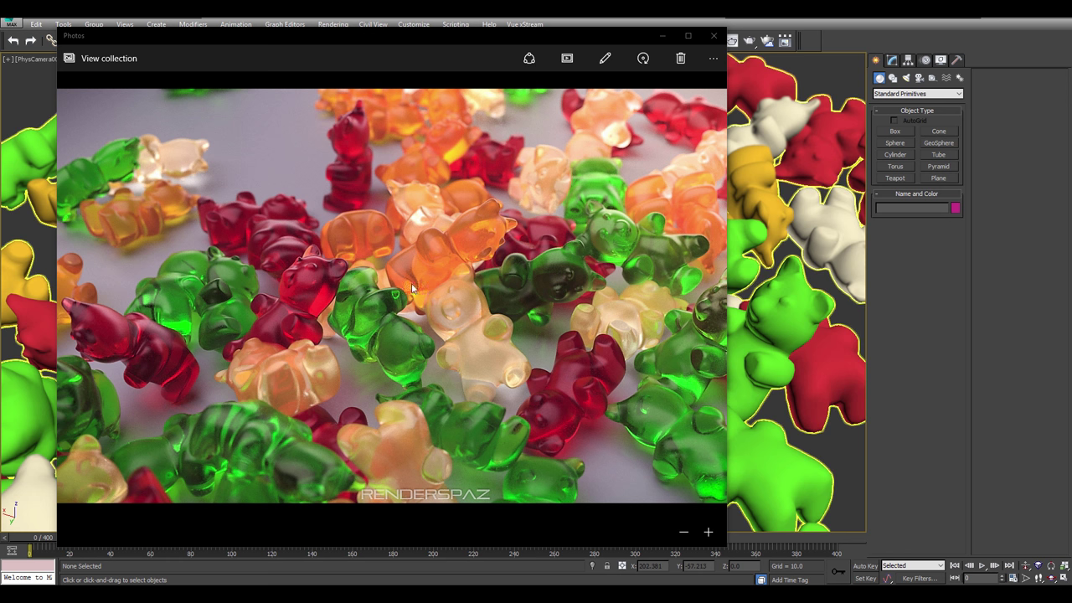
# - Examine the transparent gummy bear reference render up close, panning across the bears
pyautogui.moveTo(411, 284); pyautogui.dragTo(319, 298)
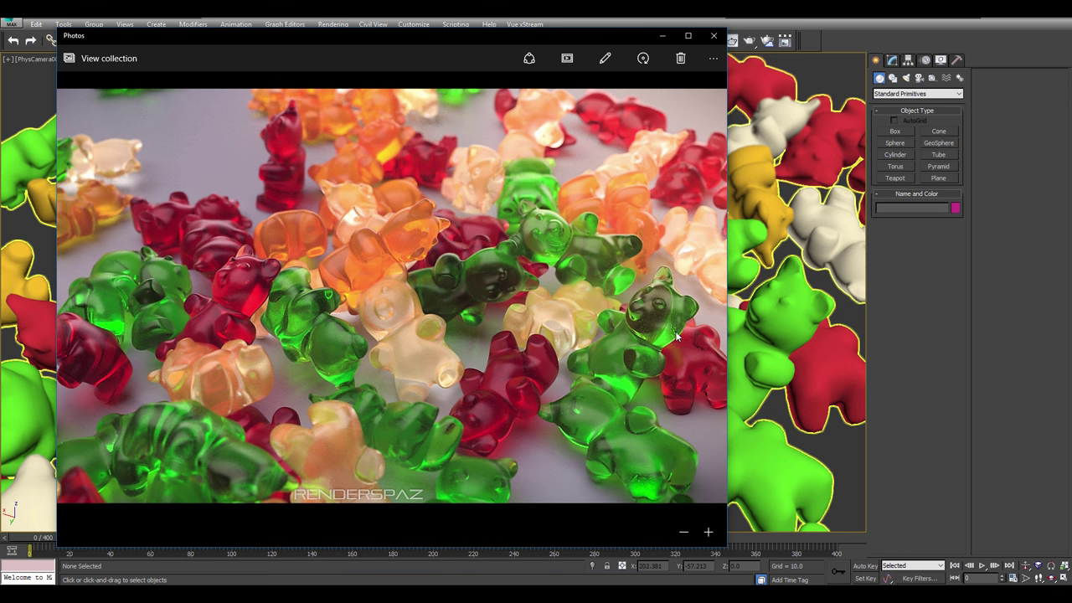
pyautogui.click(708, 532)
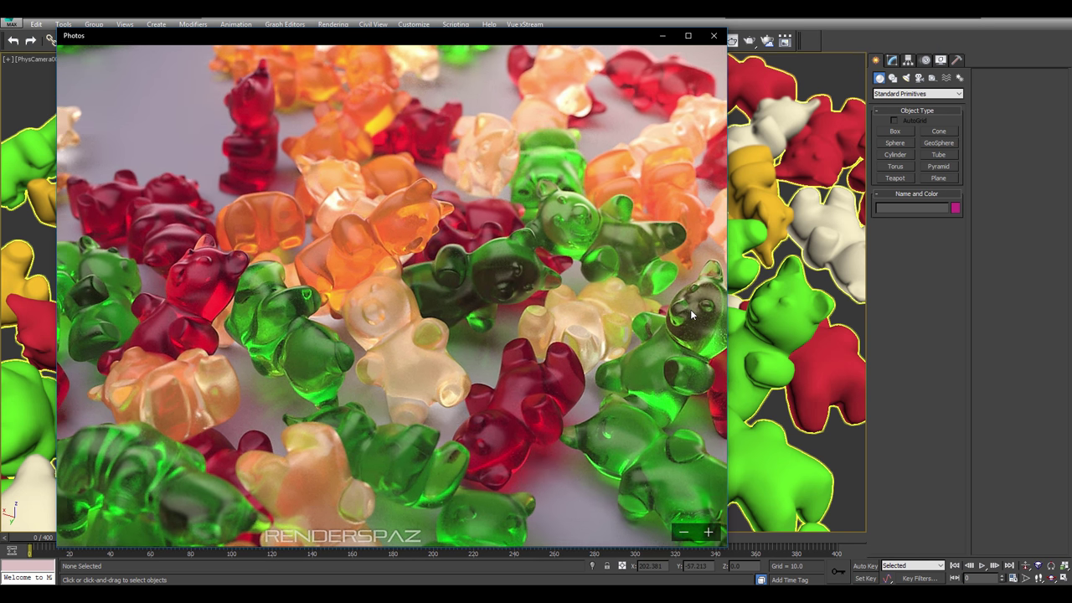
pyautogui.moveTo(692, 314); pyautogui.dragTo(631, 333)
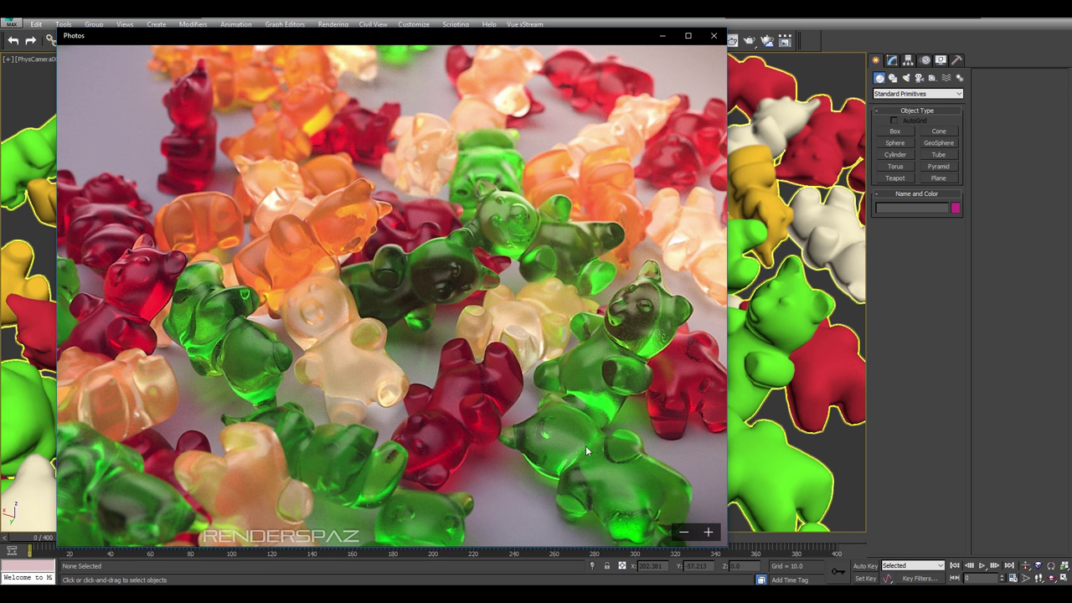
pyautogui.click(644, 290)
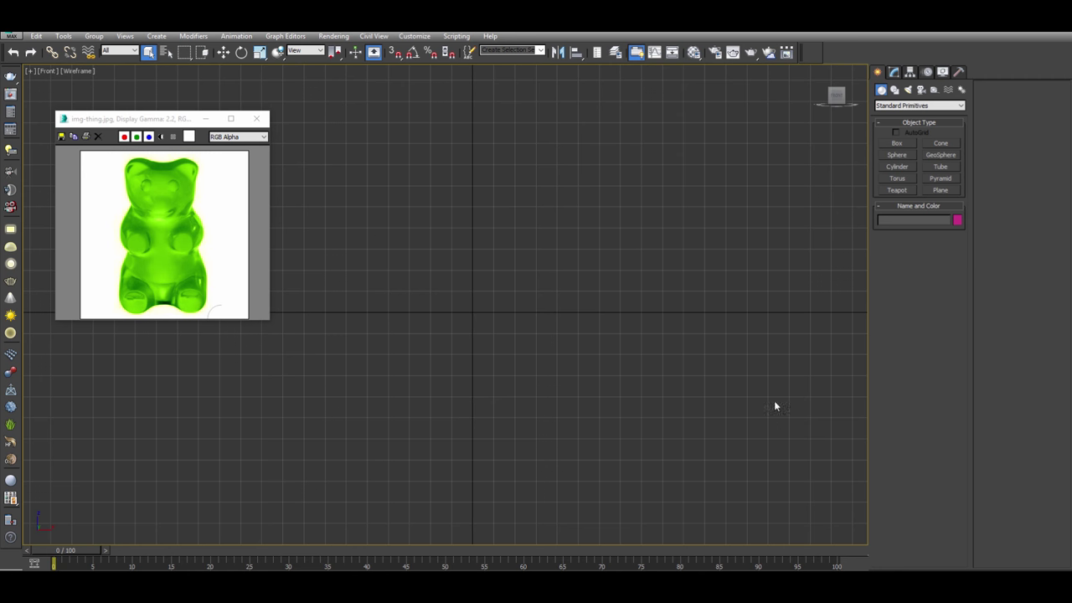
# - Create a box about 26.5 long, 23.3 wide and 8 high in the front view, with two length and two width segments
pyautogui.click(896, 144)
pyautogui.moveTo(448, 181); pyautogui.dragTo(499, 239)
pyautogui.click(505, 221)
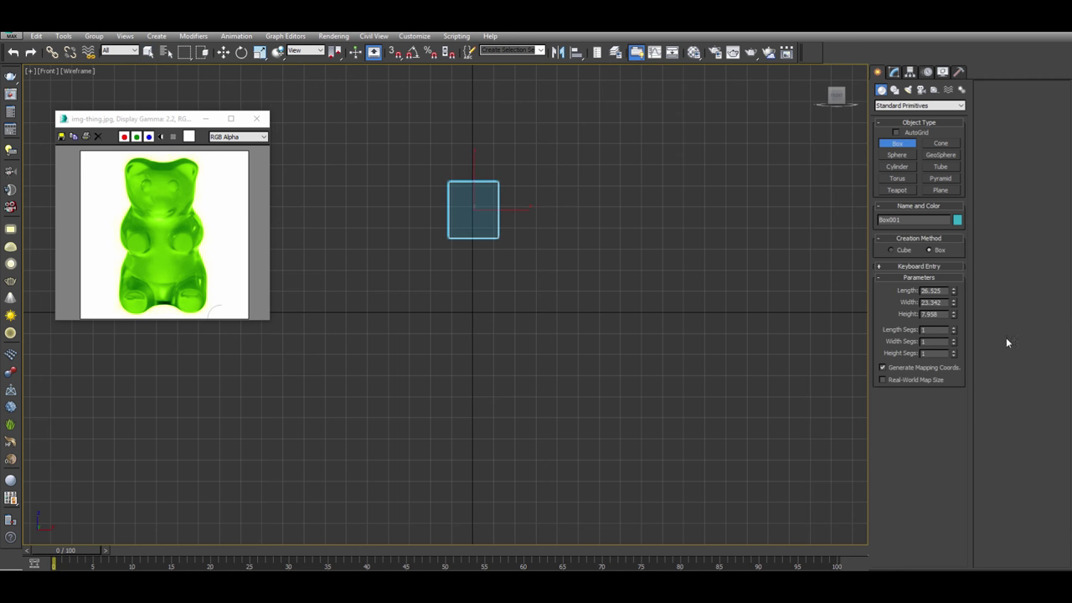
pyautogui.click(954, 327)
pyautogui.click(953, 340)
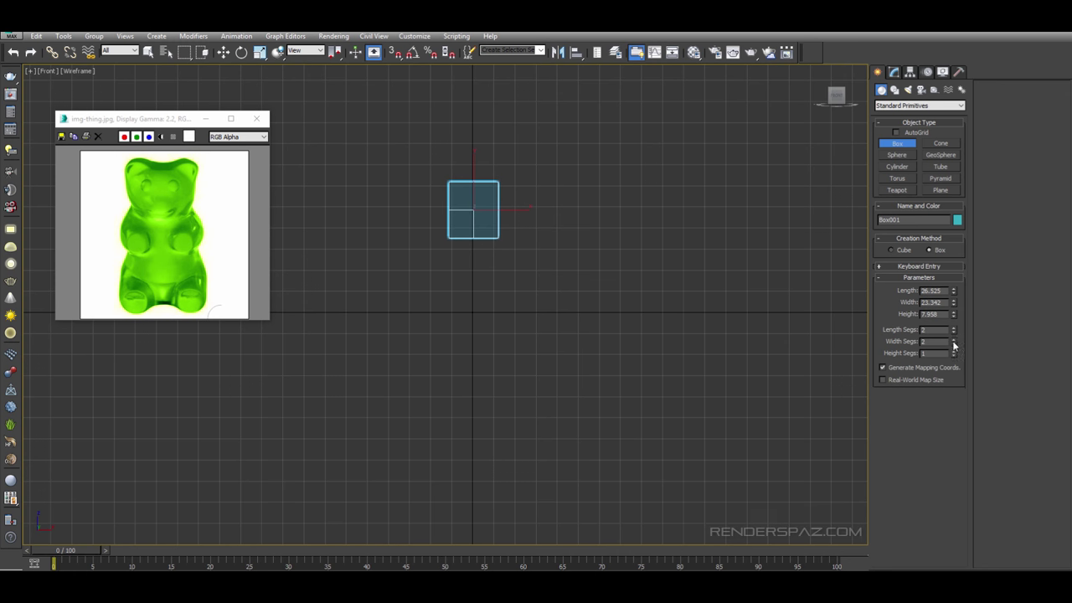
pyautogui.rightClick(526, 222)
pyautogui.click(525, 226)
pyautogui.click(495, 209)
pyautogui.press('w')
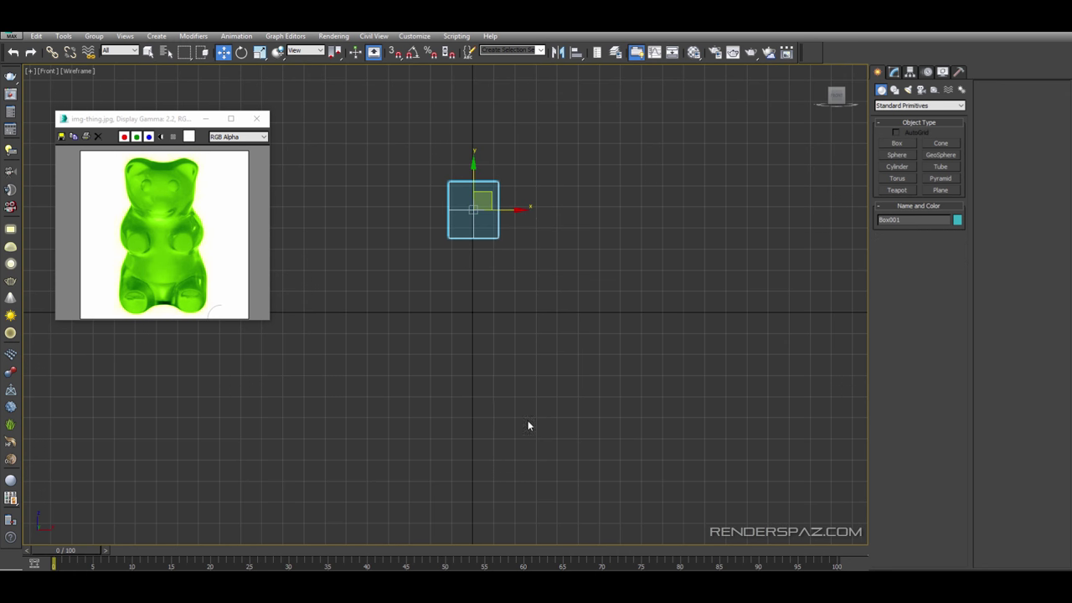
# - Move the box in the left view so its depth is centred on the world axis line
pyautogui.click(546, 293)
pyautogui.scroll(3, 487, 203)
pyautogui.moveTo(487, 203); pyautogui.dragTo(501, 267, button='middle')
pyautogui.moveTo(519, 312); pyautogui.dragTo(559, 234, button='middle')
pyautogui.scroll(1, 567, 210)
pyautogui.click(568, 247)
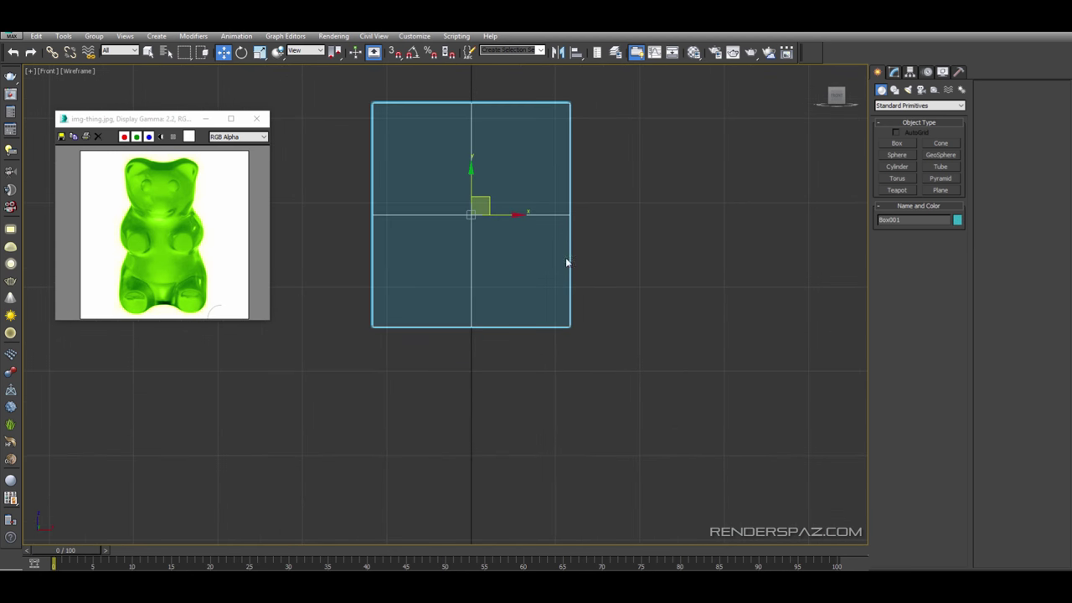
pyautogui.rightClick(506, 214)
pyautogui.click(496, 249)
pyautogui.press('l')
pyautogui.press('z')
pyautogui.scroll(-3, 586, 238)
pyautogui.moveTo(519, 271); pyautogui.dragTo(488, 269)
# - Center the box's pivot to the object
pyautogui.click(914, 75)
pyautogui.click(920, 143)
pyautogui.click(926, 203)
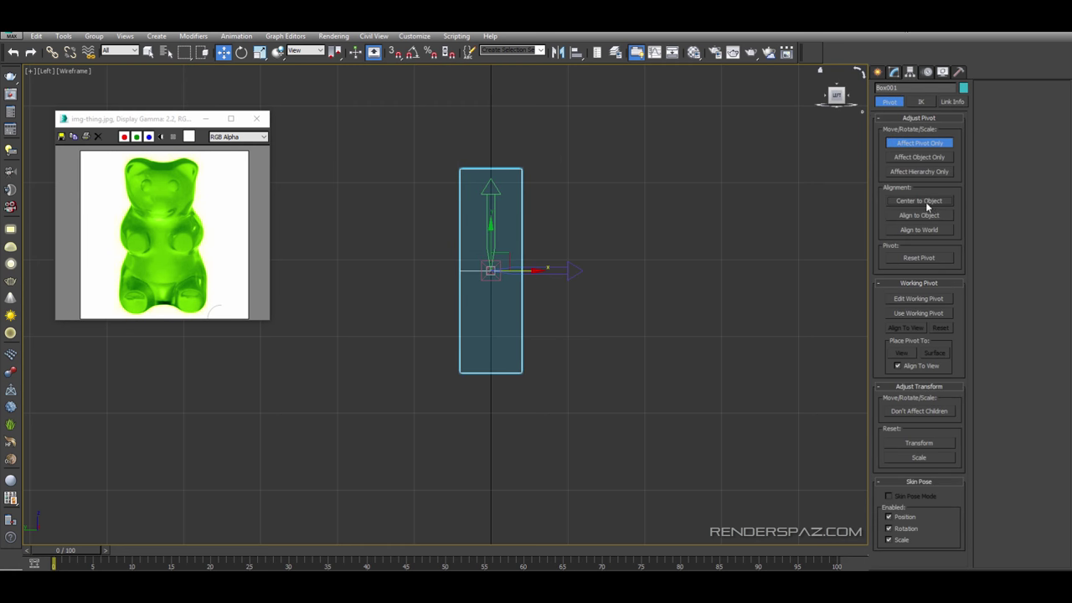
pyautogui.click(915, 147)
pyautogui.click(707, 174)
pyautogui.click(523, 259)
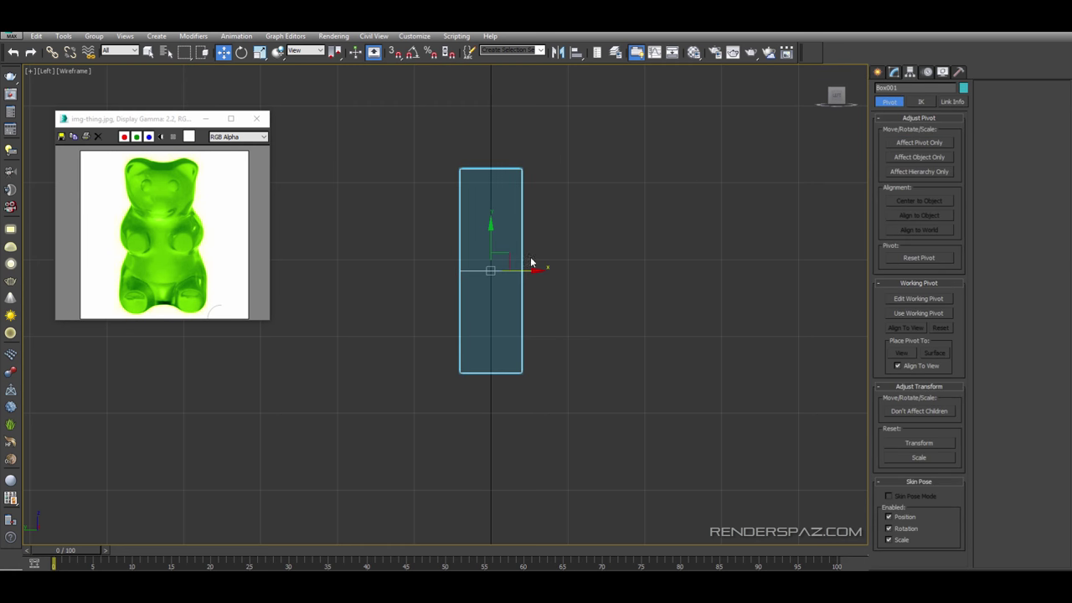
# - Convert the box to an editable poly
pyautogui.press('p')
pyautogui.scroll(-3, 552, 335)
pyautogui.keyDown('alt'); pyautogui.moveTo(553, 335); pyautogui.dragTo(567, 301, button='middle'); pyautogui.keyUp('alt')
pyautogui.click(559, 302)
pyautogui.click(570, 292)
pyautogui.rightClick(567, 301)
pyautogui.moveTo(616, 411)
pyautogui.click(756, 425)
# - Delete the outer column of vertices so only one half of the box remains
pyautogui.click(889, 232)
pyautogui.moveTo(416, 160); pyautogui.dragTo(480, 403)
pyautogui.press('Delete')
pyautogui.keyDown('alt'); pyautogui.moveTo(721, 265); pyautogui.dragTo(820, 248, button='middle'); pyautogui.keyUp('alt')
pyautogui.click(905, 233)
pyautogui.click(891, 232)
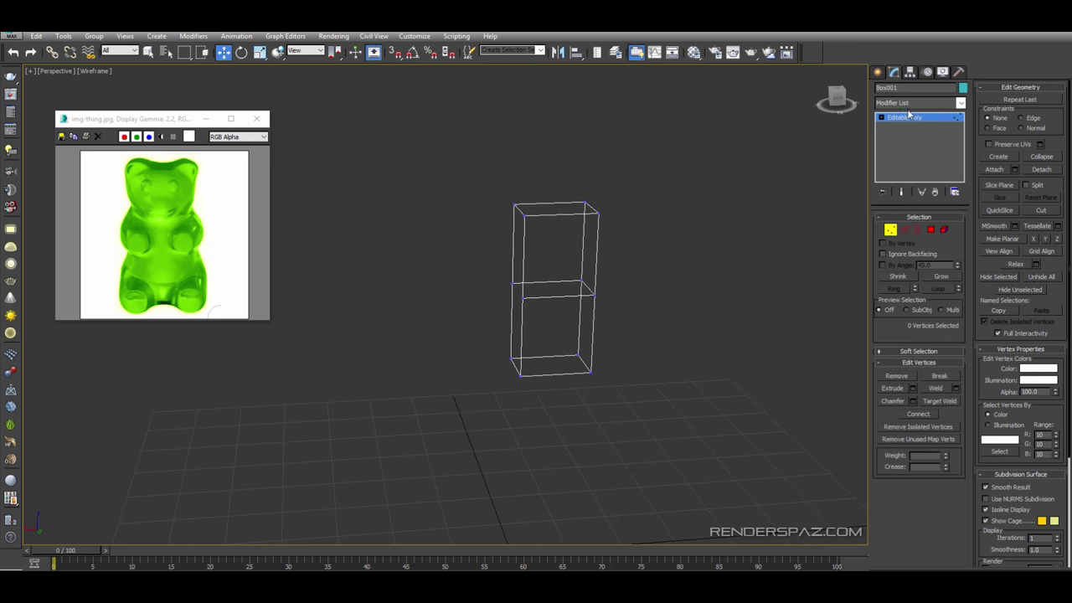
# - Rename the half box as gummy_bear and leave vertex editing
pyautogui.moveTo(910, 87); pyautogui.dragTo(700, 86)
pyautogui.write('g')
pyautogui.click(891, 231)
pyautogui.click(799, 239)
# - Add a Symmetry modifier to the half box, mirrored on X with Flip enabled, and display the model shaded
pyautogui.click(548, 297)
pyautogui.keyDown('alt'); pyautogui.moveTo(556, 322); pyautogui.dragTo(531, 385, button='middle'); pyautogui.keyUp('alt')
pyautogui.click(918, 103)
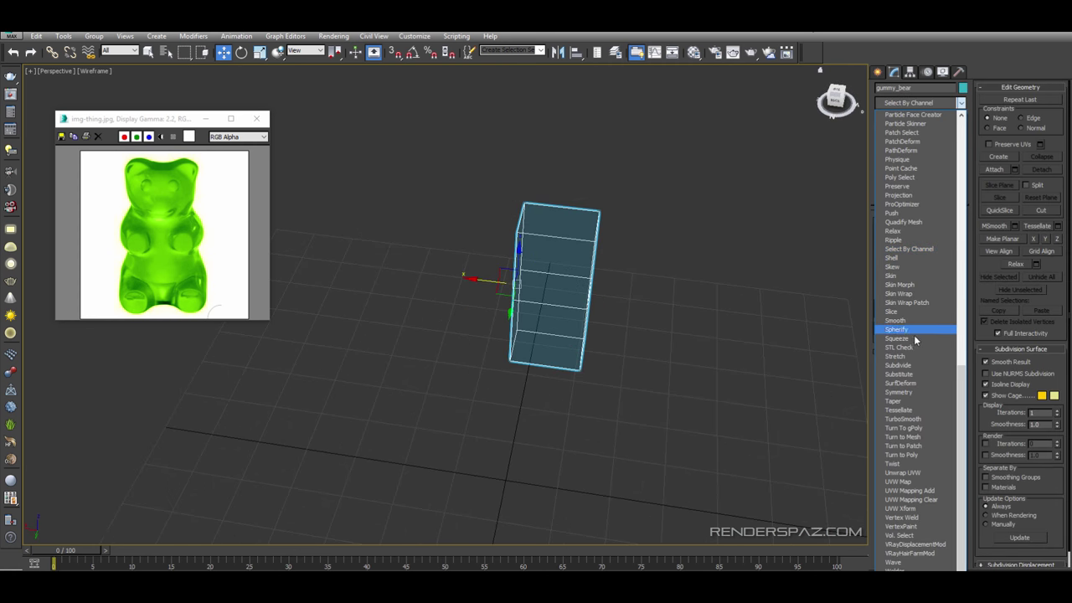
pyautogui.click(913, 390)
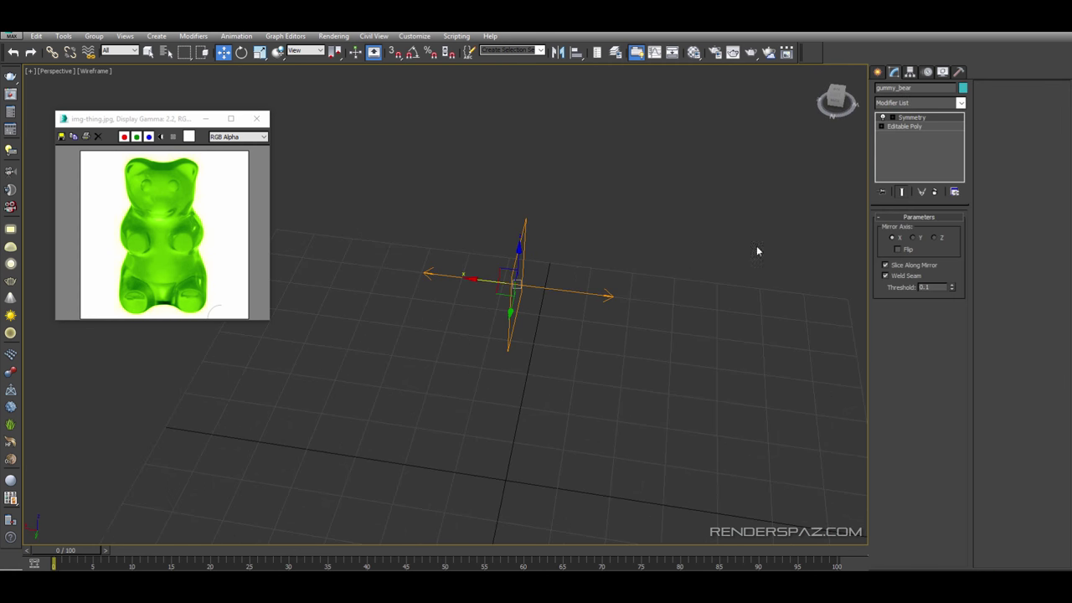
pyautogui.click(892, 117)
pyautogui.click(911, 127)
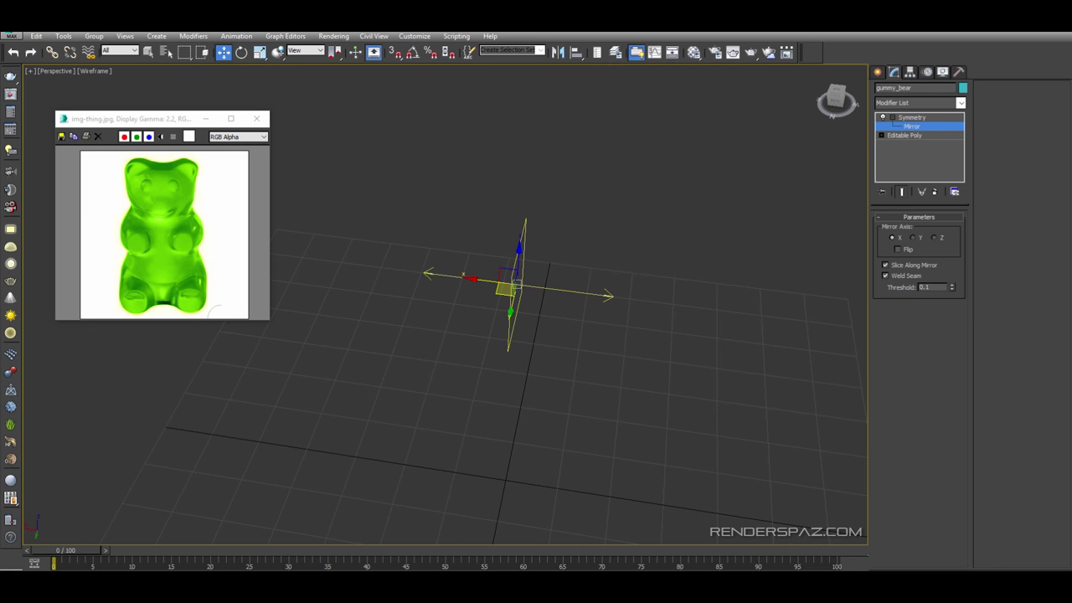
pyautogui.click(902, 249)
pyautogui.press('F3')
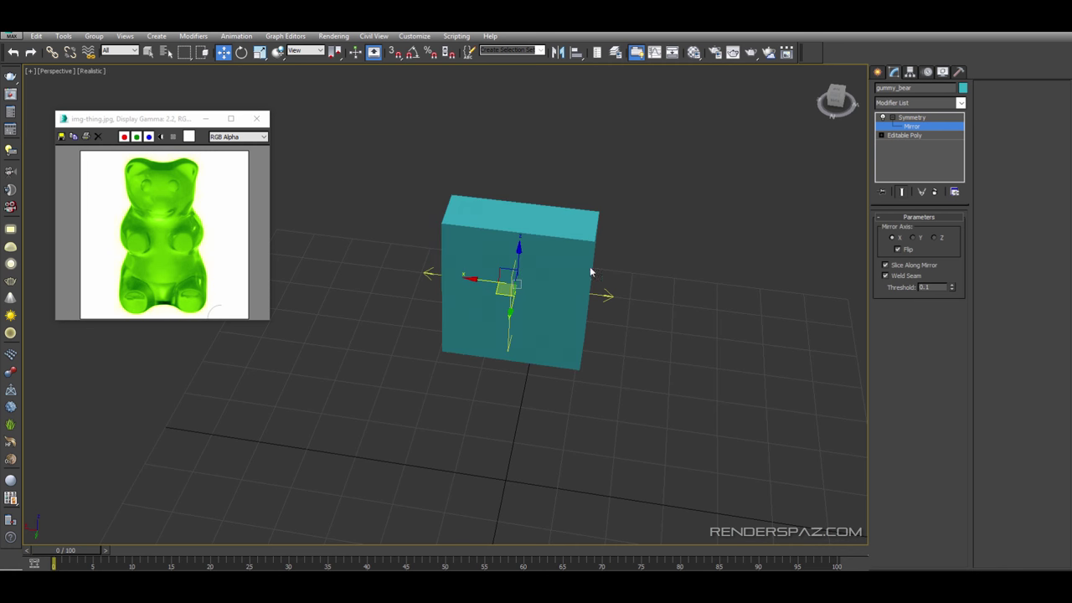
# - Show the mirrored box in the front view with edged faces displayed
pyautogui.moveTo(590, 267)
pyautogui.keyDown('alt'); pyautogui.mouseDown(button='middle')
pyautogui.moveTo(631, 244)
pyautogui.moveTo(639, 251)
pyautogui.mouseUp(button='middle'); pyautogui.keyUp('alt')
pyautogui.click(932, 117)
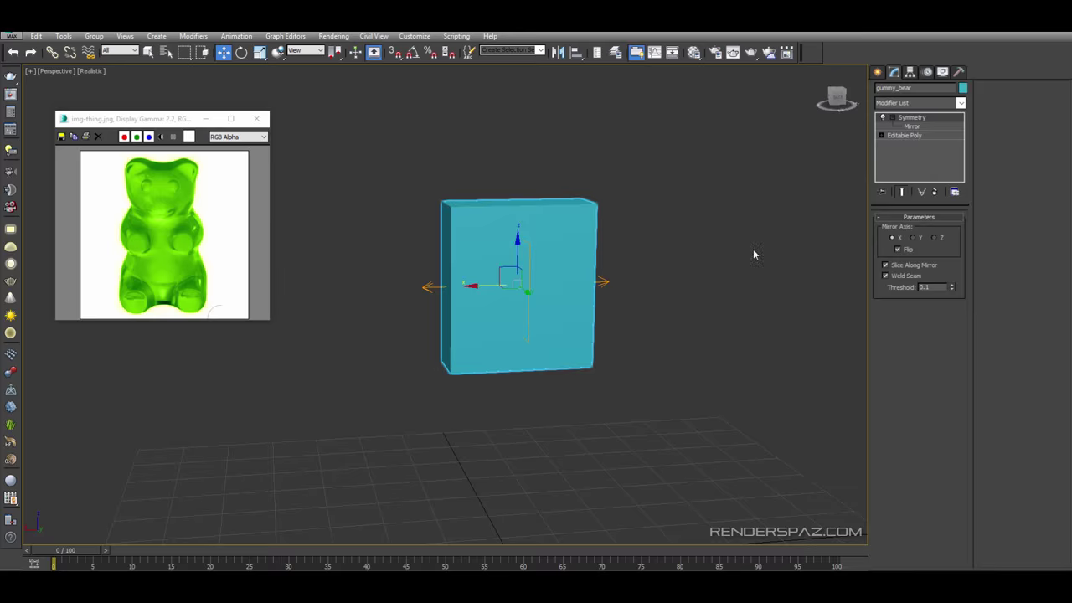
pyautogui.click(927, 127)
pyautogui.click(916, 118)
pyautogui.click(892, 117)
pyautogui.click(649, 264)
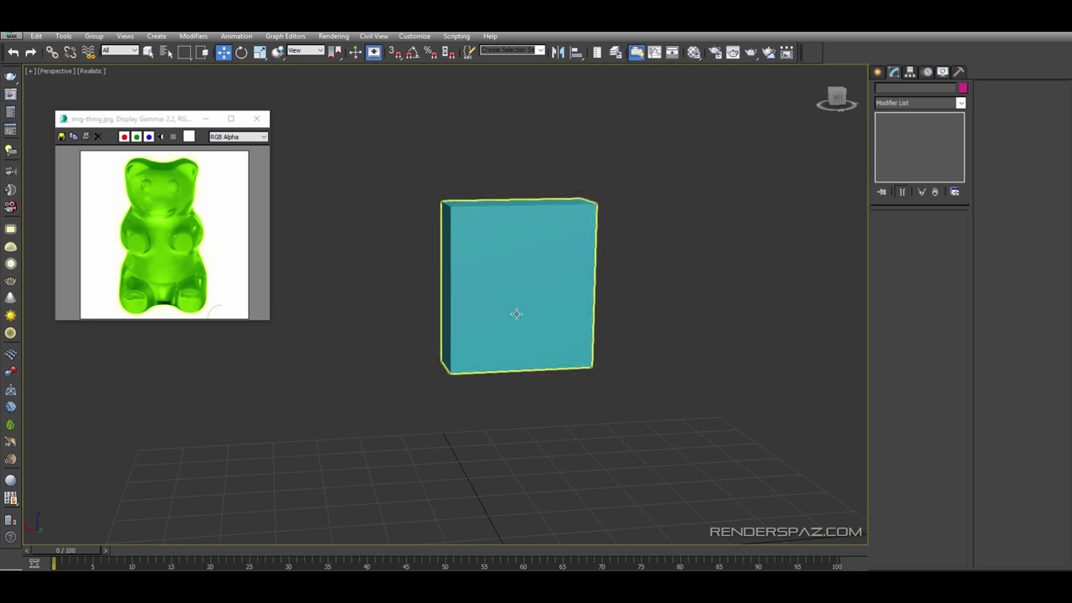
pyautogui.click(517, 313)
pyautogui.press('f')
pyautogui.press('z')
pyautogui.press('F4')
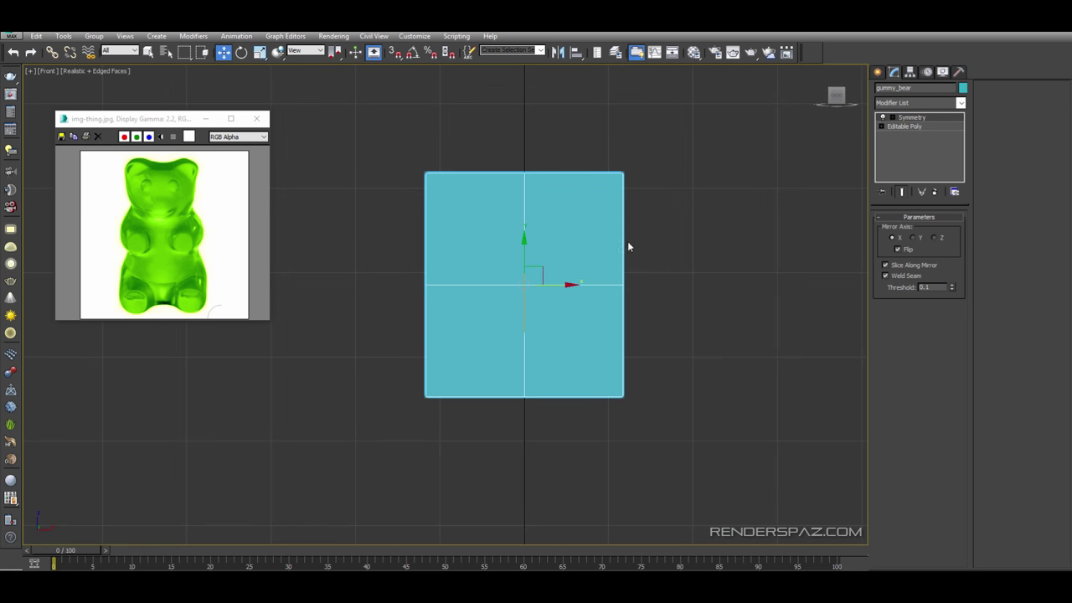
# - Switch to vertex editing on the base poly with the end result of the Symmetry modifier shown
pyautogui.click(915, 129)
pyautogui.click(891, 230)
pyautogui.moveTo(519, 362); pyautogui.dragTo(543, 369, button='middle')
pyautogui.scroll(-2, 546, 352)
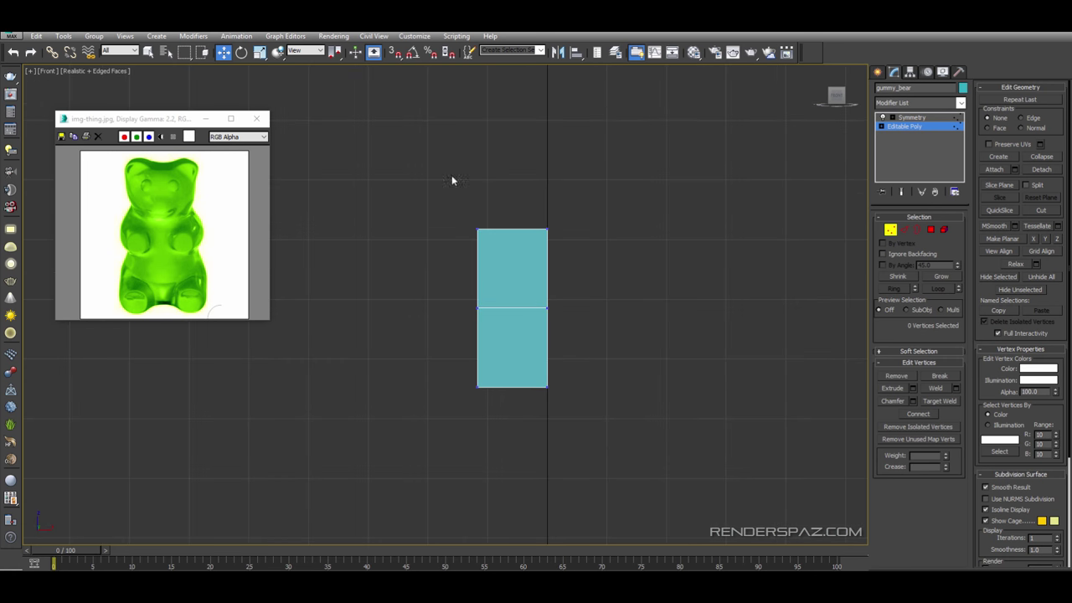
pyautogui.click(902, 192)
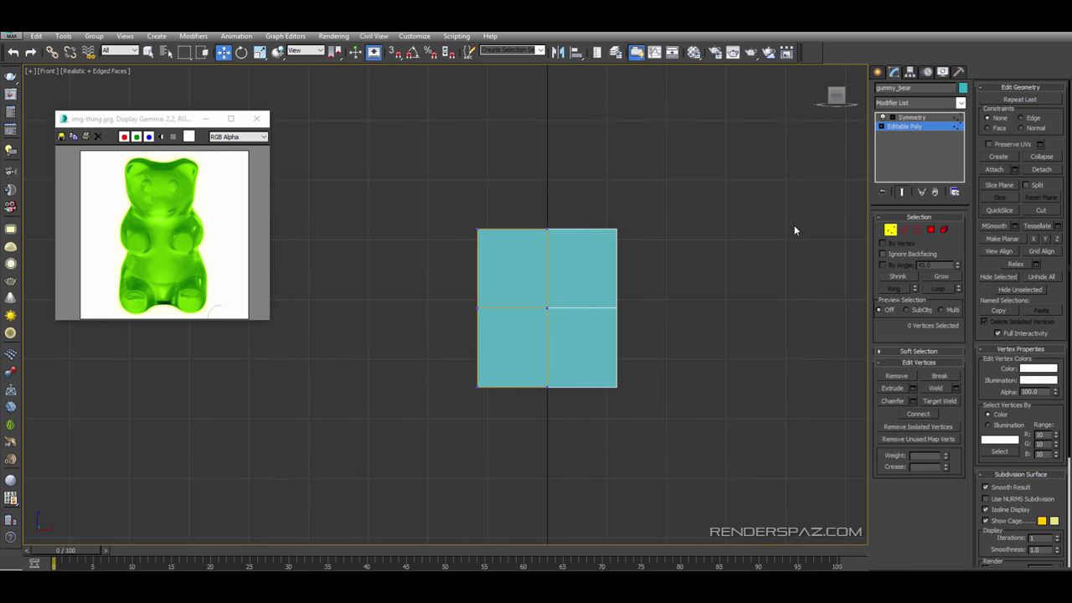
# - Rotate the whole object half a turn with angle snap on, so its editable half swaps sides
pyautogui.click(237, 53)
pyautogui.hotkey('ctrl', 'a')
pyautogui.click(912, 117)
pyautogui.moveTo(557, 303); pyautogui.dragTo(596, 191)
pyautogui.hotkey('ctrl', 'z')
pyautogui.click(412, 53)
pyautogui.moveTo(583, 328); pyautogui.dragTo(612, 234)
pyautogui.click(648, 263)
pyautogui.click(595, 323)
pyautogui.click(893, 117)
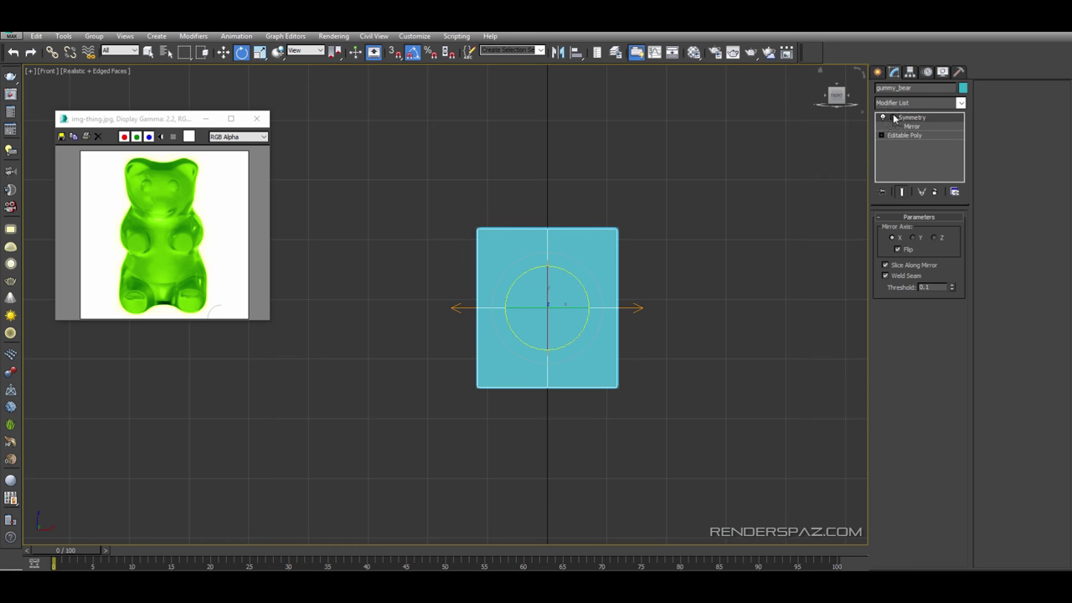
# - Move the front and back top corner vertices of the editable half inward and down in the front view
pyautogui.click(905, 135)
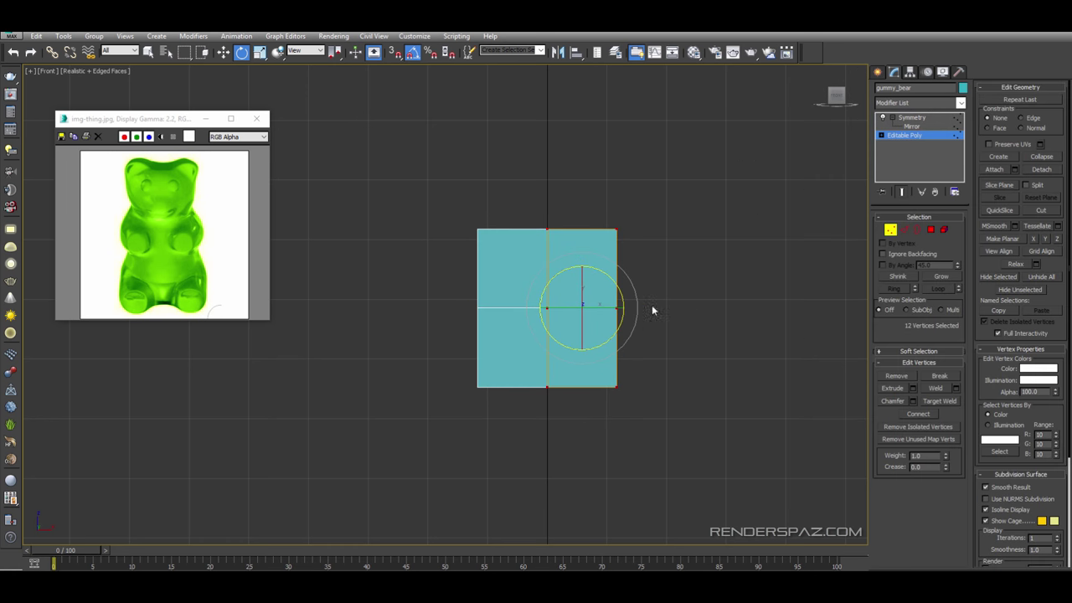
pyautogui.scroll(3, 642, 260)
pyautogui.click(600, 204)
pyautogui.click(593, 203)
pyautogui.press('w')
pyautogui.moveTo(600, 215); pyautogui.dragTo(607, 152, button='middle')
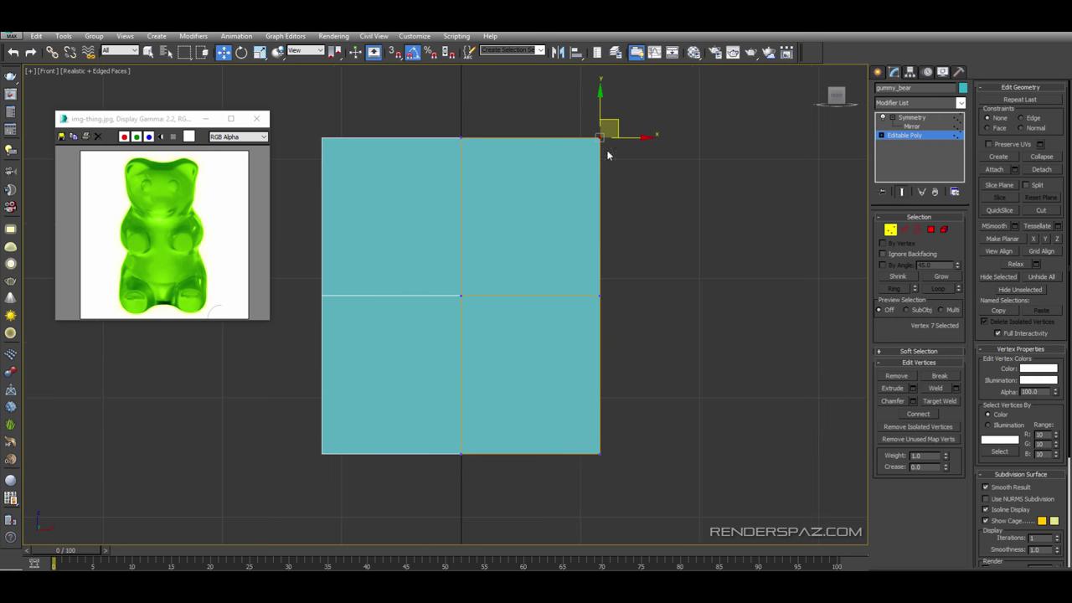
pyautogui.moveTo(614, 124); pyautogui.dragTo(576, 157)
pyautogui.moveTo(568, 337); pyautogui.dragTo(573, 378, button='middle')
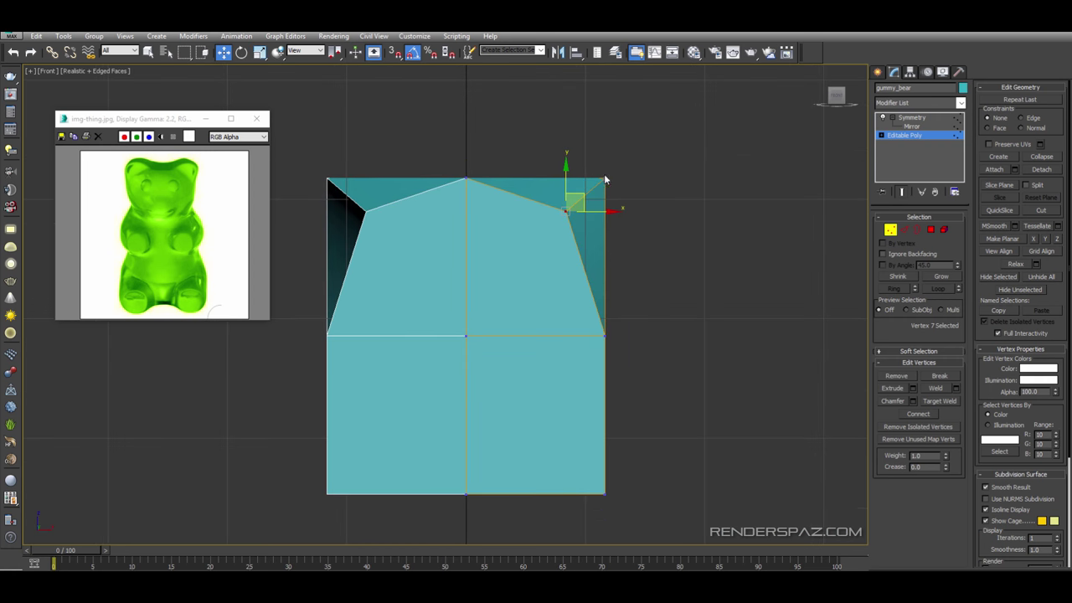
pyautogui.click(605, 178)
pyautogui.moveTo(614, 169); pyautogui.dragTo(595, 187)
# - Lower the top front centre vertex and move the front side-middle vertex inward
pyautogui.click(467, 177)
pyautogui.moveTo(466, 158); pyautogui.dragTo(466, 178)
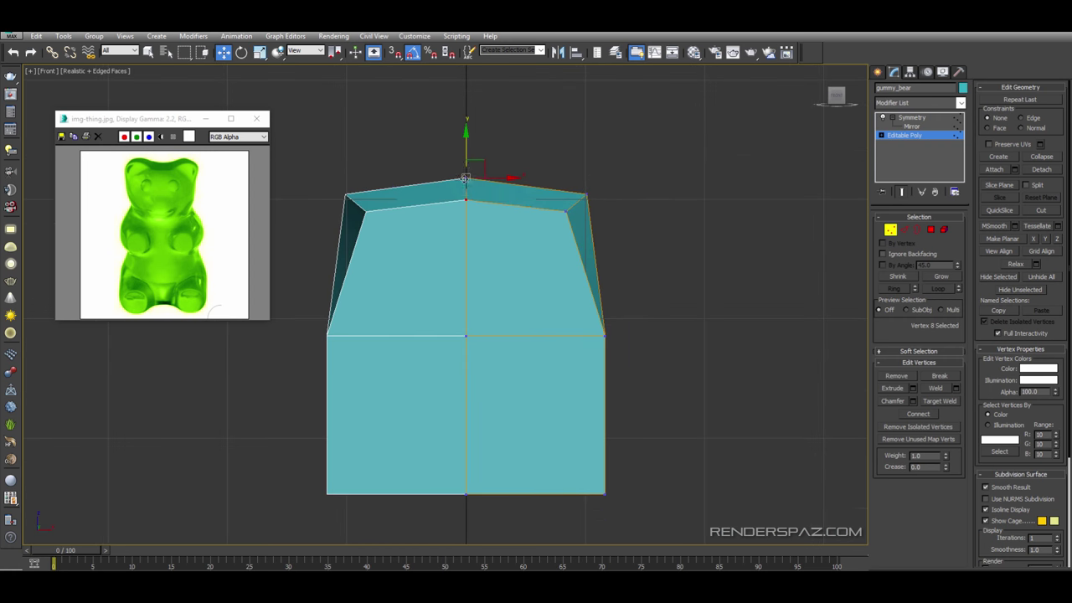
pyautogui.click(604, 336)
pyautogui.moveTo(626, 337); pyautogui.dragTo(608, 336)
pyautogui.moveTo(605, 440); pyautogui.dragTo(598, 389, button='middle')
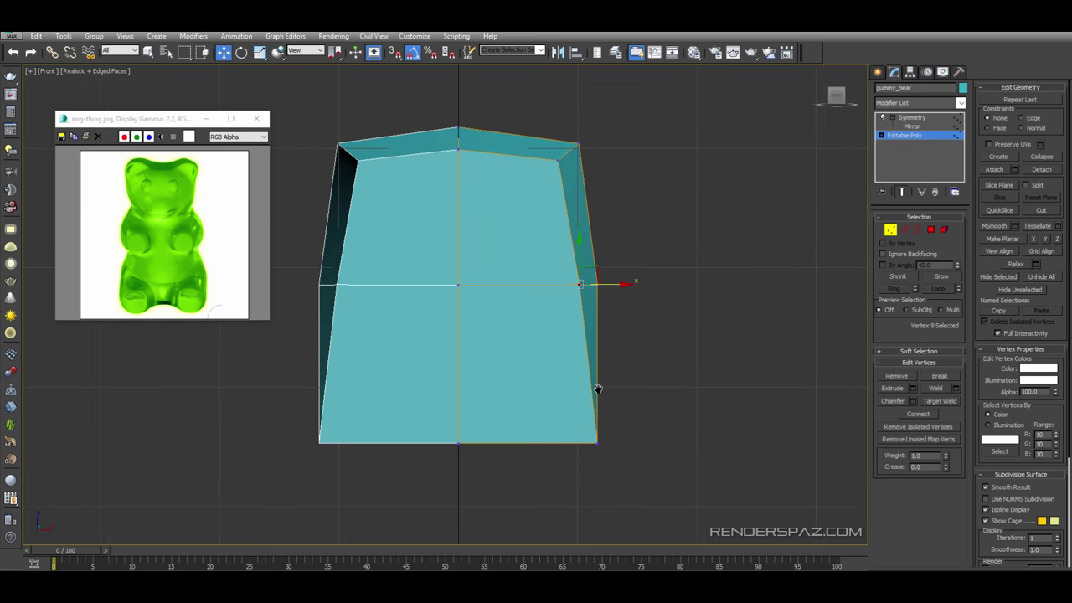
# - Raise the bottom front corner and centre vertices, and pull both the front and back bottom corner vertices inward
pyautogui.click(597, 443)
pyautogui.moveTo(611, 430); pyautogui.dragTo(575, 407)
pyautogui.click(457, 443)
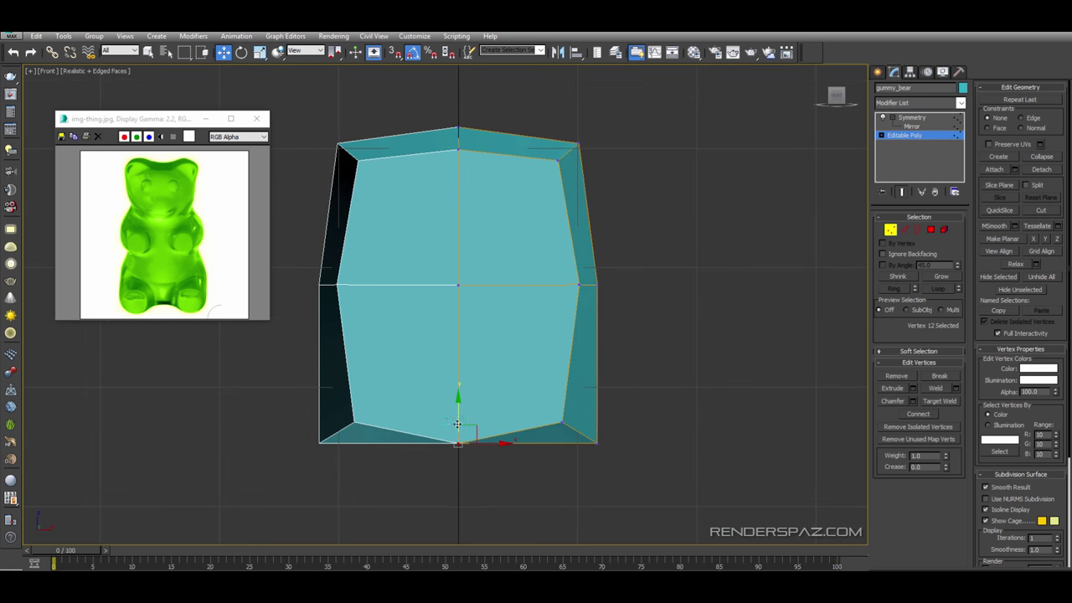
pyautogui.moveTo(457, 424); pyautogui.dragTo(460, 403)
pyautogui.moveTo(588, 428); pyautogui.dragTo(641, 465)
pyautogui.moveTo(608, 428); pyautogui.dragTo(590, 427)
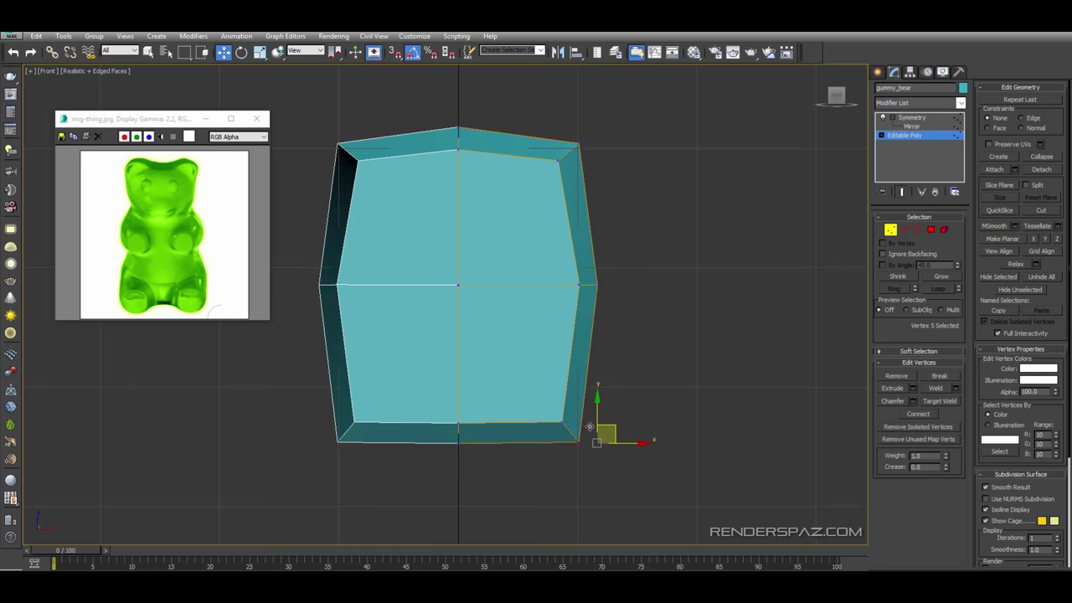
# - Nudge the bottom front corner vertex slightly inward and up
pyautogui.click(710, 216)
pyautogui.scroll(-2, 710, 214)
pyautogui.moveTo(602, 347); pyautogui.dragTo(574, 354, button='middle')
pyautogui.scroll(4, 575, 354)
pyautogui.moveTo(581, 400); pyautogui.dragTo(606, 431, button='middle')
pyautogui.click(605, 433)
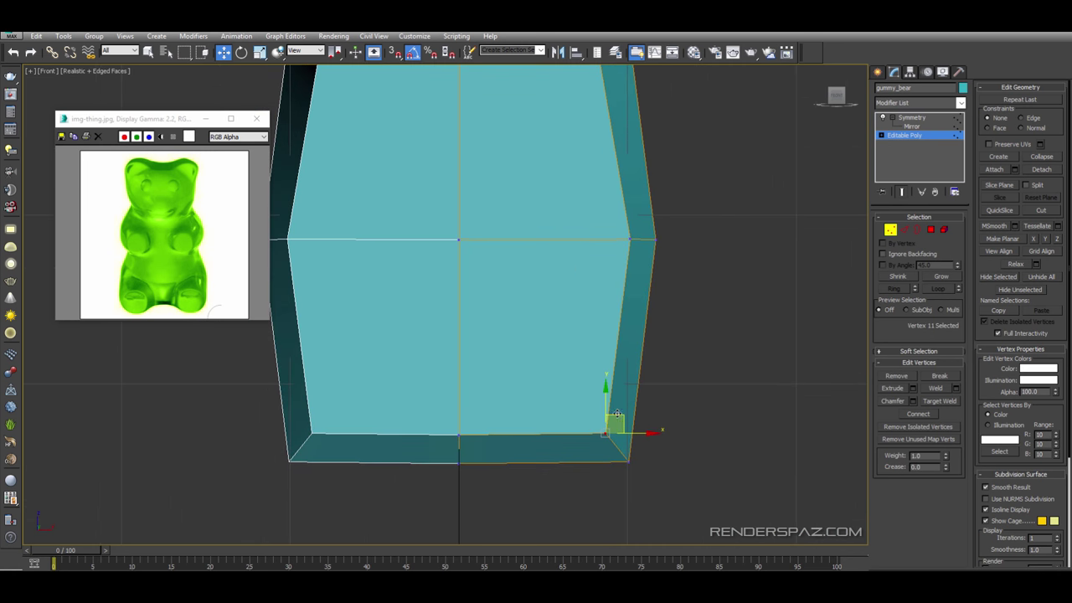
pyautogui.moveTo(617, 414); pyautogui.dragTo(605, 409)
pyautogui.scroll(-2, 608, 289)
pyautogui.click(653, 317)
# - Pull the middle centre vertex of the back outward along Y in the perspective view
pyautogui.moveTo(616, 205); pyautogui.dragTo(608, 289, button='middle')
pyautogui.press('p')
pyautogui.click(635, 264)
pyautogui.moveTo(671, 271); pyautogui.dragTo(695, 275)
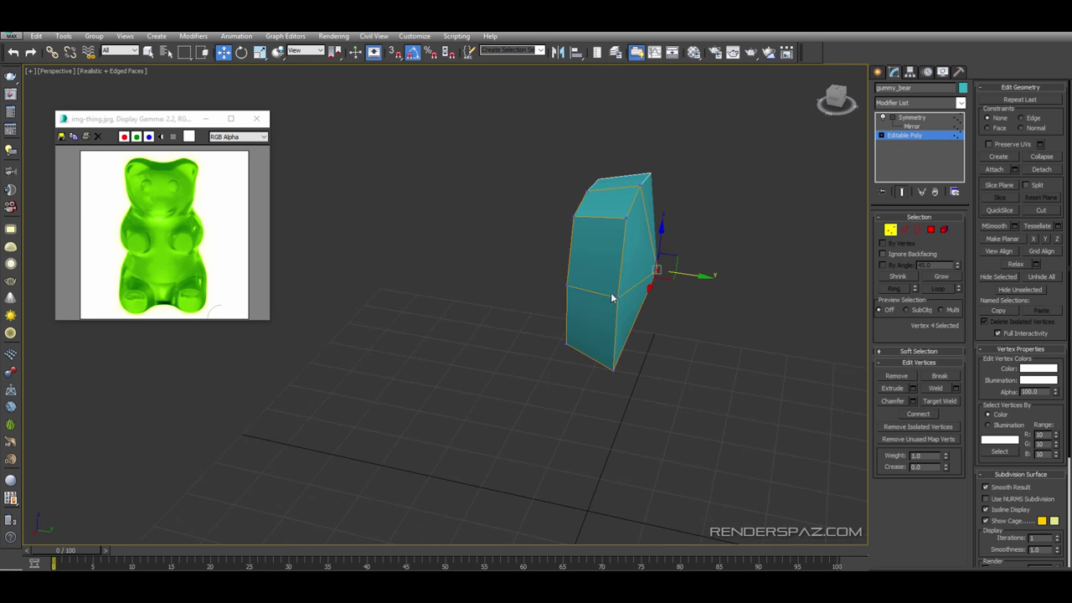
# - Move the back side-middle vertex inward and the bottom back corner vertex in toward the body
pyautogui.keyDown('alt'); pyautogui.moveTo(612, 295); pyautogui.dragTo(578, 323, button='middle'); pyautogui.keyUp('alt')
pyautogui.click(580, 291)
pyautogui.moveTo(556, 286); pyautogui.dragTo(574, 291)
pyautogui.keyDown('alt'); pyautogui.moveTo(573, 294); pyautogui.dragTo(583, 262, button='middle'); pyautogui.keyUp('alt')
pyautogui.click(582, 333)
pyautogui.keyDown('alt'); pyautogui.moveTo(581, 332); pyautogui.dragTo(573, 363, button='middle'); pyautogui.keyUp('alt')
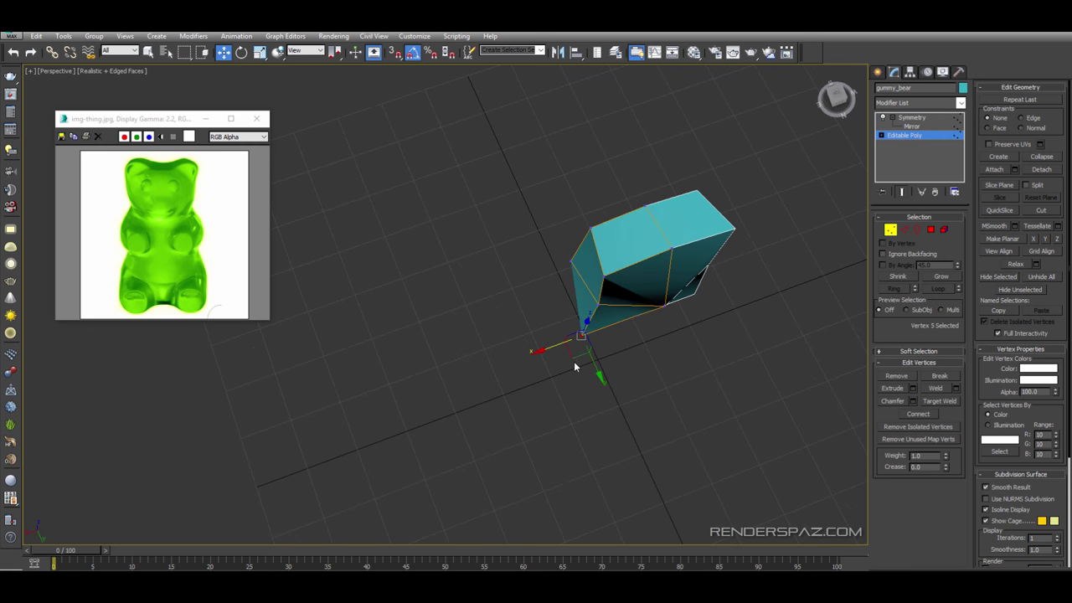
pyautogui.moveTo(576, 348); pyautogui.dragTo(598, 336)
pyautogui.keyDown('alt'); pyautogui.moveTo(597, 336); pyautogui.dragTo(612, 276, button='middle'); pyautogui.keyUp('alt')
# - Shift the top back corner vertex inward in small moves and bring the top back centre vertex in as well
pyautogui.click(583, 170)
pyautogui.keyDown('alt'); pyautogui.moveTo(583, 170); pyautogui.dragTo(593, 203, button='middle'); pyautogui.keyUp('alt')
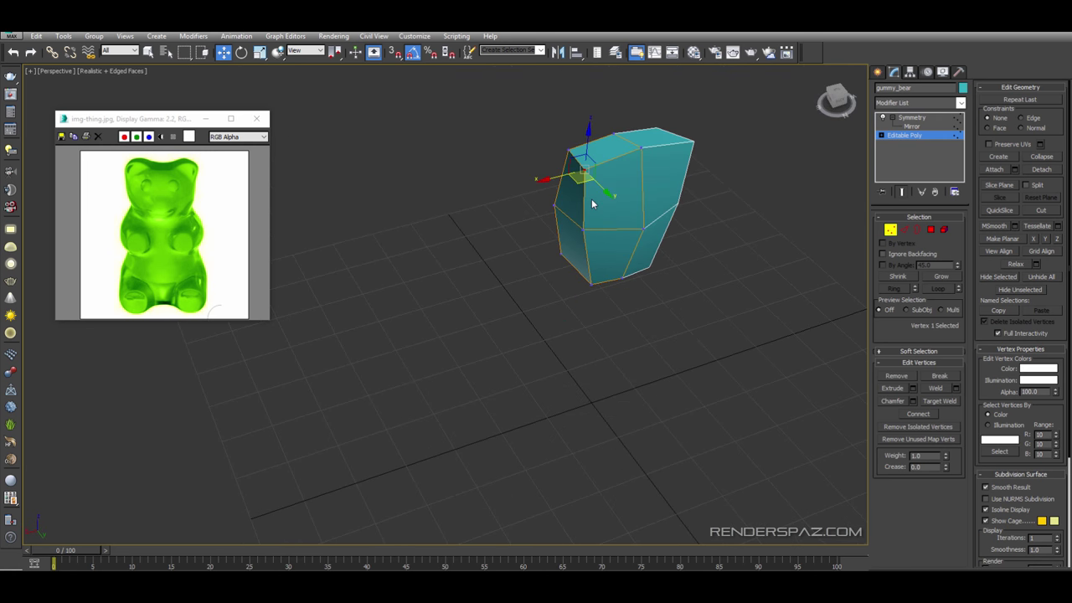
pyautogui.moveTo(581, 180); pyautogui.dragTo(585, 179)
pyautogui.keyDown('alt'); pyautogui.moveTo(585, 179); pyautogui.dragTo(660, 168, button='middle'); pyautogui.keyUp('alt')
pyautogui.moveTo(655, 173); pyautogui.dragTo(641, 172)
pyautogui.keyDown('alt'); pyautogui.moveTo(642, 172); pyautogui.dragTo(608, 192, button='middle'); pyautogui.keyUp('alt')
pyautogui.moveTo(607, 173); pyautogui.dragTo(596, 173)
pyautogui.keyDown('alt'); pyautogui.moveTo(596, 172); pyautogui.dragTo(546, 219, button='middle'); pyautogui.keyUp('alt')
pyautogui.moveTo(586, 167); pyautogui.dragTo(572, 166)
pyautogui.keyDown('alt'); pyautogui.moveTo(572, 166); pyautogui.dragTo(586, 225, button='middle'); pyautogui.keyUp('alt')
pyautogui.click(483, 175)
pyautogui.moveTo(498, 176); pyautogui.dragTo(515, 176)
# - Move the top front corner vertex inward and back in the top view
pyautogui.keyDown('alt'); pyautogui.moveTo(515, 176); pyautogui.dragTo(523, 376, button='middle'); pyautogui.keyUp('alt')
pyautogui.click(488, 268)
pyautogui.press('t')
pyautogui.scroll(4, 524, 376)
pyautogui.moveTo(617, 353); pyautogui.dragTo(560, 323)
pyautogui.click(572, 336)
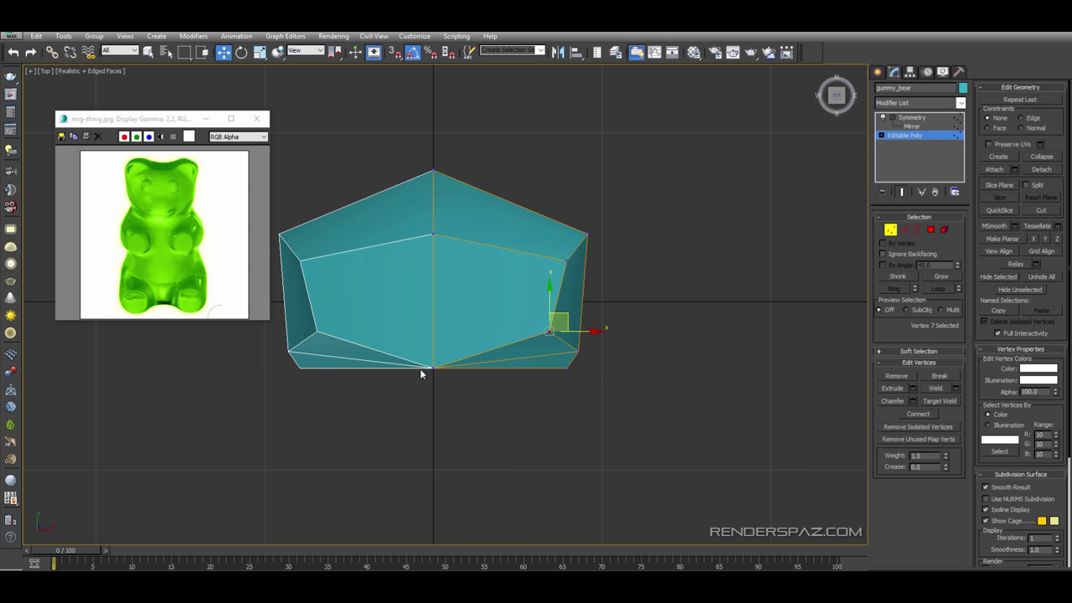
# - Push the top front centre vertex back and nudge the middle front centre vertex slightly forward
pyautogui.click(432, 370)
pyautogui.moveTo(437, 341); pyautogui.dragTo(437, 325)
pyautogui.click(452, 258)
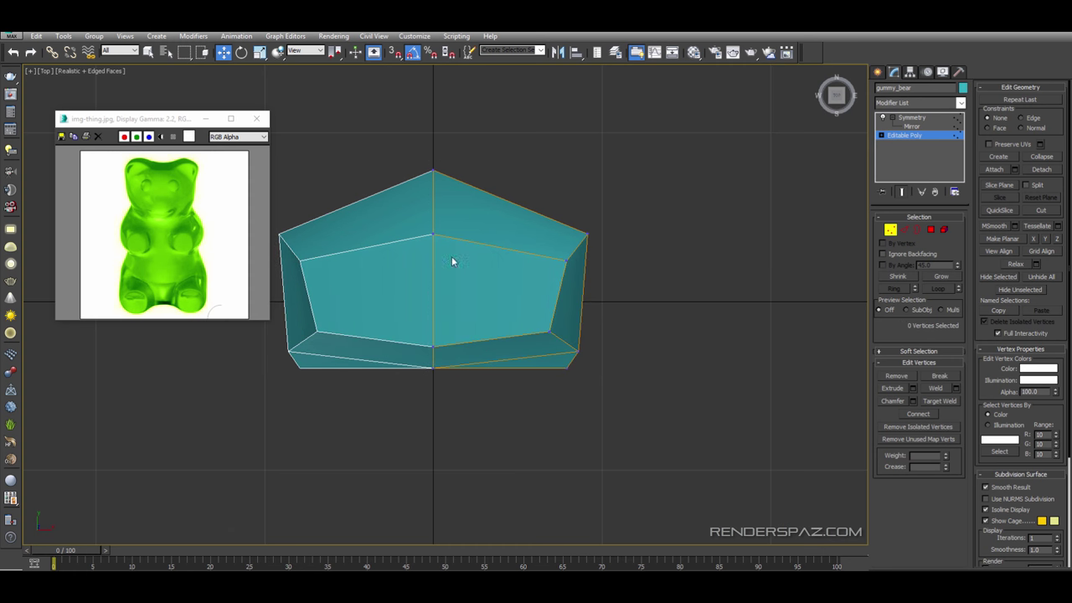
pyautogui.click(433, 368)
pyautogui.keyDown('alt'); pyautogui.moveTo(504, 407); pyautogui.dragTo(487, 366, button='middle'); pyautogui.keyUp('alt')
pyautogui.moveTo(447, 347); pyautogui.dragTo(447, 354)
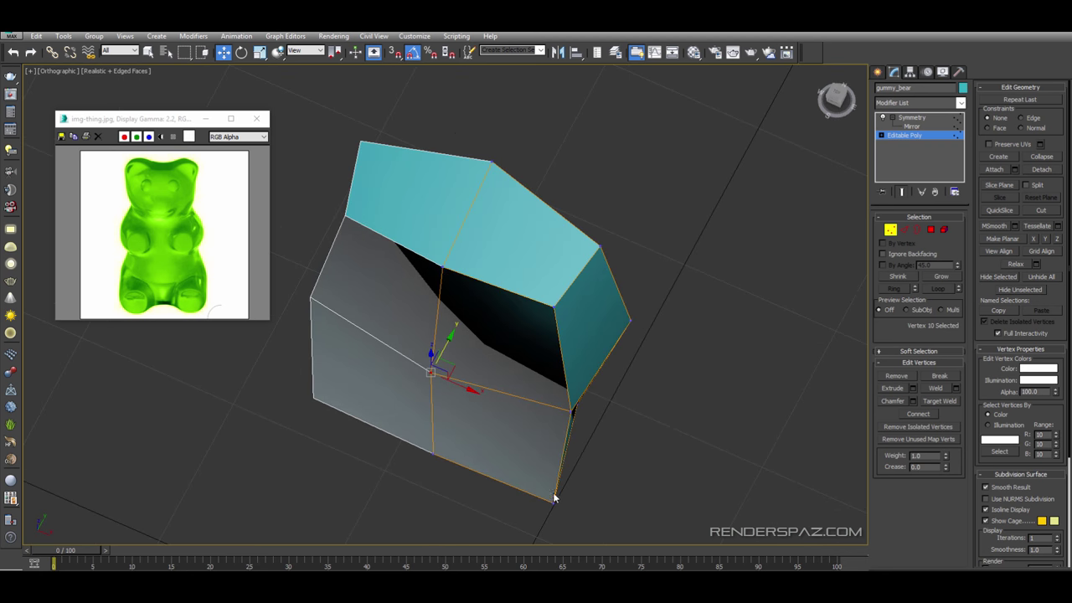
# - Move the bottom front corner vertex in toward the body
pyautogui.click(555, 500)
pyautogui.keyDown('alt'); pyautogui.moveTo(555, 500); pyautogui.dragTo(567, 541, button='middle'); pyautogui.keyUp('alt')
pyautogui.moveTo(566, 499); pyautogui.dragTo(559, 483)
pyautogui.moveTo(510, 390)
pyautogui.keyDown('alt'); pyautogui.mouseDown(button='middle')
pyautogui.moveTo(512, 355)
pyautogui.moveTo(493, 384)
pyautogui.mouseUp(button='middle'); pyautogui.keyUp('alt')
pyautogui.moveTo(639, 432); pyautogui.dragTo(598, 392, button='middle')
pyautogui.press('p')
pyautogui.scroll(-3, 670, 384)
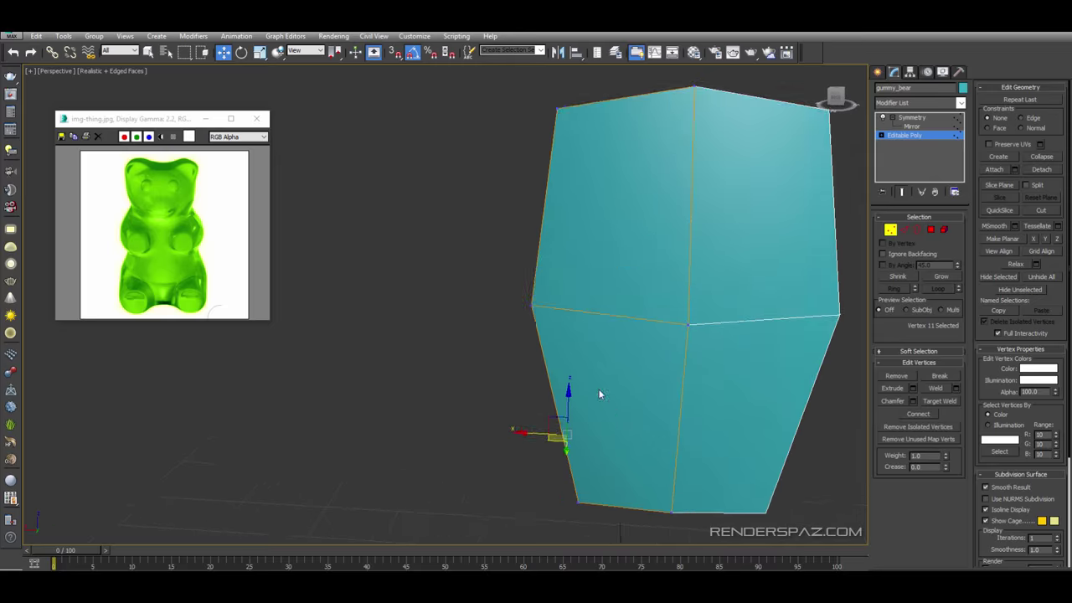
pyautogui.scroll(-5, 604, 381)
pyautogui.moveTo(618, 365); pyautogui.dragTo(532, 337)
pyautogui.keyDown('alt'); pyautogui.moveTo(649, 378); pyautogui.dragTo(847, 389, button='middle'); pyautogui.keyUp('alt')
pyautogui.moveTo(656, 404); pyautogui.dragTo(567, 294)
pyautogui.click(662, 255)
pyautogui.keyDown('alt'); pyautogui.moveTo(661, 256); pyautogui.dragTo(519, 287, button='middle'); pyautogui.keyUp('alt')
pyautogui.scroll(5, 636, 268)
# - Select the ring of horizontal edges on the body's side and connect them with one vertical edge loop
pyautogui.click(904, 231)
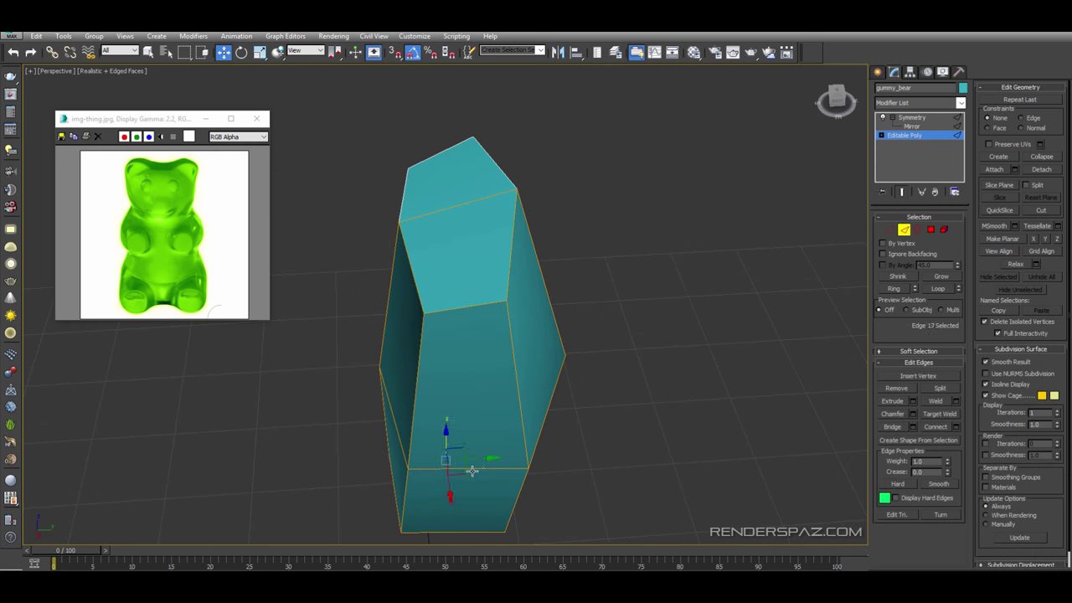
pyautogui.click(895, 291)
pyautogui.click(1042, 213)
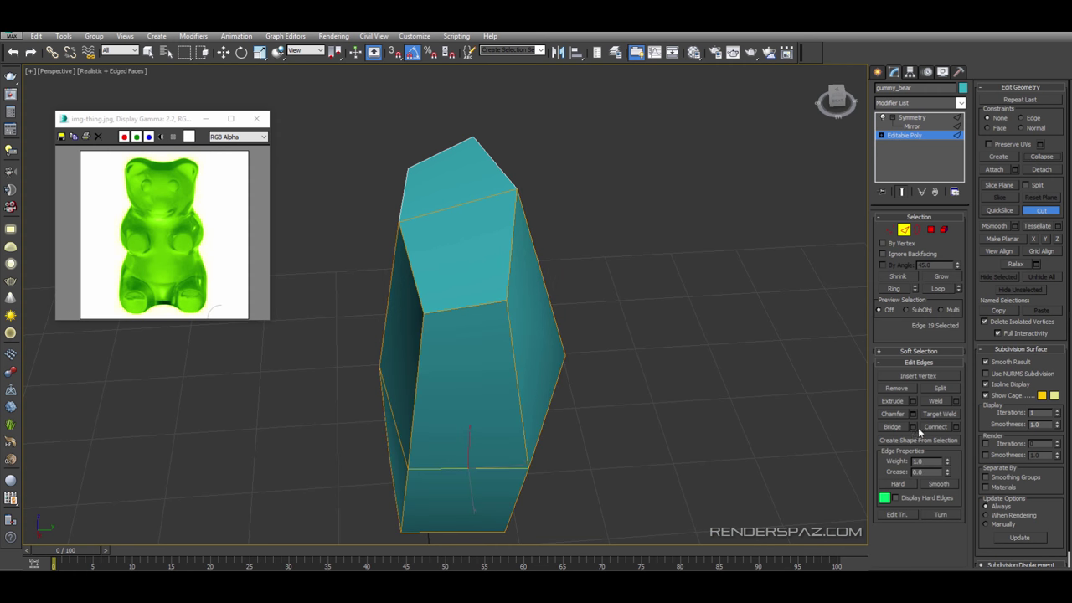
pyautogui.rightClick(451, 467)
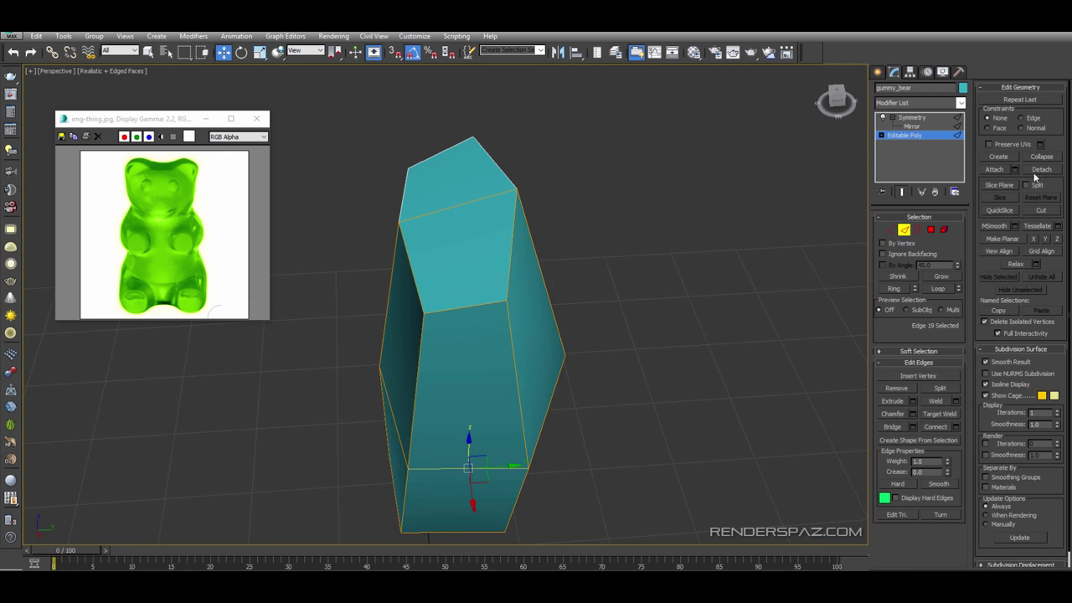
pyautogui.click(894, 289)
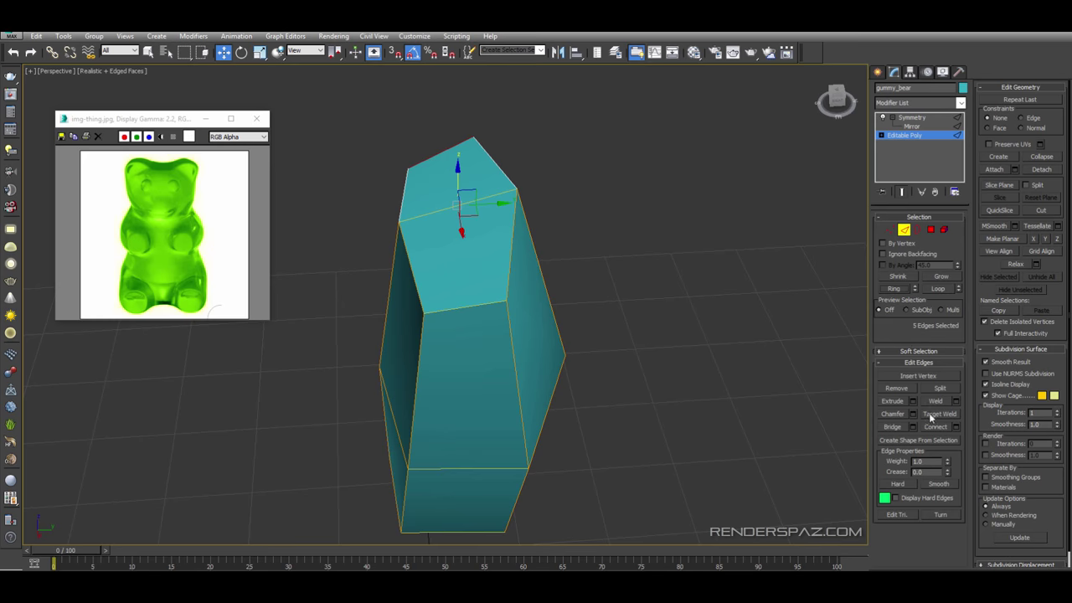
pyautogui.click(934, 428)
pyautogui.moveTo(528, 359); pyautogui.dragTo(546, 302, button='middle')
pyautogui.click(500, 243)
# - Chamfer the side loop's vertex at the head's top side edge with an amount of 1.0
pyautogui.press('1')
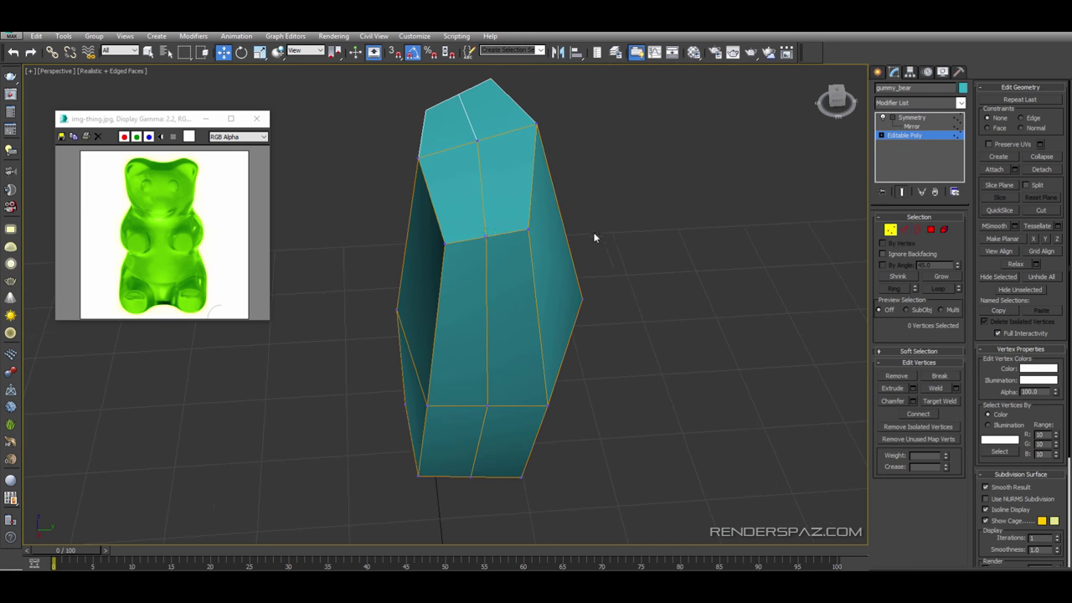
pyautogui.click(486, 238)
pyautogui.keyDown('alt'); pyautogui.moveTo(488, 239); pyautogui.dragTo(481, 261, button='middle'); pyautogui.keyUp('alt')
pyautogui.click(915, 403)
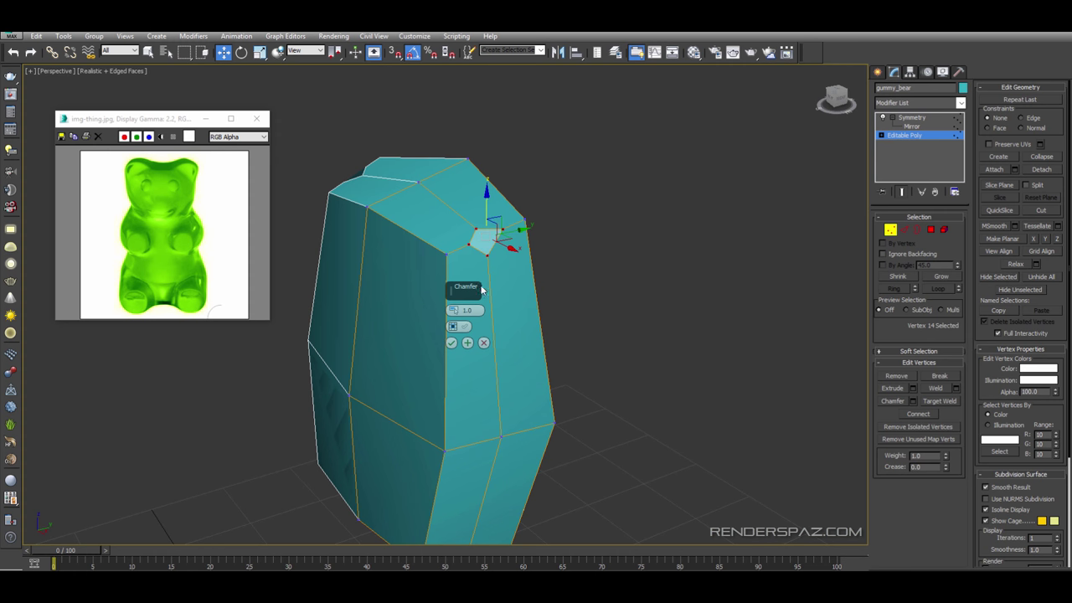
pyautogui.moveTo(452, 310); pyautogui.dragTo(454, 297)
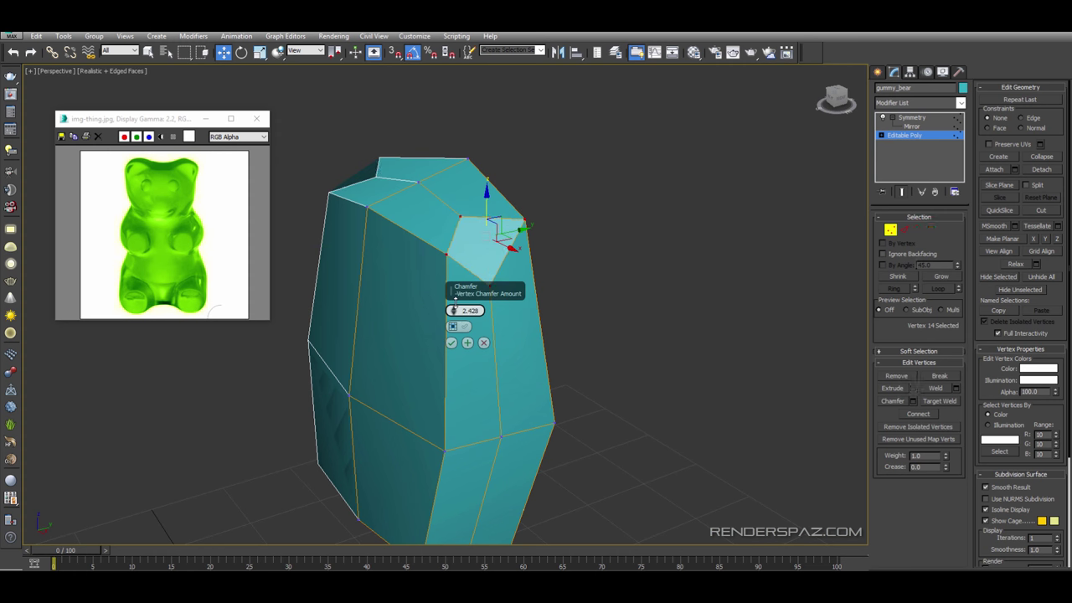
pyautogui.rightClick(455, 310)
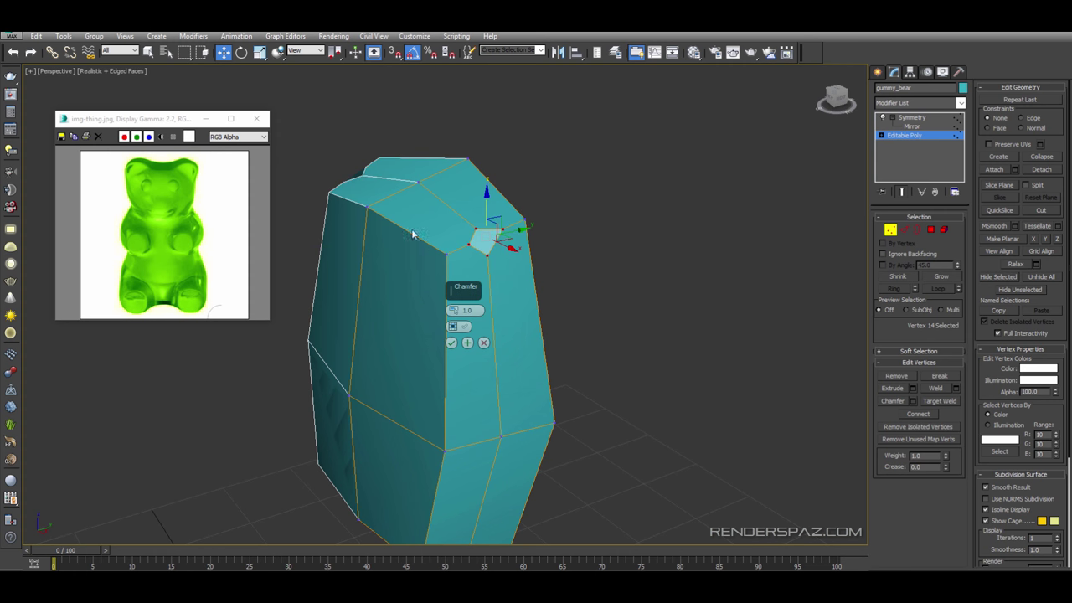
pyautogui.click(450, 343)
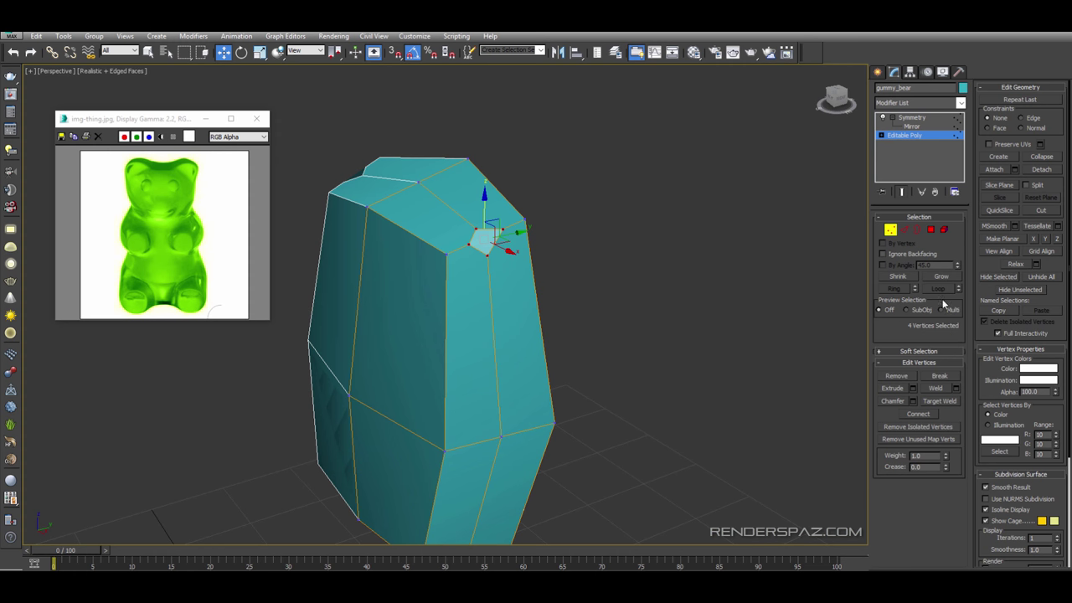
# - Target-weld the chamfer's front and back vertices to the neighbouring top corner vertices
pyautogui.click(938, 401)
pyautogui.click(445, 254)
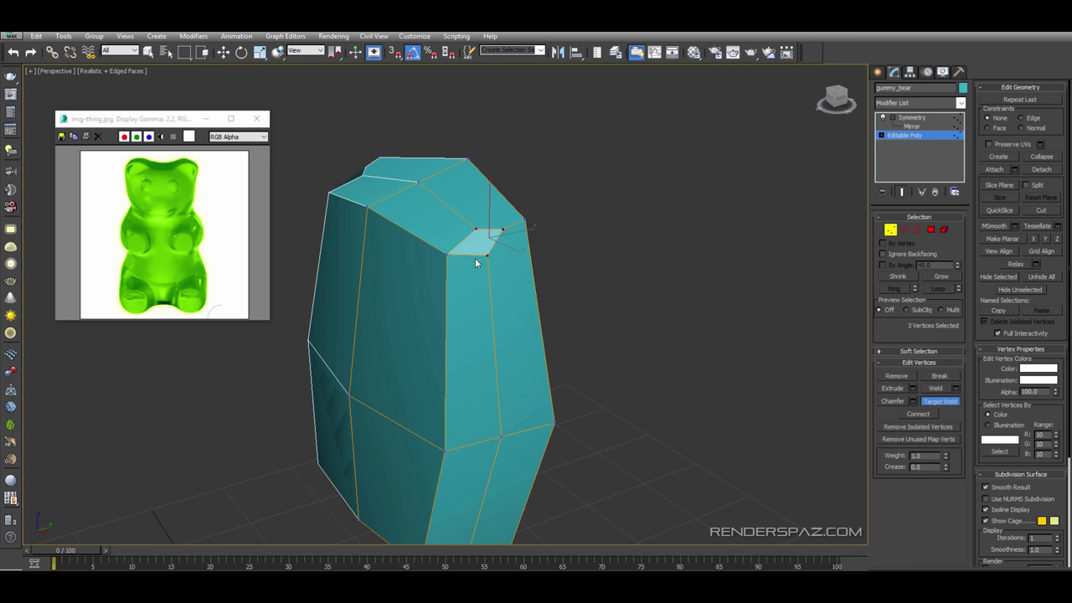
pyautogui.click(524, 221)
pyautogui.press('w')
# - Enlarge the ear patch by moving its inner vertex toward the head's centre and its outer vertex outward
pyautogui.click(476, 229)
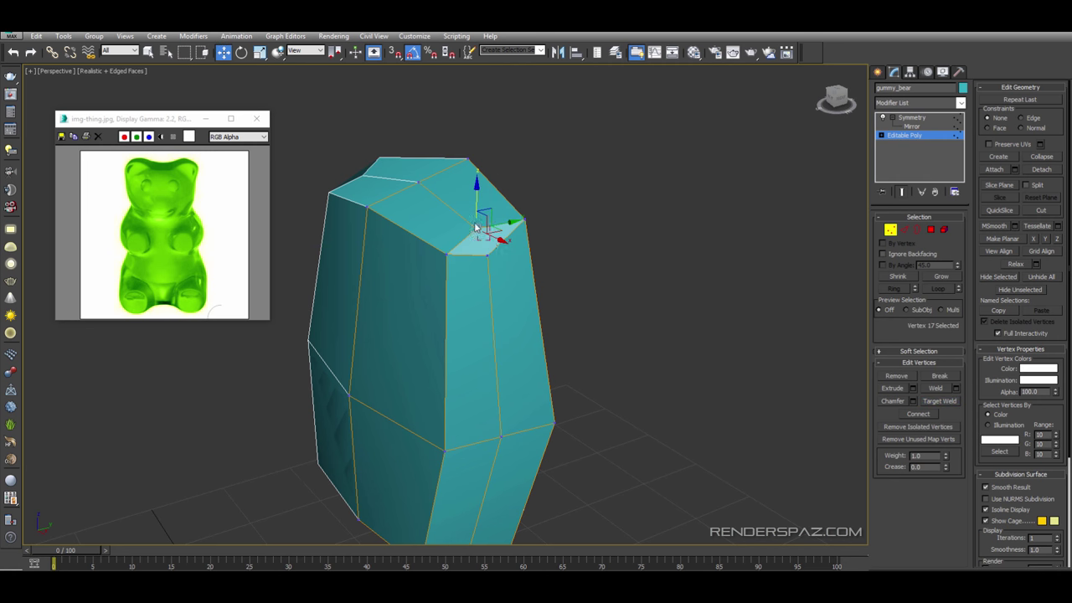
pyautogui.keyDown('alt'); pyautogui.moveTo(500, 253); pyautogui.dragTo(534, 241, button='middle'); pyautogui.keyUp('alt')
pyautogui.moveTo(491, 224); pyautogui.dragTo(461, 202)
pyautogui.click(494, 251)
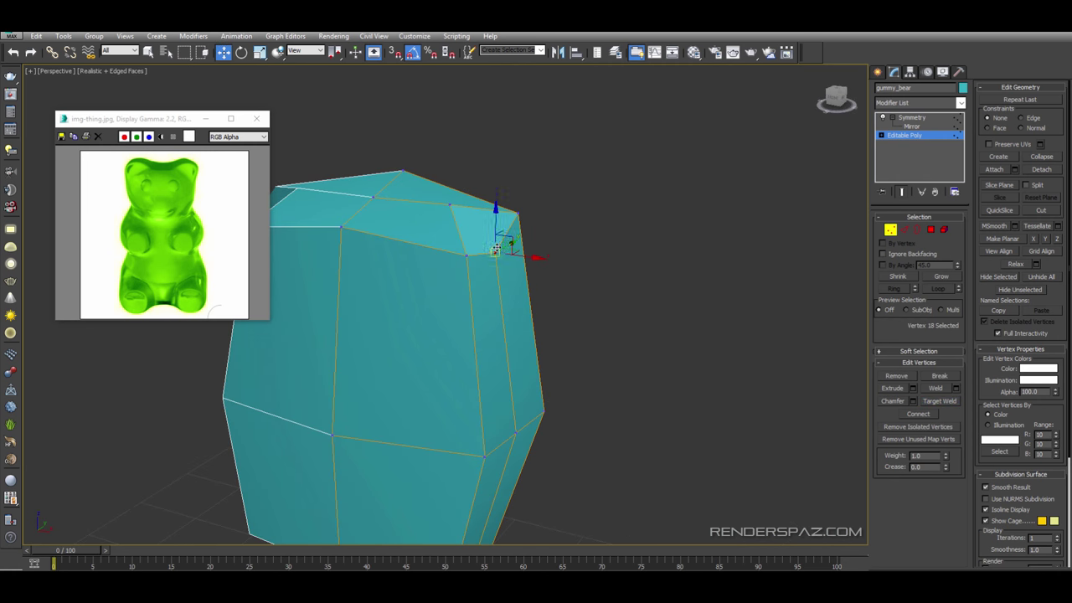
pyautogui.moveTo(505, 245); pyautogui.dragTo(507, 240)
pyautogui.keyDown('alt'); pyautogui.moveTo(506, 240); pyautogui.dragTo(419, 237, button='middle'); pyautogui.keyUp('alt')
pyautogui.keyDown('alt'); pyautogui.moveTo(532, 260); pyautogui.dragTo(485, 305, button='middle'); pyautogui.keyUp('alt')
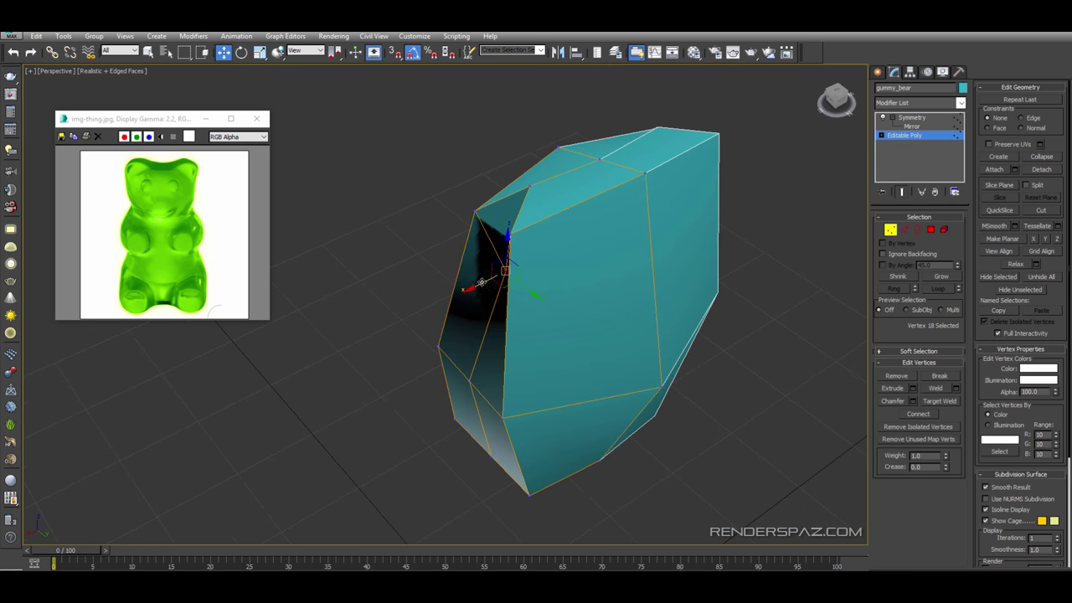
pyautogui.moveTo(481, 282); pyautogui.dragTo(465, 290)
# - Reposition the ear patch's back corner vertex and shift its inner vertex back to even out the quad
pyautogui.keyDown('alt'); pyautogui.moveTo(464, 290); pyautogui.dragTo(535, 266, button='middle'); pyautogui.keyUp('alt')
pyautogui.click(490, 227)
pyautogui.moveTo(519, 223); pyautogui.dragTo(548, 217)
pyautogui.keyDown('alt'); pyautogui.moveTo(418, 249); pyautogui.dragTo(481, 251, button='middle'); pyautogui.keyUp('alt')
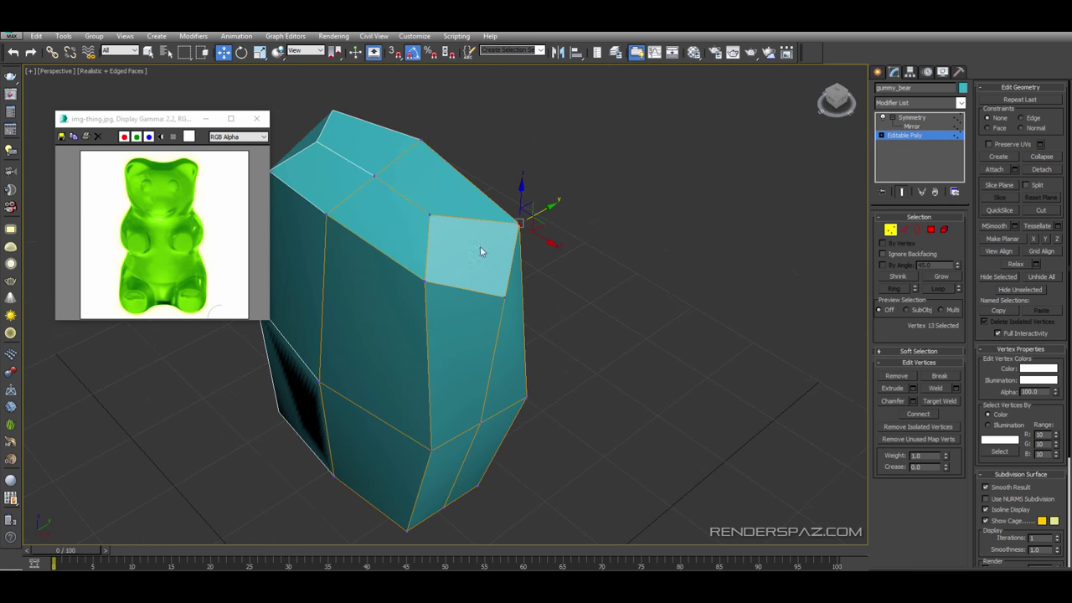
pyautogui.click(429, 216)
pyautogui.moveTo(442, 211); pyautogui.dragTo(451, 201)
pyautogui.moveTo(536, 240)
pyautogui.keyDown('alt'); pyautogui.mouseDown(button='middle')
pyautogui.moveTo(582, 221)
pyautogui.moveTo(540, 287)
pyautogui.moveTo(526, 237)
pyautogui.mouseUp(button='middle'); pyautogui.keyUp('alt')
pyautogui.scroll(-3, 582, 222)
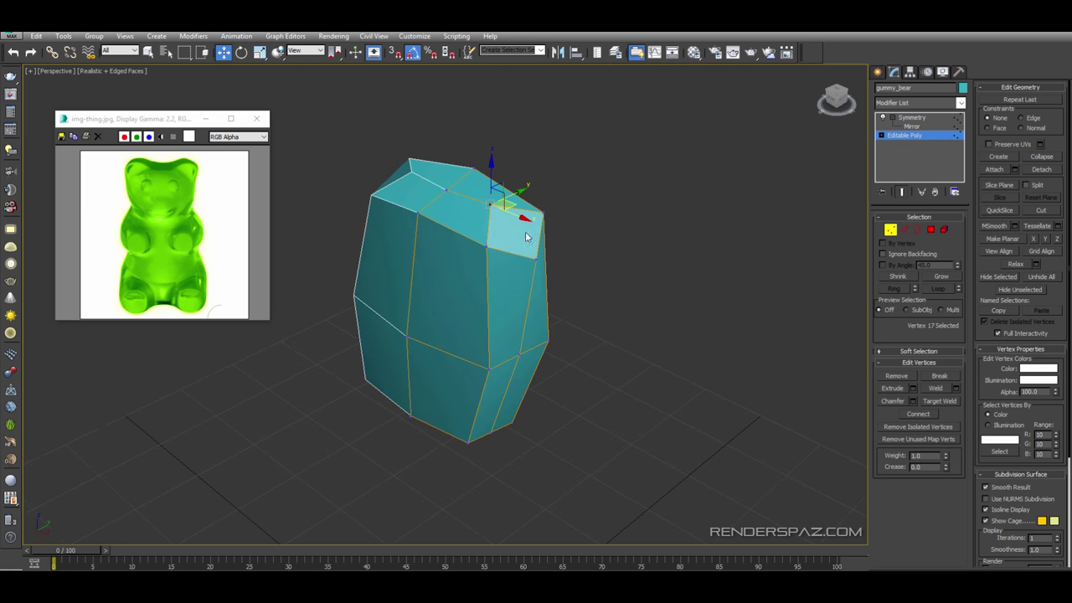
# - Extrude the ear patch polygon upward and outward from the head's top corner to form the ear
pyautogui.click(931, 231)
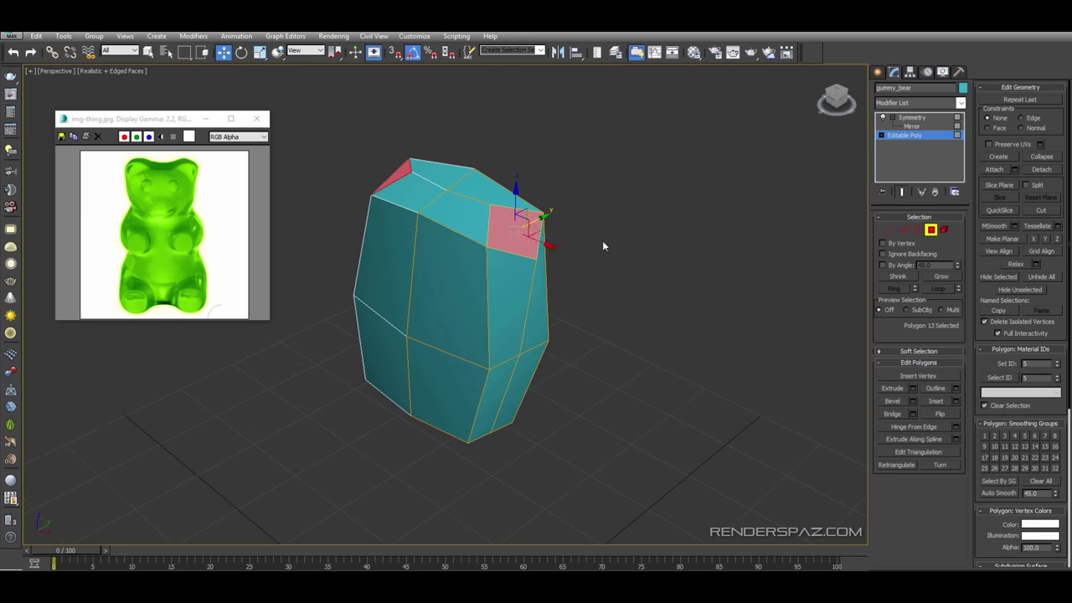
pyautogui.moveTo(529, 234); pyautogui.dragTo(536, 211)
pyautogui.keyDown('alt'); pyautogui.moveTo(536, 211); pyautogui.dragTo(584, 271, button='middle'); pyautogui.keyUp('alt')
pyautogui.press('w')
pyautogui.moveTo(537, 168); pyautogui.dragTo(544, 192, button='middle')
pyautogui.keyDown('alt'); pyautogui.moveTo(404, 195); pyautogui.dragTo(258, 75, button='middle'); pyautogui.keyUp('alt')
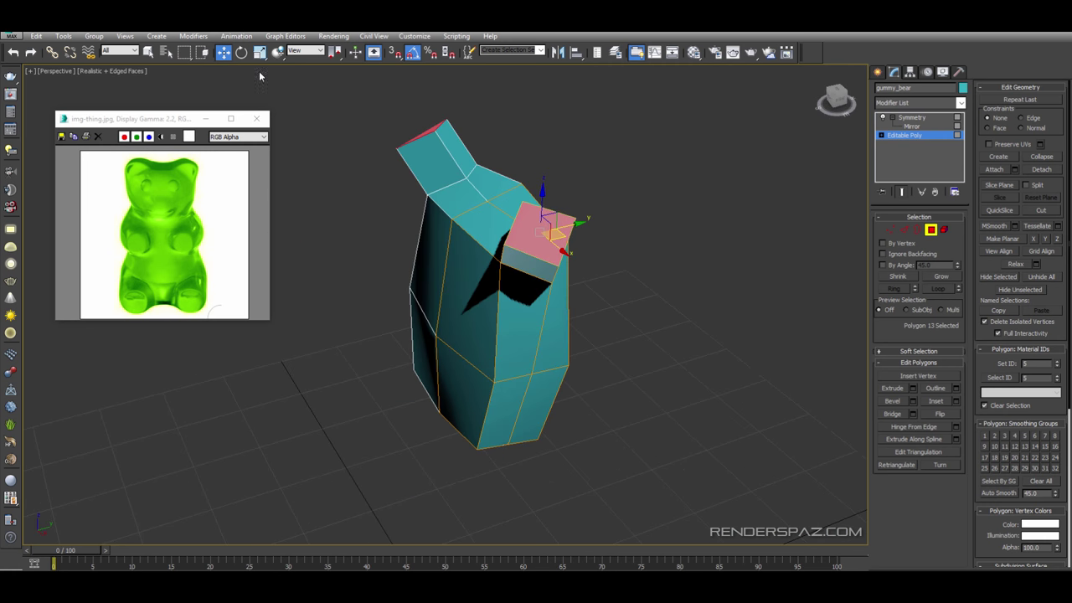
# - Scale the ear's end polygon narrower from front to back
pyautogui.click(259, 55)
pyautogui.moveTo(563, 227); pyautogui.dragTo(512, 238)
pyautogui.keyDown('alt'); pyautogui.moveTo(512, 238); pyautogui.dragTo(640, 215, button='middle'); pyautogui.keyUp('alt')
pyautogui.click(677, 255)
# - Move the top back centre vertex of the head back and slightly down in the left view
pyautogui.click(892, 231)
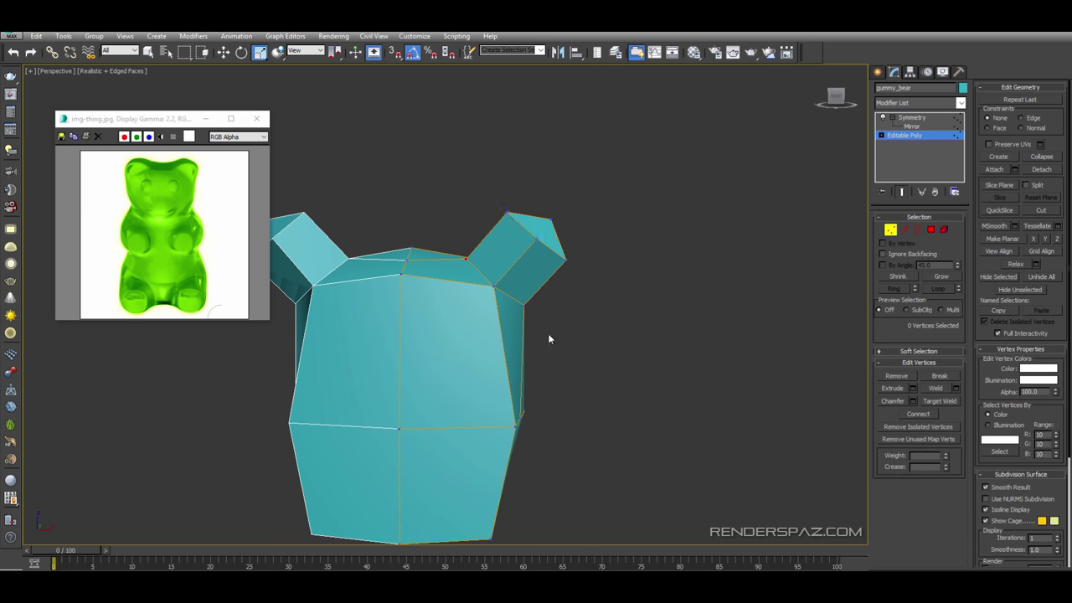
pyautogui.keyDown('alt'); pyautogui.moveTo(547, 335); pyautogui.dragTo(685, 204, button='middle'); pyautogui.keyUp('alt')
pyautogui.press('f')
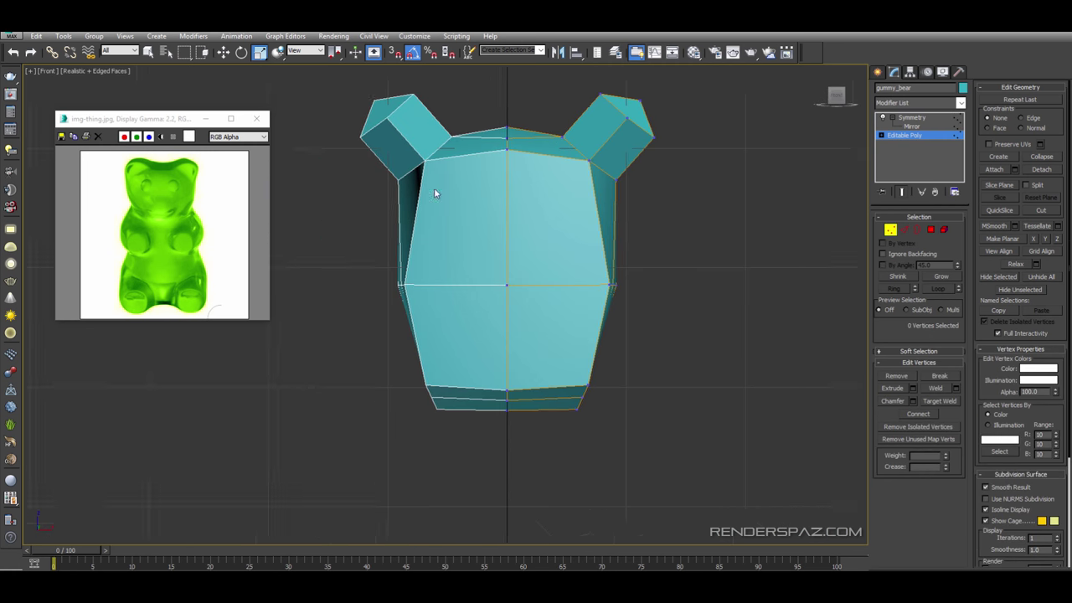
pyautogui.scroll(-4, 456, 205)
pyautogui.press('l')
pyautogui.scroll(4, 483, 201)
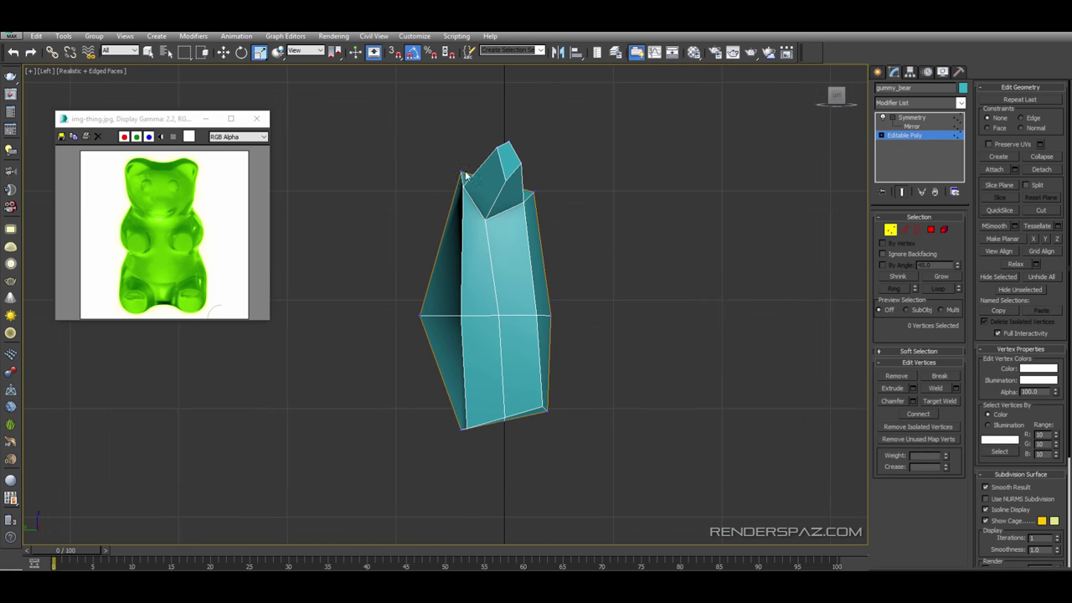
pyautogui.click(464, 172)
pyautogui.click(224, 52)
pyautogui.moveTo(477, 157); pyautogui.dragTo(461, 174)
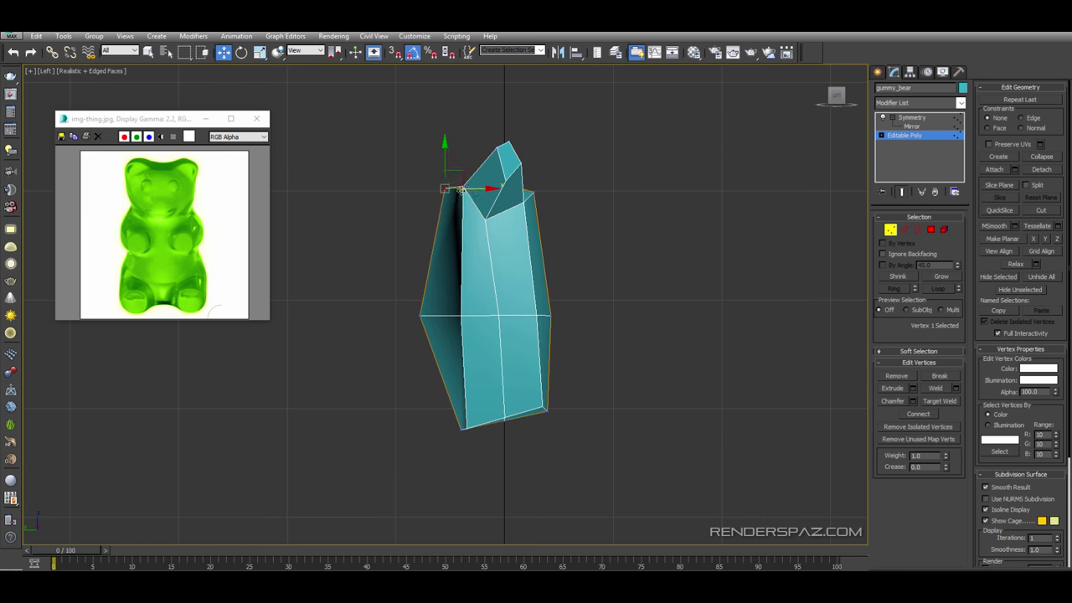
pyautogui.scroll(3, 462, 191)
pyautogui.scroll(-3, 487, 264)
# - Examine the mirrored head and ears from several sides in perspective, with vertex editing turned off
pyautogui.press('p')
pyautogui.keyDown('alt'); pyautogui.moveTo(509, 314); pyautogui.dragTo(599, 283, button='middle'); pyautogui.keyUp('alt')
pyautogui.keyDown('alt'); pyautogui.moveTo(574, 212); pyautogui.dragTo(545, 246, button='middle'); pyautogui.keyUp('alt')
pyautogui.scroll(3, 545, 247)
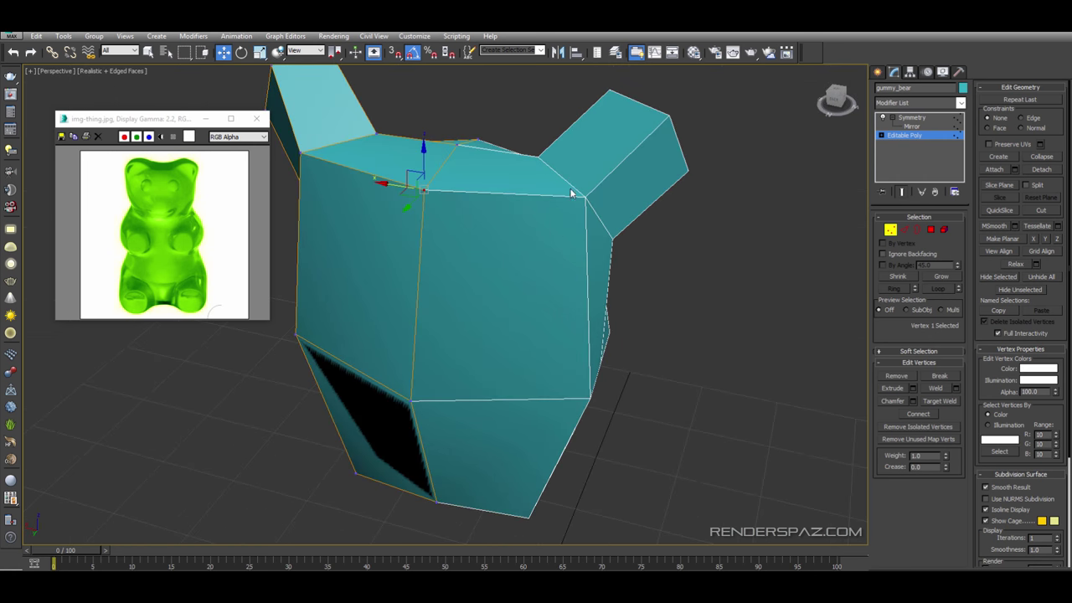
pyautogui.click(889, 233)
pyautogui.click(912, 118)
pyautogui.keyDown('alt'); pyautogui.moveTo(695, 266); pyautogui.dragTo(418, 277, button='middle'); pyautogui.keyUp('alt')
pyautogui.click(912, 136)
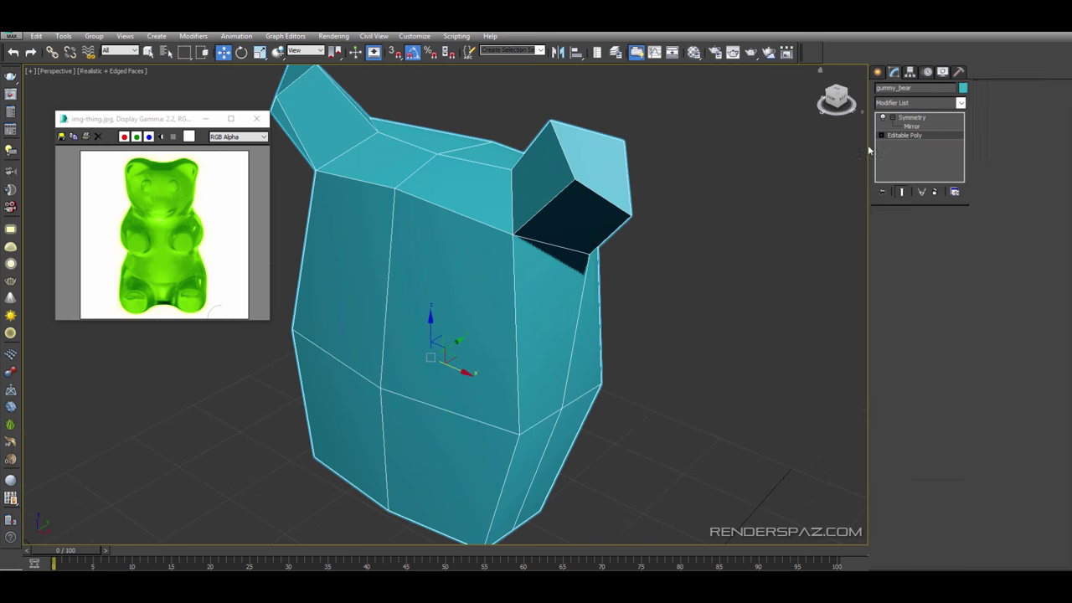
pyautogui.keyDown('alt'); pyautogui.moveTo(687, 226); pyautogui.dragTo(602, 222, button='middle'); pyautogui.keyUp('alt')
# - Select only the four vertices of the ear's end face and move them back
pyautogui.click(891, 231)
pyautogui.keyDown('alt'); pyautogui.moveTo(510, 217); pyautogui.dragTo(594, 210, button='middle'); pyautogui.keyUp('alt')
pyautogui.click(579, 95)
pyautogui.moveTo(578, 94); pyautogui.dragTo(691, 197)
pyautogui.keyDown('alt'); pyautogui.moveTo(753, 201); pyautogui.dragTo(664, 207, button='middle'); pyautogui.keyUp('alt')
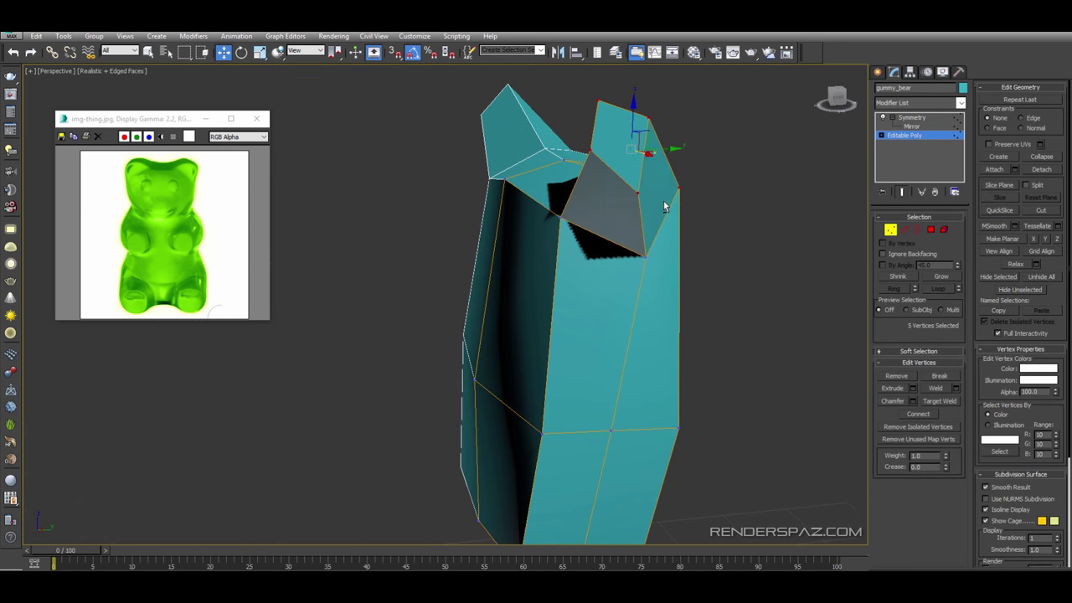
pyautogui.moveTo(668, 149); pyautogui.dragTo(695, 147)
pyautogui.hotkey('ctrl', 'z')
pyautogui.keyDown('alt'); pyautogui.moveTo(737, 259); pyautogui.dragTo(674, 176); pyautogui.keyUp('alt')
pyautogui.moveTo(656, 141); pyautogui.dragTo(680, 140)
pyautogui.keyDown('alt'); pyautogui.moveTo(670, 151); pyautogui.dragTo(538, 253, button='middle'); pyautogui.keyUp('alt')
# - Cut a new edge loop around the ear's base across the top, front, side and back of the head
pyautogui.hotkey('alt', 'c')
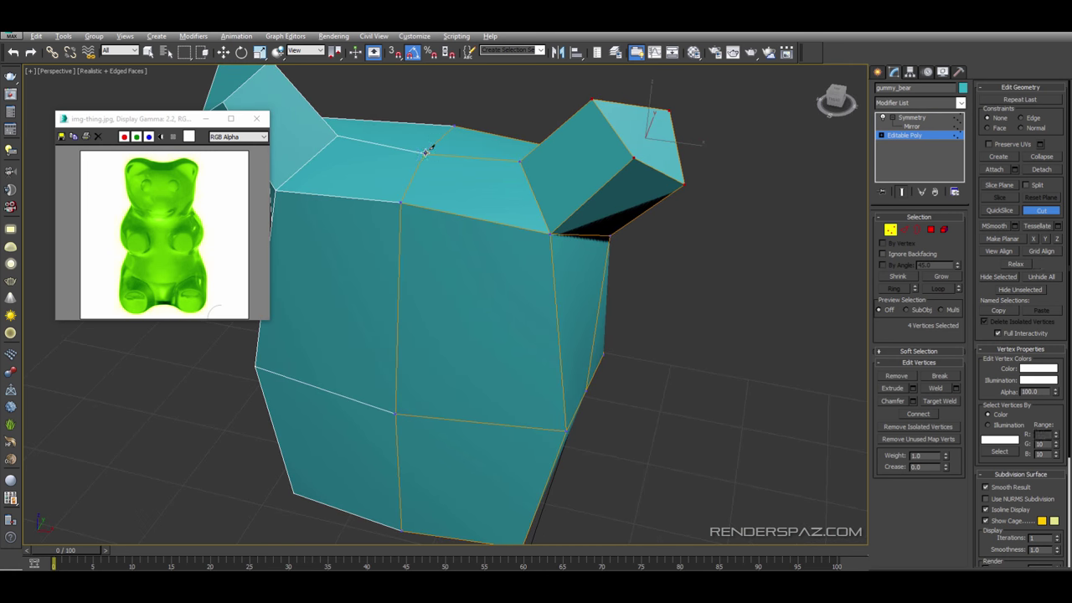
pyautogui.keyDown('alt'); pyautogui.moveTo(495, 155); pyautogui.dragTo(511, 226, button='middle'); pyautogui.keyUp('alt')
pyautogui.click(450, 175)
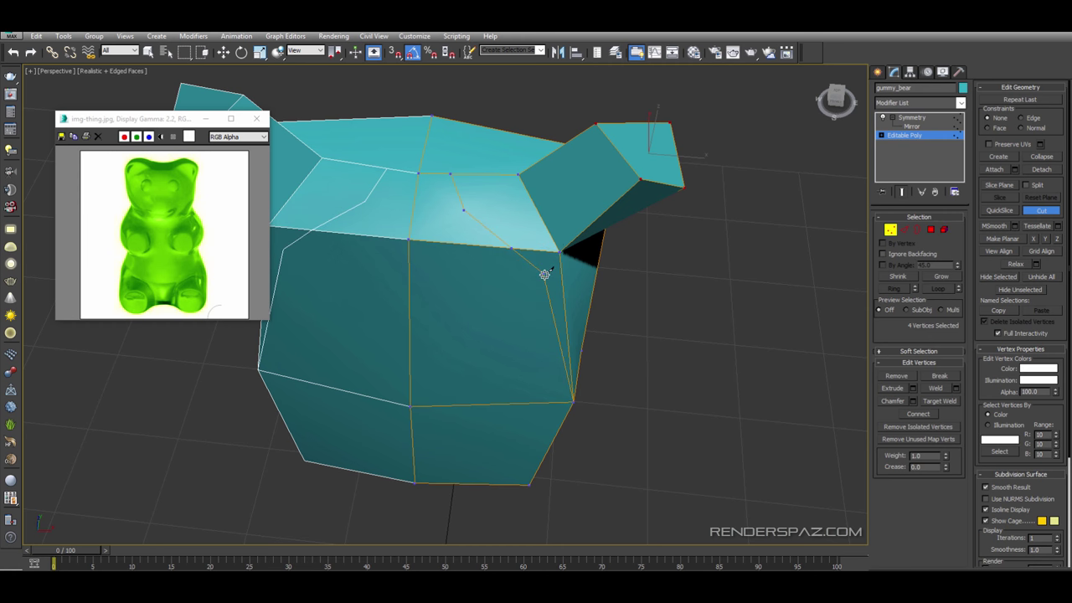
pyautogui.click(563, 292)
pyautogui.keyDown('alt'); pyautogui.moveTo(588, 292); pyautogui.dragTo(610, 258, button='middle'); pyautogui.keyUp('alt')
pyautogui.click(612, 273)
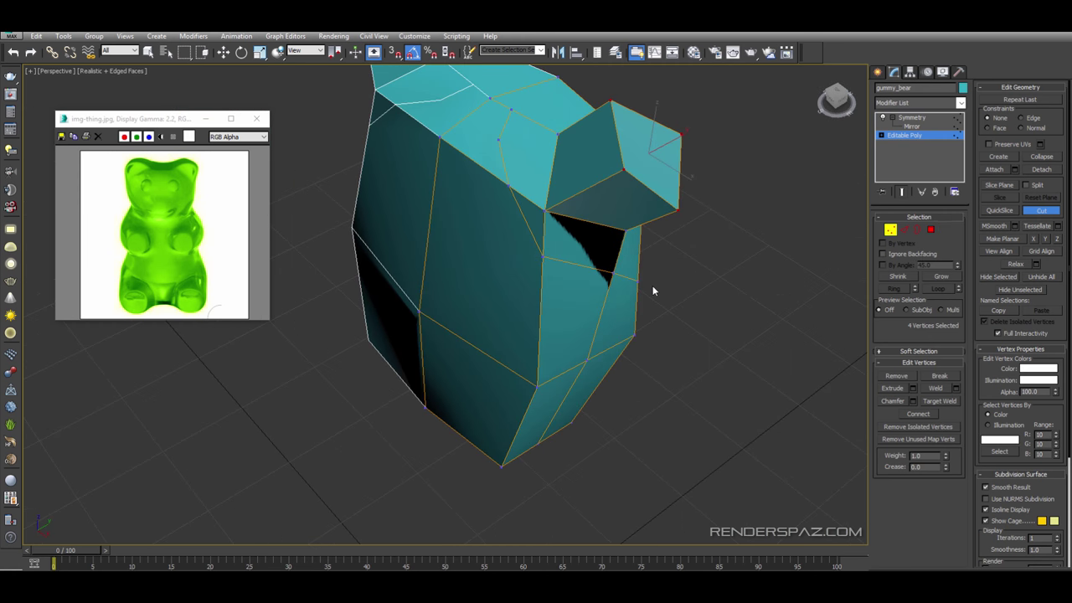
pyautogui.keyDown('alt'); pyautogui.moveTo(653, 290); pyautogui.dragTo(641, 273, button='middle'); pyautogui.keyUp('alt')
pyautogui.click(702, 275)
pyautogui.keyDown('alt'); pyautogui.moveTo(730, 249); pyautogui.dragTo(701, 251, button='middle'); pyautogui.keyUp('alt')
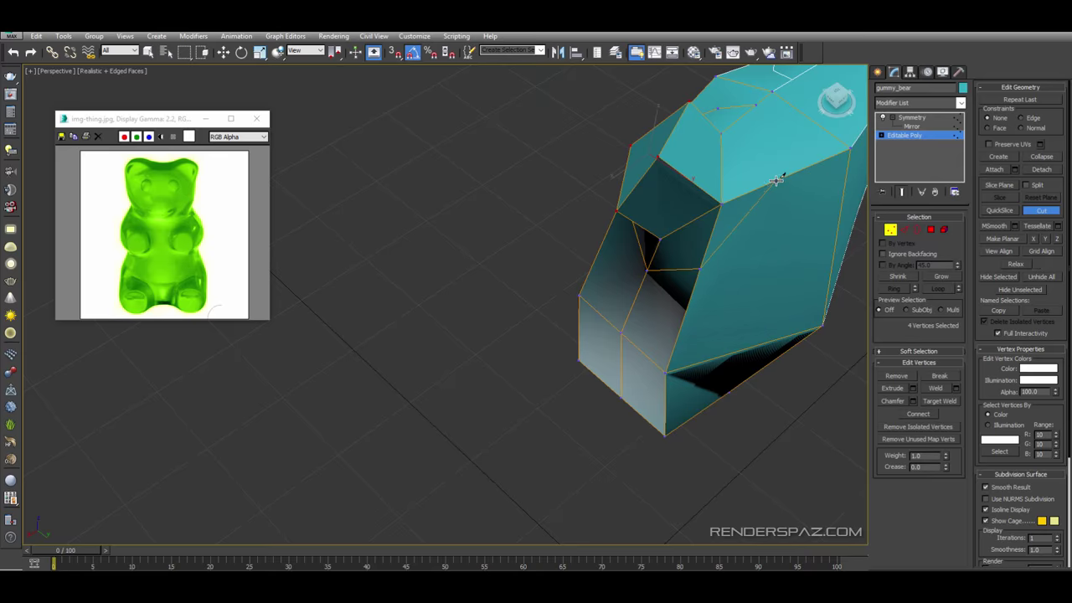
pyautogui.keyDown('alt'); pyautogui.moveTo(785, 206); pyautogui.dragTo(775, 198, button='middle'); pyautogui.keyUp('alt')
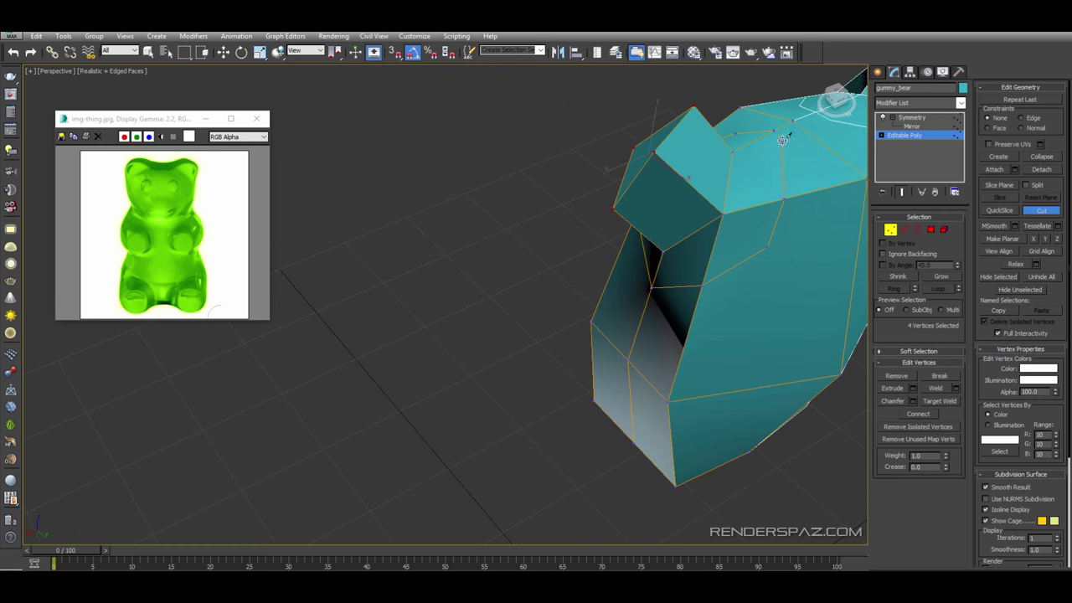
pyautogui.keyDown('alt'); pyautogui.moveTo(805, 291); pyautogui.dragTo(678, 238, button='middle'); pyautogui.keyUp('alt')
# - Cut new edges on the back of the body from the ear loop's corner to the centre line and down toward the bottom
pyautogui.click(664, 244)
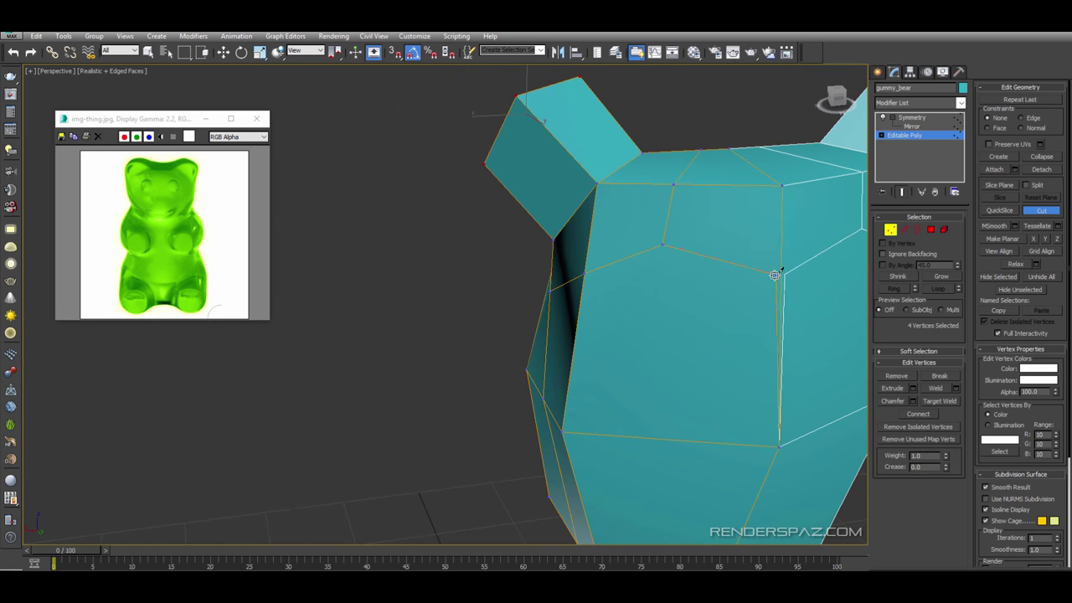
pyautogui.click(780, 272)
pyautogui.click(662, 244)
pyautogui.click(677, 440)
pyautogui.moveTo(687, 467); pyautogui.dragTo(475, 394, button='middle')
pyautogui.rightClick(659, 369)
pyautogui.click(651, 342)
pyautogui.click(646, 505)
# - Cut a vertical edge line down the body's front and join its upper end to the ear loop's vertex on the head's top
pyautogui.scroll(-5, 675, 346)
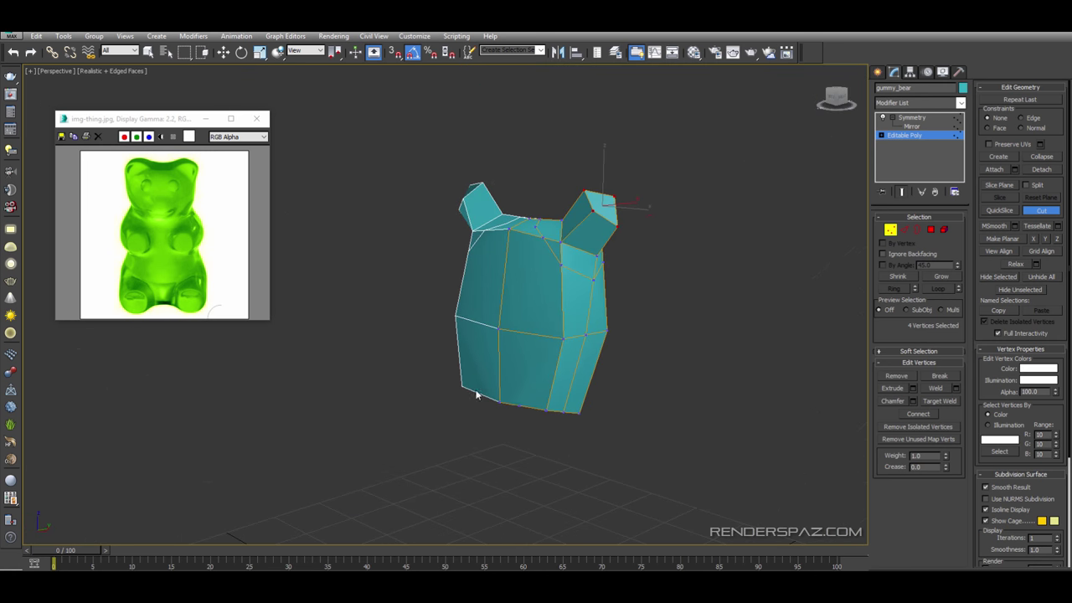
pyautogui.scroll(5, 524, 332)
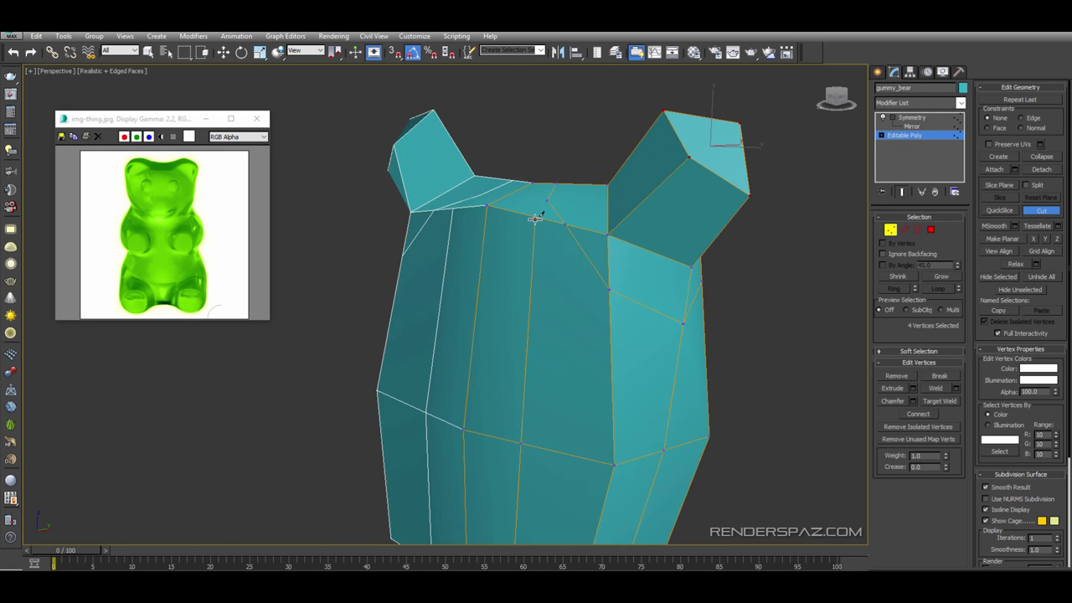
pyautogui.click(547, 201)
pyautogui.press('w')
pyautogui.keyDown('alt'); pyautogui.moveTo(586, 252); pyautogui.dragTo(751, 325, button='middle'); pyautogui.keyUp('alt')
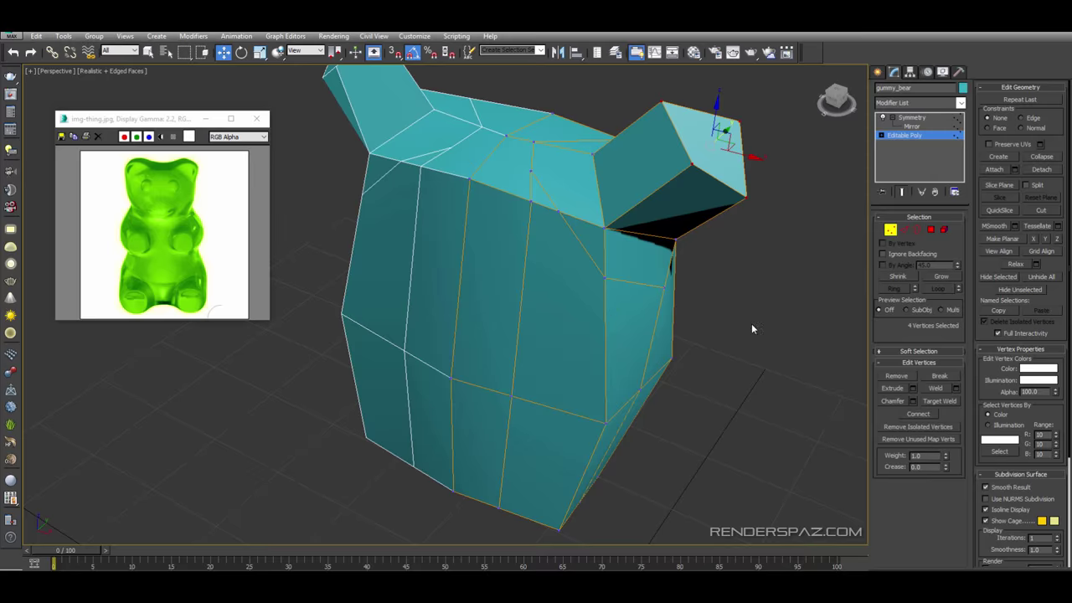
pyautogui.keyDown('alt'); pyautogui.moveTo(908, 375); pyautogui.dragTo(650, 365, button='middle'); pyautogui.keyUp('alt')
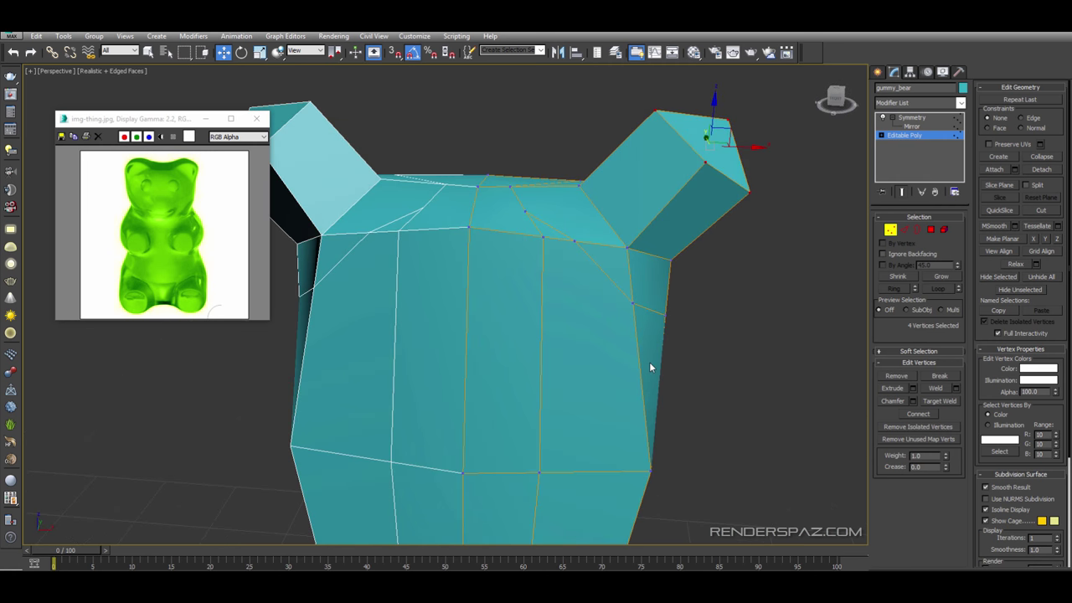
pyautogui.hotkey('alt', 'c')
pyautogui.click(635, 302)
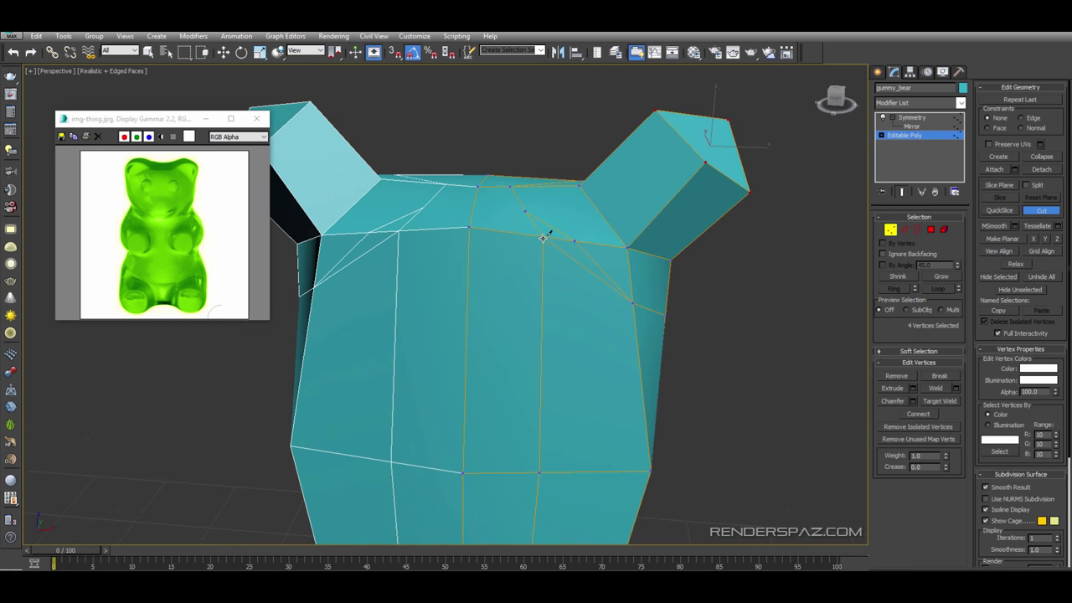
pyautogui.click(543, 239)
pyautogui.press('w')
pyautogui.press('2')
pyautogui.click(599, 265)
pyautogui.hotkey('ctrl', 'z')
pyautogui.hotkey('ctrl', 'z')
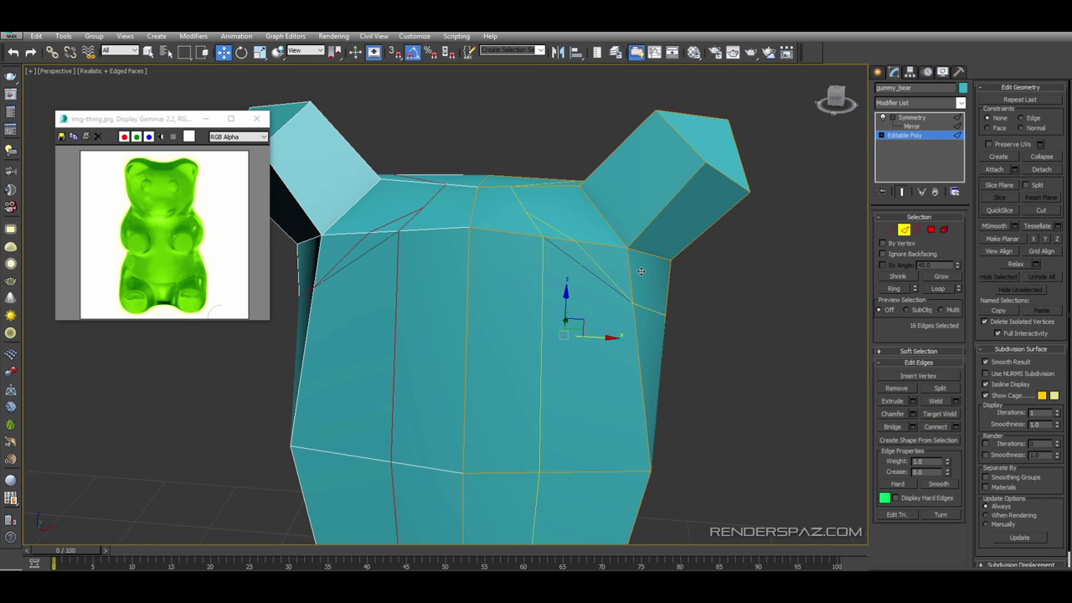
pyautogui.press('1')
pyautogui.click(579, 252)
pyautogui.moveTo(588, 262); pyautogui.dragTo(596, 267, button='middle')
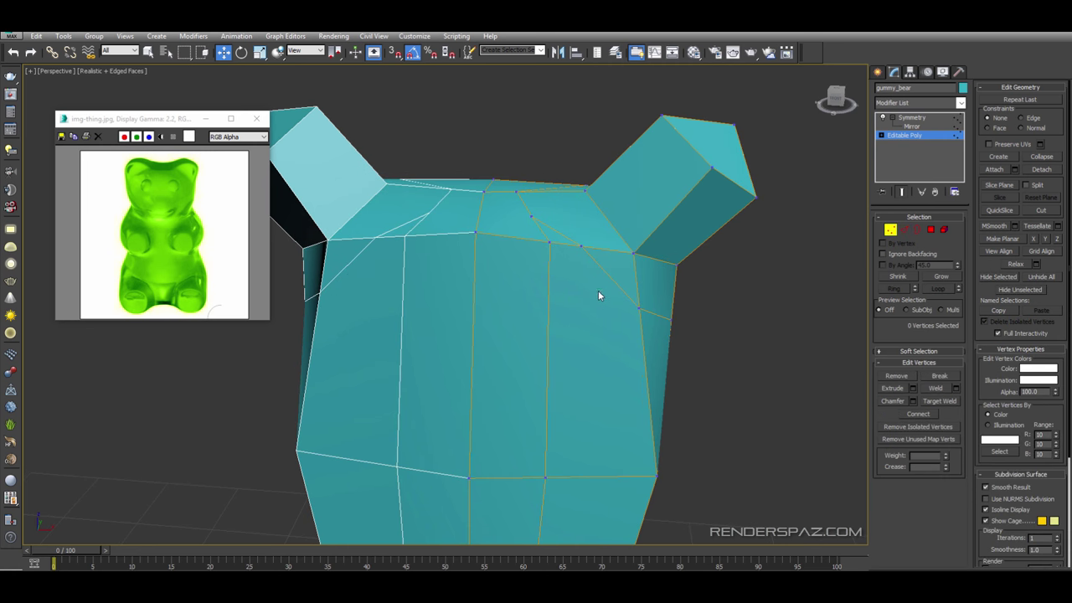
pyautogui.hotkey('alt', 'c')
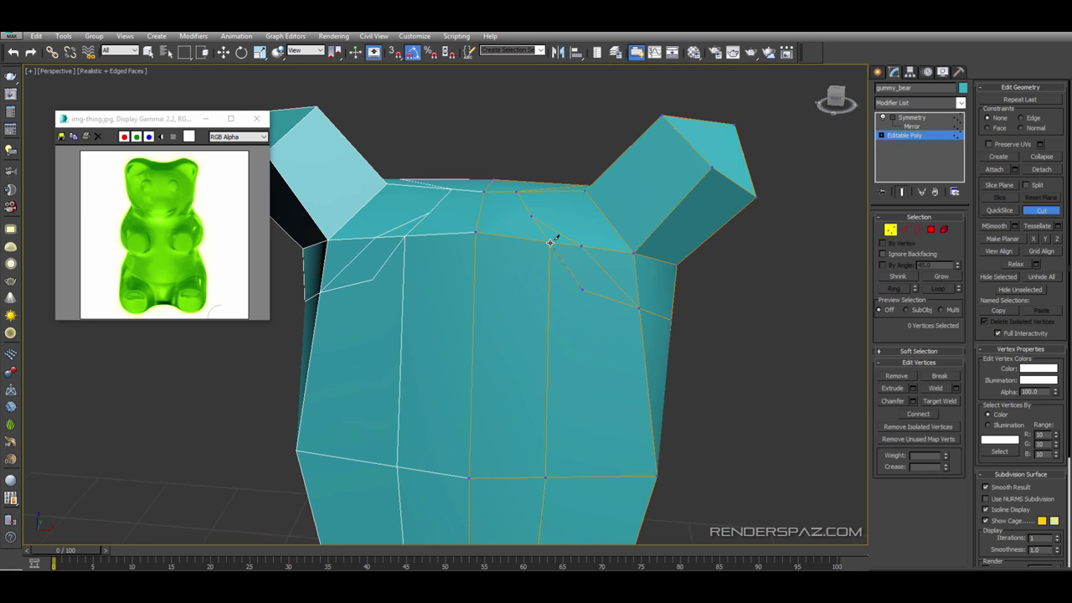
pyautogui.click(550, 242)
pyautogui.rightClick(515, 275)
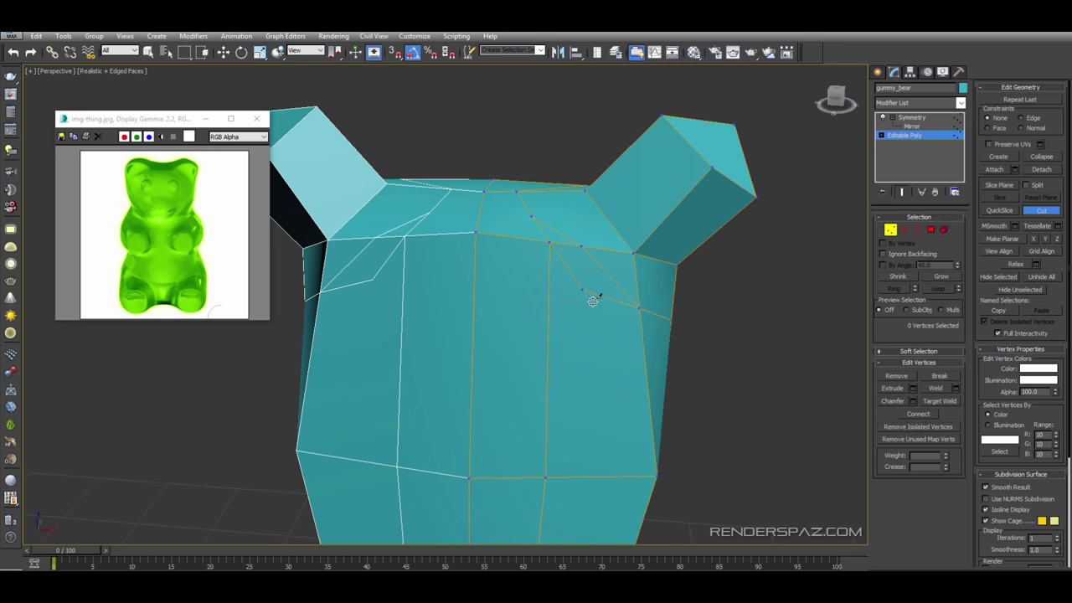
# - Cut a horizontal edge across the upper front from the side vertex to the centre line and remove the diagonal edge above it
pyautogui.click(640, 308)
pyautogui.click(475, 299)
pyautogui.rightClick(481, 293)
pyautogui.rightClick(480, 293)
pyautogui.press('2')
pyautogui.click(604, 269)
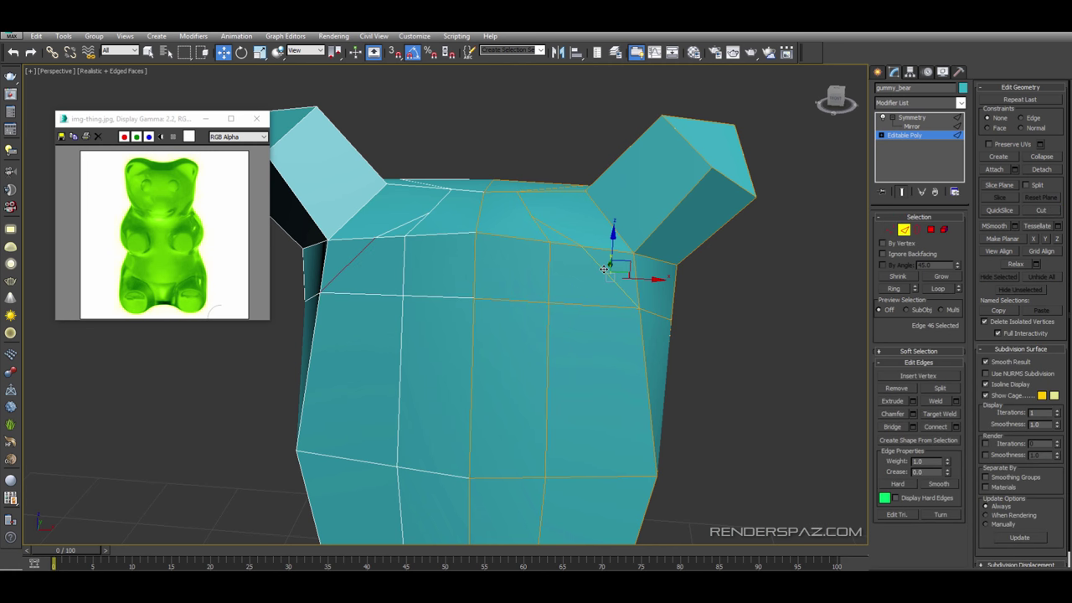
pyautogui.press('BackSpace')
pyautogui.moveTo(652, 279); pyautogui.dragTo(593, 350, button='middle')
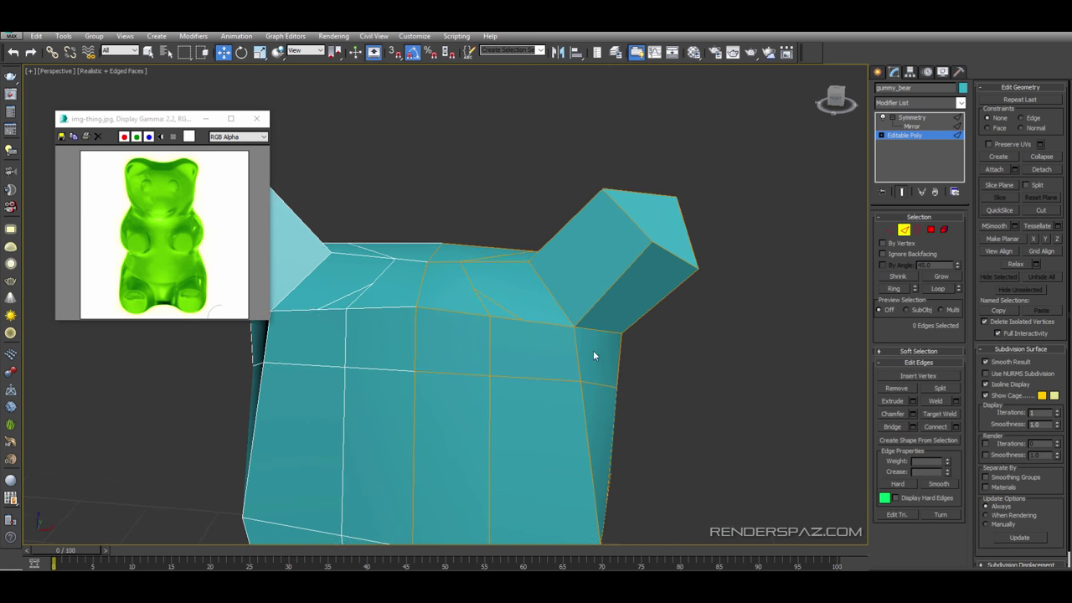
# - Switch the viewport to shaded display and target-weld the leftover cut vertices on the front of the head's top
pyautogui.click(890, 232)
pyautogui.click(133, 72)
pyautogui.click(161, 96)
pyautogui.moveTo(703, 334); pyautogui.dragTo(748, 287, button='middle')
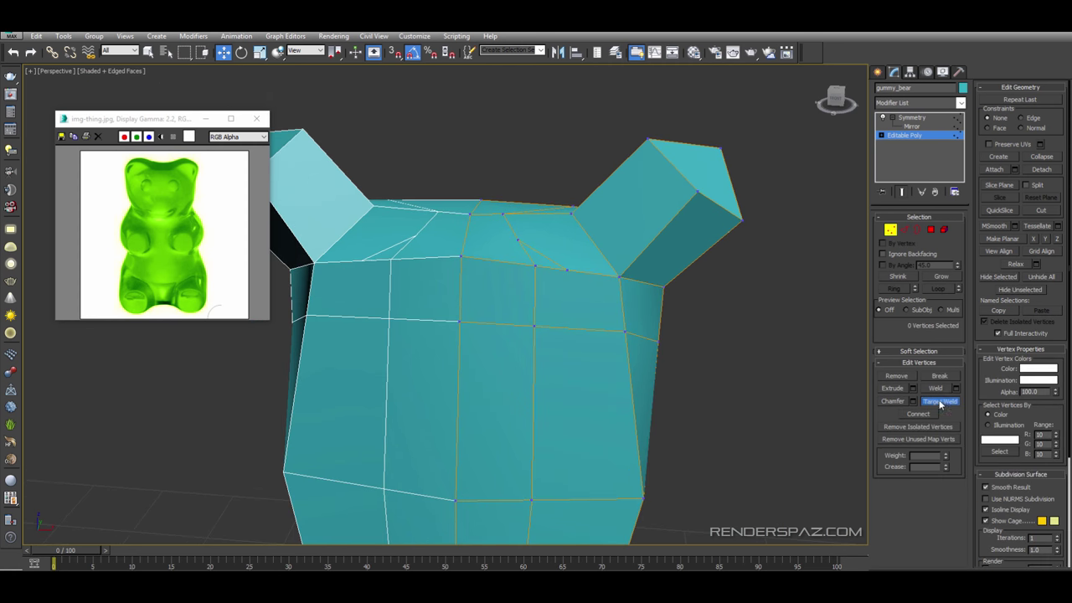
pyautogui.click(504, 213)
pyautogui.keyDown('alt'); pyautogui.moveTo(504, 213); pyautogui.dragTo(742, 408, button='middle'); pyautogui.keyUp('alt')
pyautogui.scroll(3, 595, 298)
pyautogui.scroll(-4, 596, 298)
# - Adjust the vertices of the front's middle row, moving the outer one slightly inward
pyautogui.press('w')
pyautogui.click(637, 416)
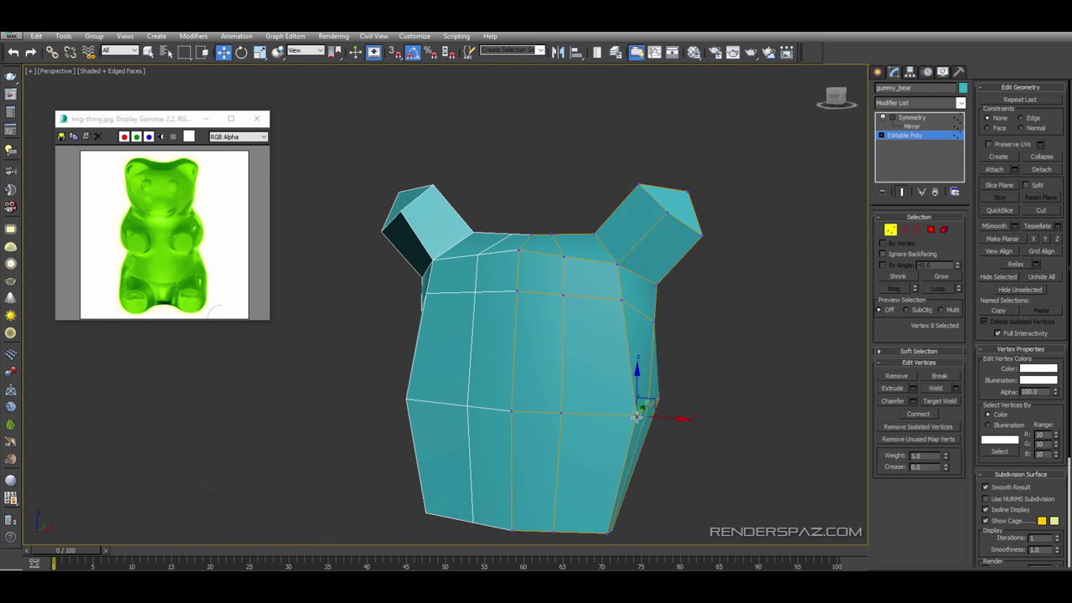
pyautogui.moveTo(651, 418); pyautogui.dragTo(640, 419)
pyautogui.keyDown('alt'); pyautogui.moveTo(639, 419); pyautogui.dragTo(582, 420, button='middle'); pyautogui.keyUp('alt')
pyautogui.click(562, 412)
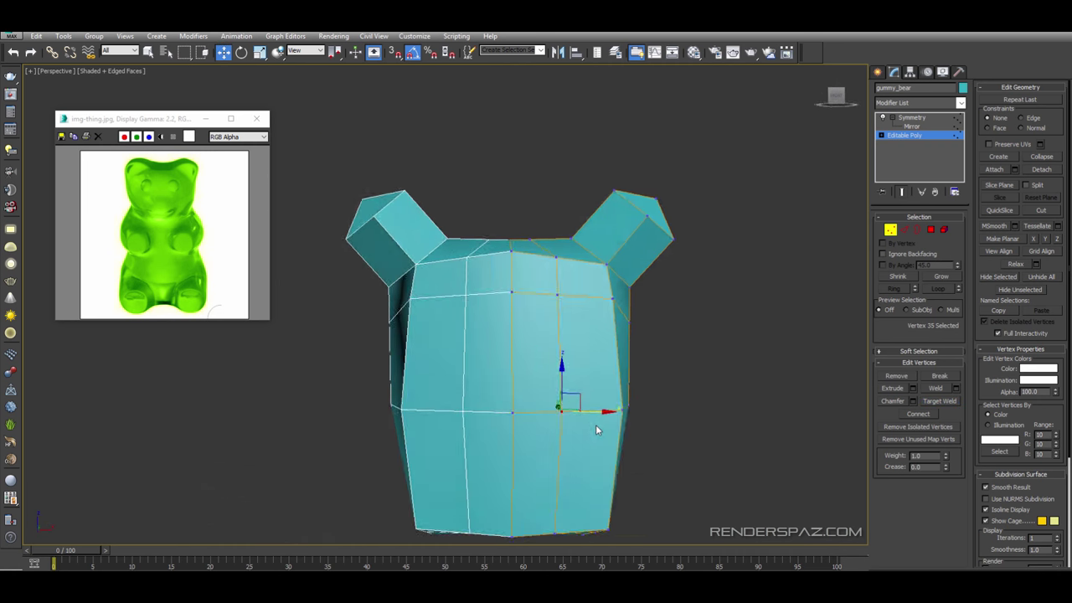
pyautogui.scroll(5, 595, 424)
pyautogui.moveTo(517, 394); pyautogui.dragTo(517, 370, button='middle')
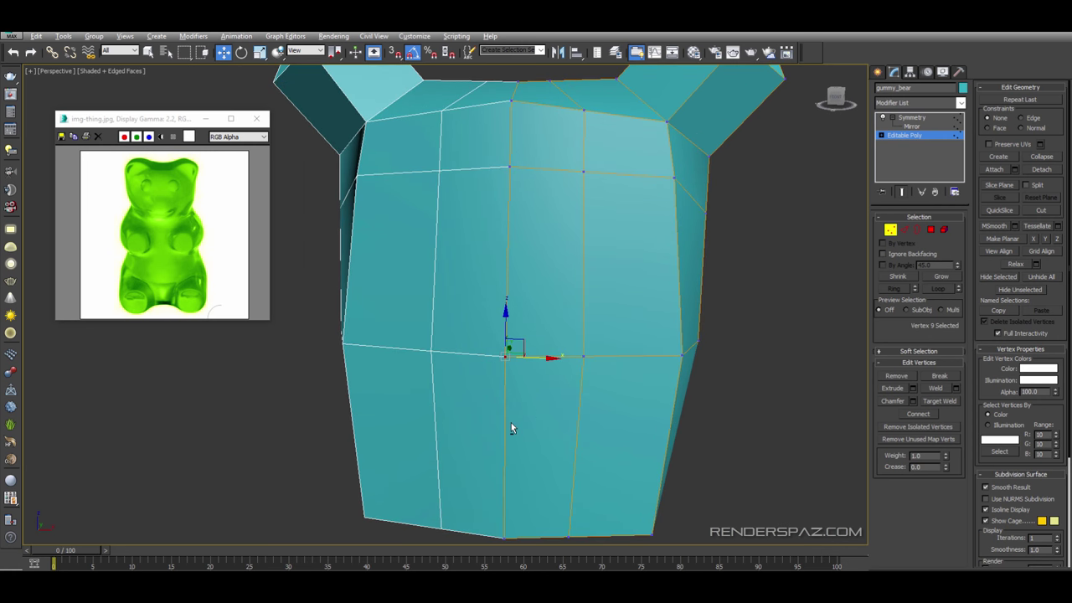
# - Cut a half-hexagon muzzle outline around the middle row's centre vertex, starting and ending on the centre line
pyautogui.hotkey('alt', 'c')
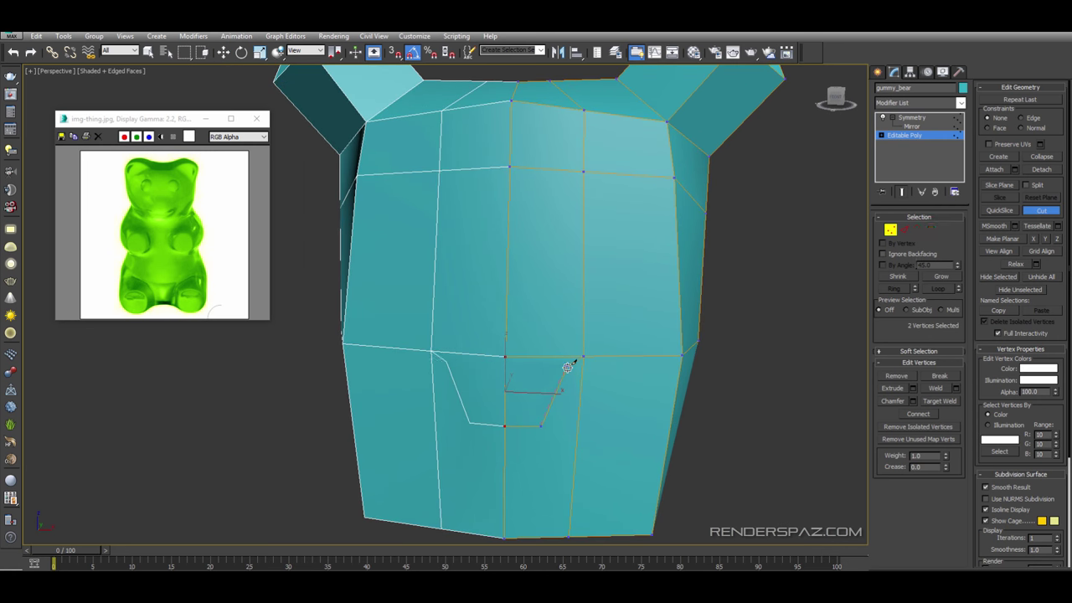
pyautogui.click(567, 359)
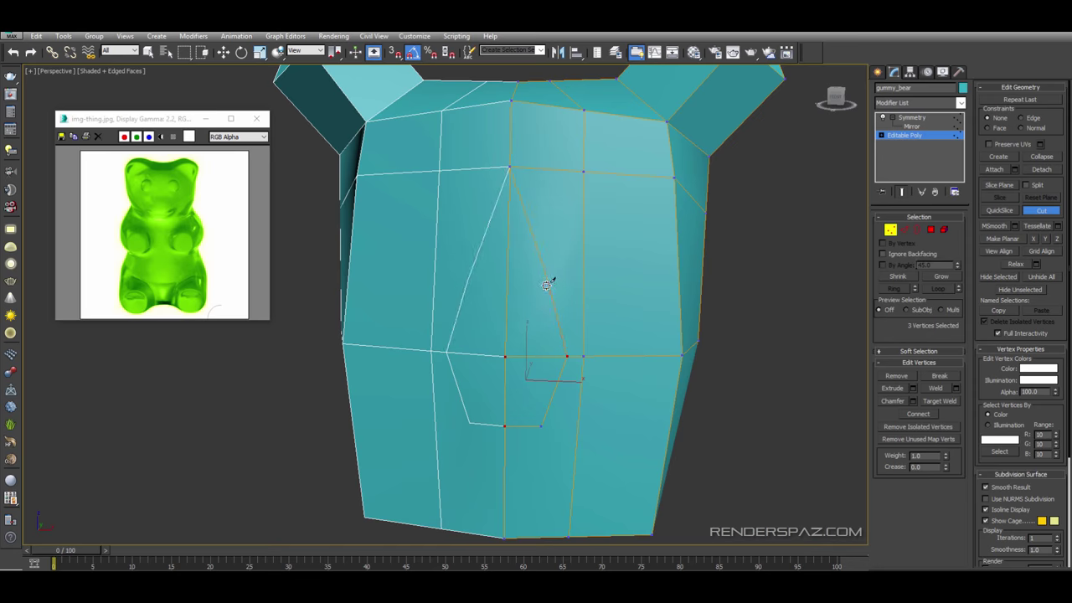
pyautogui.click(538, 293)
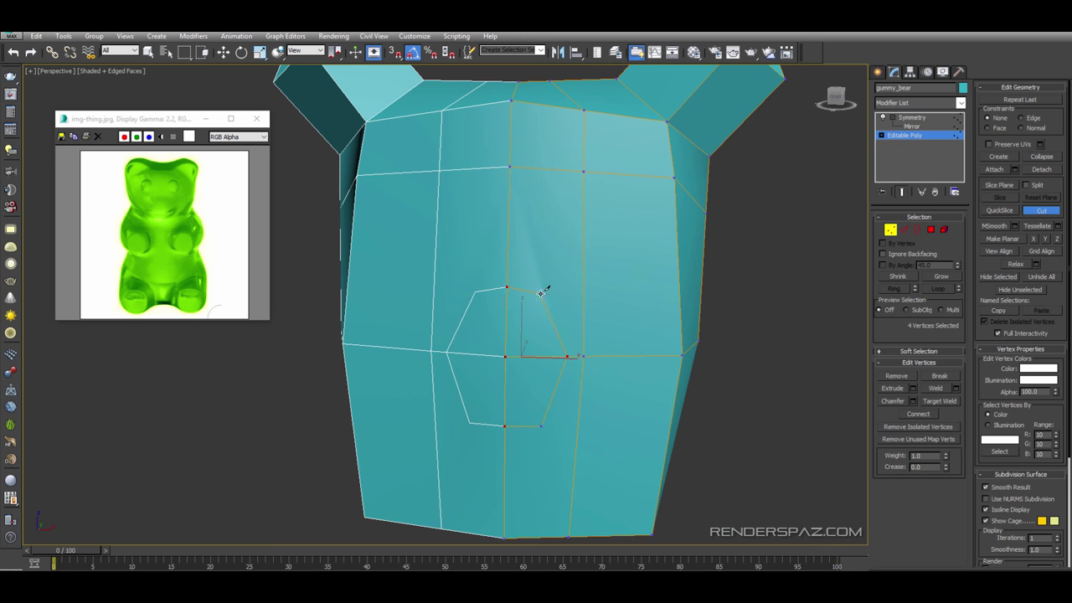
# - Cut edges joining the muzzle outline's upper and lower corners to the front vertical line's vertices above and below
pyautogui.click(540, 293)
pyautogui.click(583, 172)
pyautogui.moveTo(558, 352); pyautogui.dragTo(560, 333, button='middle')
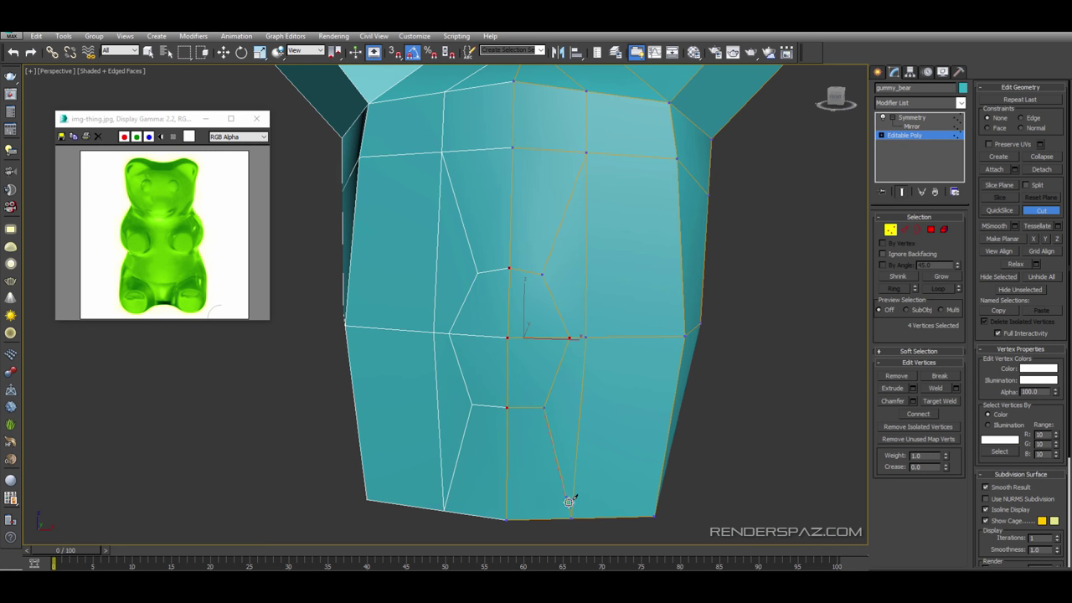
pyautogui.click(572, 517)
pyautogui.keyDown('alt'); pyautogui.moveTo(581, 477); pyautogui.dragTo(596, 415, button='middle'); pyautogui.keyUp('alt')
pyautogui.moveTo(597, 416); pyautogui.dragTo(584, 271, button='middle')
pyautogui.rightClick(583, 271)
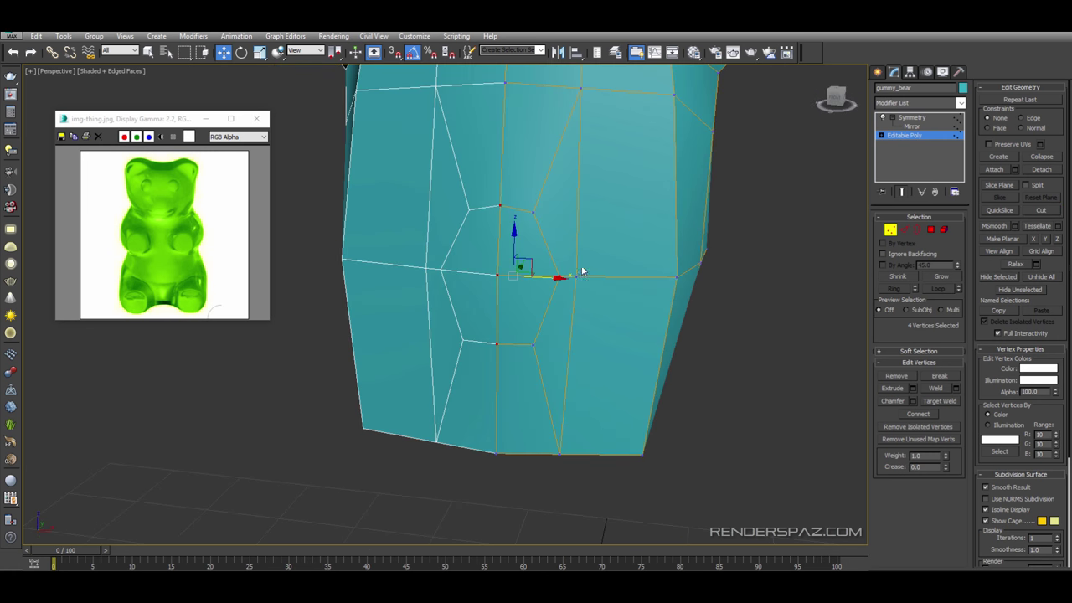
# - Move the middle-row vertex beside the muzzle outline outward
pyautogui.click(577, 276)
pyautogui.moveTo(576, 275); pyautogui.dragTo(598, 281)
pyautogui.click(589, 255)
pyautogui.keyDown('alt'); pyautogui.moveTo(617, 287); pyautogui.dragTo(544, 259, button='middle'); pyautogui.keyUp('alt')
# - Bevel the two polygons inside the muzzle outline outward with a slightly smaller front face
pyautogui.press('4')
pyautogui.click(537, 239)
pyautogui.keyDown('ctrl'); pyautogui.click(536, 293); pyautogui.keyUp('ctrl')
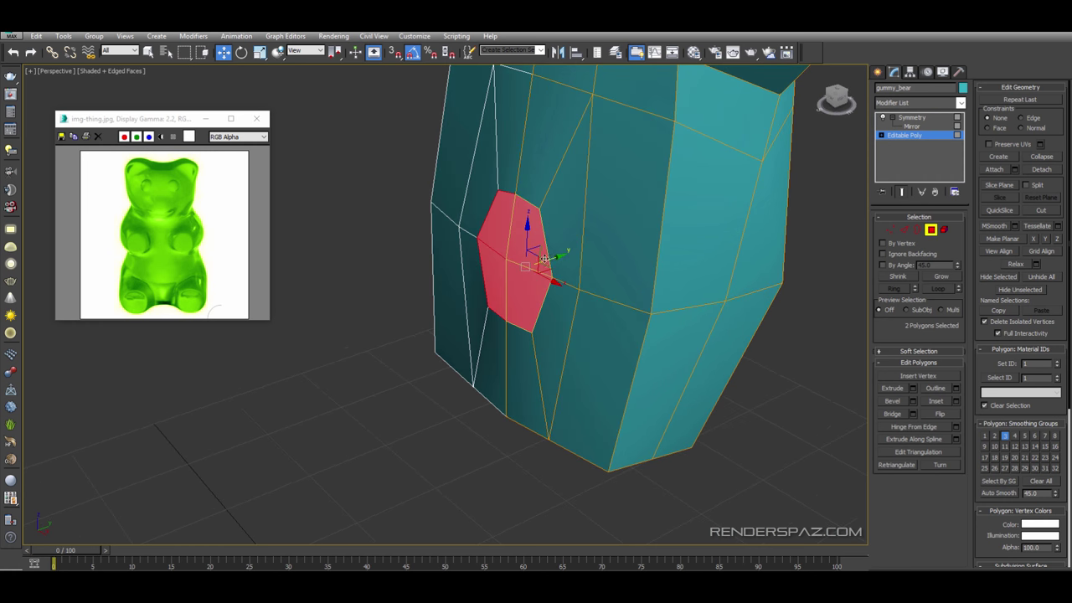
pyautogui.click(894, 402)
pyautogui.moveTo(513, 236); pyautogui.dragTo(518, 228)
pyautogui.click(519, 239)
# - Delete the two inner polygons of the bevelled muzzle along the mirror seam
pyautogui.moveTo(520, 243)
pyautogui.keyDown('alt'); pyautogui.mouseDown(button='middle')
pyautogui.moveTo(534, 255)
pyautogui.moveTo(524, 256)
pyautogui.mouseUp(button='middle'); pyautogui.keyUp('alt')
pyautogui.press('w')
pyautogui.click(486, 243)
pyautogui.press('Delete')
pyautogui.click(483, 288)
pyautogui.press('Delete')
# - Move the muzzle front face's top, middle and bottom seam vertices sideways onto the mirror centre line
pyautogui.press('1')
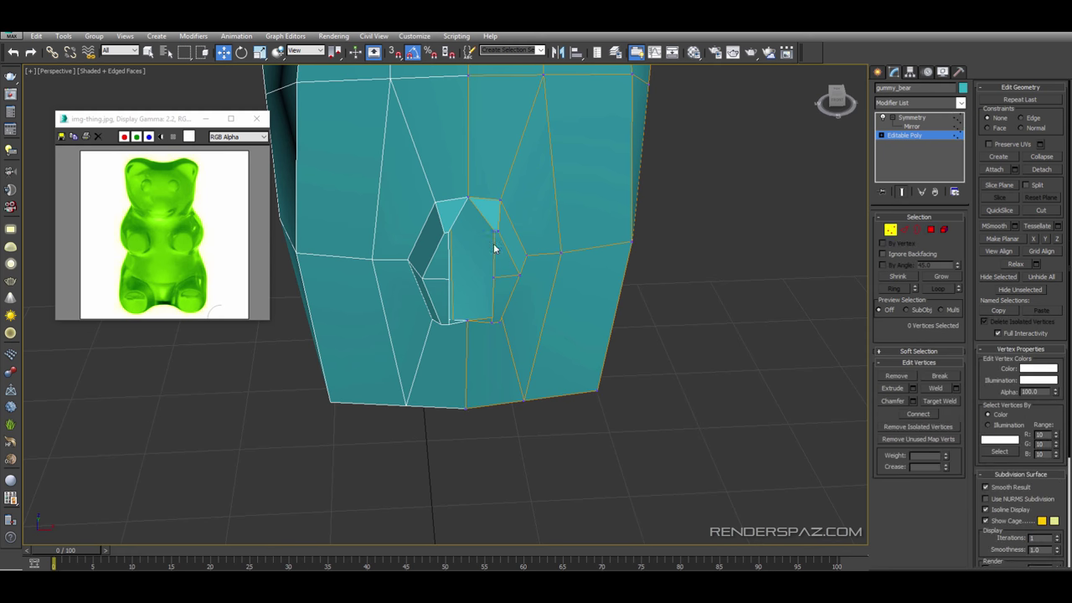
pyautogui.click(495, 231)
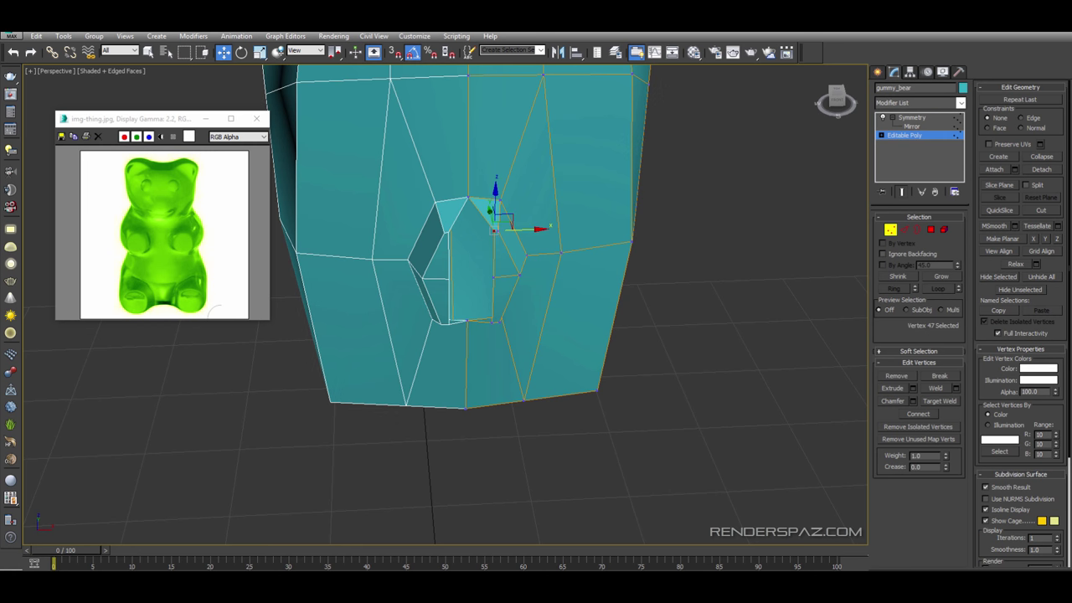
pyautogui.moveTo(495, 231); pyautogui.dragTo(471, 232)
pyautogui.click(493, 280)
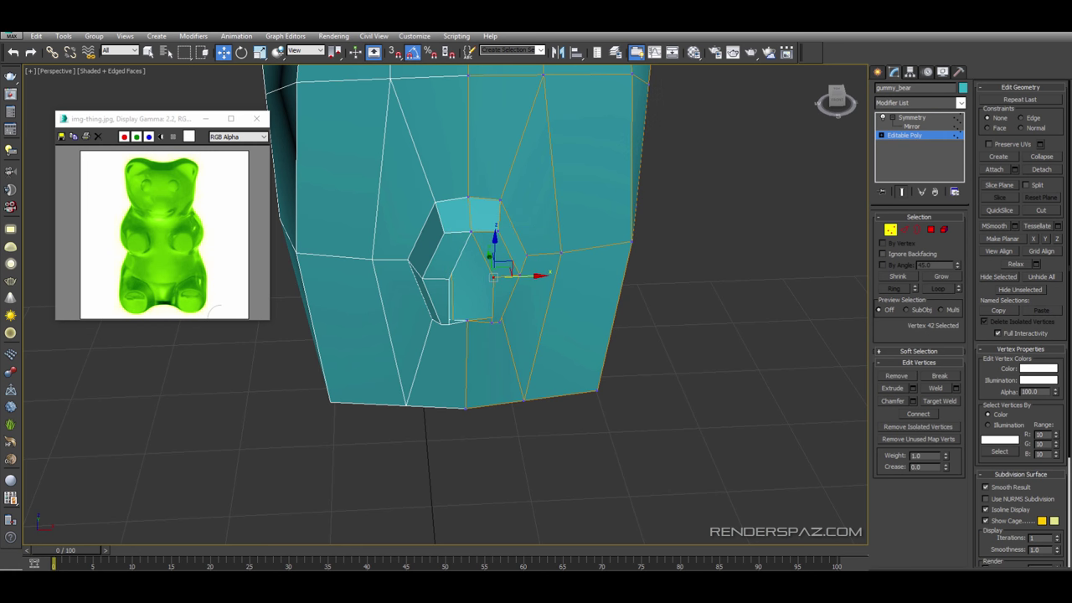
pyautogui.moveTo(494, 278); pyautogui.dragTo(472, 278)
pyautogui.click(493, 321)
pyautogui.keyDown('alt'); pyautogui.moveTo(493, 321); pyautogui.dragTo(492, 277, button='middle'); pyautogui.keyUp('alt')
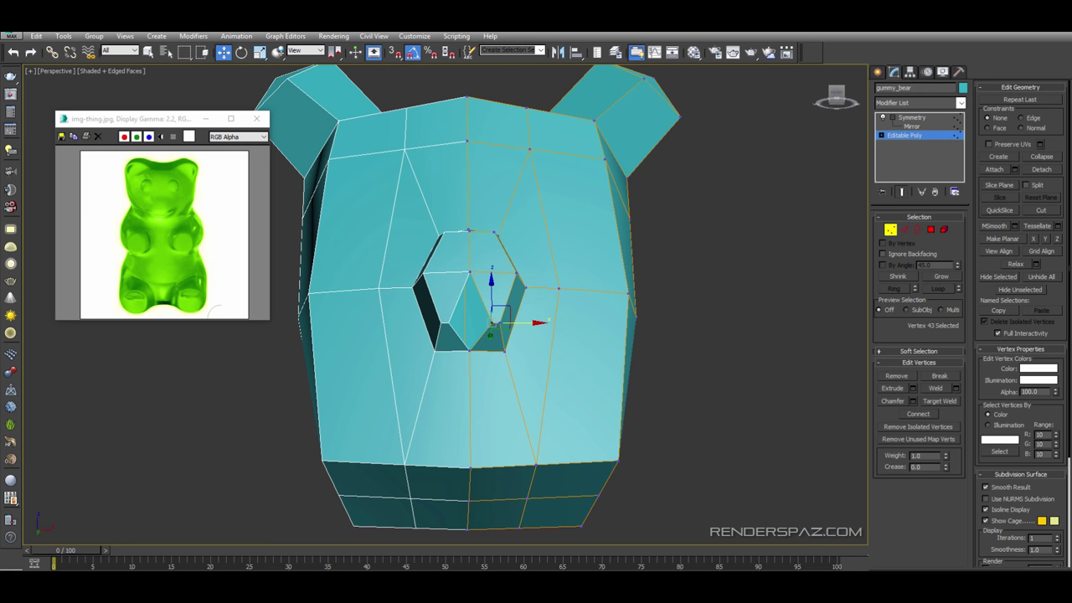
pyautogui.moveTo(493, 323); pyautogui.dragTo(472, 323)
# - Move the vertices along the muzzle's bottom edge down to lengthen it
pyautogui.keyDown('alt'); pyautogui.moveTo(563, 340); pyautogui.dragTo(531, 296, button='middle'); pyautogui.keyUp('alt')
pyautogui.moveTo(472, 316); pyautogui.dragTo(473, 331)
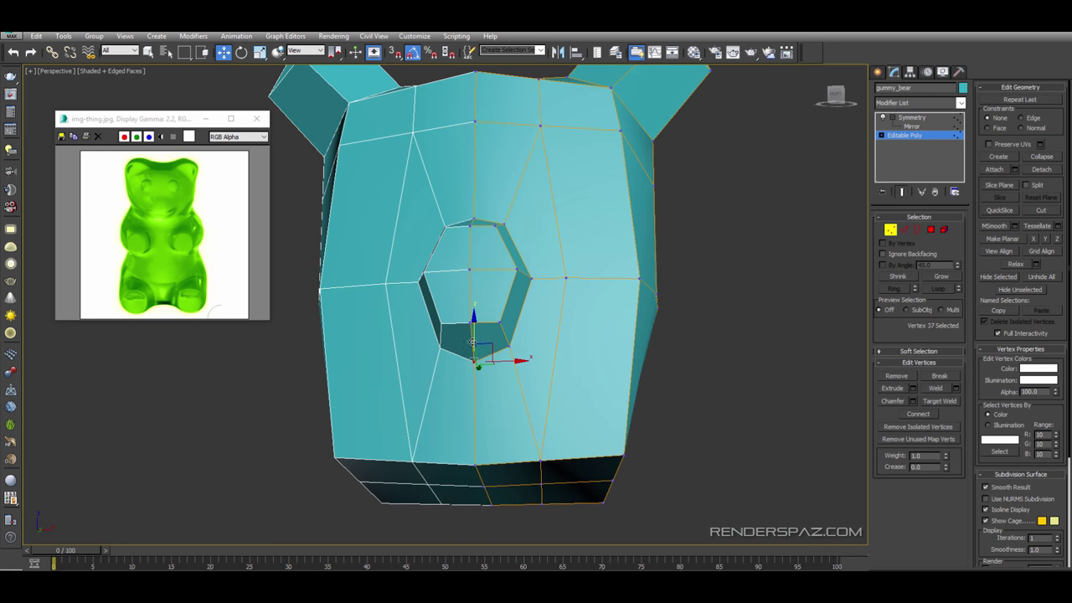
pyautogui.keyDown('alt'); pyautogui.moveTo(511, 376); pyautogui.dragTo(445, 334, button='middle'); pyautogui.keyUp('alt')
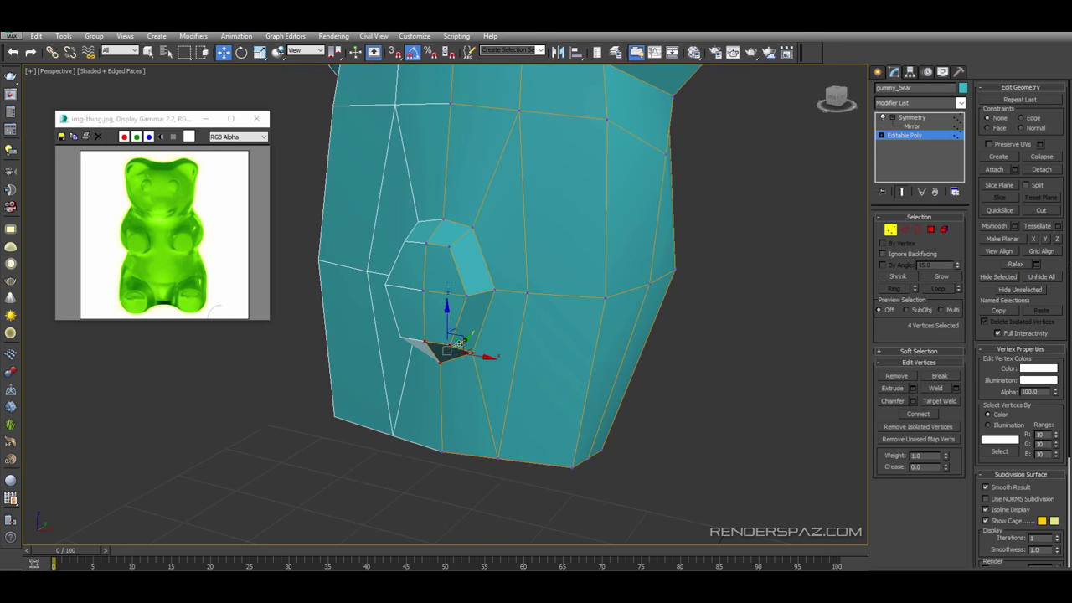
pyautogui.moveTo(447, 323); pyautogui.dragTo(447, 349)
# - Select the muzzle's middle row of vertices and lower it slightly
pyautogui.moveTo(399, 272); pyautogui.dragTo(478, 282)
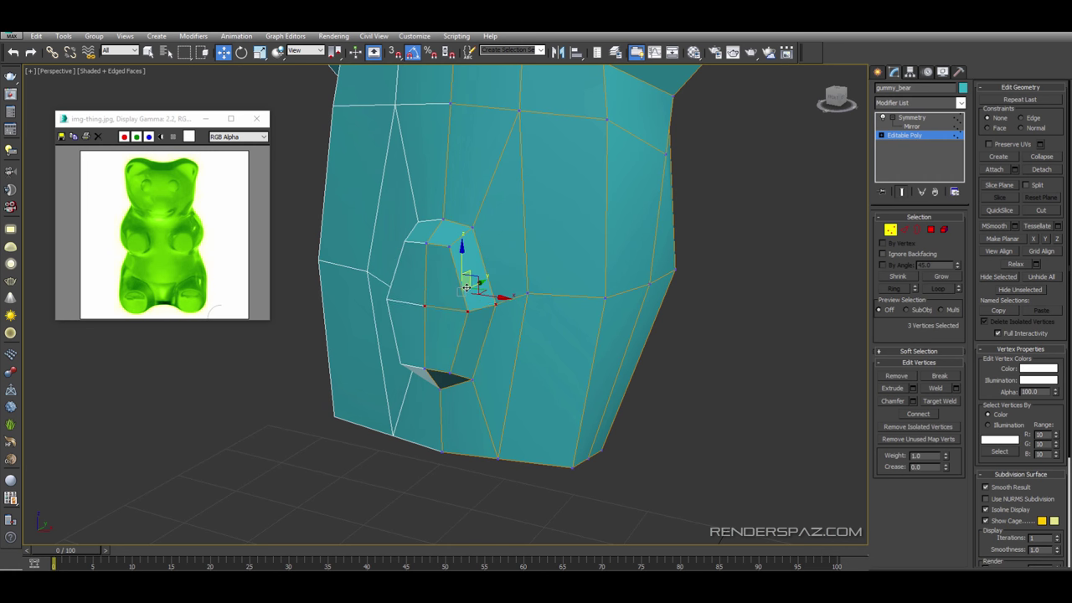
pyautogui.hotkey('ctrl', 'z')
pyautogui.keyDown('alt'); pyautogui.moveTo(478, 282); pyautogui.dragTo(452, 272, button='middle'); pyautogui.keyUp('alt')
pyautogui.click(459, 270)
pyautogui.hotkey('ctrl', 'z')
pyautogui.moveTo(461, 268); pyautogui.dragTo(458, 278)
pyautogui.click(456, 272)
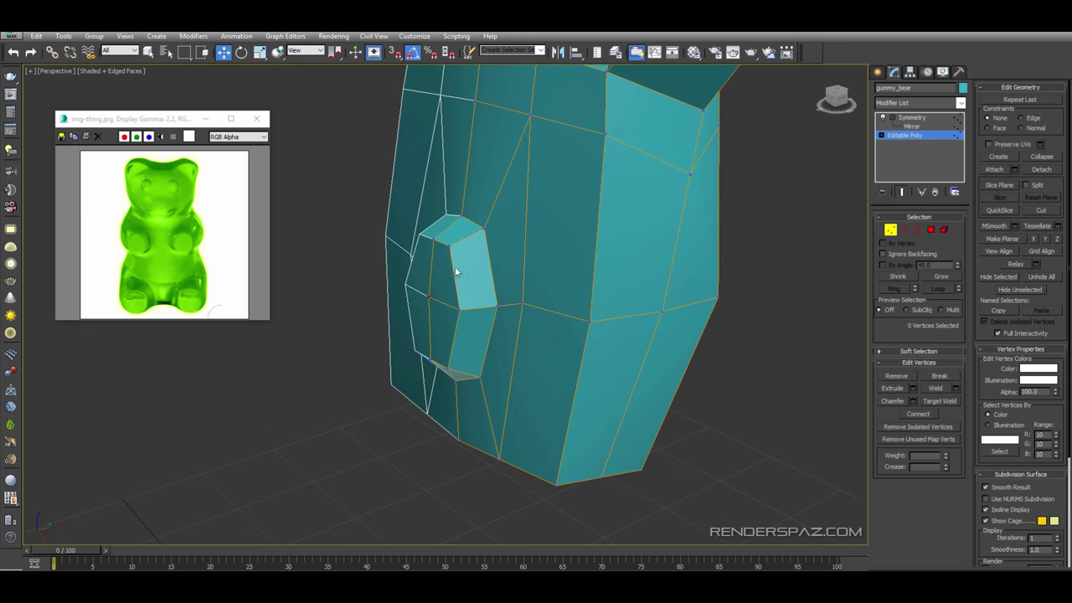
# - Round the muzzle's profile by repositioning its front face's middle, bottom and top vertices
pyautogui.click(427, 297)
pyautogui.keyDown('alt'); pyautogui.moveTo(427, 297); pyautogui.dragTo(453, 304, button='middle'); pyautogui.keyUp('alt')
pyautogui.moveTo(461, 292); pyautogui.dragTo(489, 312)
pyautogui.click(447, 318)
pyautogui.click(440, 369)
pyautogui.moveTo(474, 362); pyautogui.dragTo(489, 360)
pyautogui.click(445, 255)
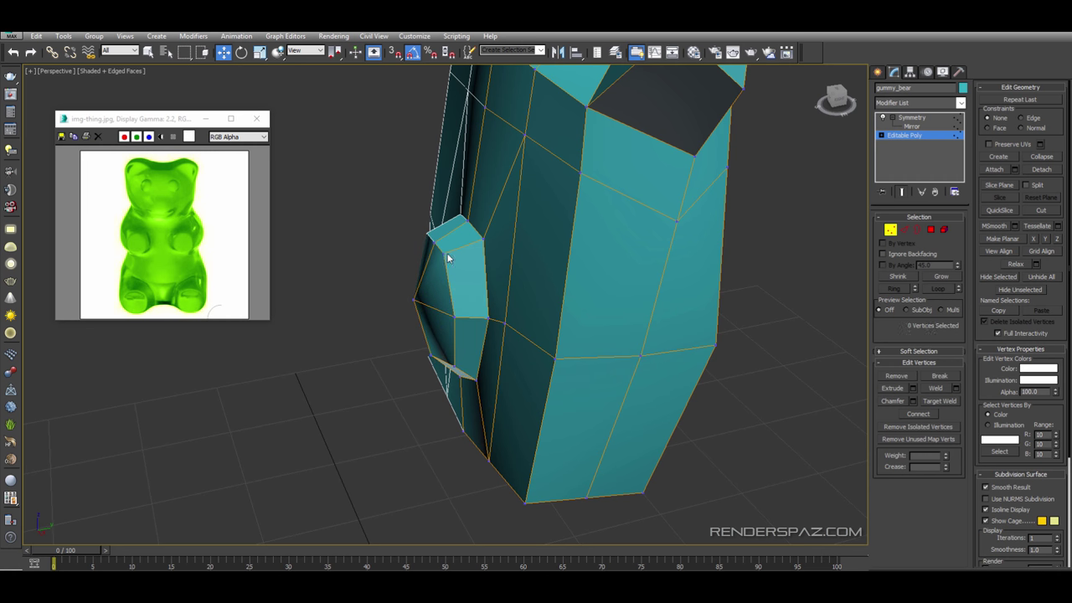
pyautogui.moveTo(470, 250); pyautogui.dragTo(473, 249)
pyautogui.keyDown('alt'); pyautogui.moveTo(475, 261); pyautogui.dragTo(563, 290, button='middle'); pyautogui.keyUp('alt')
pyautogui.scroll(-3, 563, 291)
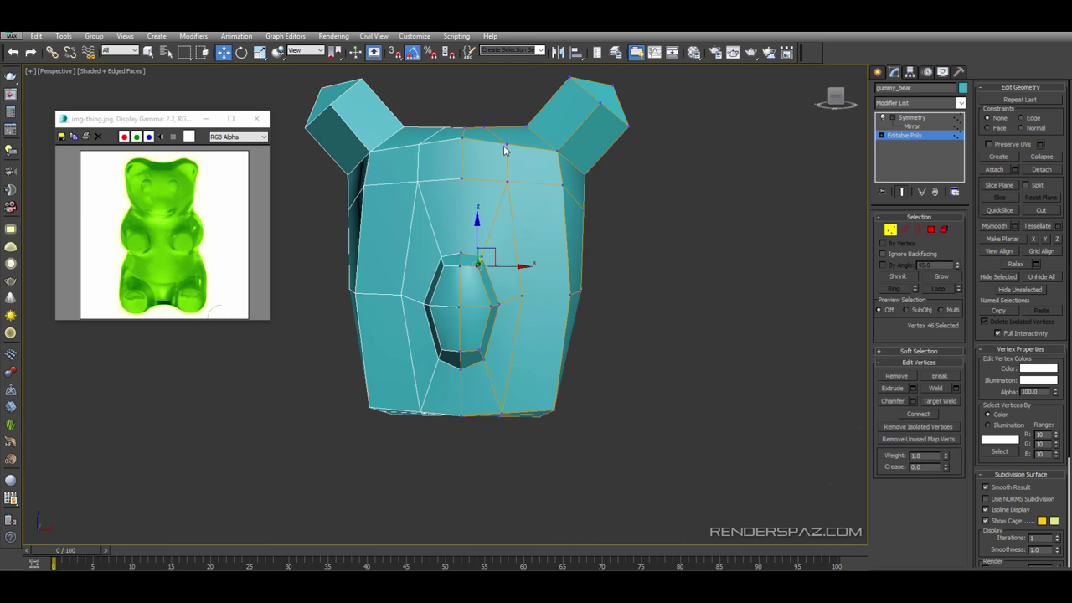
pyautogui.keyDown('alt'); pyautogui.moveTo(505, 151); pyautogui.dragTo(493, 165, button='middle'); pyautogui.keyUp('alt')
pyautogui.click(889, 231)
pyautogui.click(679, 237)
pyautogui.click(575, 256)
pyautogui.keyDown('alt'); pyautogui.moveTo(688, 312); pyautogui.dragTo(656, 328, button='middle'); pyautogui.keyUp('alt')
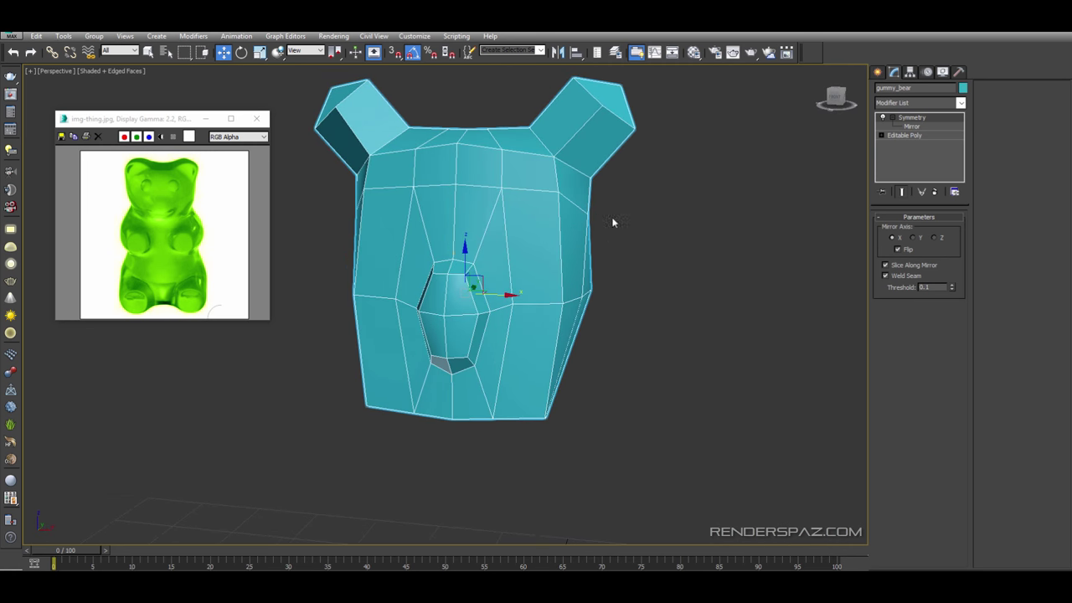
pyautogui.click(905, 135)
pyautogui.click(890, 230)
pyautogui.click(590, 177)
pyautogui.moveTo(614, 178); pyautogui.dragTo(600, 179)
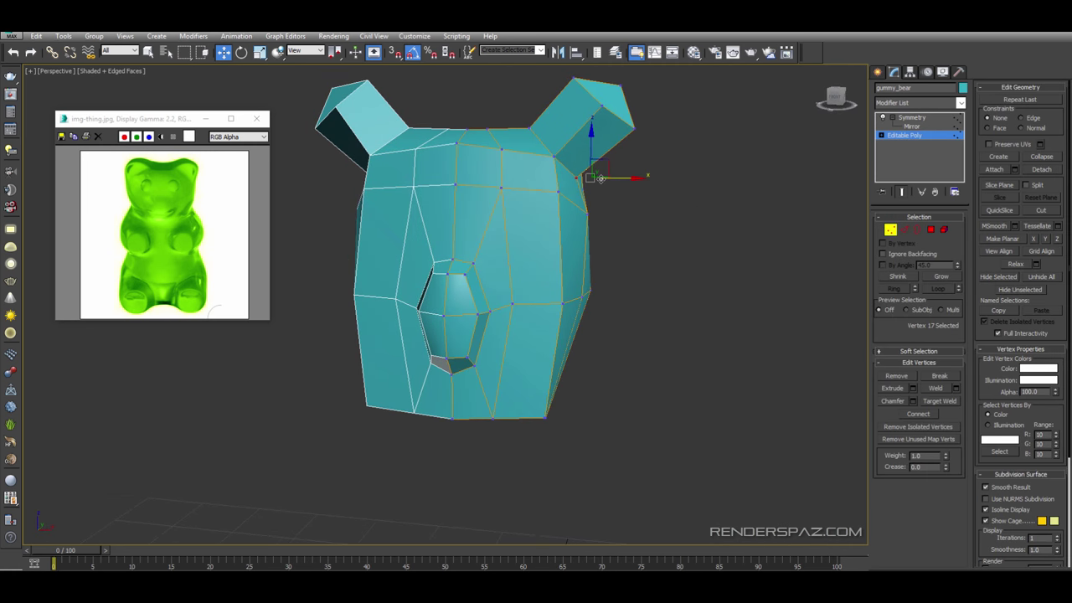
pyautogui.hotkey('ctrl', 'z')
pyautogui.hotkey('ctrl', 'z')
# - Move the body's front bottom corner vertex inward to round off the lower outline
pyautogui.keyDown('alt'); pyautogui.moveTo(597, 210); pyautogui.dragTo(567, 266, button='middle'); pyautogui.keyUp('alt')
pyautogui.moveTo(536, 389); pyautogui.dragTo(528, 386)
pyautogui.click(514, 394)
pyautogui.keyDown('alt'); pyautogui.moveTo(517, 397); pyautogui.dragTo(539, 426, button='middle'); pyautogui.keyUp('alt')
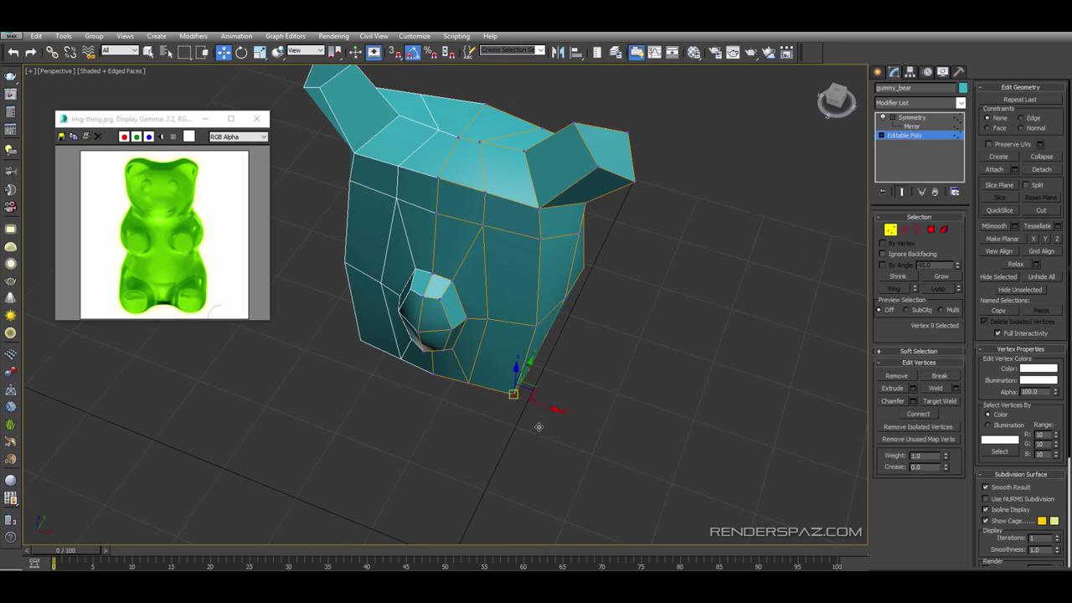
pyautogui.moveTo(539, 402); pyautogui.dragTo(513, 396)
pyautogui.keyDown('alt'); pyautogui.moveTo(484, 419); pyautogui.dragTo(513, 391, button='middle'); pyautogui.keyUp('alt')
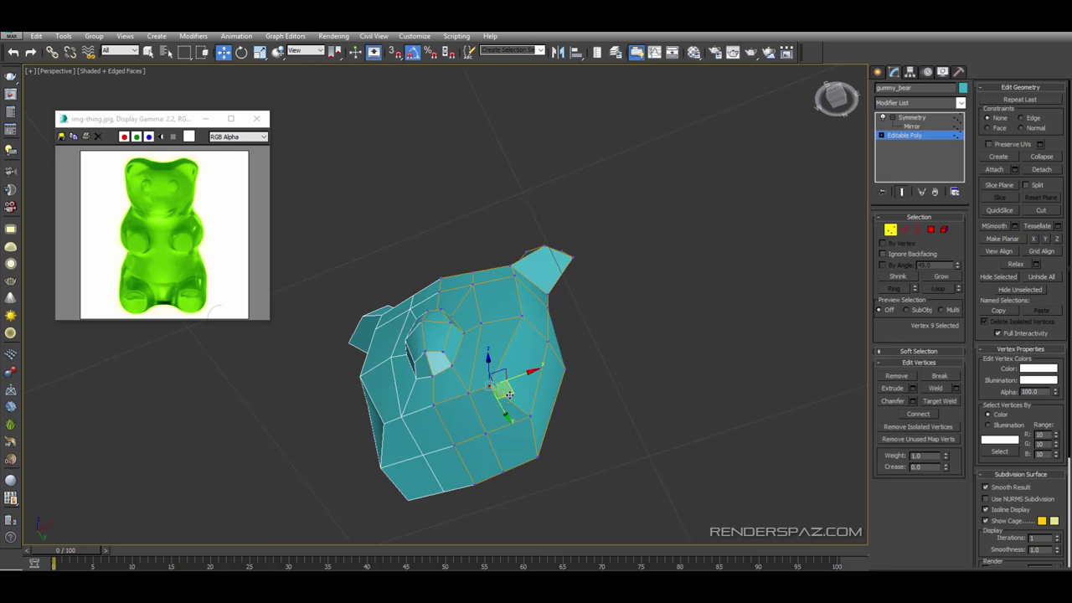
# - Move the body's rear bottom corner vertex inward and refine the front bottom corner's position
pyautogui.click(536, 457)
pyautogui.moveTo(554, 464); pyautogui.dragTo(541, 460)
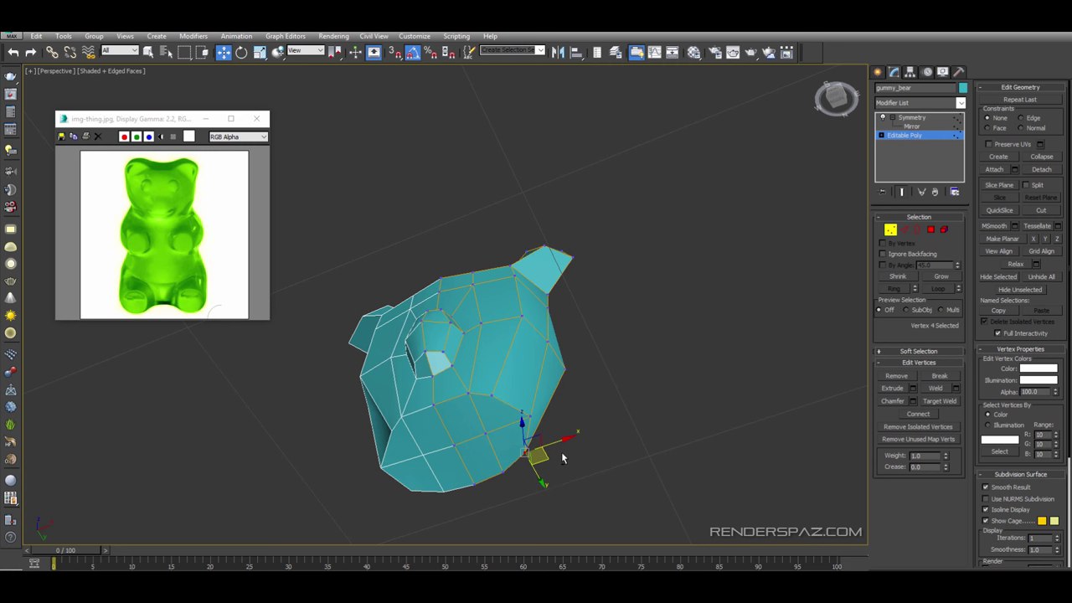
pyautogui.keyDown('alt'); pyautogui.moveTo(541, 460); pyautogui.dragTo(489, 432, button='middle'); pyautogui.keyUp('alt')
pyautogui.moveTo(489, 432); pyautogui.dragTo(483, 436)
pyautogui.moveTo(483, 436)
pyautogui.keyDown('alt'); pyautogui.mouseDown(button='middle')
pyautogui.moveTo(471, 412)
pyautogui.moveTo(500, 441)
pyautogui.mouseUp(button='middle'); pyautogui.keyUp('alt')
pyautogui.moveTo(500, 440); pyautogui.dragTo(548, 380, button='middle')
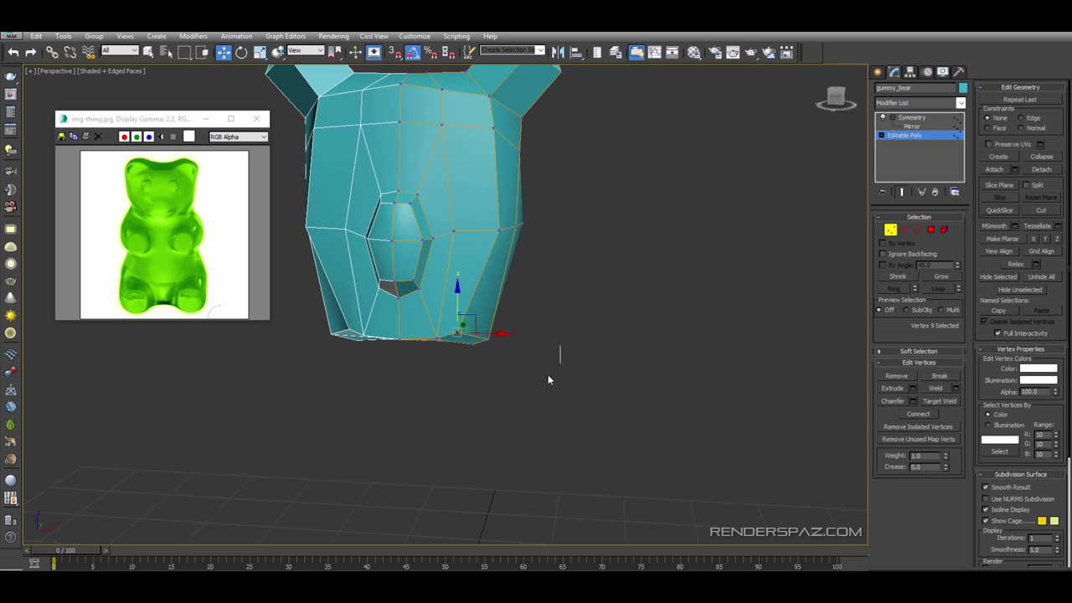
# - Raise the front bottom corner vertex slightly and move the three bottom side vertices outward
pyautogui.moveTo(452, 324); pyautogui.dragTo(452, 322)
pyautogui.moveTo(504, 339); pyautogui.dragTo(519, 339)
pyautogui.moveTo(520, 339)
pyautogui.keyDown('alt'); pyautogui.mouseDown(button='middle')
pyautogui.moveTo(526, 349)
pyautogui.moveTo(525, 278)
pyautogui.moveTo(536, 345)
pyautogui.mouseUp(button='middle'); pyautogui.keyUp('alt')
# - Turn on NURMS subdivision for the editable poly and clear the vertex selection to view the smoothed bear
pyautogui.scroll(-3, 995, 429)
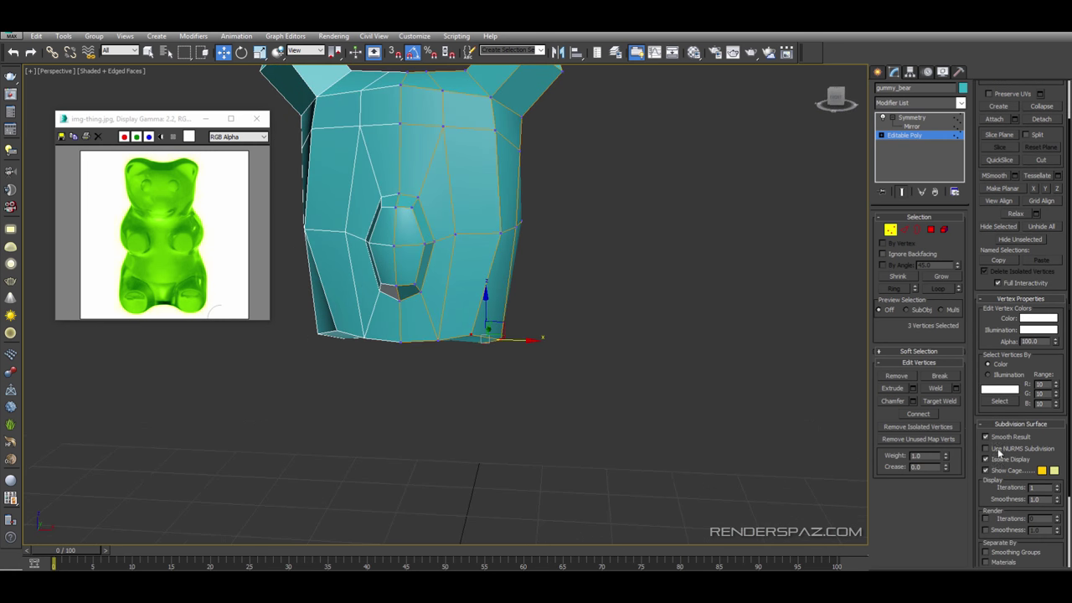
pyautogui.click(996, 450)
pyautogui.moveTo(600, 236); pyautogui.dragTo(525, 327, button='middle')
pyautogui.click(637, 295)
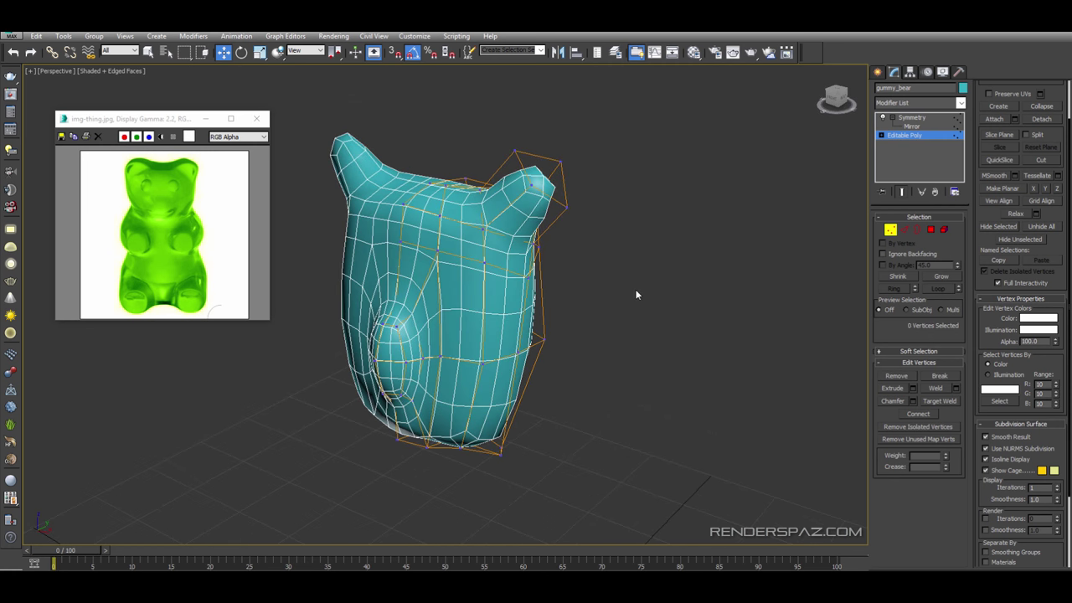
# - Set the NURMS display iterations to 2, leave vertex editing and turn off edged faces to inspect the smooth head
pyautogui.click(1057, 486)
pyautogui.keyDown('alt'); pyautogui.moveTo(628, 309); pyautogui.dragTo(670, 294, button='middle'); pyautogui.keyUp('alt')
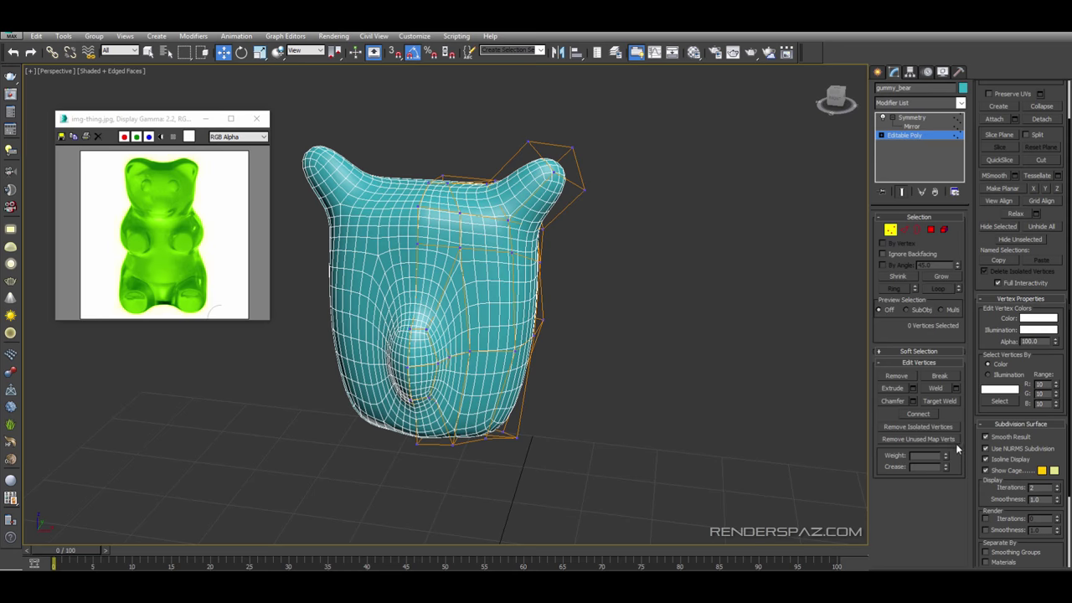
pyautogui.click(892, 227)
pyautogui.click(710, 233)
pyautogui.press('F4')
pyautogui.scroll(3, 624, 283)
pyautogui.scroll(-3, 618, 287)
pyautogui.keyDown('alt'); pyautogui.moveTo(618, 291); pyautogui.dragTo(563, 302, button='middle'); pyautogui.keyUp('alt')
# - Return to vertex editing on the editable poly and adjust the ear's outer base vertex, finishing in the front view
pyautogui.click(562, 302)
pyautogui.click(905, 135)
pyautogui.click(891, 229)
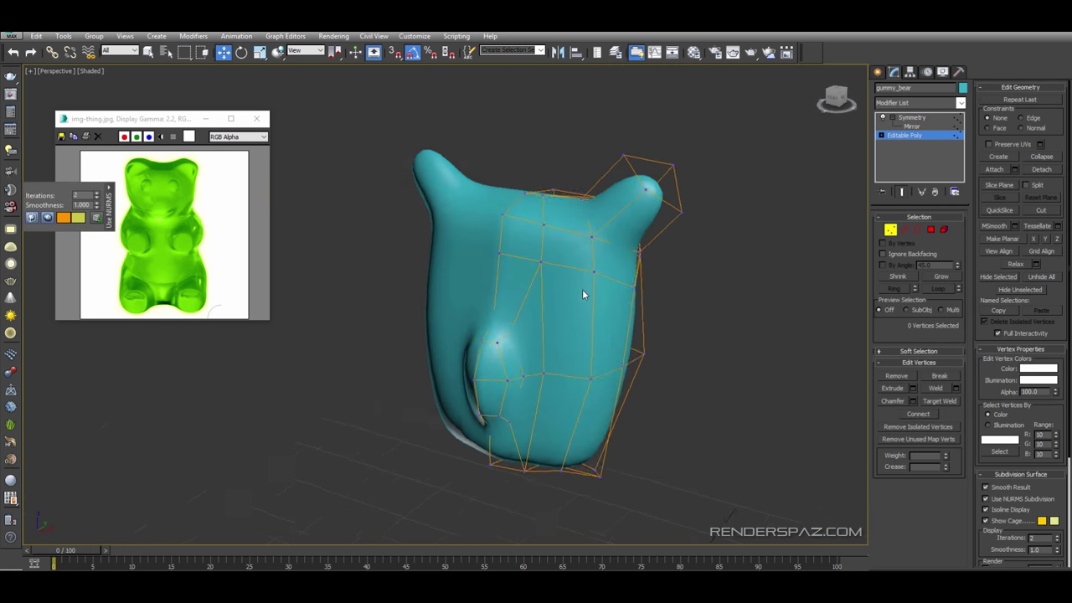
pyautogui.scroll(3, 519, 272)
pyautogui.moveTo(475, 228); pyautogui.dragTo(543, 261)
pyautogui.moveTo(562, 247); pyautogui.dragTo(560, 250)
pyautogui.keyDown('alt'); pyautogui.moveTo(560, 250); pyautogui.dragTo(643, 256, button='middle'); pyautogui.keyUp('alt')
pyautogui.hotkey('ctrl', 'd')
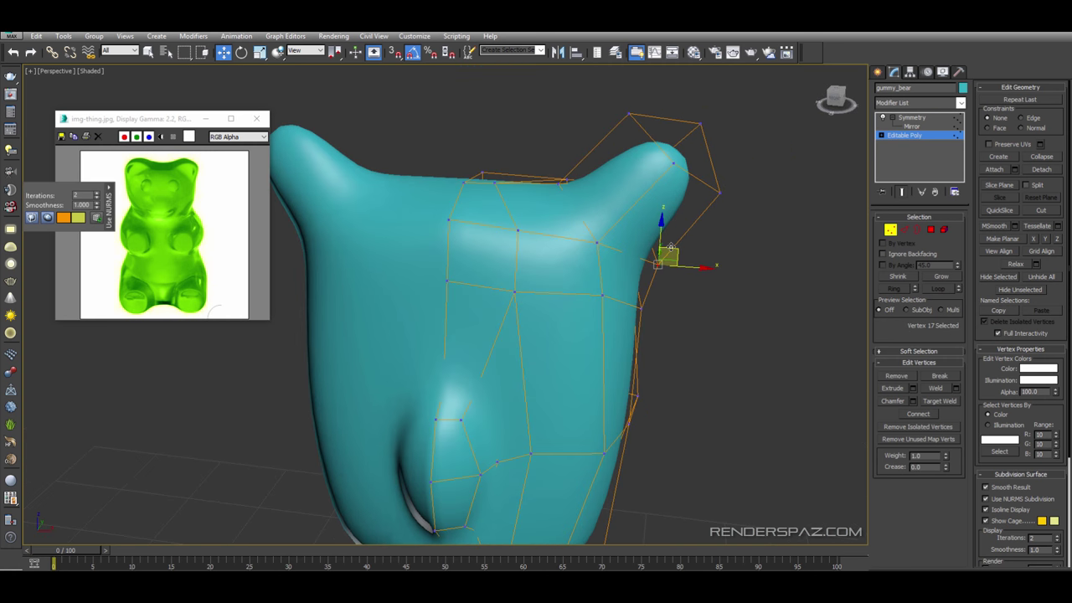
pyautogui.press('f')
pyautogui.moveTo(702, 269); pyautogui.dragTo(703, 265)
# - Widen the ear by moving its outer vertex outward and its inner top and inner base vertices toward the head's centre
pyautogui.moveTo(710, 142); pyautogui.dragTo(713, 182, button='middle')
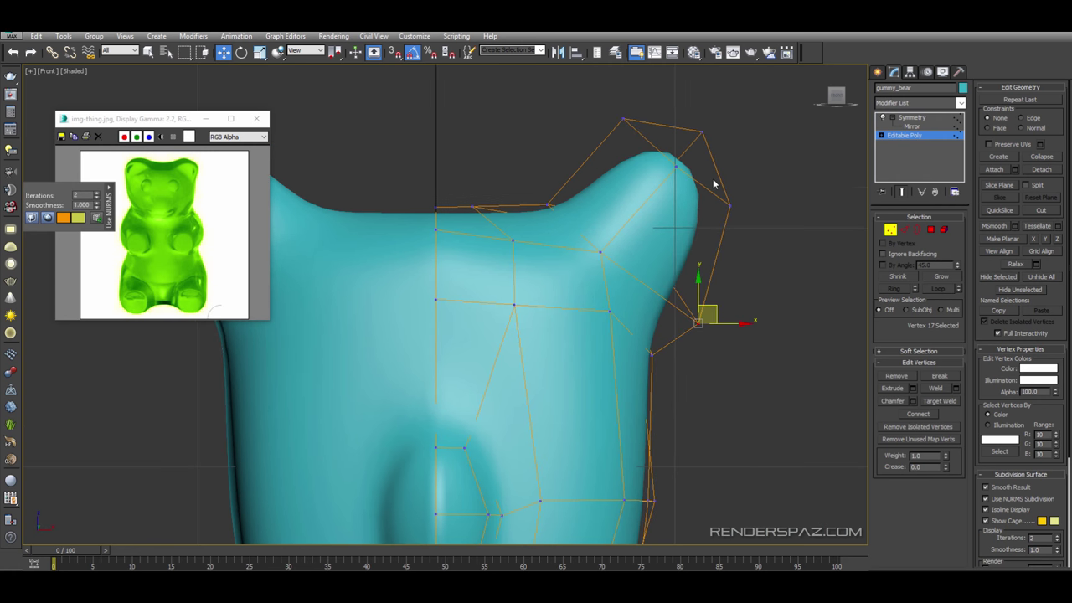
pyautogui.click(730, 206)
pyautogui.moveTo(756, 207); pyautogui.dragTo(771, 208)
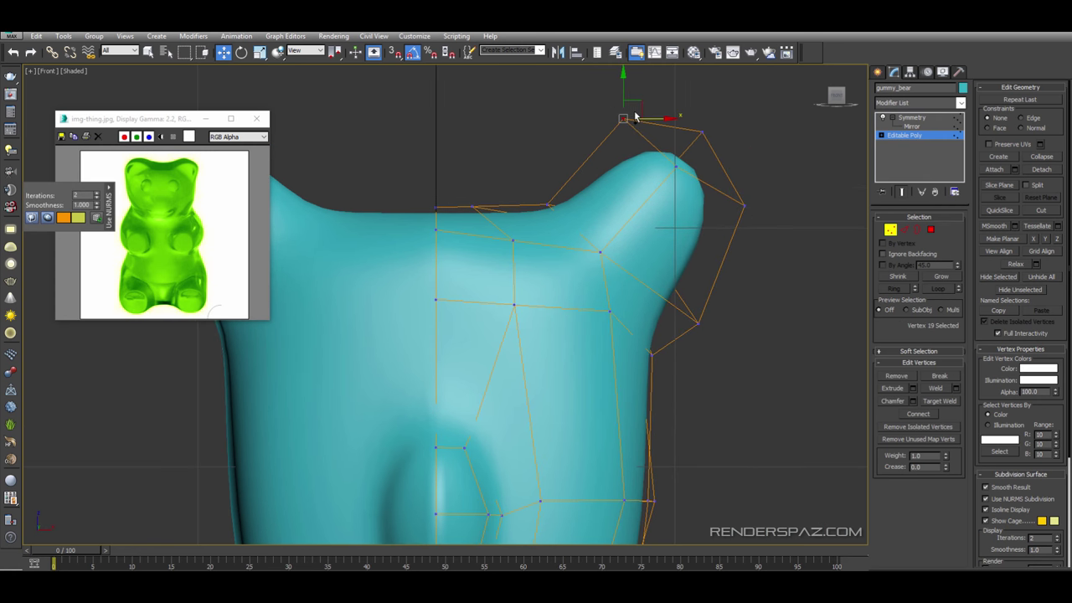
pyautogui.moveTo(635, 116); pyautogui.dragTo(633, 139, button='middle')
pyautogui.moveTo(634, 134); pyautogui.dragTo(617, 121)
pyautogui.click(557, 170)
pyautogui.click(547, 227)
pyautogui.moveTo(560, 216); pyautogui.dragTo(524, 191)
pyautogui.click(488, 210)
# - Widen the muzzle by moving its middle, lower and upper side vertices outward
pyautogui.scroll(-6, 586, 210)
pyautogui.scroll(4, 617, 332)
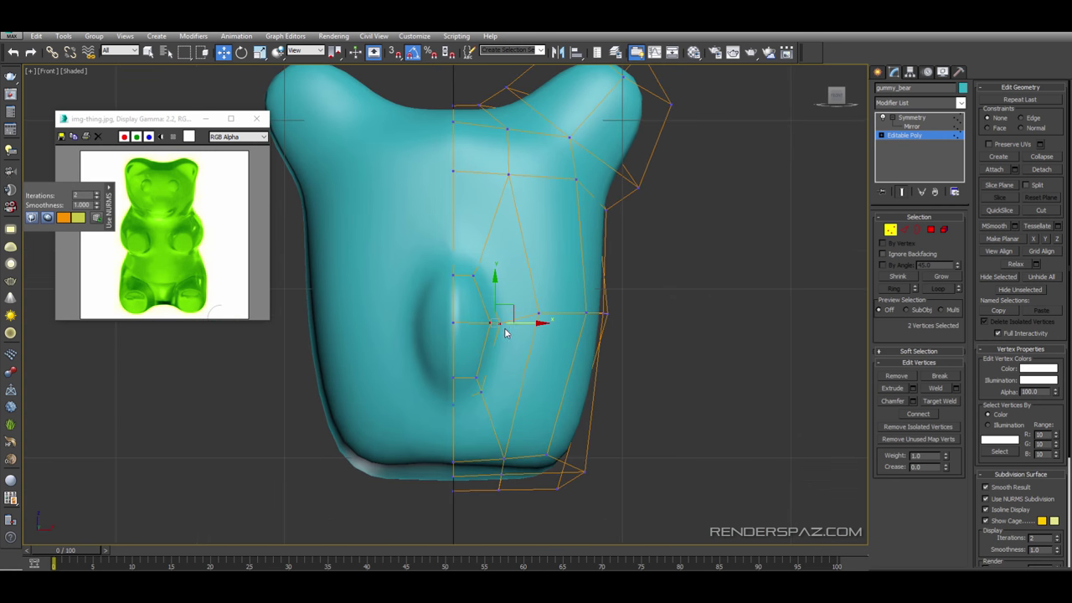
pyautogui.moveTo(513, 323); pyautogui.dragTo(530, 323)
pyautogui.moveTo(467, 369); pyautogui.dragTo(488, 403)
pyautogui.moveTo(494, 384); pyautogui.dragTo(507, 385)
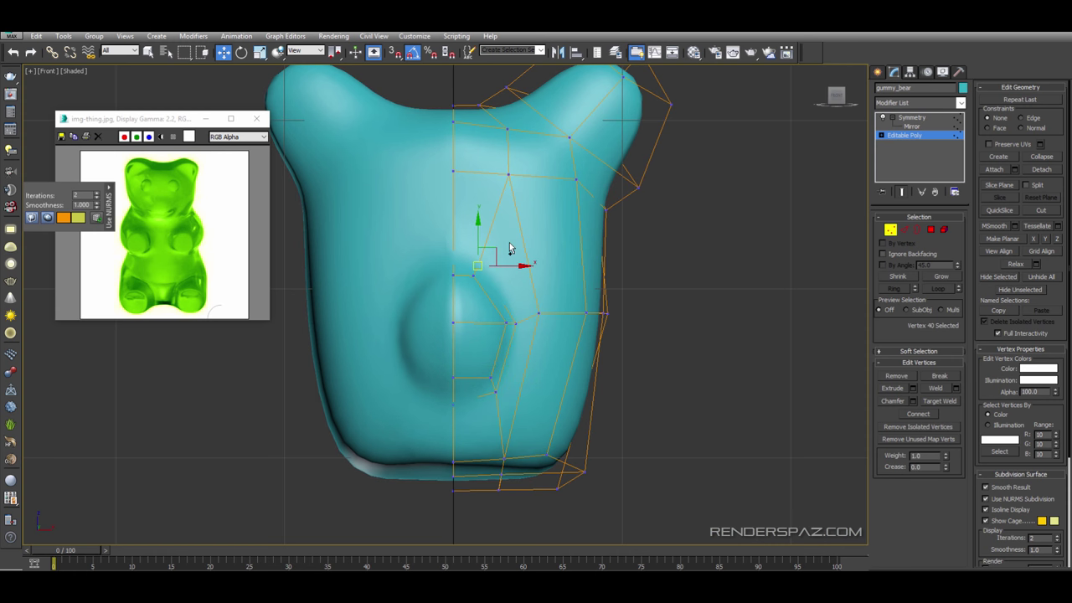
pyautogui.moveTo(507, 272); pyautogui.dragTo(522, 274)
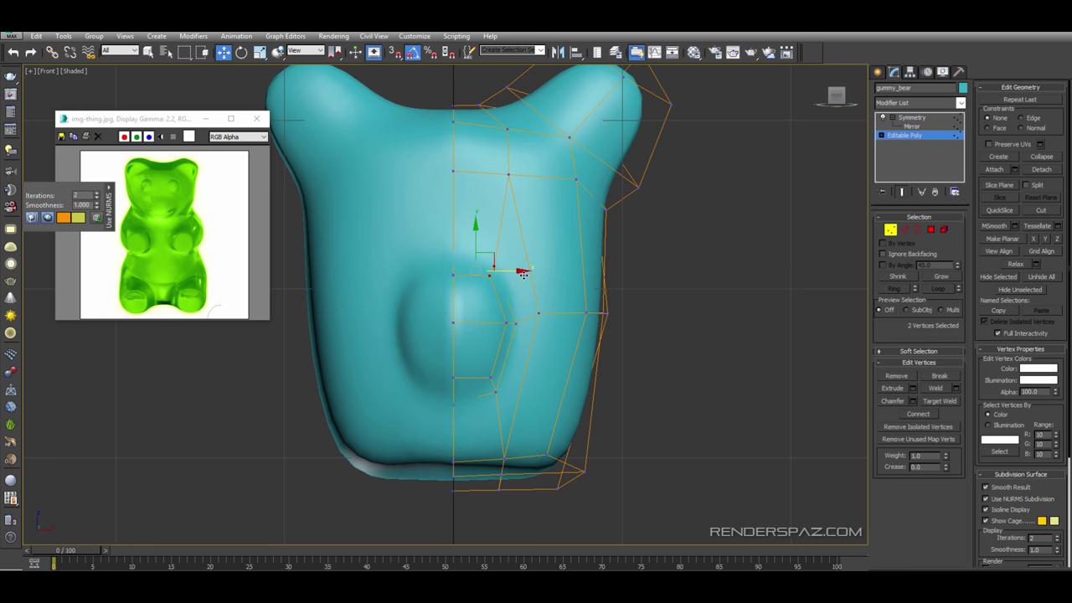
# - In the perspective view, move the muzzle's side vertex and the neighbouring cheek vertex slightly toward the face's front
pyautogui.press('p')
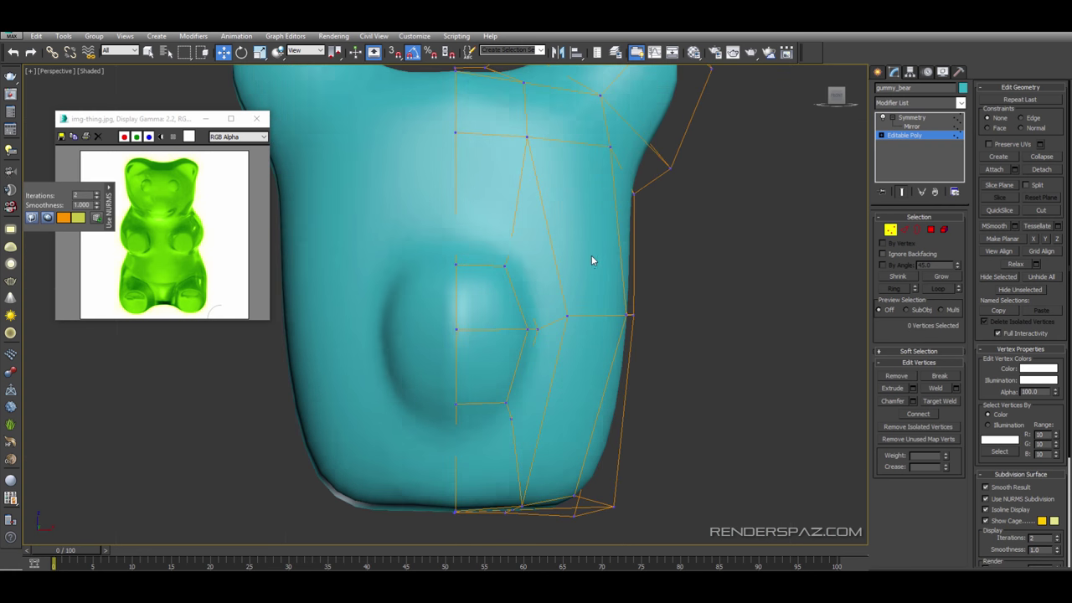
pyautogui.scroll(-3, 591, 257)
pyautogui.keyDown('alt'); pyautogui.moveTo(591, 256); pyautogui.dragTo(550, 253, button='middle'); pyautogui.keyUp('alt')
pyautogui.keyDown('alt'); pyautogui.moveTo(438, 257); pyautogui.dragTo(414, 226, button='middle'); pyautogui.keyUp('alt')
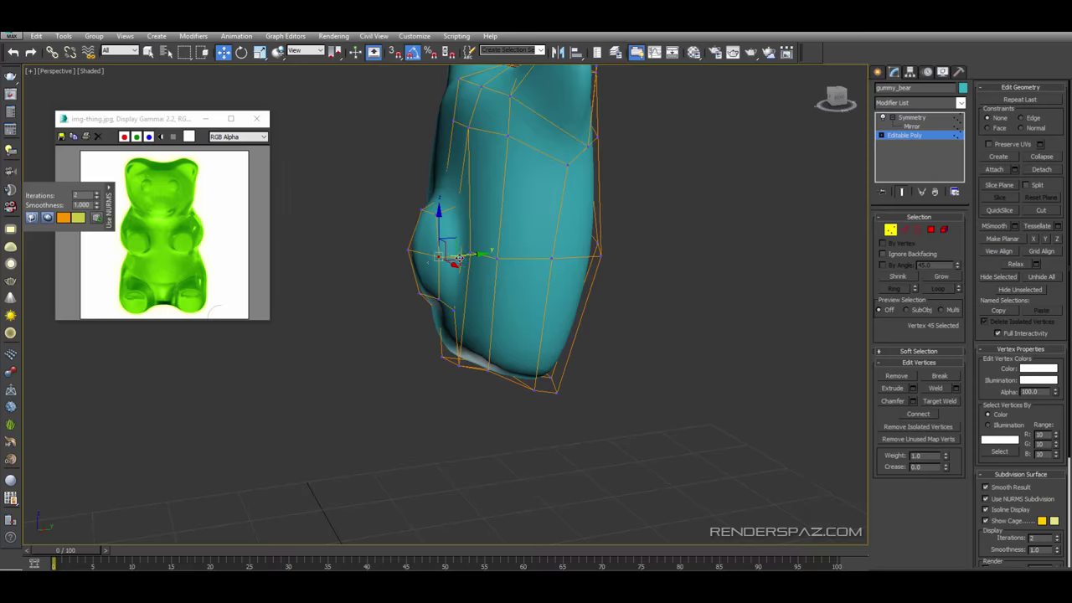
pyautogui.moveTo(458, 257); pyautogui.dragTo(449, 257)
pyautogui.keyDown('alt'); pyautogui.moveTo(450, 257); pyautogui.dragTo(497, 285, button='middle'); pyautogui.keyUp('alt')
pyautogui.click(487, 261)
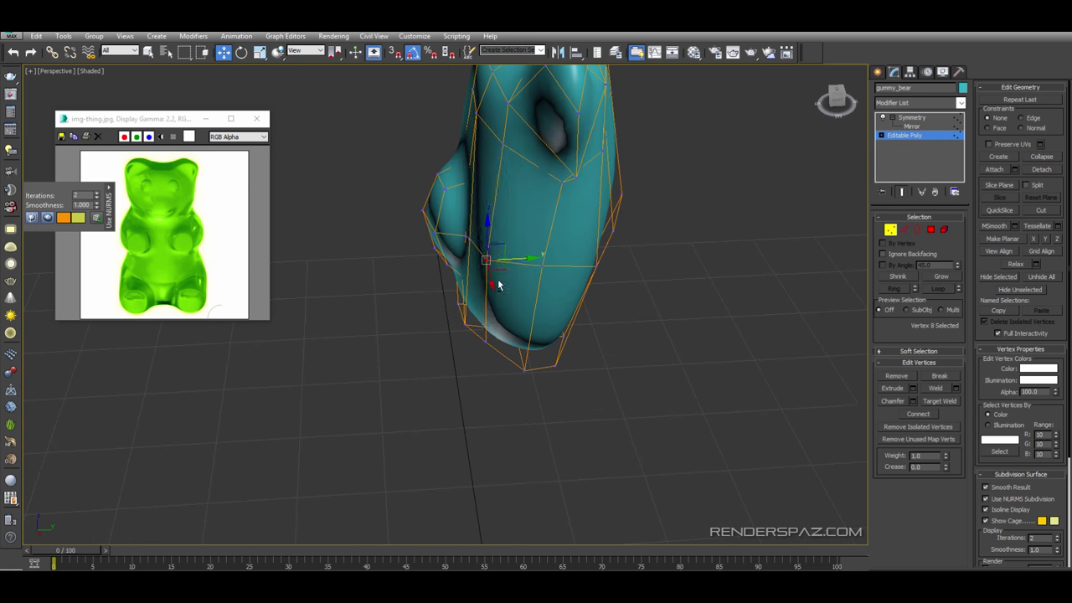
pyautogui.moveTo(509, 257); pyautogui.dragTo(503, 258)
# - Nudge the bottom corner vertex of the head to refine the underside's outline
pyautogui.keyDown('alt'); pyautogui.moveTo(503, 258); pyautogui.dragTo(503, 301, button='middle'); pyautogui.keyUp('alt')
pyautogui.keyDown('alt'); pyautogui.moveTo(524, 366); pyautogui.dragTo(545, 377, button='middle'); pyautogui.keyUp('alt')
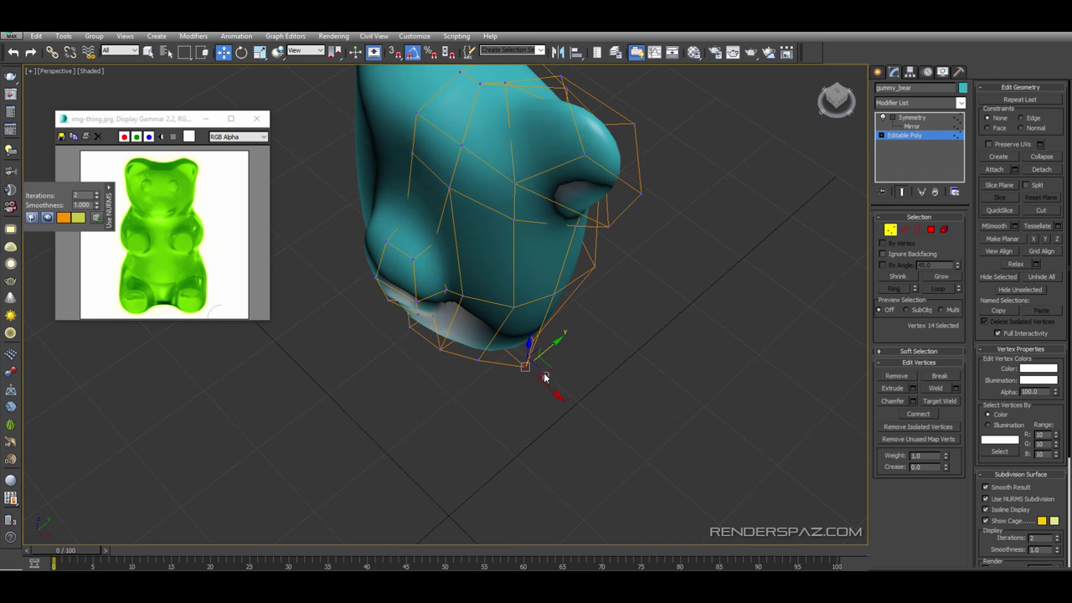
pyautogui.moveTo(533, 374); pyautogui.dragTo(531, 369)
pyautogui.scroll(-3, 539, 332)
pyautogui.keyDown('alt'); pyautogui.moveTo(538, 330); pyautogui.dragTo(573, 245, button='middle'); pyautogui.keyUp('alt')
pyautogui.keyDown('alt'); pyautogui.moveTo(601, 358); pyautogui.dragTo(569, 384, button='middle'); pyautogui.keyUp('alt')
pyautogui.keyDown('alt'); pyautogui.moveTo(581, 268); pyautogui.dragTo(575, 253, button='middle'); pyautogui.keyUp('alt')
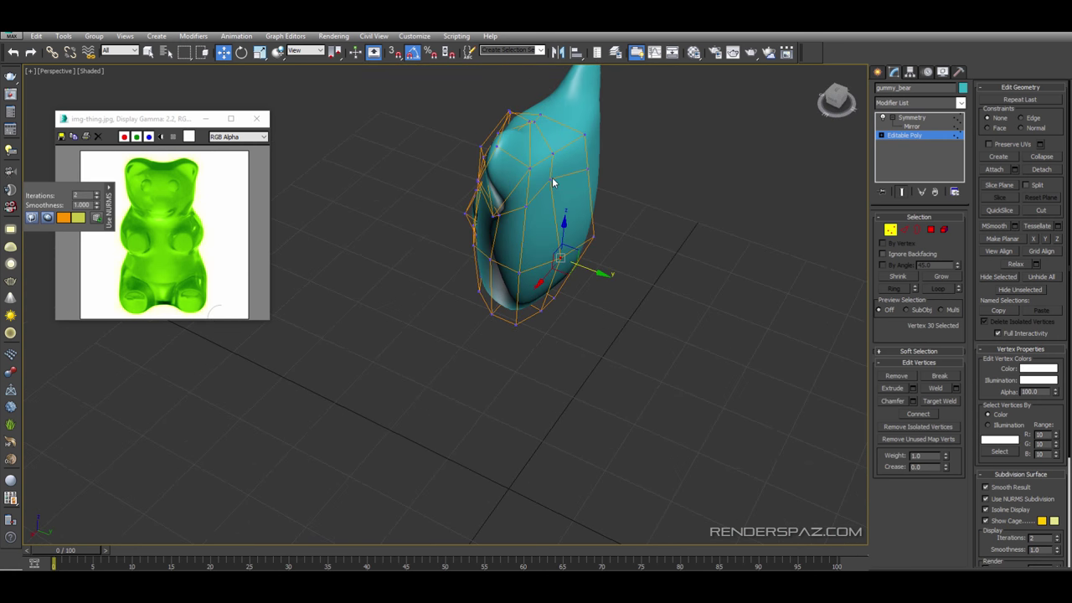
# - Adjust the upper back vertex, then move the vertices along the back of the head outward to round it
pyautogui.click(553, 182)
pyautogui.keyDown('alt'); pyautogui.moveTo(553, 183); pyautogui.dragTo(541, 235, button='middle'); pyautogui.keyUp('alt')
pyautogui.moveTo(553, 189); pyautogui.dragTo(549, 202)
pyautogui.keyDown('alt'); pyautogui.moveTo(542, 222); pyautogui.dragTo(573, 399, button='middle'); pyautogui.keyUp('alt')
pyautogui.moveTo(546, 191); pyautogui.dragTo(545, 189)
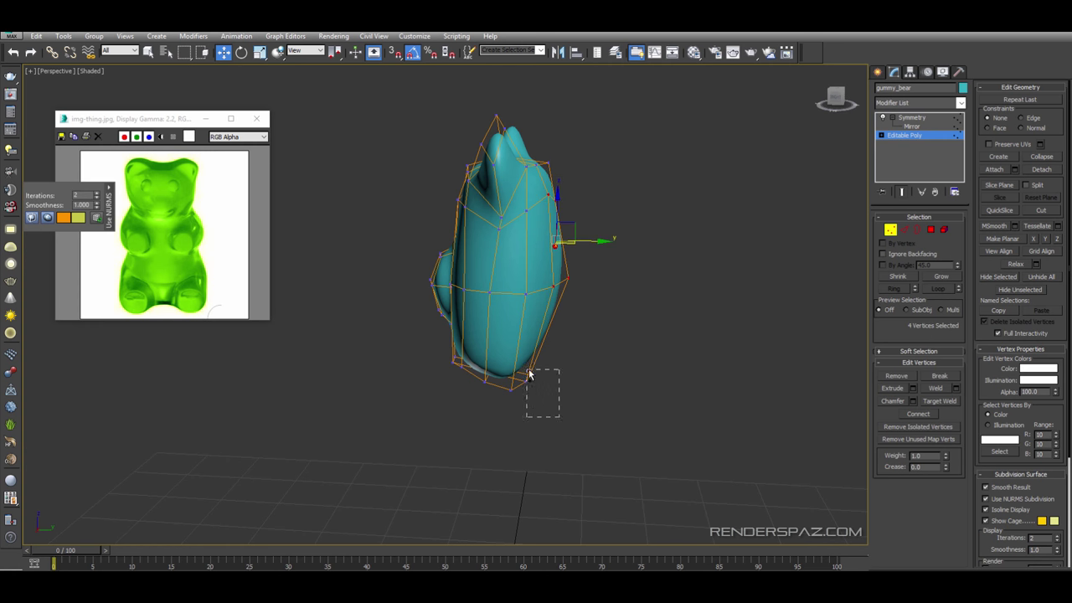
pyautogui.keyDown('ctrl'); pyautogui.moveTo(528, 370); pyautogui.dragTo(526, 369); pyautogui.keyUp('ctrl')
pyautogui.moveTo(577, 288); pyautogui.dragTo(586, 288)
pyautogui.click(647, 320)
pyautogui.keyDown('alt'); pyautogui.moveTo(648, 320); pyautogui.dragTo(572, 329, button='middle'); pyautogui.keyUp('alt')
pyautogui.keyDown('alt'); pyautogui.moveTo(500, 218); pyautogui.dragTo(613, 236, button='middle'); pyautogui.keyUp('alt')
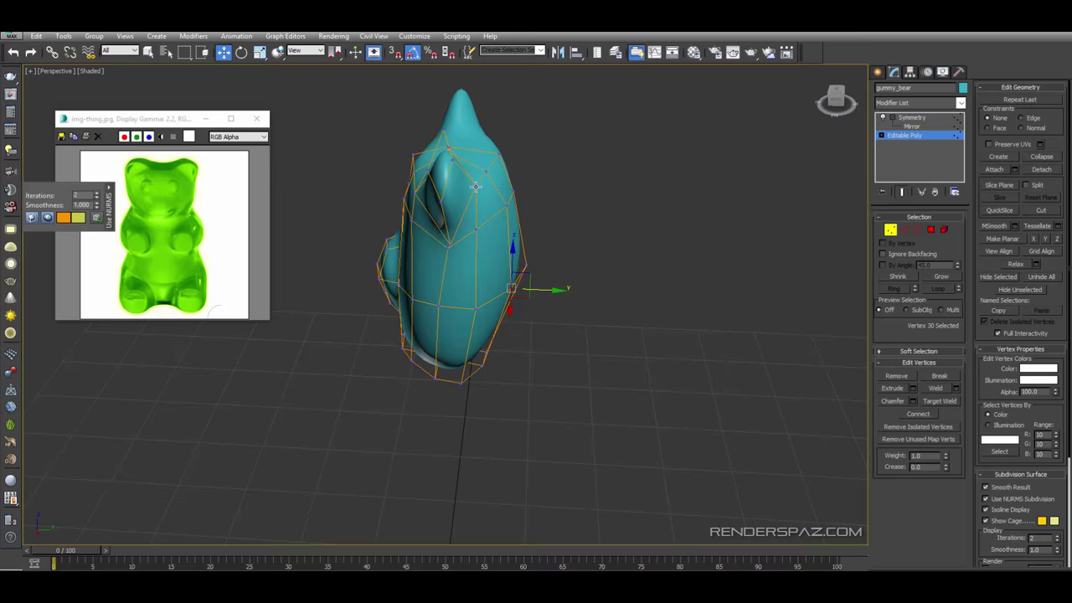
# - Move the ear's top vertex toward the back of the head
pyautogui.click(475, 186)
pyautogui.moveTo(452, 159); pyautogui.dragTo(475, 159)
pyautogui.keyDown('alt'); pyautogui.moveTo(475, 159); pyautogui.dragTo(547, 169, button='middle'); pyautogui.keyUp('alt')
pyautogui.scroll(4, 495, 211)
pyautogui.moveTo(423, 235); pyautogui.dragTo(519, 231, button='middle')
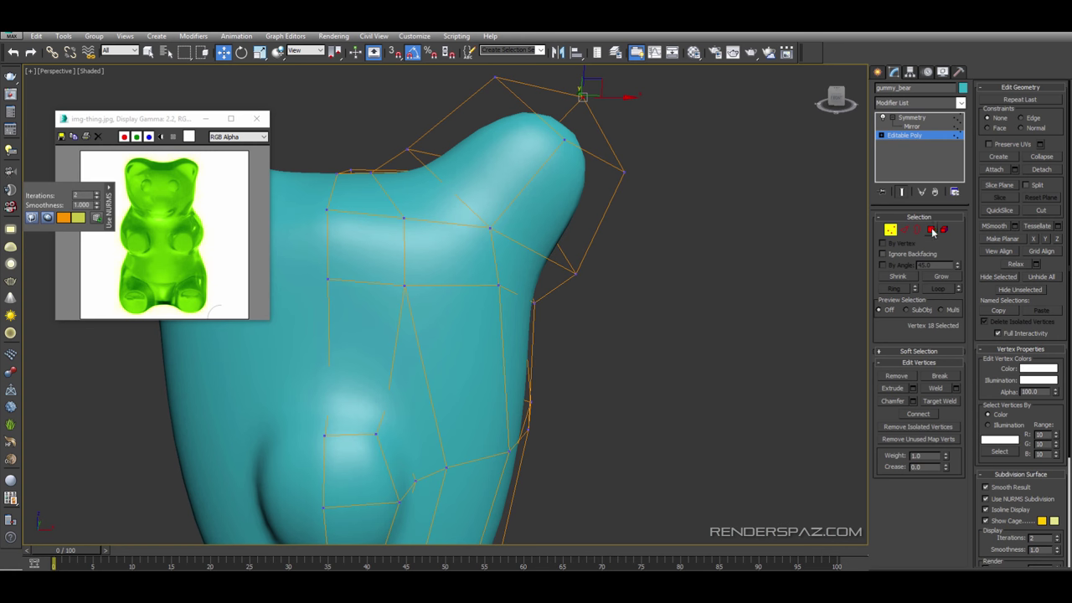
# - Select the two front polygons of the ear and bevel them into a smaller inset area
pyautogui.click(932, 232)
pyautogui.click(508, 171)
pyautogui.keyDown('ctrl'); pyautogui.click(532, 189); pyautogui.keyUp('ctrl')
pyautogui.click(890, 399)
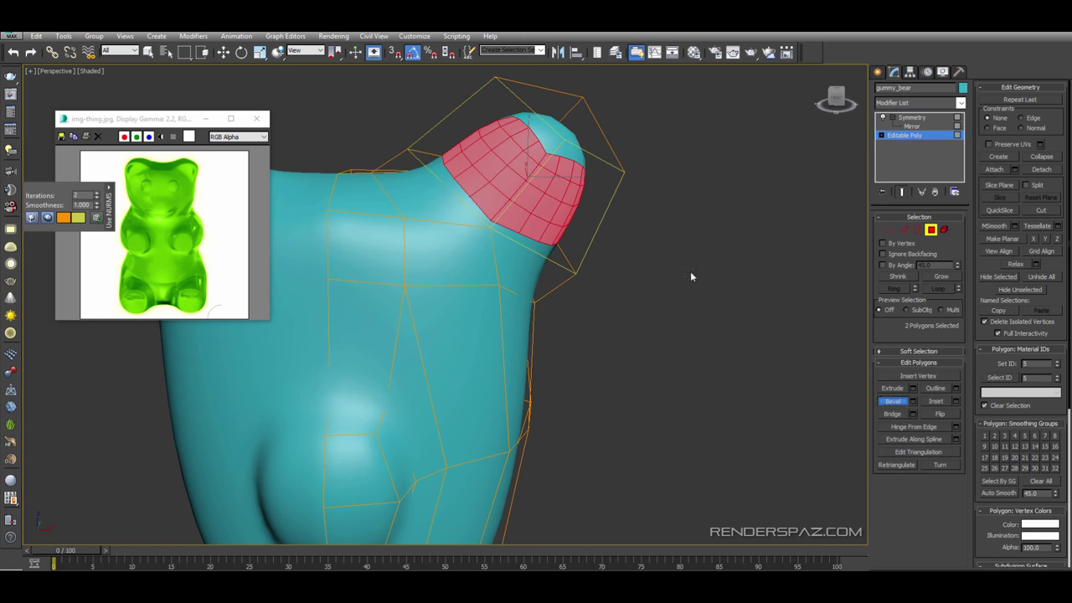
pyautogui.moveTo(509, 160); pyautogui.dragTo(509, 165)
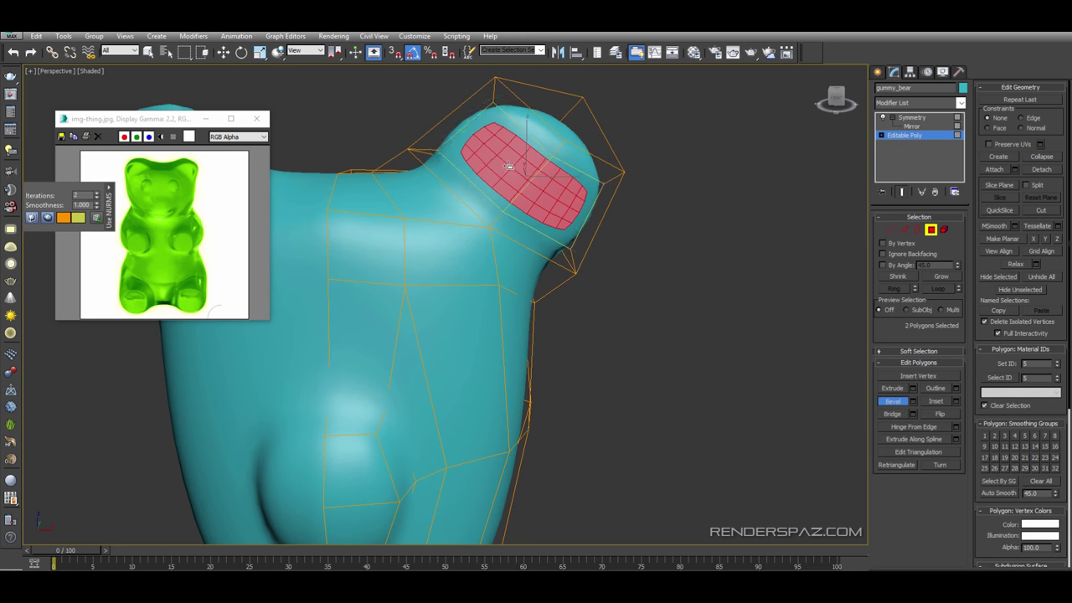
pyautogui.click(509, 165)
pyautogui.keyDown('alt'); pyautogui.moveTo(509, 165); pyautogui.dragTo(548, 197, button='middle'); pyautogui.keyUp('alt')
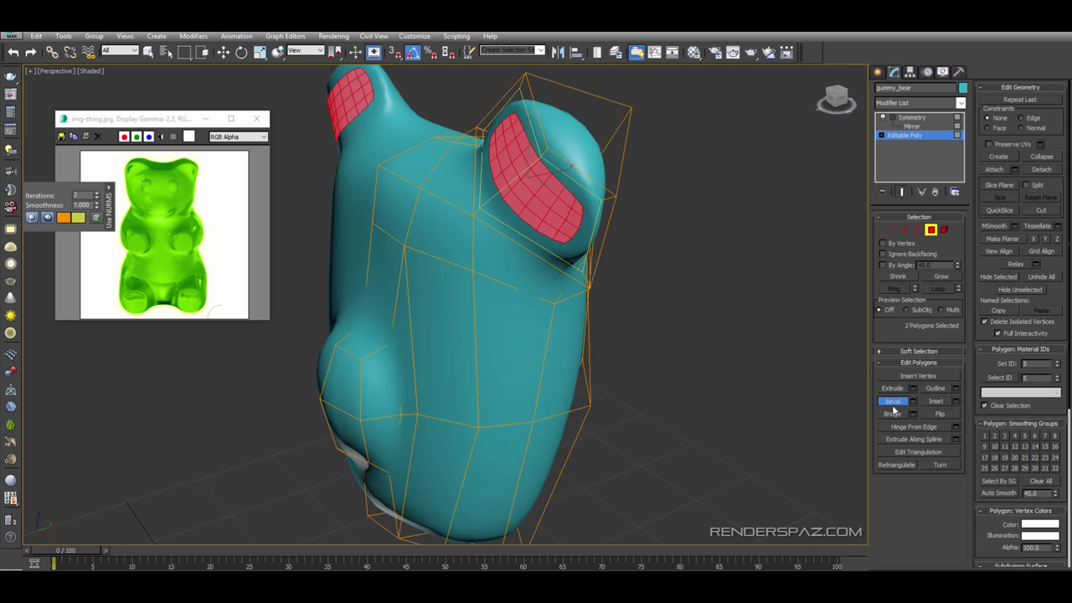
# - Bevel the ear's inset polygons a second time to sink the inner ear
pyautogui.click(896, 403)
pyautogui.click(896, 402)
pyautogui.moveTo(538, 203); pyautogui.dragTo(543, 209)
pyautogui.click(543, 207)
pyautogui.keyDown('alt'); pyautogui.moveTo(544, 205); pyautogui.dragTo(628, 201, button='middle'); pyautogui.keyUp('alt')
# - Select the vertices at the inner base of the ear hollow and move them down toward the head
pyautogui.press('w')
pyautogui.press('1')
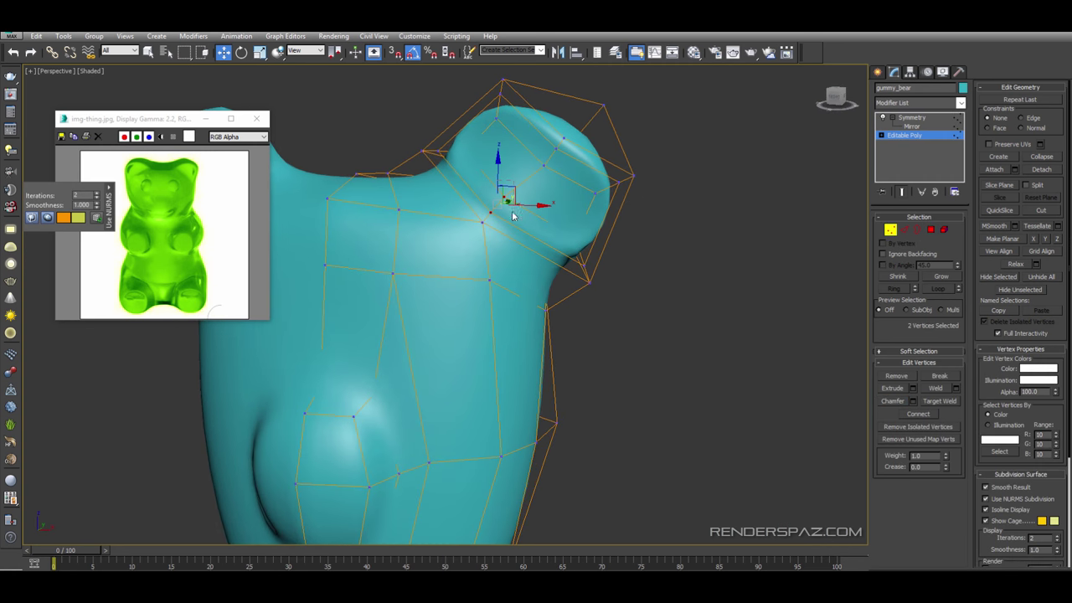
pyautogui.keyDown('ctrl'); pyautogui.moveTo(513, 232); pyautogui.dragTo(515, 233); pyautogui.keyUp('ctrl')
pyautogui.keyDown('alt'); pyautogui.moveTo(514, 234); pyautogui.dragTo(500, 219, button='middle'); pyautogui.keyUp('alt')
pyautogui.moveTo(510, 197); pyautogui.dragTo(496, 232)
pyautogui.keyDown('alt'); pyautogui.moveTo(495, 232); pyautogui.dragTo(534, 230, button='middle'); pyautogui.keyUp('alt')
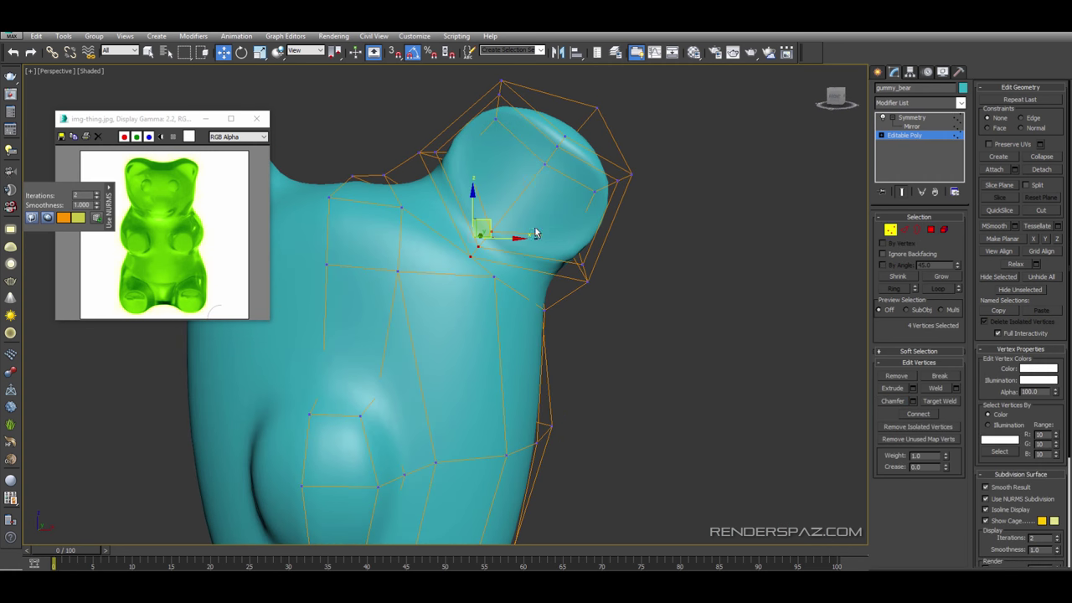
# - Reposition the vertices around the ear's inner hollow, top edge and inner base to even out the rim
pyautogui.click(542, 131)
pyautogui.moveTo(562, 168); pyautogui.dragTo(537, 172)
pyautogui.moveTo(564, 146); pyautogui.dragTo(579, 124)
pyautogui.moveTo(473, 70); pyautogui.dragTo(533, 103)
pyautogui.moveTo(395, 122); pyautogui.dragTo(451, 173)
pyautogui.moveTo(442, 134); pyautogui.dragTo(447, 143)
pyautogui.click(517, 134)
pyautogui.keyDown('alt'); pyautogui.moveTo(627, 241); pyautogui.dragTo(625, 233, button='middle'); pyautogui.keyUp('alt')
pyautogui.click(597, 164)
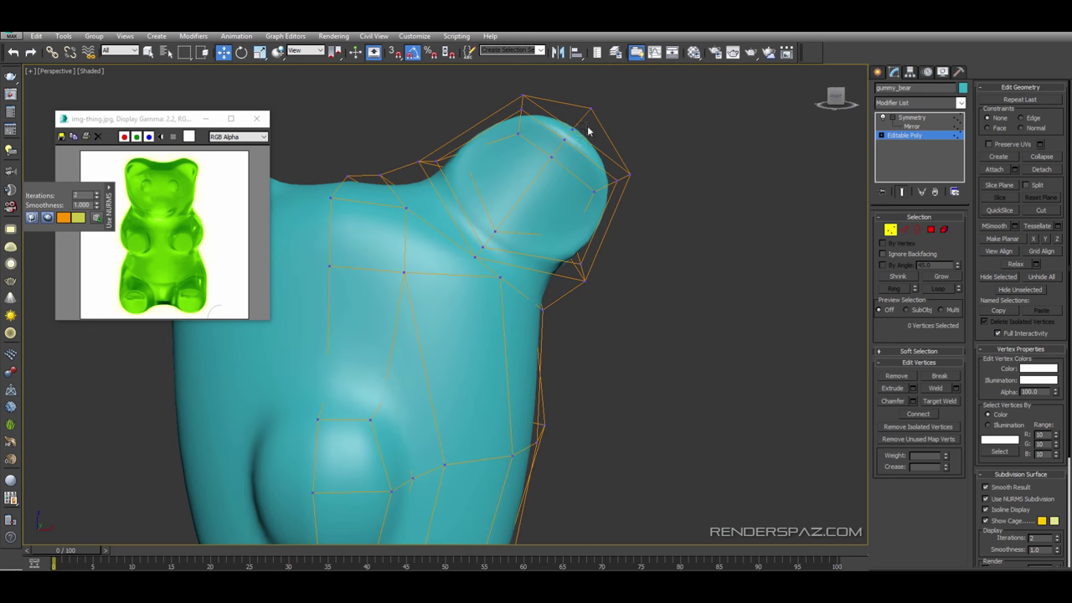
# - Select the vertices of the ear's upper and outer part and scale them down
pyautogui.moveTo(588, 128); pyautogui.dragTo(587, 156, button='middle')
pyautogui.moveTo(516, 119); pyautogui.dragTo(647, 238)
pyautogui.click(260, 52)
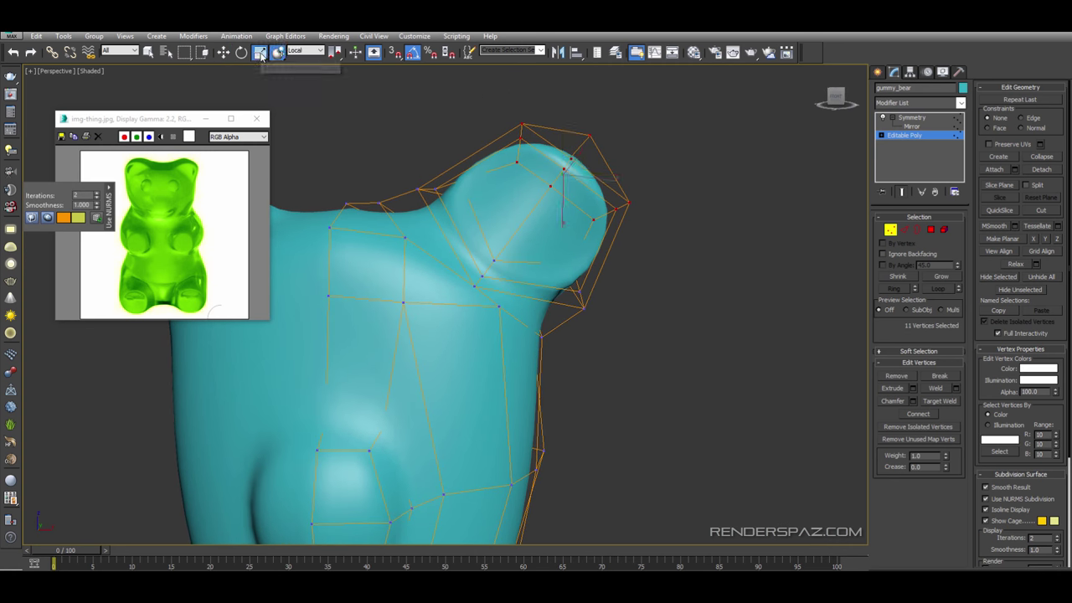
pyautogui.moveTo(567, 165); pyautogui.dragTo(566, 191)
pyautogui.keyDown('alt'); pyautogui.moveTo(494, 170); pyautogui.dragTo(581, 249, button='middle'); pyautogui.keyUp('alt')
# - Move the vertices at the ear's outer lower edge inward toward the head to tighten the ear's outline
pyautogui.scroll(-6, 578, 316)
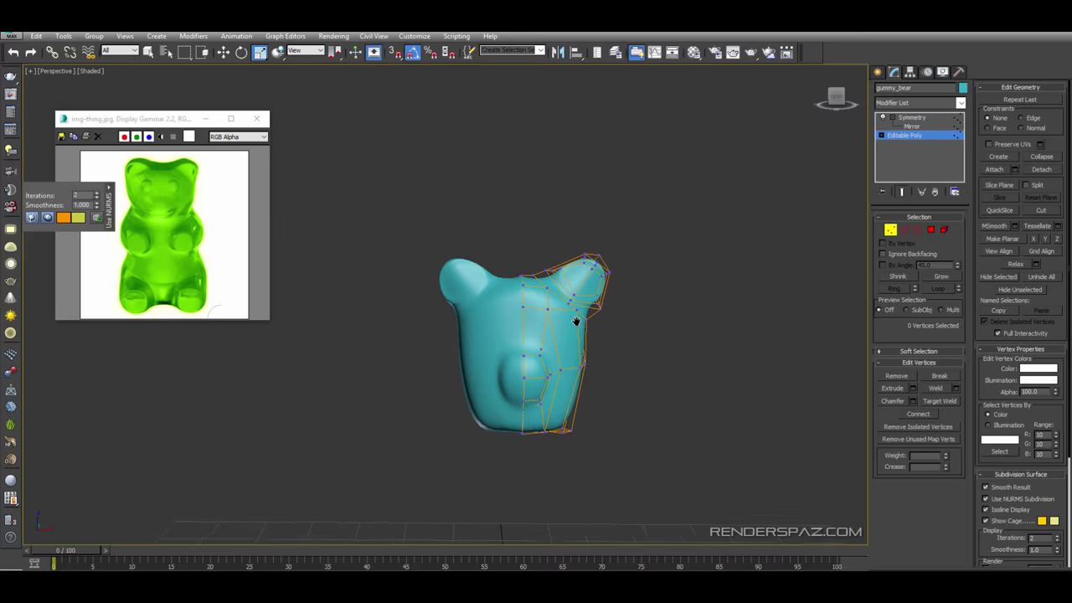
pyautogui.scroll(3, 578, 317)
pyautogui.click(611, 324)
pyautogui.keyDown('alt'); pyautogui.moveTo(488, 225); pyautogui.dragTo(576, 286, button='middle'); pyautogui.keyUp('alt')
pyautogui.scroll(4, 578, 283)
pyautogui.click(668, 280)
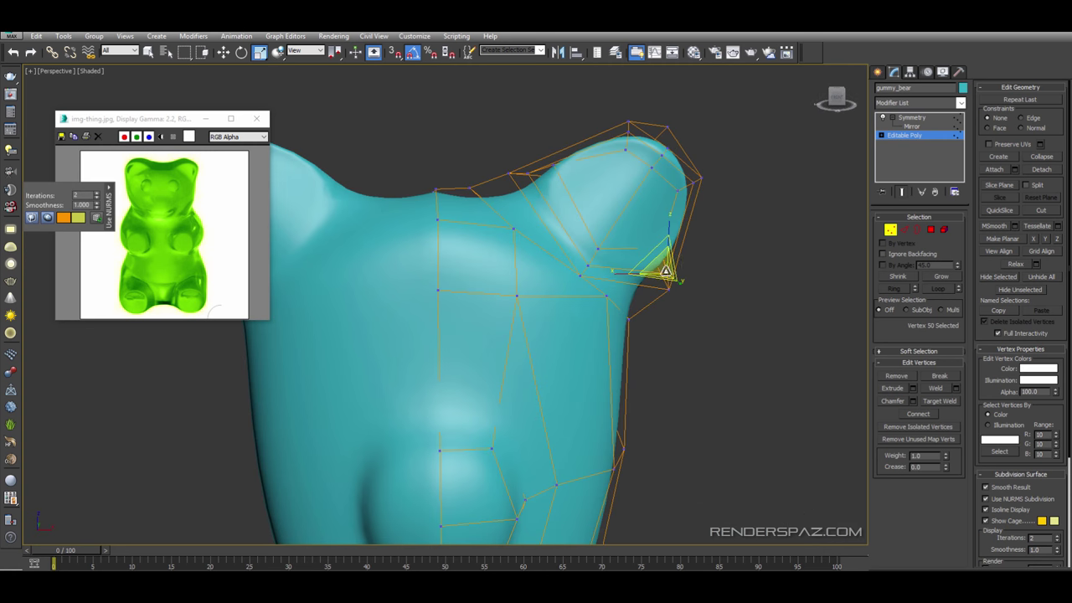
pyautogui.click(224, 53)
pyautogui.moveTo(679, 265); pyautogui.dragTo(674, 263)
pyautogui.keyDown('alt'); pyautogui.moveTo(702, 275); pyautogui.dragTo(656, 282, button='middle'); pyautogui.keyUp('alt')
pyautogui.keyDown('ctrl'); pyautogui.click(676, 289); pyautogui.keyUp('ctrl')
pyautogui.moveTo(692, 280); pyautogui.dragTo(682, 284)
pyautogui.keyDown('alt'); pyautogui.moveTo(682, 286); pyautogui.dragTo(751, 268, button='middle'); pyautogui.keyUp('alt')
# - Move the rear side vertices slightly outward and adjust the cheek vertex beside the muzzle
pyautogui.click(642, 305)
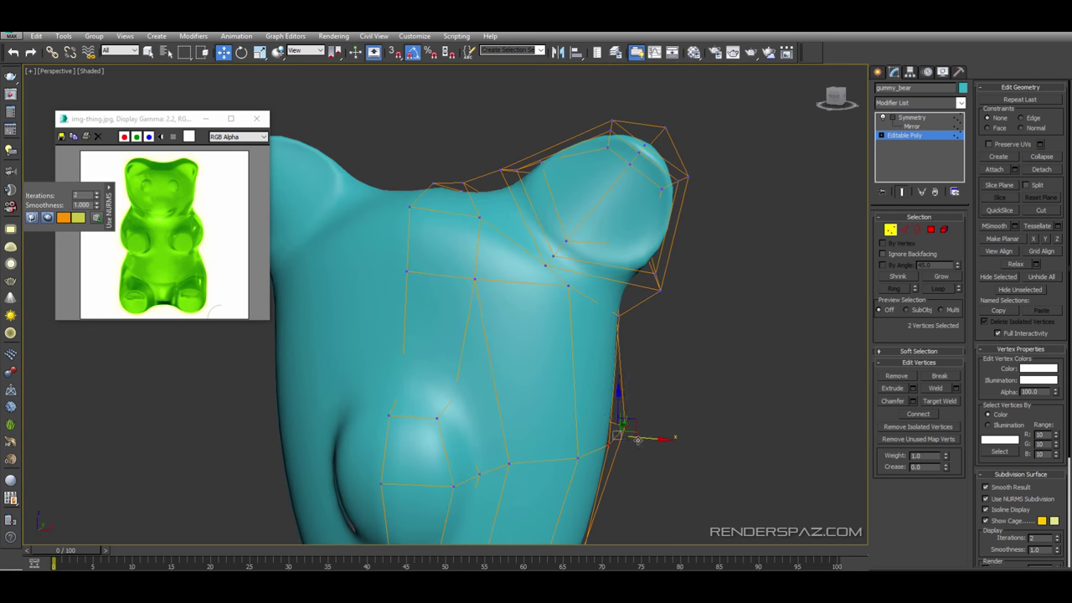
pyautogui.moveTo(638, 439); pyautogui.dragTo(641, 440)
pyautogui.keyDown('alt'); pyautogui.moveTo(641, 440); pyautogui.dragTo(572, 470, button='middle'); pyautogui.keyUp('alt')
pyautogui.click(609, 437)
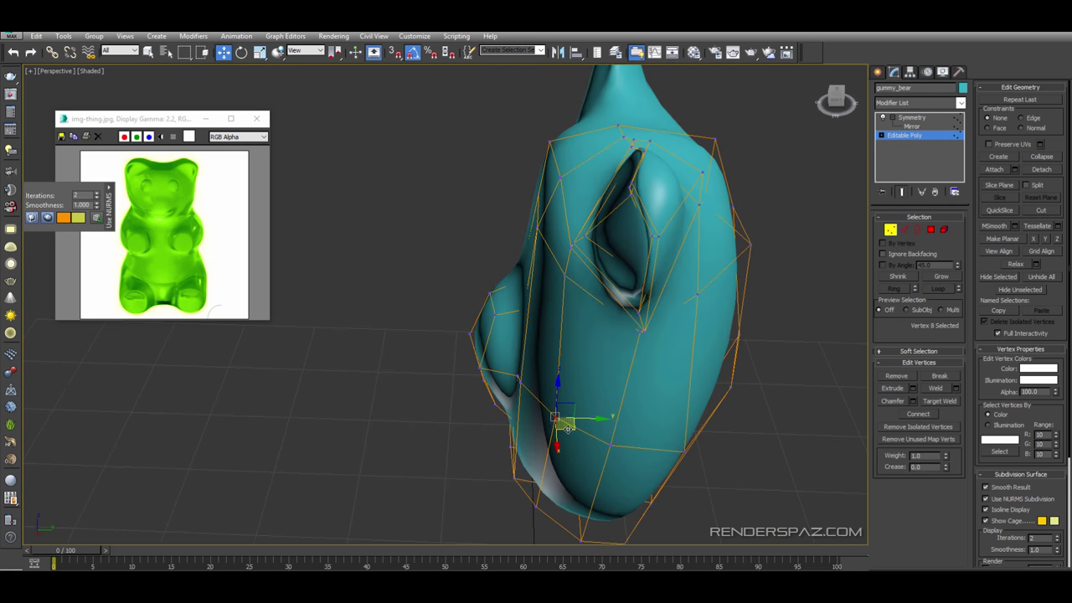
pyautogui.moveTo(567, 427); pyautogui.dragTo(566, 431)
# - Lower the brow vertex above the muzzle's side and the matching forehead vertex on the centre line
pyautogui.scroll(-3, 566, 429)
pyautogui.keyDown('alt'); pyautogui.moveTo(566, 429); pyautogui.dragTo(645, 327, button='middle'); pyautogui.keyUp('alt')
pyautogui.scroll(-3, 644, 327)
pyautogui.moveTo(645, 327)
pyautogui.keyDown('alt'); pyautogui.mouseDown(button='middle')
pyautogui.moveTo(659, 326)
pyautogui.moveTo(628, 326)
pyautogui.mouseUp(button='middle'); pyautogui.keyUp('alt')
pyautogui.scroll(3, 604, 306)
pyautogui.click(601, 261)
pyautogui.scroll(3, 593, 258)
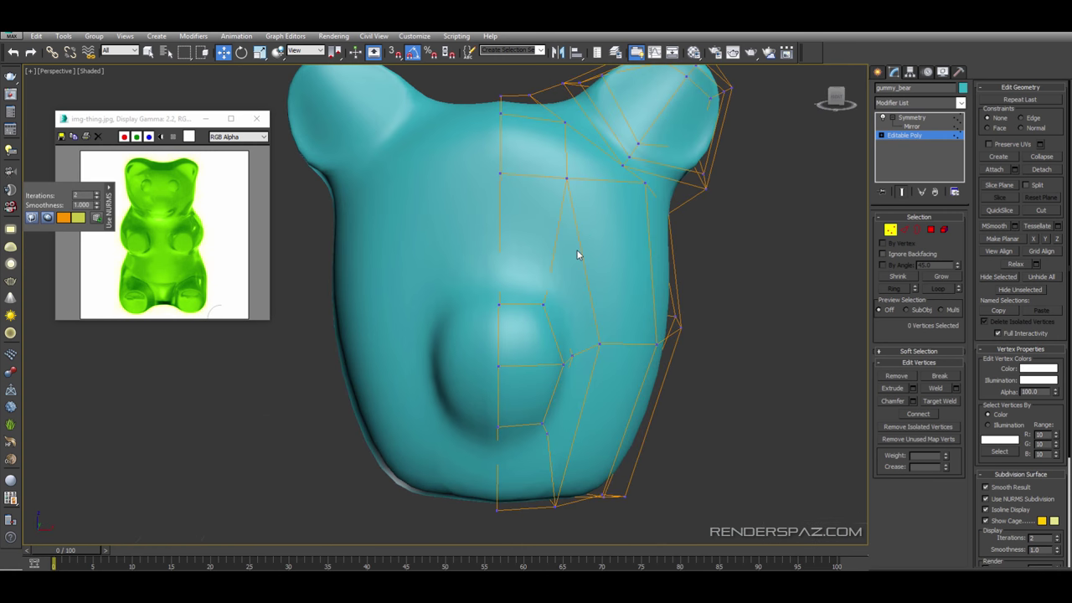
pyautogui.click(567, 179)
pyautogui.moveTo(585, 167); pyautogui.dragTo(594, 211)
pyautogui.click(492, 159)
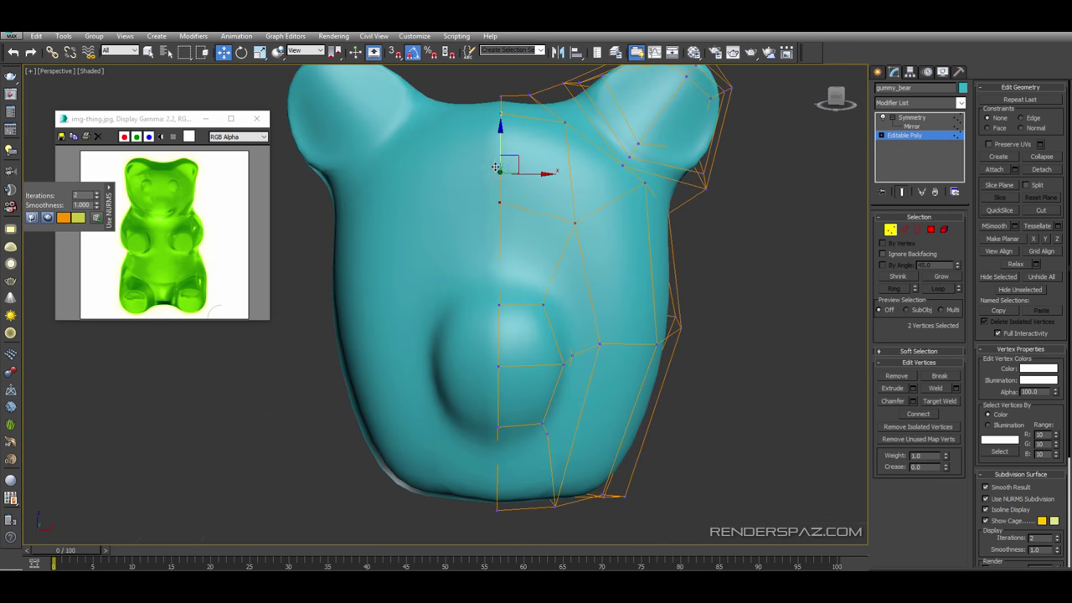
pyautogui.moveTo(496, 167); pyautogui.dragTo(543, 186)
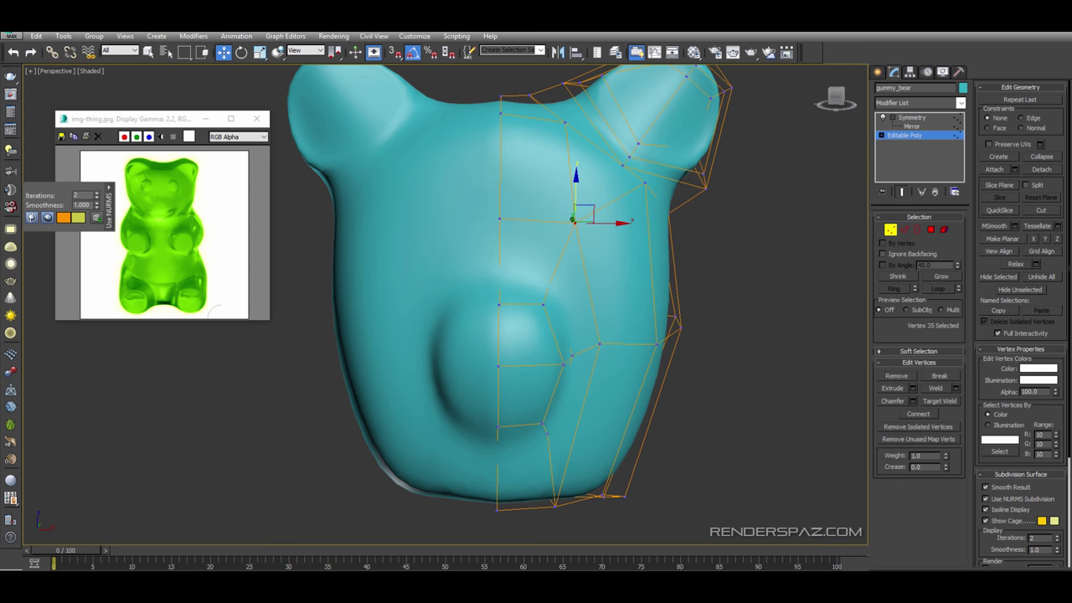
# - Chamfer the lowered brow vertex to open a ring of vertices for the eye
pyautogui.click(1019, 474)
pyautogui.click(893, 401)
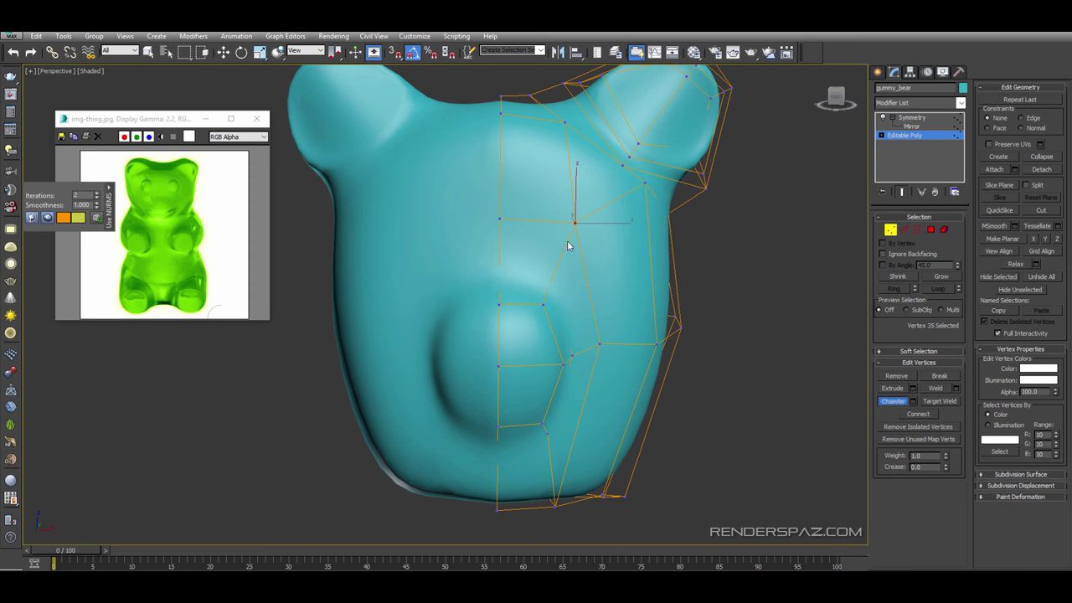
pyautogui.moveTo(575, 222); pyautogui.dragTo(577, 213)
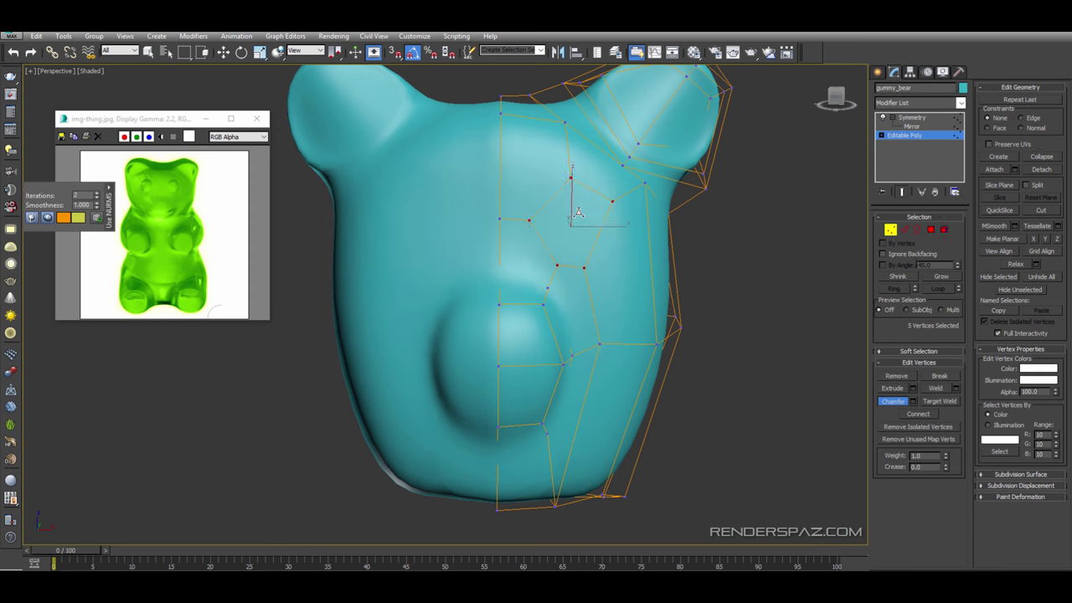
pyautogui.press('w')
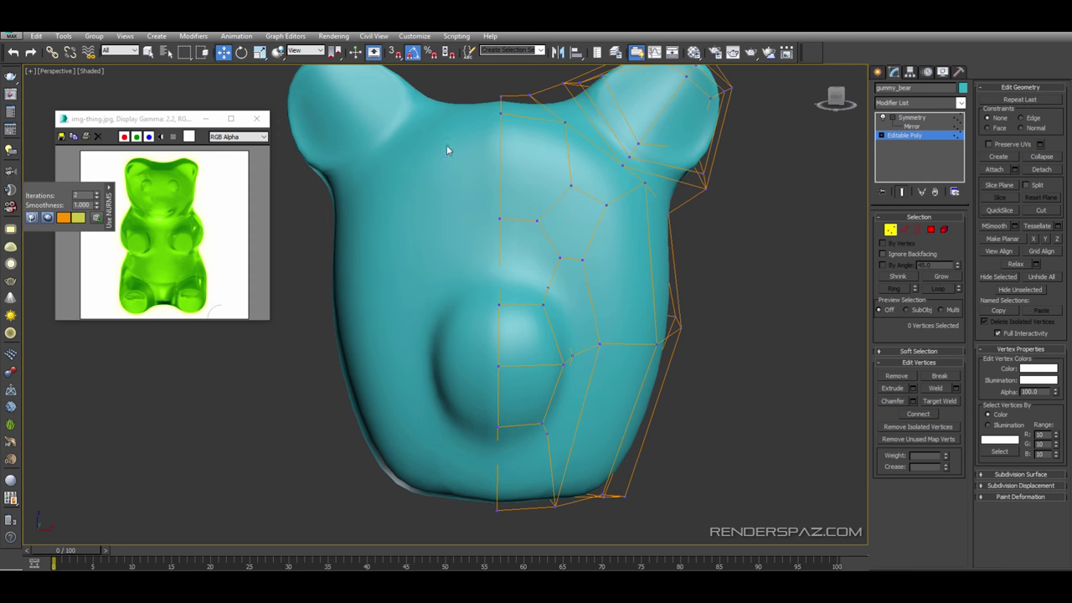
# - Rearrange the chamfered ring of vertices above the muzzle into a four-sided eye outline
pyautogui.keyDown('ctrl'); pyautogui.click(536, 220); pyautogui.keyUp('ctrl')
pyautogui.click(582, 216)
pyautogui.click(560, 260)
pyautogui.moveTo(567, 232); pyautogui.dragTo(570, 234)
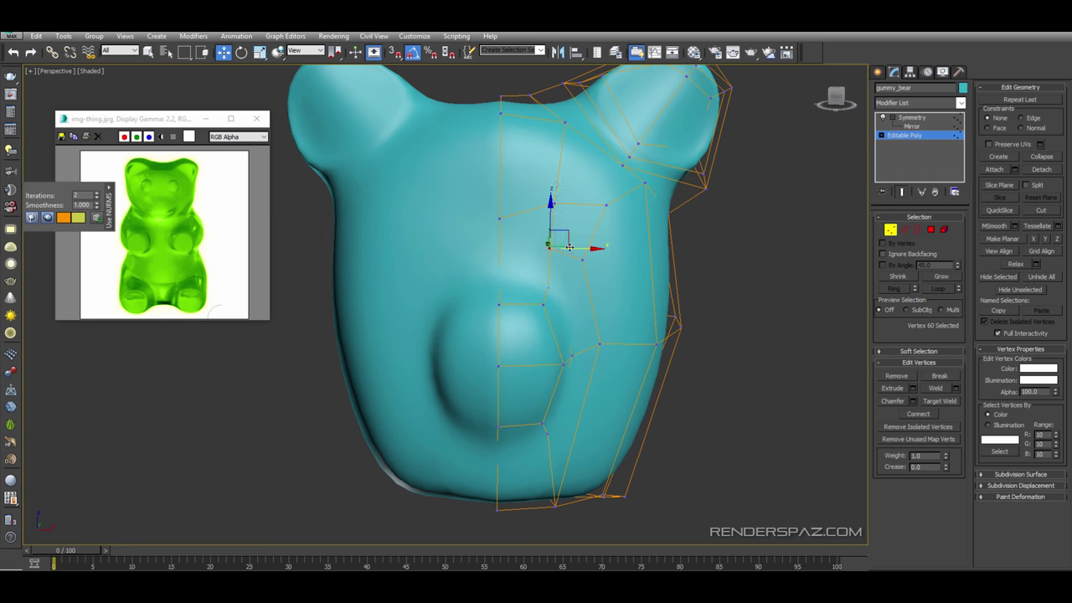
pyautogui.click(549, 287)
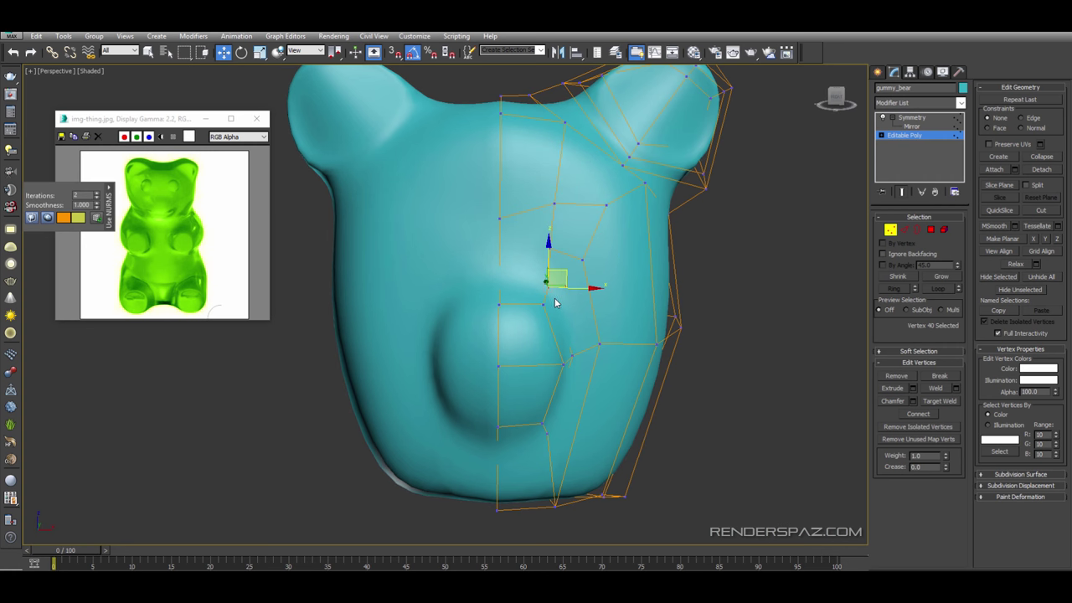
pyautogui.click(581, 258)
# - Cut an edge from the eye outline's lower inner vertex to the centre line and raise the forehead vertex above it
pyautogui.press('F3')
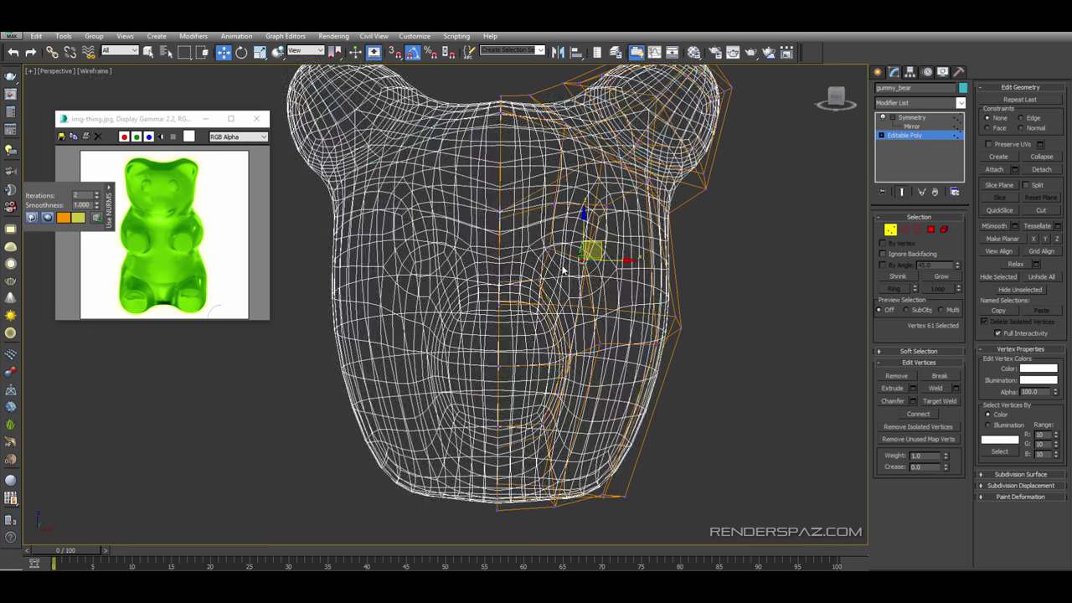
pyautogui.press('F3')
pyautogui.hotkey('alt', 'c')
pyautogui.click(549, 248)
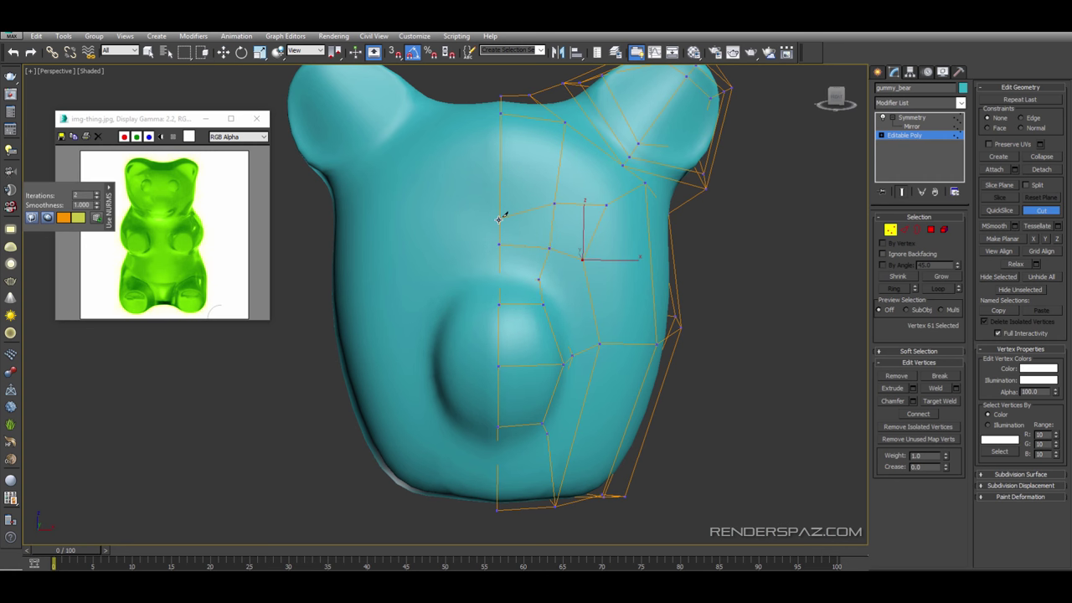
pyautogui.click(499, 219)
pyautogui.press('w')
pyautogui.click(499, 220)
pyautogui.moveTo(499, 160); pyautogui.dragTo(499, 143)
pyautogui.click(559, 210)
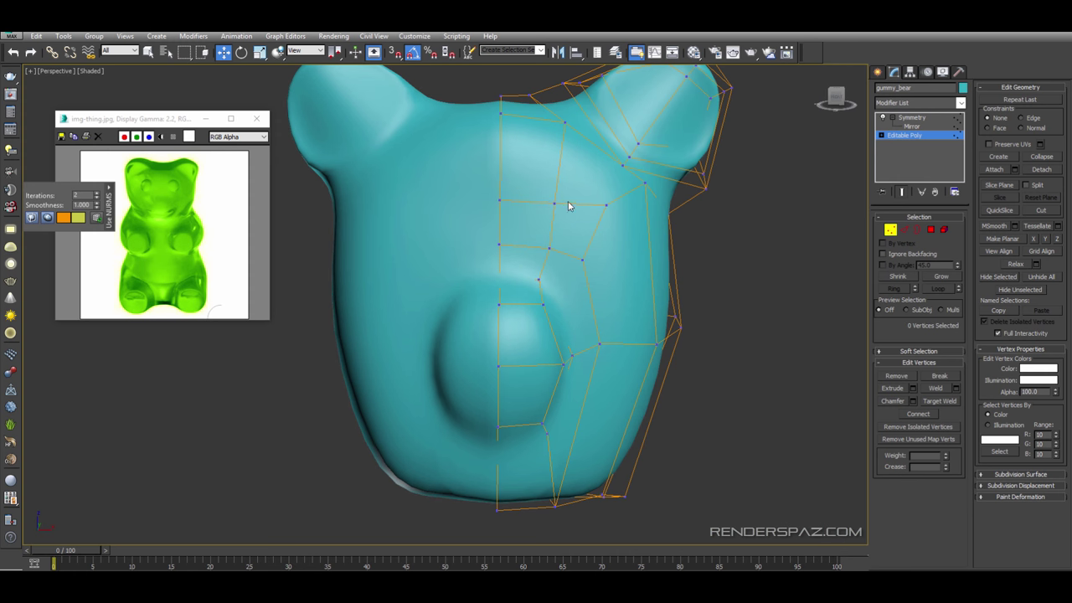
# - Bevel the polygon inside the eye outline outward into a smaller face to form the protruding eye
pyautogui.click(929, 232)
pyautogui.click(570, 222)
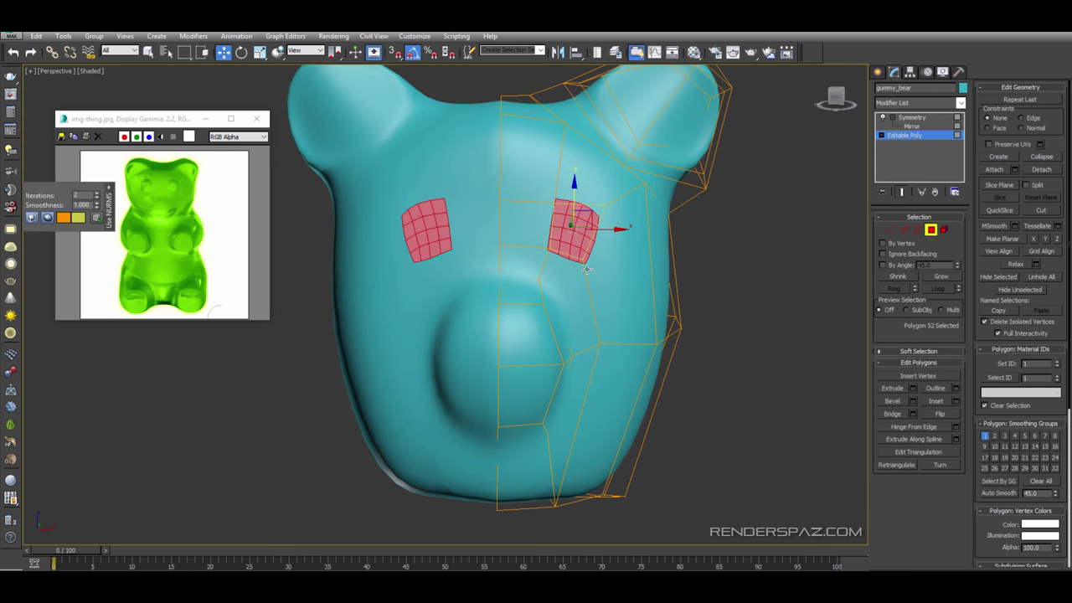
pyautogui.click(894, 402)
pyautogui.moveTo(577, 221); pyautogui.dragTo(575, 217)
pyautogui.click(575, 216)
pyautogui.press('w')
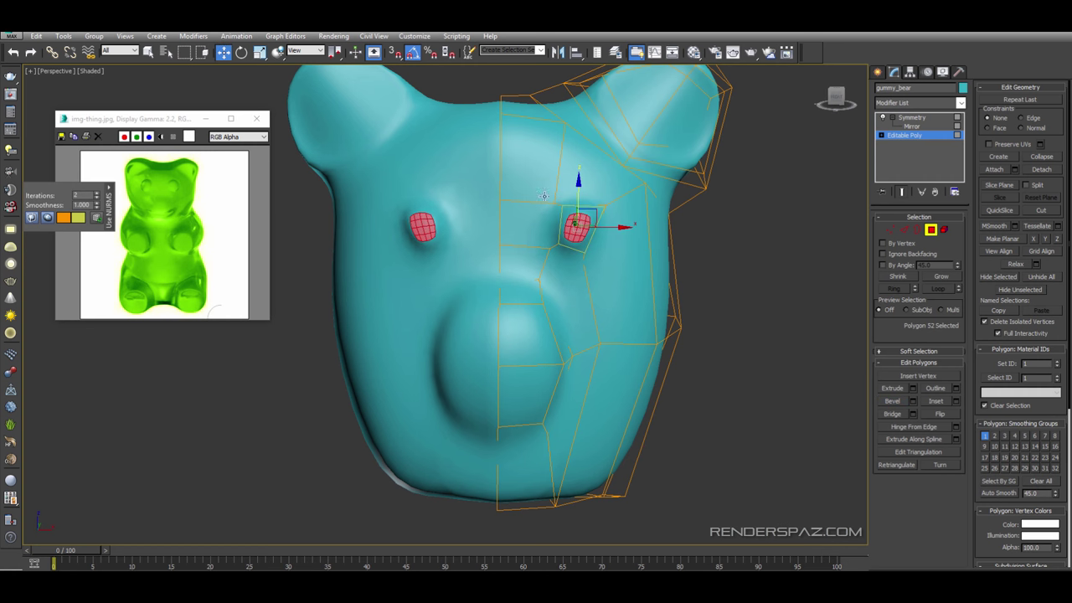
# - Scale up the eye's vertices uniformly and rotate them clockwise so the eye outline becomes diamond-shaped
pyautogui.click(890, 230)
pyautogui.click(260, 52)
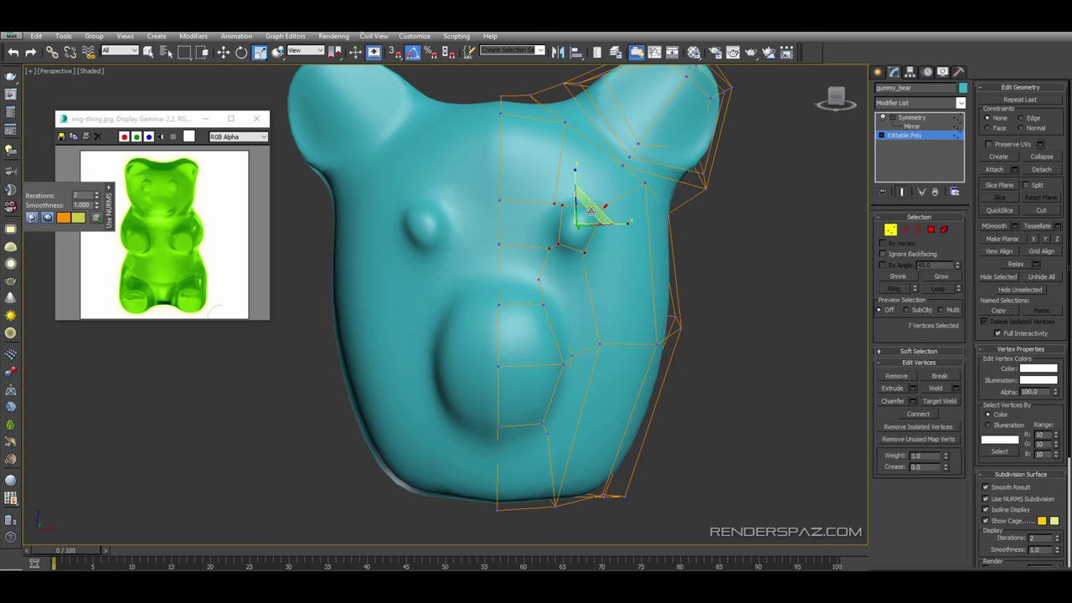
pyautogui.moveTo(576, 201); pyautogui.dragTo(578, 144)
pyautogui.hotkey('ctrl', 'z')
pyautogui.moveTo(584, 216); pyautogui.dragTo(632, 201)
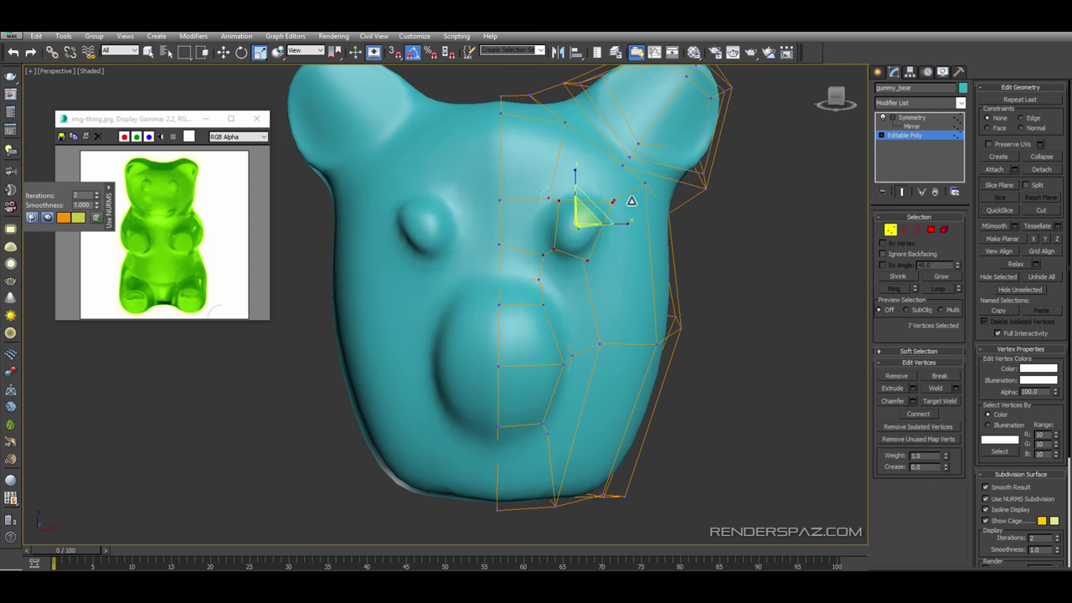
pyautogui.press('e')
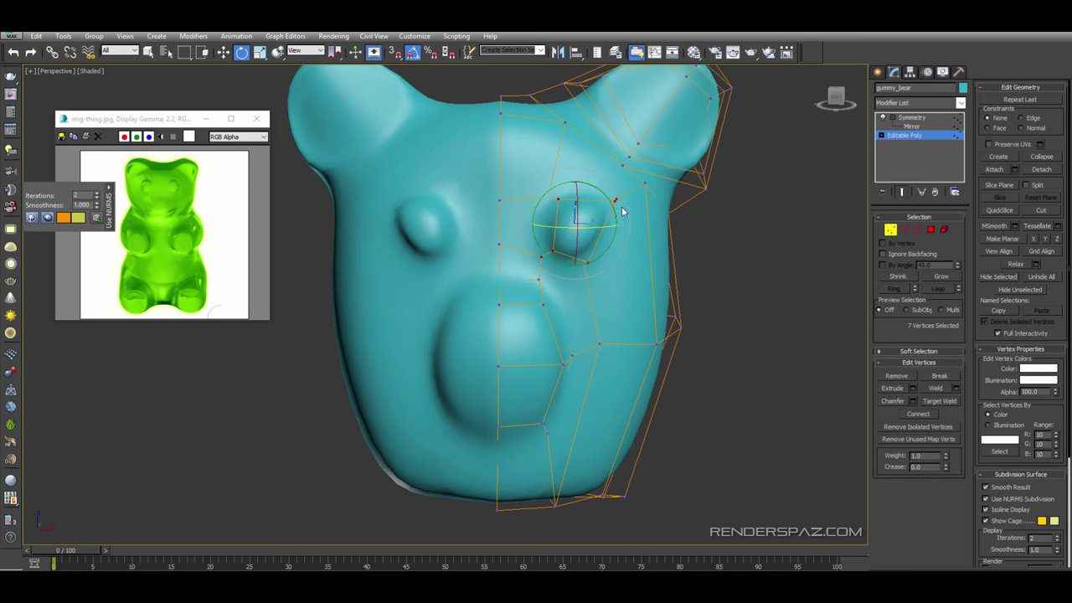
pyautogui.moveTo(588, 183); pyautogui.dragTo(612, 206)
# - Move the lower, outer and upper vertices around the eye slightly to even out its rounded shape
pyautogui.click(616, 256)
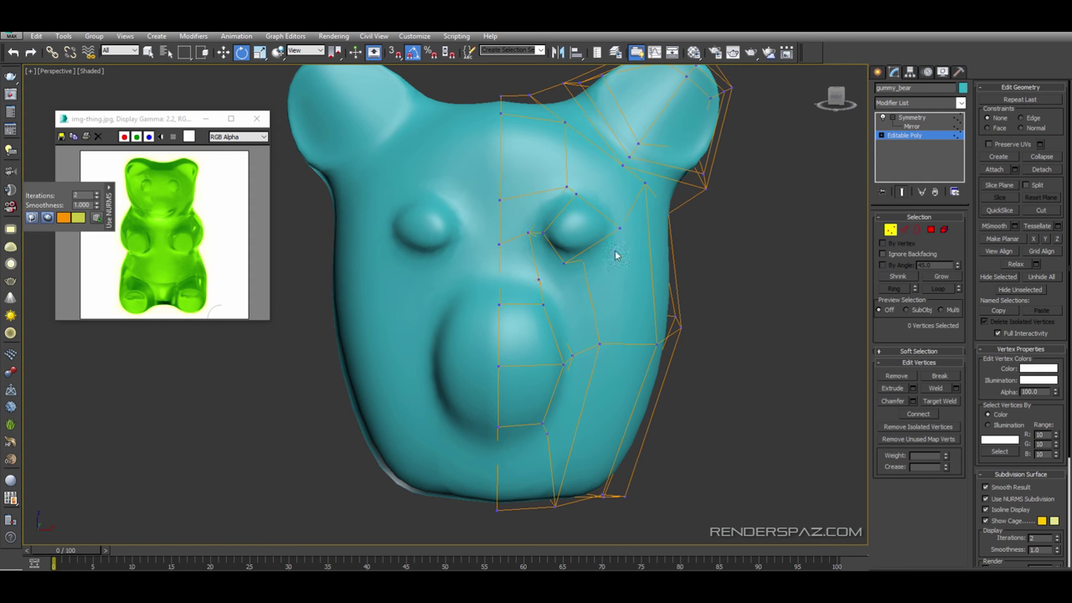
pyautogui.click(566, 263)
pyautogui.press('w')
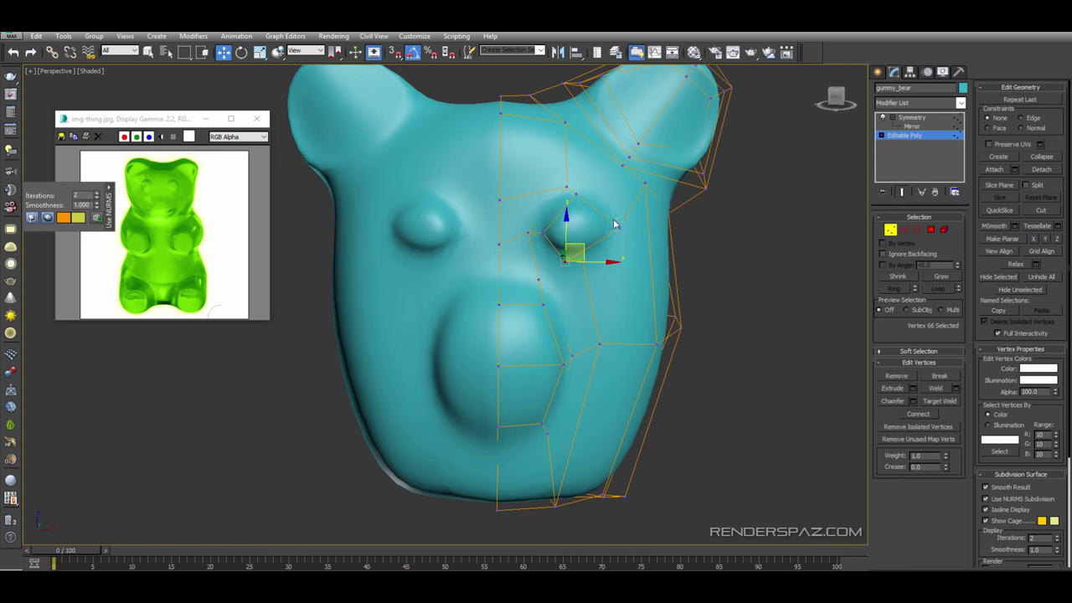
pyautogui.click(614, 223)
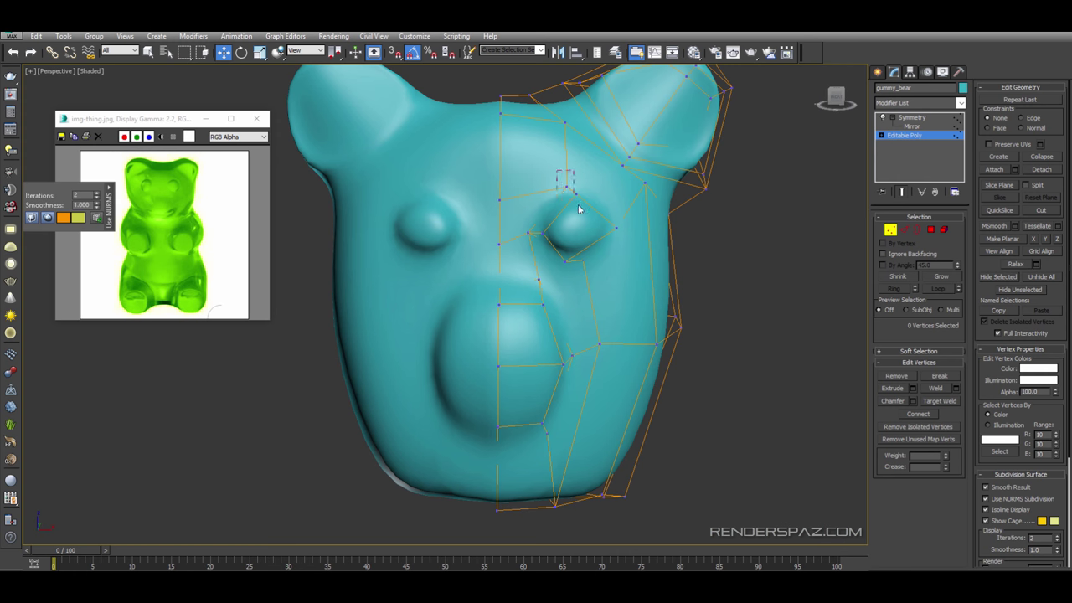
pyautogui.moveTo(578, 205); pyautogui.dragTo(561, 181)
pyautogui.scroll(-5, 620, 293)
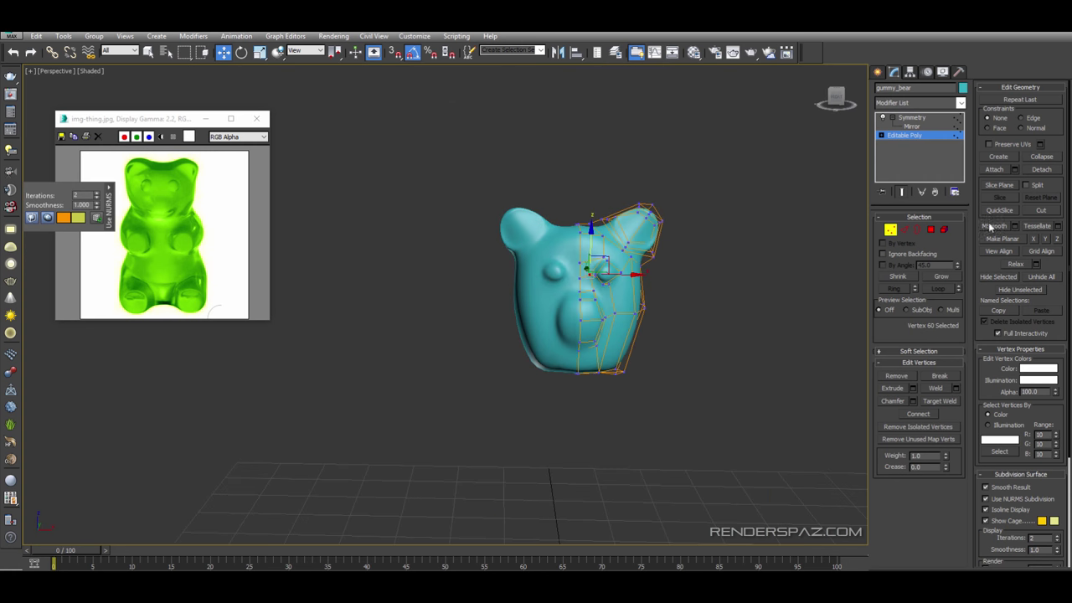
# - Examine the smoothed head with its new eyes from several angles
pyautogui.click(891, 230)
pyautogui.click(686, 261)
pyautogui.keyDown('alt'); pyautogui.moveTo(600, 360); pyautogui.dragTo(668, 376, button='middle'); pyautogui.keyUp('alt')
pyautogui.scroll(4, 643, 268)
pyautogui.click(626, 240)
pyautogui.keyDown('alt'); pyautogui.moveTo(705, 335); pyautogui.dragTo(616, 136, button='middle'); pyautogui.keyUp('alt')
pyautogui.scroll(3, 617, 136)
pyautogui.click(894, 126)
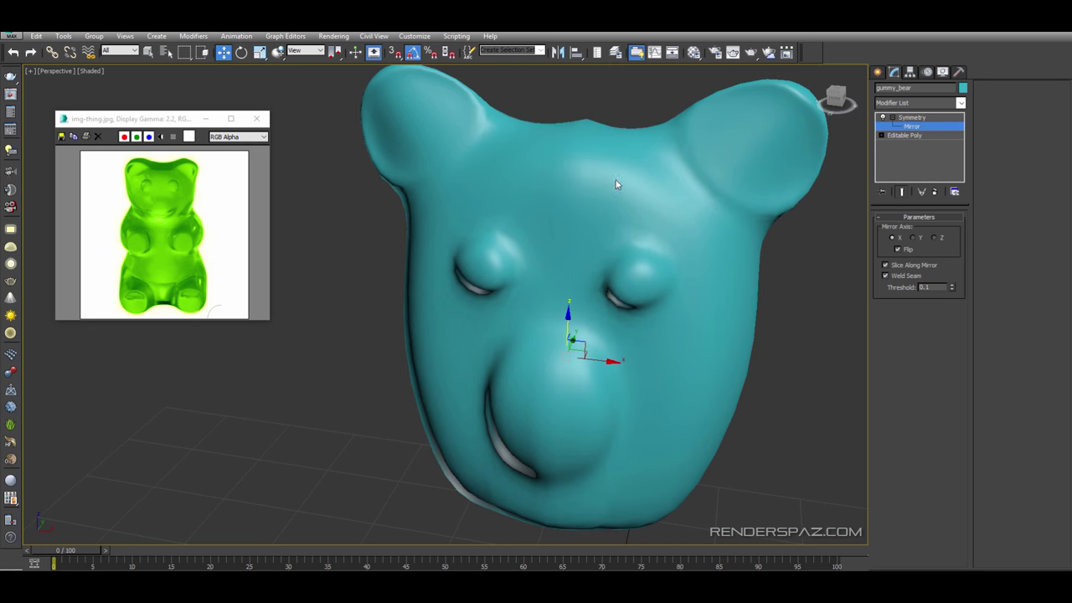
# - Adjust the centre-line vertex at the top of the head to smooth the seam between the ears
pyautogui.click(906, 135)
pyautogui.click(889, 229)
pyautogui.click(580, 119)
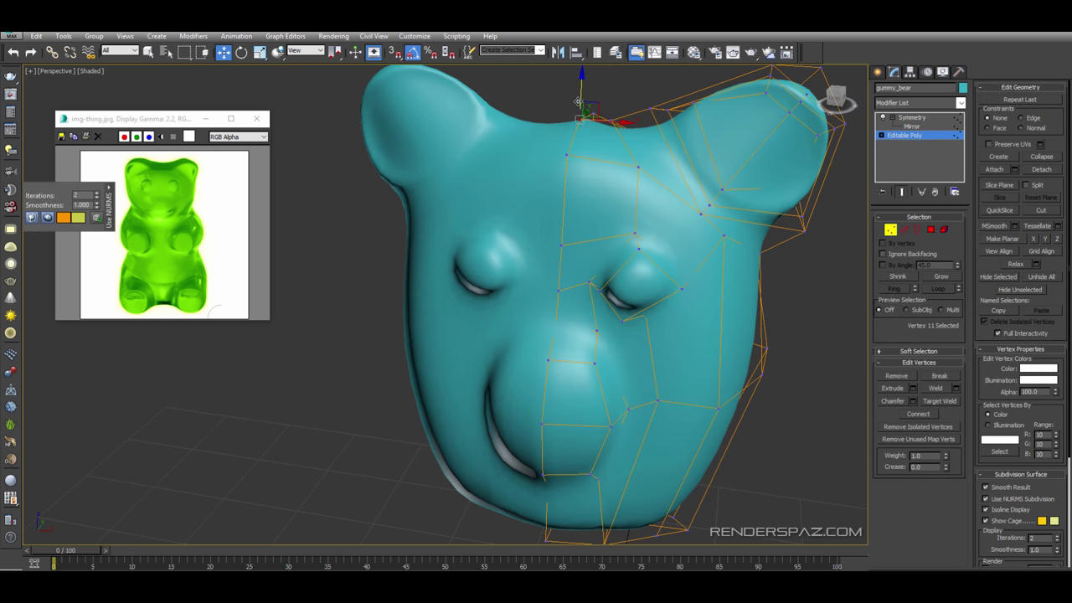
pyautogui.keyDown('alt'); pyautogui.moveTo(670, 219); pyautogui.dragTo(663, 287, button='middle'); pyautogui.keyUp('alt')
# - Move the three vertices on the muzzle's front and side to reshape its profile
pyautogui.moveTo(612, 448); pyautogui.dragTo(620, 269, button='middle')
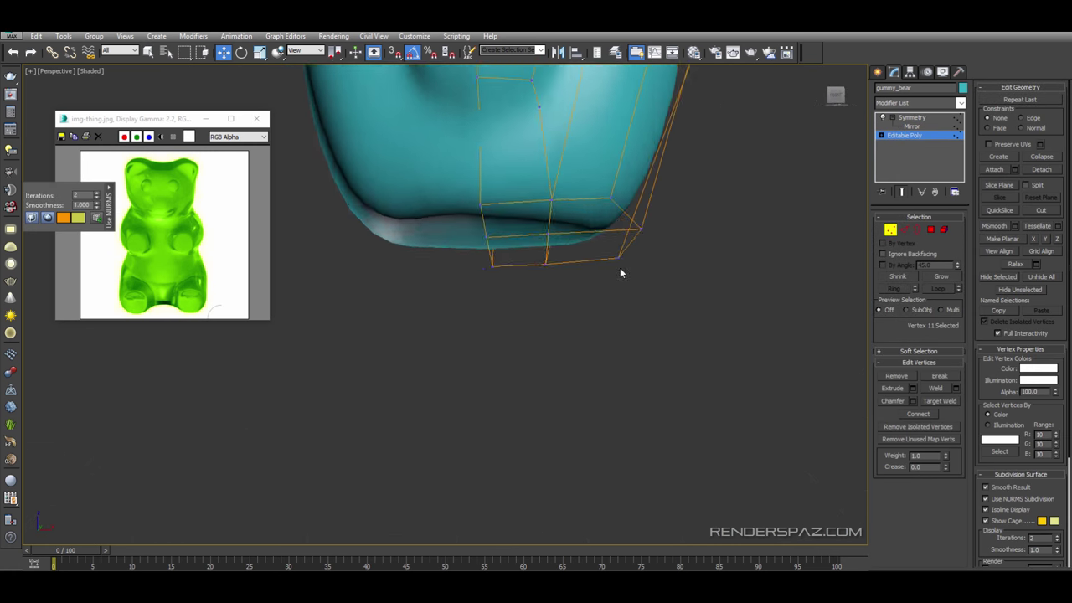
pyautogui.scroll(-3, 637, 283)
pyautogui.moveTo(672, 203); pyautogui.dragTo(546, 327, button='middle')
pyautogui.click(608, 342)
pyautogui.moveTo(600, 343); pyautogui.dragTo(604, 344)
pyautogui.moveTo(618, 336); pyautogui.dragTo(614, 337)
pyautogui.keyDown('alt'); pyautogui.moveTo(604, 338); pyautogui.dragTo(571, 340, button='middle'); pyautogui.keyUp('alt')
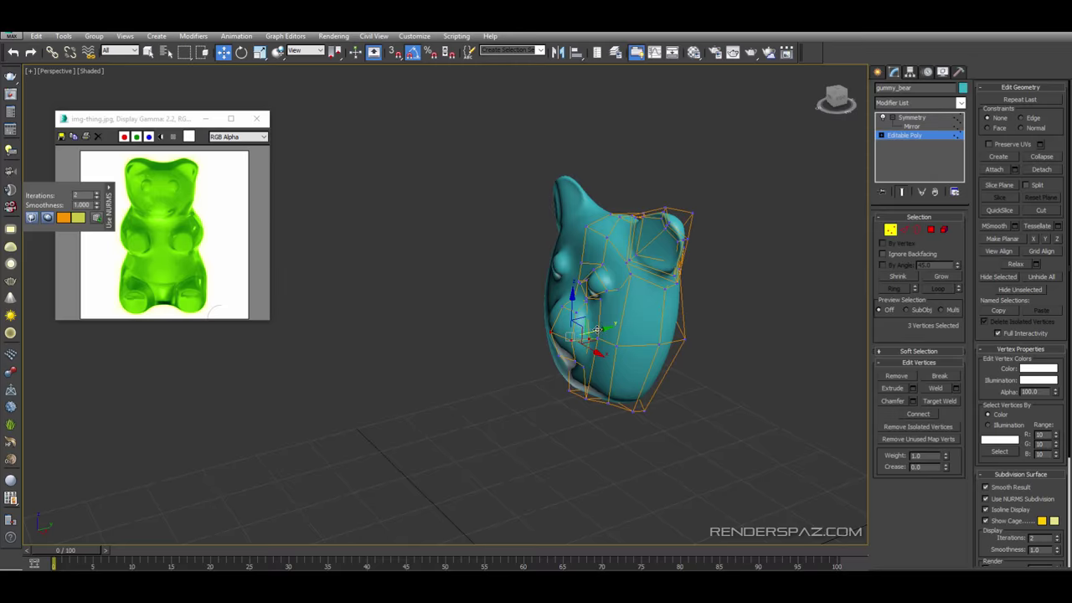
pyautogui.moveTo(593, 335); pyautogui.dragTo(586, 337)
# - Pull the two vertices beneath the muzzle forward and reposition the neighbouring jaw vertex
pyautogui.keyDown('alt'); pyautogui.moveTo(587, 336); pyautogui.dragTo(560, 325, button='middle'); pyautogui.keyUp('alt')
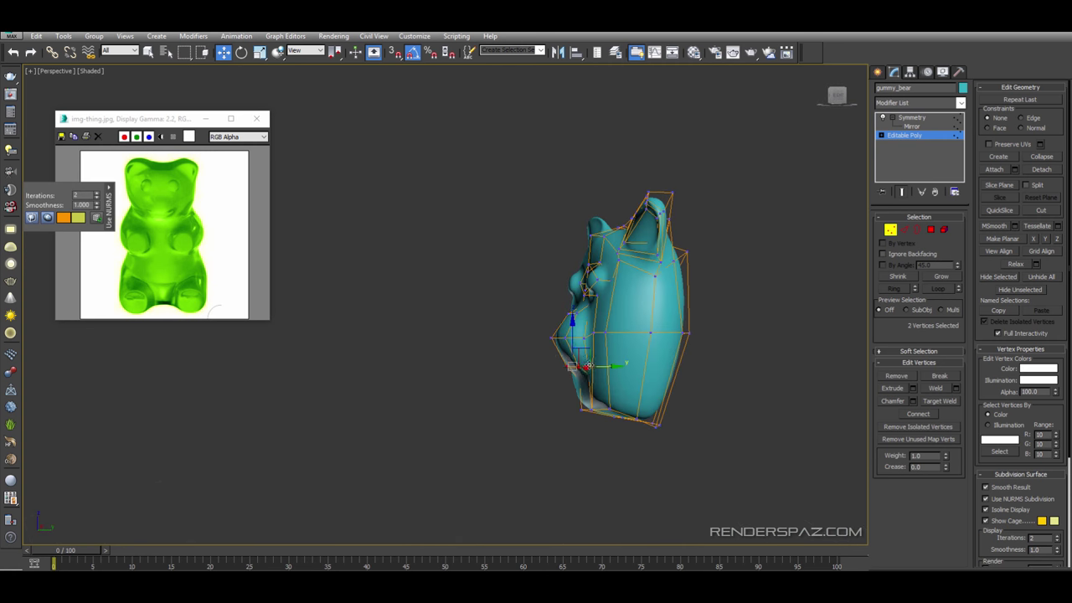
pyautogui.moveTo(589, 365); pyautogui.dragTo(583, 365)
pyautogui.keyDown('alt'); pyautogui.moveTo(584, 363); pyautogui.dragTo(677, 308, button='middle'); pyautogui.keyUp('alt')
pyautogui.keyDown('alt'); pyautogui.moveTo(631, 334); pyautogui.dragTo(605, 360, button='middle'); pyautogui.keyUp('alt')
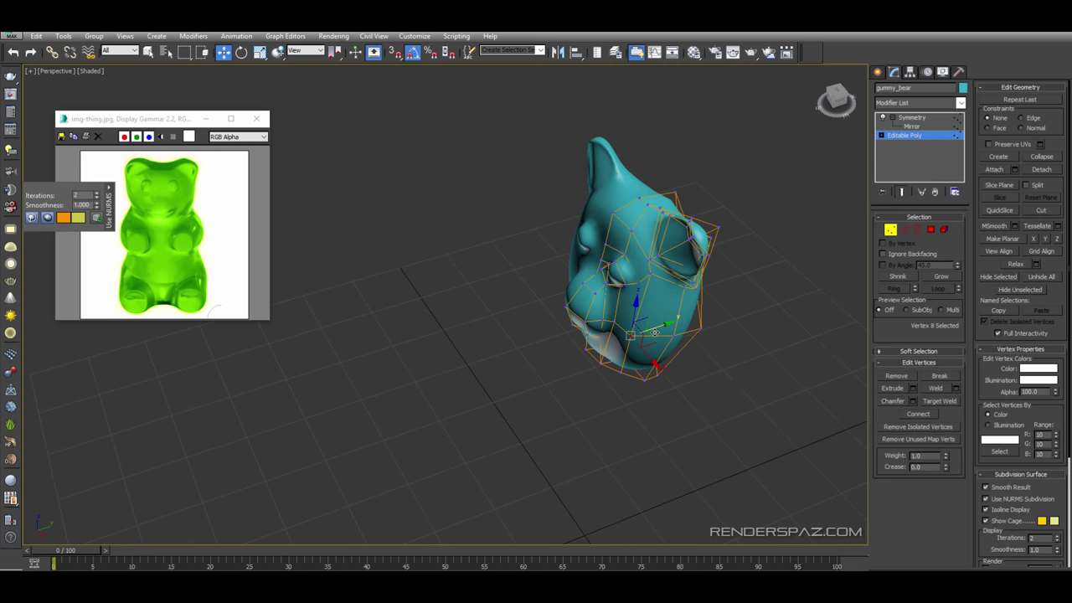
pyautogui.moveTo(643, 337); pyautogui.dragTo(648, 341)
pyautogui.click(640, 384)
pyautogui.click(643, 378)
pyautogui.keyDown('alt'); pyautogui.moveTo(643, 378); pyautogui.dragTo(689, 311, button='middle'); pyautogui.keyUp('alt')
# - Adjust the vertices at the ear's upper front rim to refine the ear's outline
pyautogui.scroll(5, 671, 176)
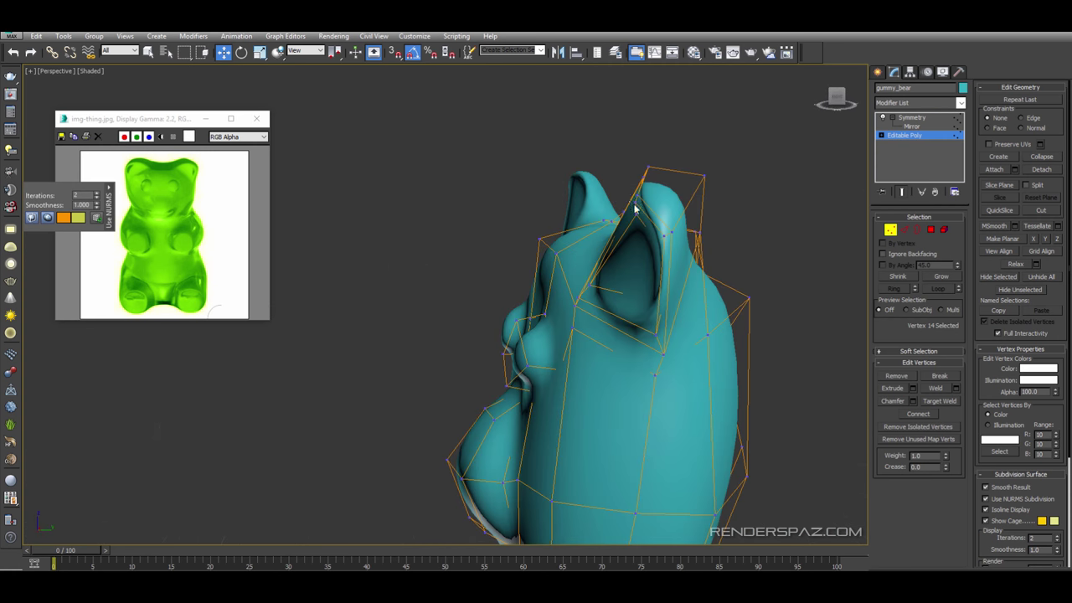
pyautogui.moveTo(652, 194); pyautogui.dragTo(648, 193)
pyautogui.keyDown('alt'); pyautogui.moveTo(648, 192); pyautogui.dragTo(725, 202, button='middle'); pyautogui.keyUp('alt')
pyautogui.click(536, 197)
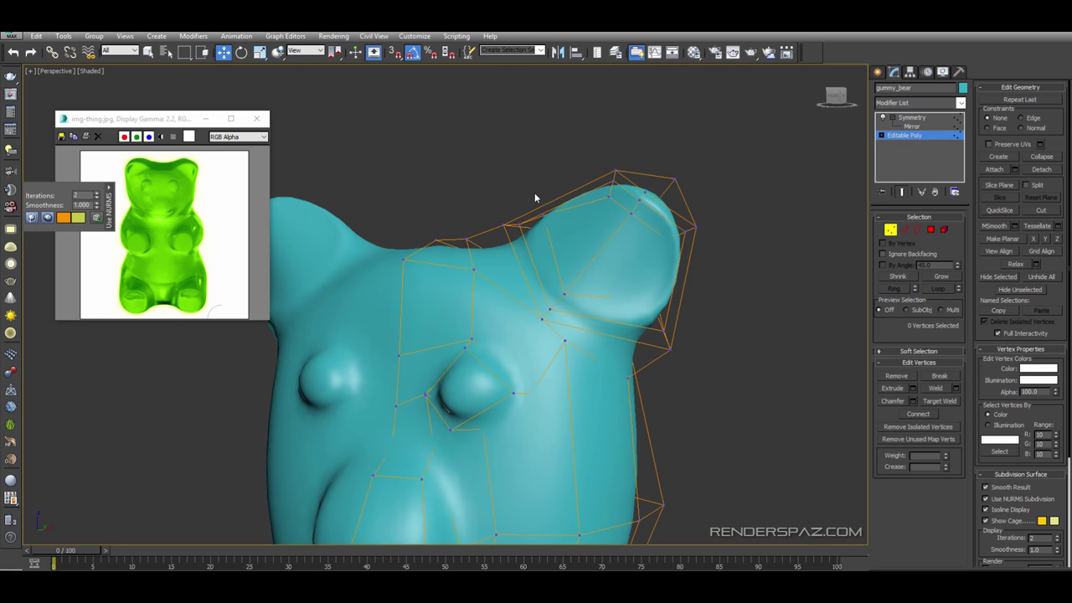
pyautogui.moveTo(539, 215); pyautogui.dragTo(546, 207)
pyautogui.click(573, 287)
pyautogui.keyDown('alt'); pyautogui.moveTo(573, 288); pyautogui.dragTo(529, 238, button='middle'); pyautogui.keyUp('alt')
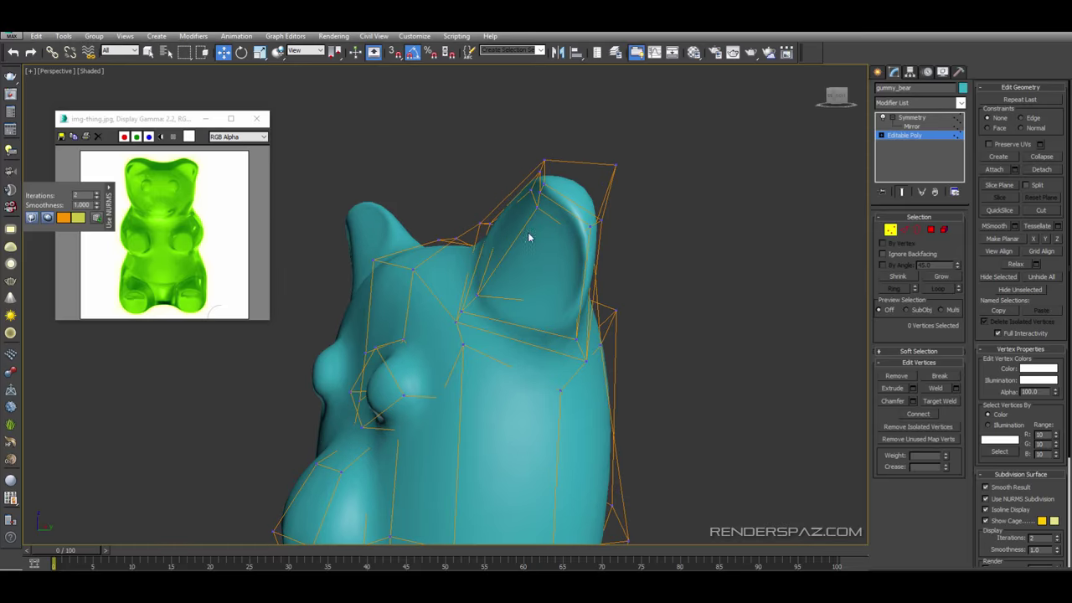
# - Reposition the vertices inside the ear hollow and at its inner base to reshape the cavity and rim
pyautogui.moveTo(603, 306); pyautogui.dragTo(595, 307)
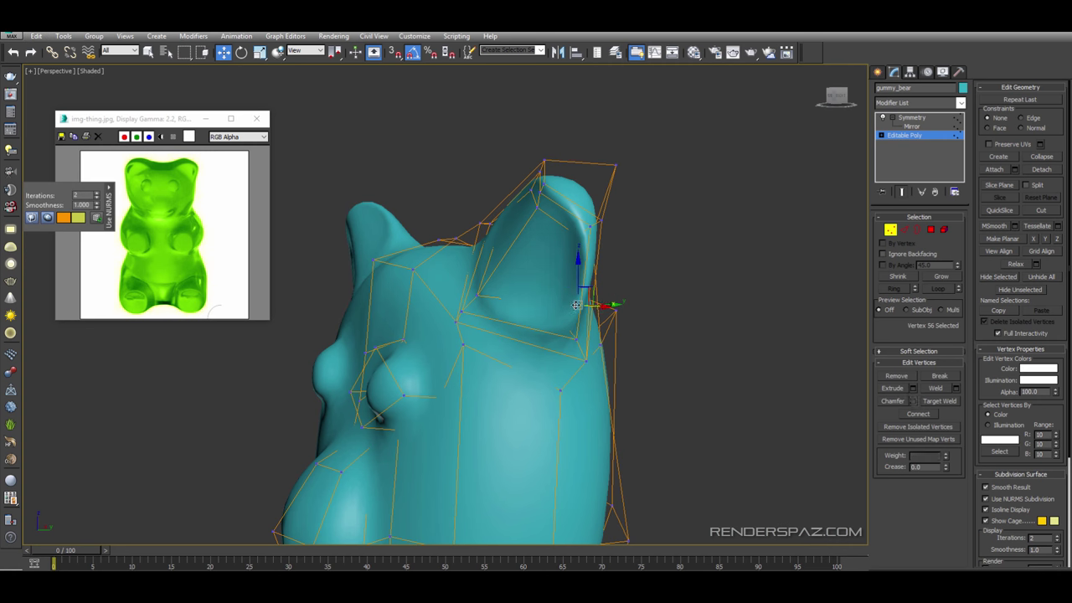
pyautogui.keyDown('alt'); pyautogui.moveTo(594, 307); pyautogui.dragTo(591, 352, button='middle'); pyautogui.keyUp('alt')
pyautogui.moveTo(591, 315); pyautogui.dragTo(581, 316)
pyautogui.keyDown('alt'); pyautogui.moveTo(603, 338); pyautogui.dragTo(628, 338, button='middle'); pyautogui.keyUp('alt')
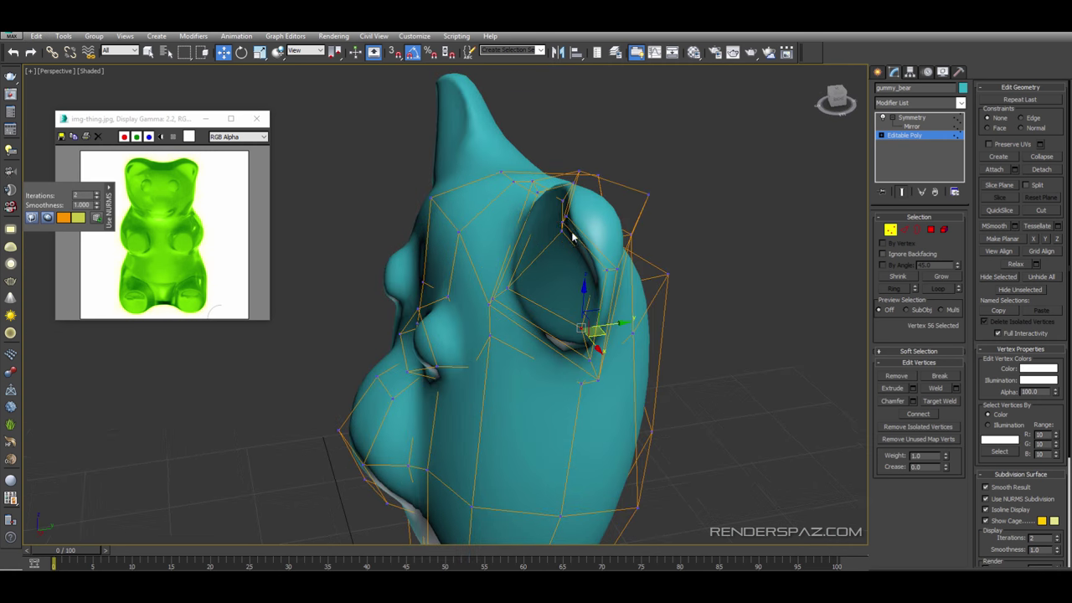
pyautogui.moveTo(556, 208)
pyautogui.mouseDown()
pyautogui.moveTo(584, 238)
pyautogui.moveTo(567, 211)
pyautogui.mouseUp()
pyautogui.keyDown('alt'); pyautogui.moveTo(566, 209); pyautogui.dragTo(506, 256, button='middle'); pyautogui.keyUp('alt')
pyautogui.click(479, 222)
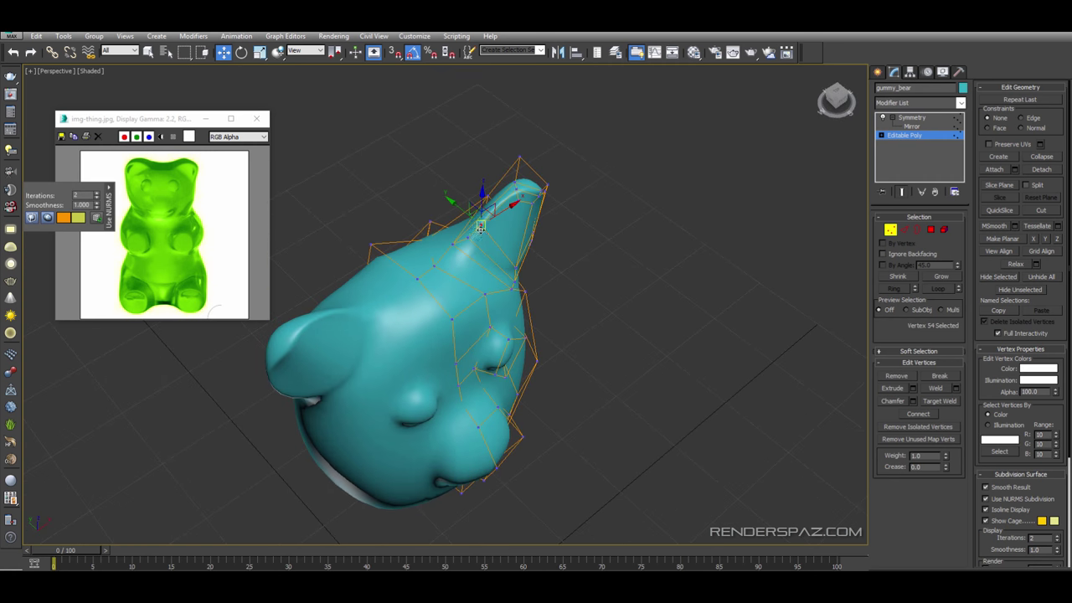
pyautogui.moveTo(464, 211); pyautogui.dragTo(476, 220)
# - Examine the whole mirrored head in perspective and front views for its proportions against the reference
pyautogui.scroll(3, 544, 201)
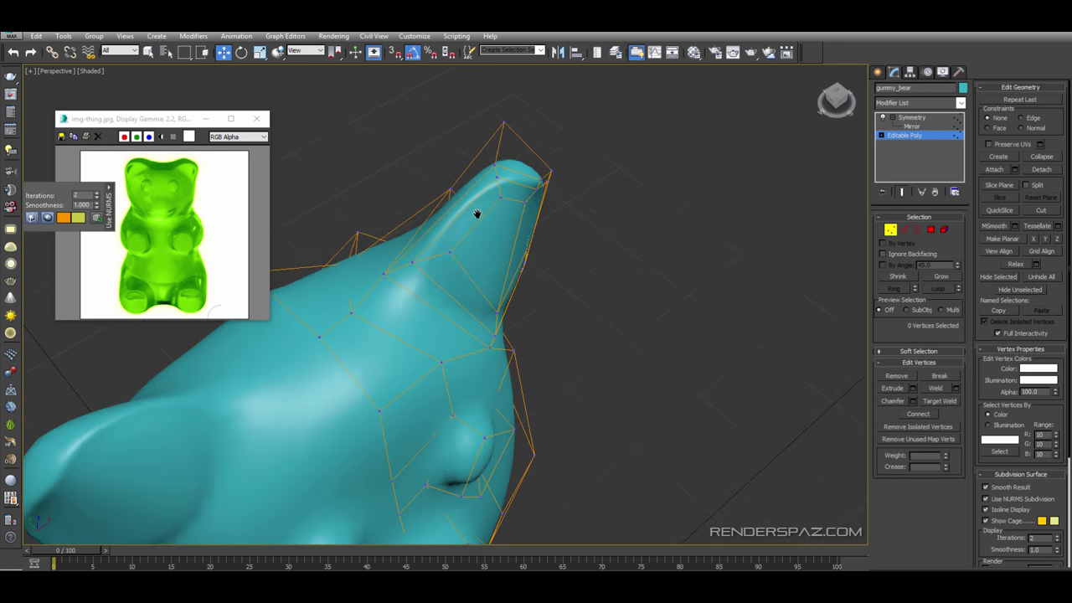
pyautogui.scroll(-3, 606, 232)
pyautogui.keyDown('alt'); pyautogui.moveTo(476, 216); pyautogui.dragTo(564, 201, button='middle'); pyautogui.keyUp('alt')
pyautogui.click(889, 229)
pyautogui.click(608, 319)
pyautogui.scroll(-3, 609, 319)
pyautogui.moveTo(609, 320)
pyautogui.keyDown('alt'); pyautogui.mouseDown(button='middle')
pyautogui.moveTo(649, 344)
pyautogui.moveTo(595, 309)
pyautogui.mouseUp(button='middle'); pyautogui.keyUp('alt')
pyautogui.press('f')
pyautogui.moveTo(569, 444); pyautogui.dragTo(565, 312, button='middle')
pyautogui.scroll(-2, 565, 313)
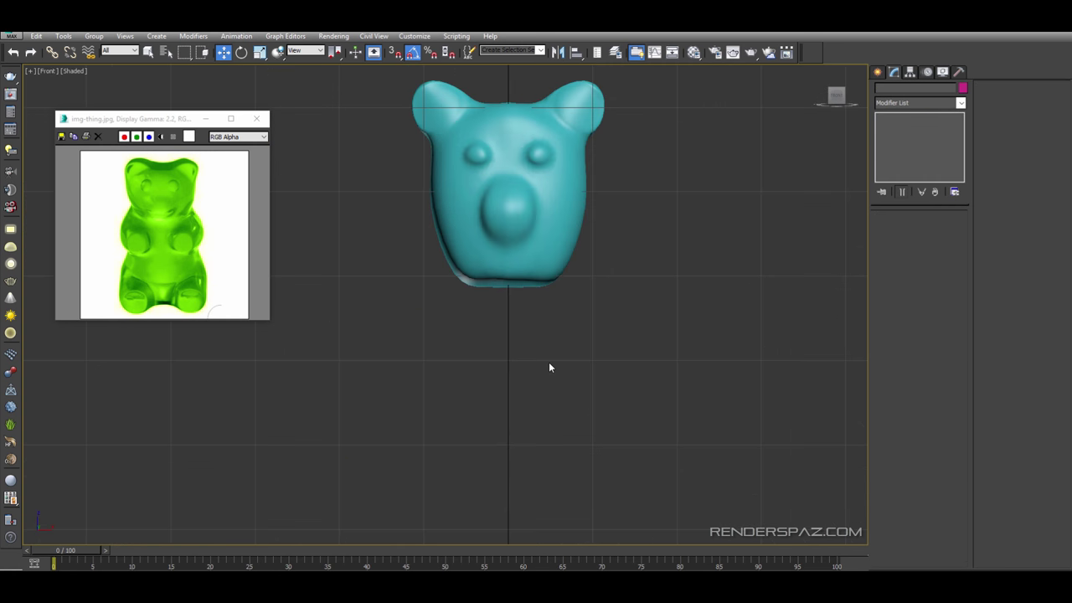
pyautogui.click(541, 274)
pyautogui.scroll(2, 541, 275)
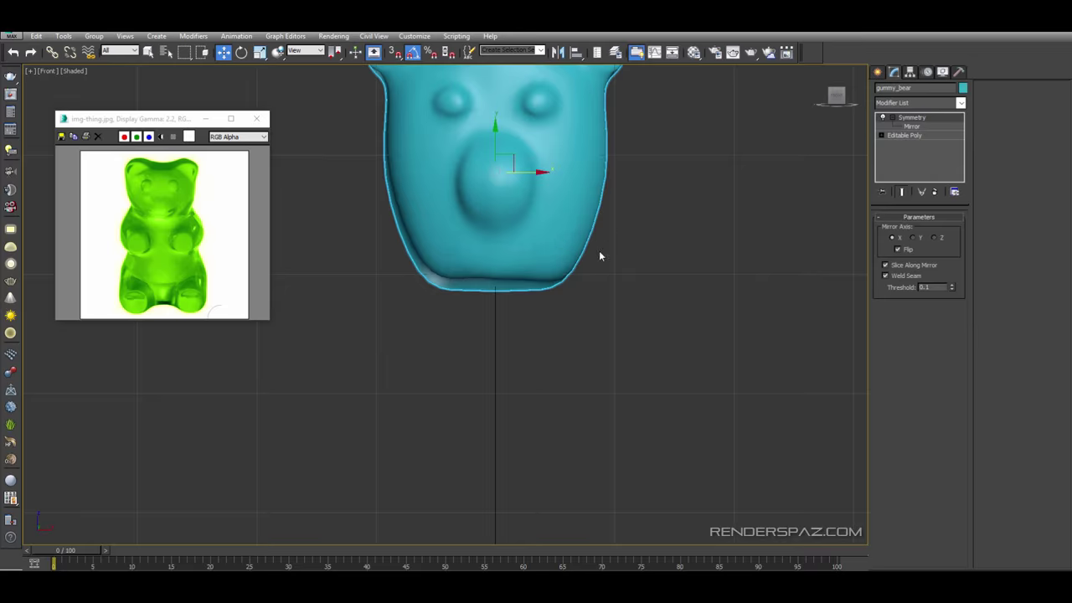
pyautogui.press('p')
pyautogui.scroll(-3, 599, 250)
pyautogui.keyDown('alt'); pyautogui.moveTo(599, 250); pyautogui.dragTo(557, 222, button='middle'); pyautogui.keyUp('alt')
pyautogui.click(883, 119)
pyautogui.click(883, 119)
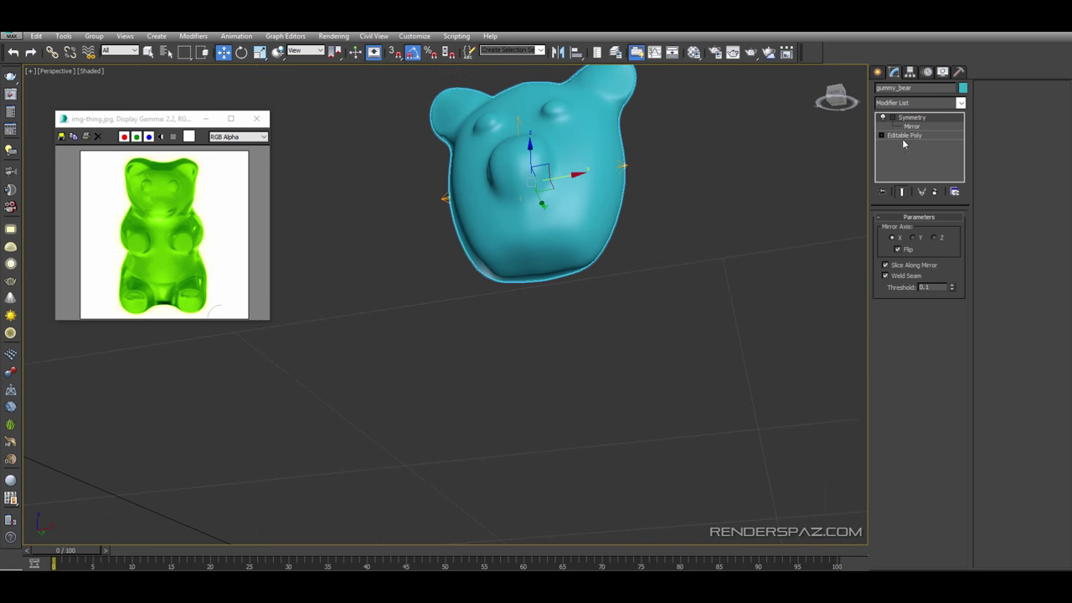
# - Select the four polygons on the underside of the head's editable half
pyautogui.click(905, 135)
pyautogui.click(930, 229)
pyautogui.click(550, 244)
pyautogui.keyDown('ctrl'); pyautogui.click(579, 241); pyautogui.keyUp('ctrl')
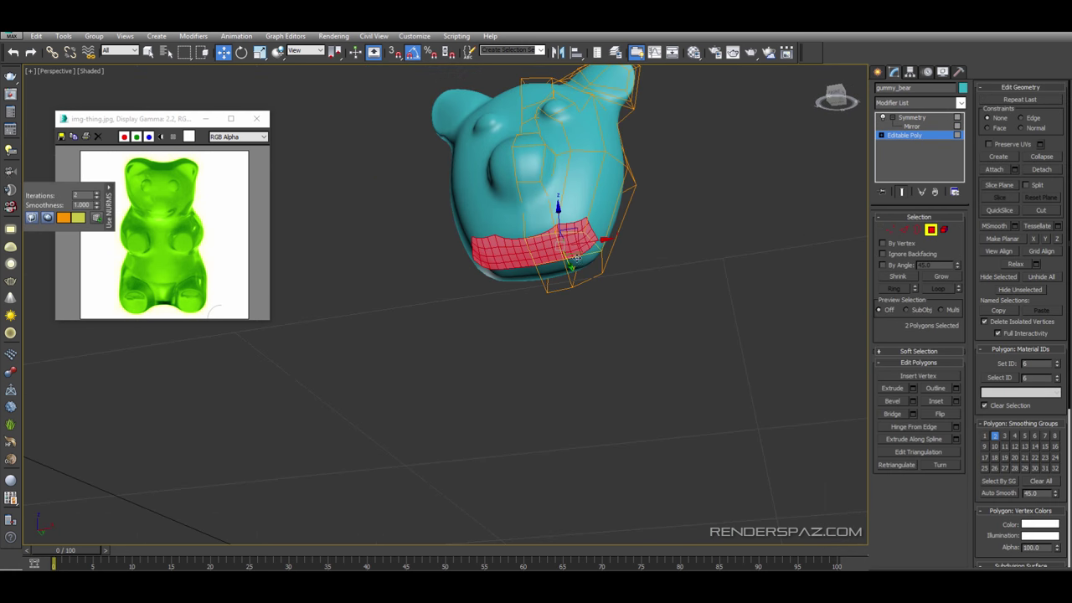
pyautogui.keyDown('ctrl'); pyautogui.click(580, 261); pyautogui.keyUp('ctrl')
pyautogui.keyDown('ctrl'); pyautogui.click(548, 270); pyautogui.keyUp('ctrl')
pyautogui.keyDown('alt'); pyautogui.moveTo(539, 308); pyautogui.dragTo(555, 329, button='middle'); pyautogui.keyUp('alt')
# - Try to extrude the selected underside polygons downward, and undo the extrusion
pyautogui.hotkey('shift', 'e')
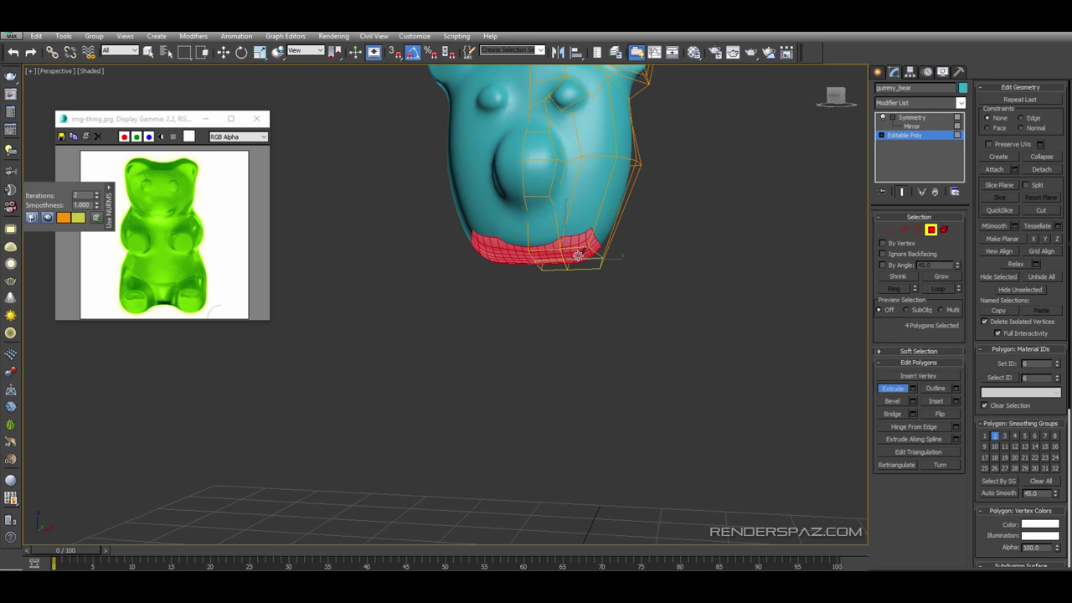
pyautogui.moveTo(578, 255); pyautogui.dragTo(576, 239)
pyautogui.moveTo(583, 312)
pyautogui.keyDown('alt'); pyautogui.mouseDown(button='middle')
pyautogui.moveTo(591, 330)
pyautogui.moveTo(592, 313)
pyautogui.mouseUp(button='middle'); pyautogui.keyUp('alt')
pyautogui.scroll(3, 592, 313)
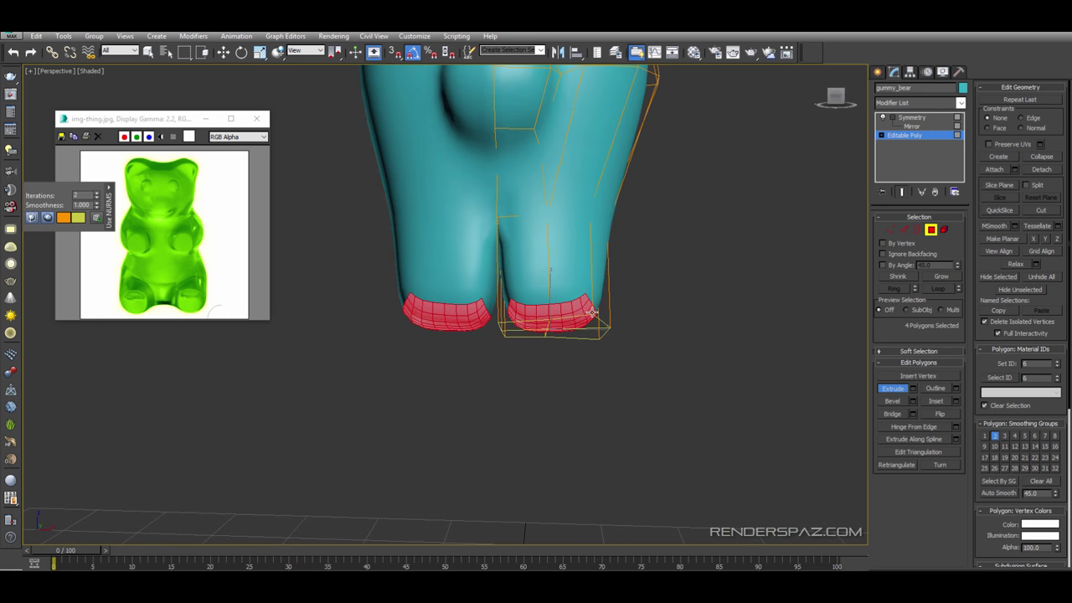
pyautogui.hotkey('ctrl', 'z')
# - Extrude the underside polygons downward to start the torso and delete the inner wall polygons along the mirror seam
pyautogui.moveTo(570, 230); pyautogui.dragTo(574, 206)
pyautogui.press('w')
pyautogui.keyDown('alt'); pyautogui.moveTo(575, 206); pyautogui.dragTo(601, 207, button='middle'); pyautogui.keyUp('alt')
pyautogui.click(516, 323)
pyautogui.press('Delete')
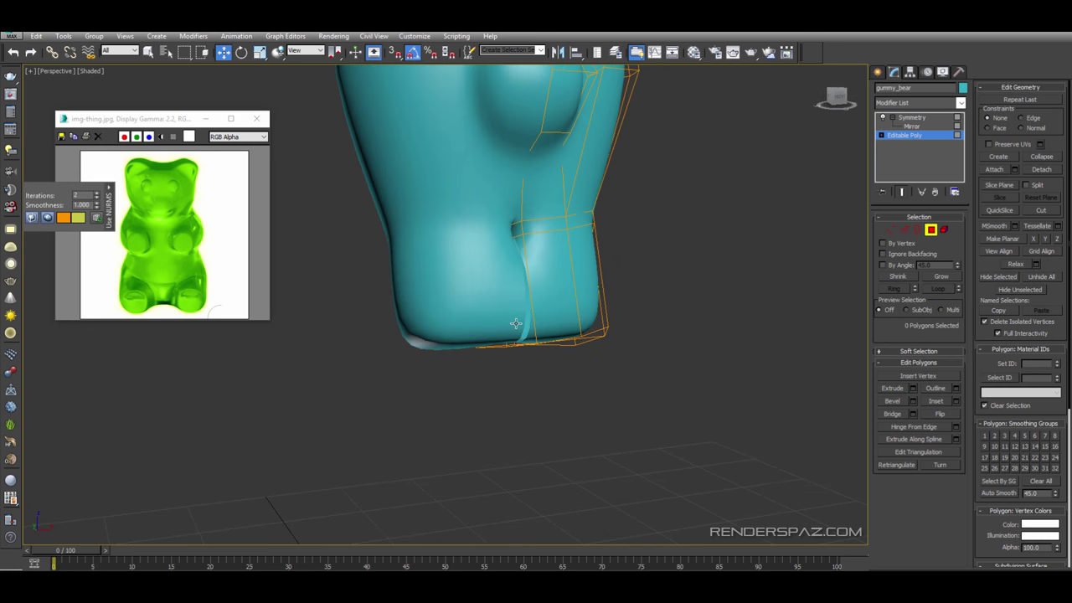
pyautogui.keyDown('alt'); pyautogui.moveTo(527, 339); pyautogui.dragTo(509, 289, button='middle'); pyautogui.keyUp('alt')
pyautogui.keyDown('alt'); pyautogui.moveTo(540, 222); pyautogui.dragTo(528, 212, button='middle'); pyautogui.keyUp('alt')
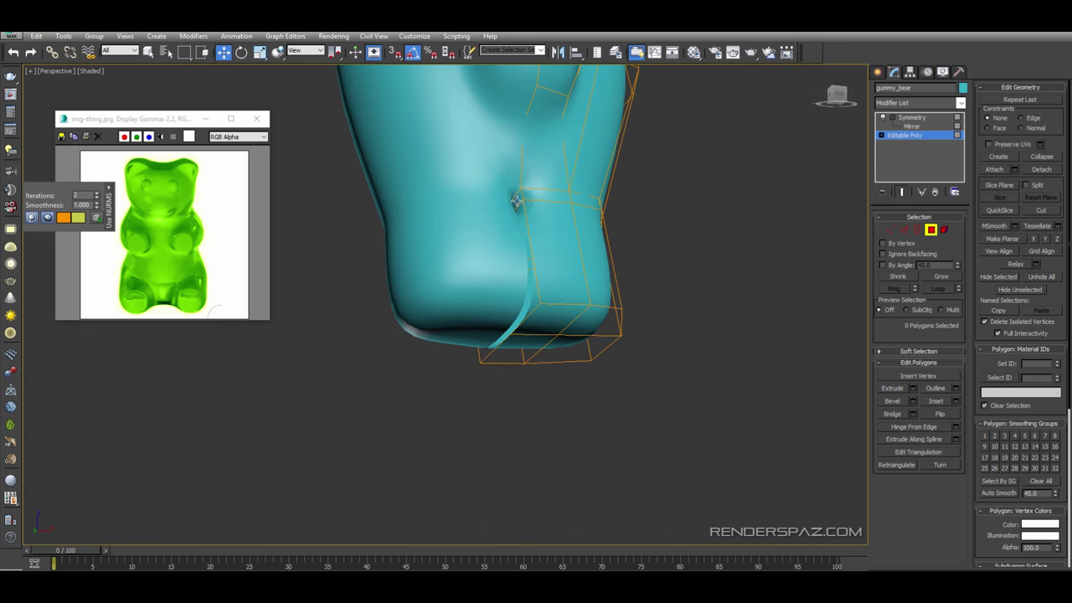
# - Delete the leftover inner polygon at the neck seam and pull the torso's nine bottom vertices down to lengthen the body
pyautogui.click(519, 202)
pyautogui.press('Delete')
pyautogui.click(888, 229)
pyautogui.keyDown('alt'); pyautogui.moveTo(494, 340); pyautogui.dragTo(476, 352, button='middle'); pyautogui.keyUp('alt')
pyautogui.moveTo(471, 355); pyautogui.dragTo(504, 397)
pyautogui.keyDown('alt'); pyautogui.moveTo(504, 397); pyautogui.dragTo(501, 408, button='middle'); pyautogui.keyUp('alt')
pyautogui.moveTo(663, 413); pyautogui.dragTo(664, 414)
pyautogui.moveTo(603, 377); pyautogui.dragTo(598, 304, button='middle')
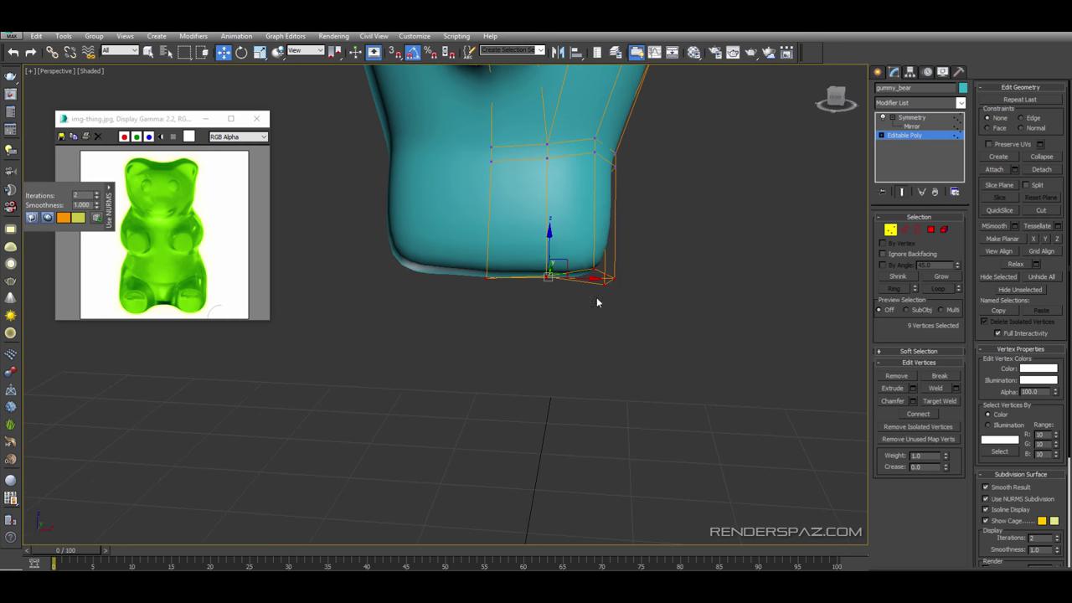
pyautogui.moveTo(595, 278); pyautogui.dragTo(589, 278)
pyautogui.hotkey('ctrl', 'z')
pyautogui.moveTo(550, 247); pyautogui.dragTo(549, 475)
pyautogui.scroll(-6, 562, 347)
# - Flatten the torso's bottom vertices to one level in the side view and move them further down
pyautogui.keyDown('alt'); pyautogui.moveTo(562, 347); pyautogui.dragTo(509, 362, button='middle'); pyautogui.keyUp('alt')
pyautogui.moveTo(587, 386); pyautogui.dragTo(603, 385)
pyautogui.press('f')
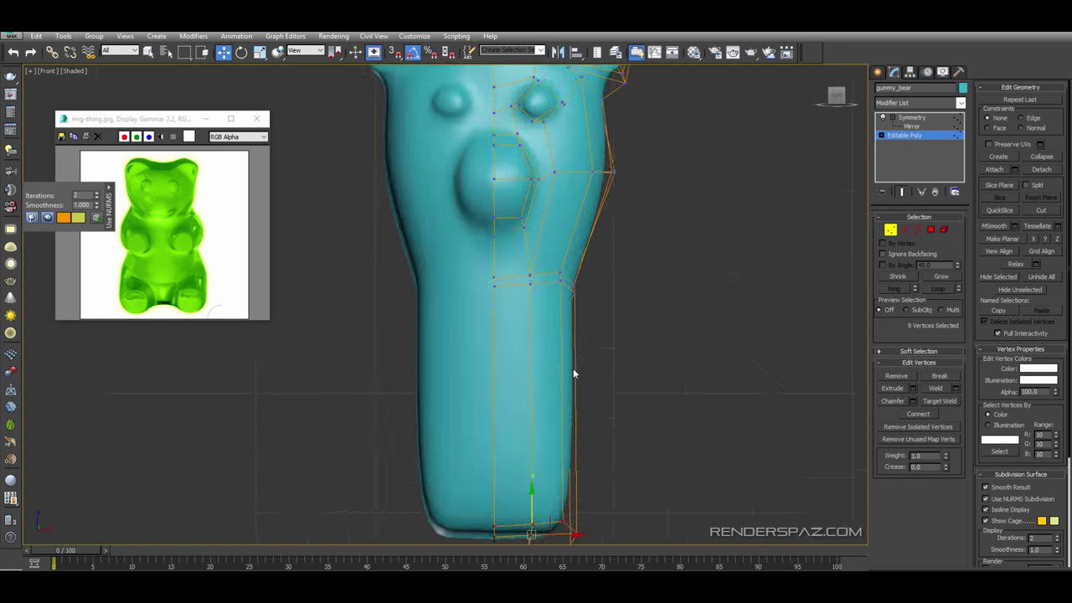
pyautogui.press('l')
pyautogui.moveTo(576, 366); pyautogui.dragTo(554, 326, button='middle')
pyautogui.scroll(-3, 555, 326)
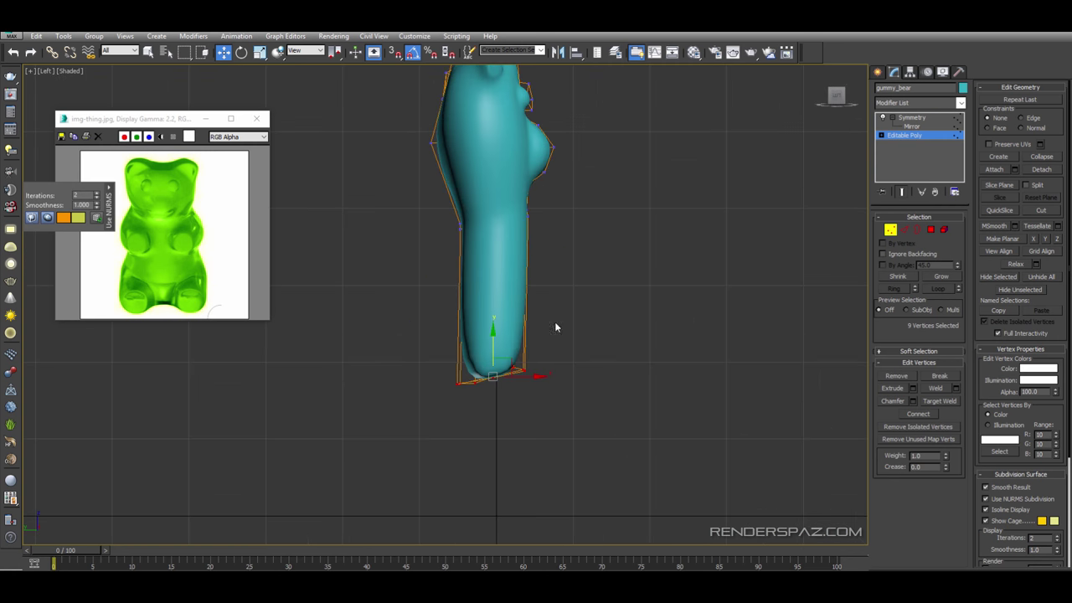
pyautogui.click(260, 52)
pyautogui.click(224, 52)
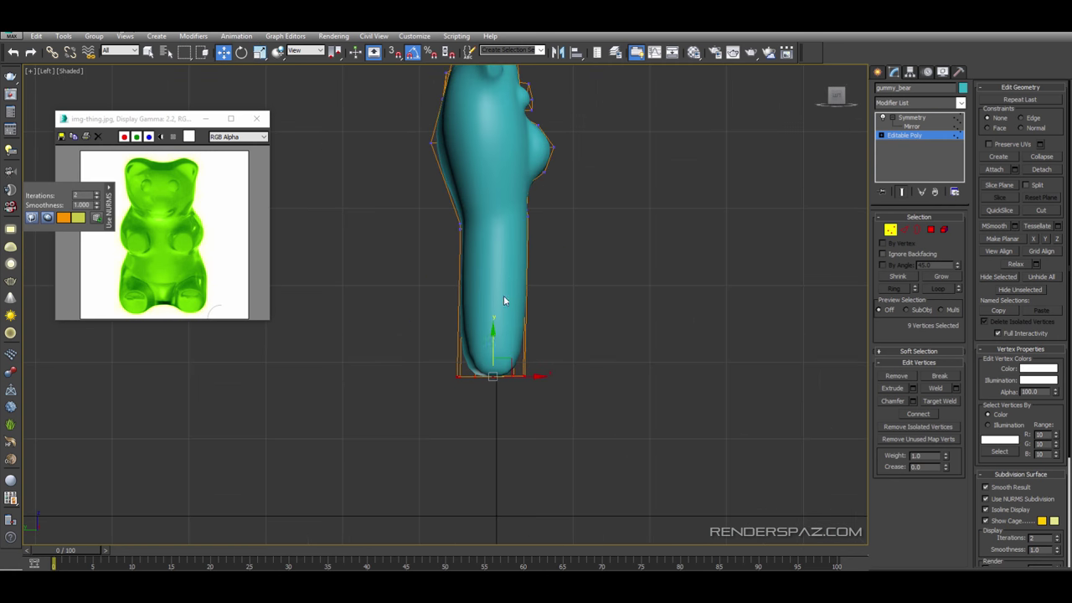
pyautogui.moveTo(495, 340); pyautogui.dragTo(495, 385)
pyautogui.click(788, 229)
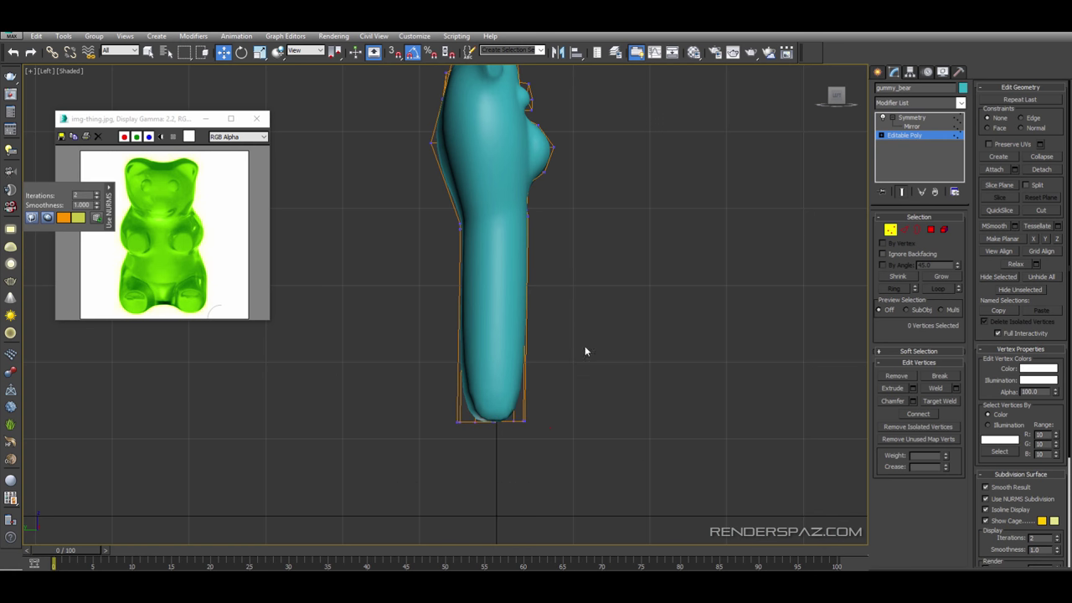
# - Pull the three front vertices of the upper neck loop outward so the chin overhangs the torso
pyautogui.press('p')
pyautogui.keyDown('alt'); pyautogui.moveTo(578, 350); pyautogui.dragTo(457, 312, button='middle'); pyautogui.keyUp('alt')
pyautogui.scroll(3, 413, 256)
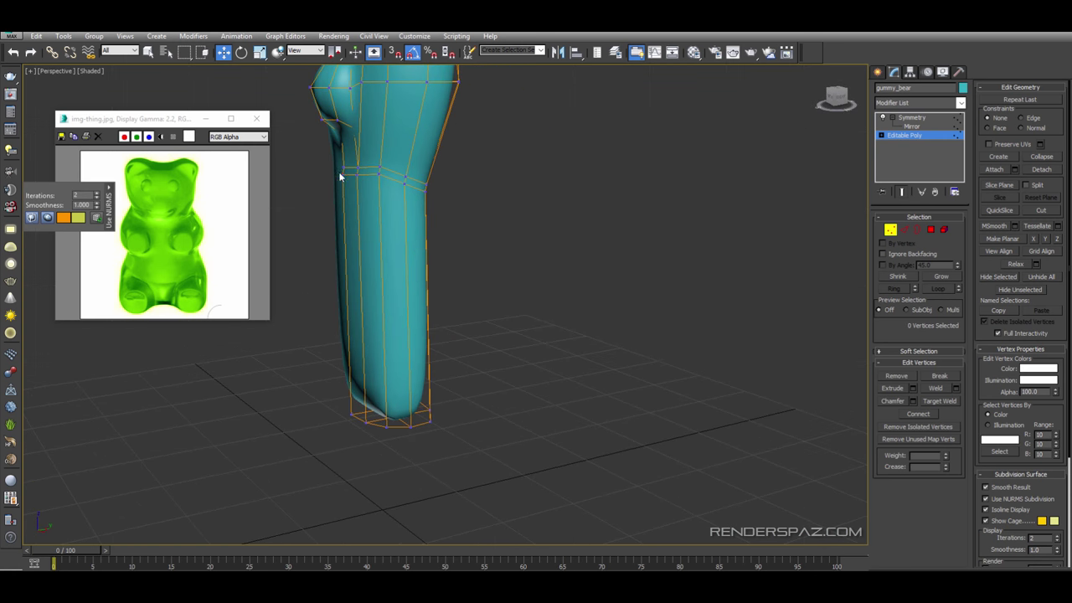
pyautogui.scroll(2, 341, 168)
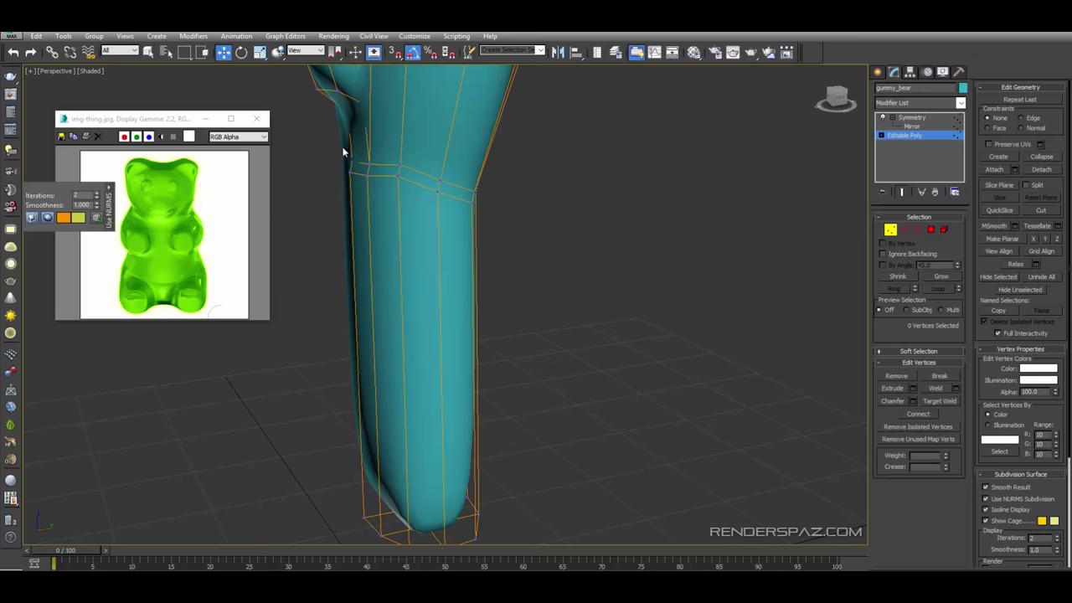
pyautogui.moveTo(400, 164); pyautogui.dragTo(367, 165)
pyautogui.scroll(-3, 369, 165)
pyautogui.moveTo(373, 164)
pyautogui.keyDown('alt'); pyautogui.mouseDown(button='middle')
pyautogui.moveTo(449, 134)
pyautogui.moveTo(380, 164)
pyautogui.mouseUp(button='middle'); pyautogui.keyUp('alt')
pyautogui.scroll(3, 380, 163)
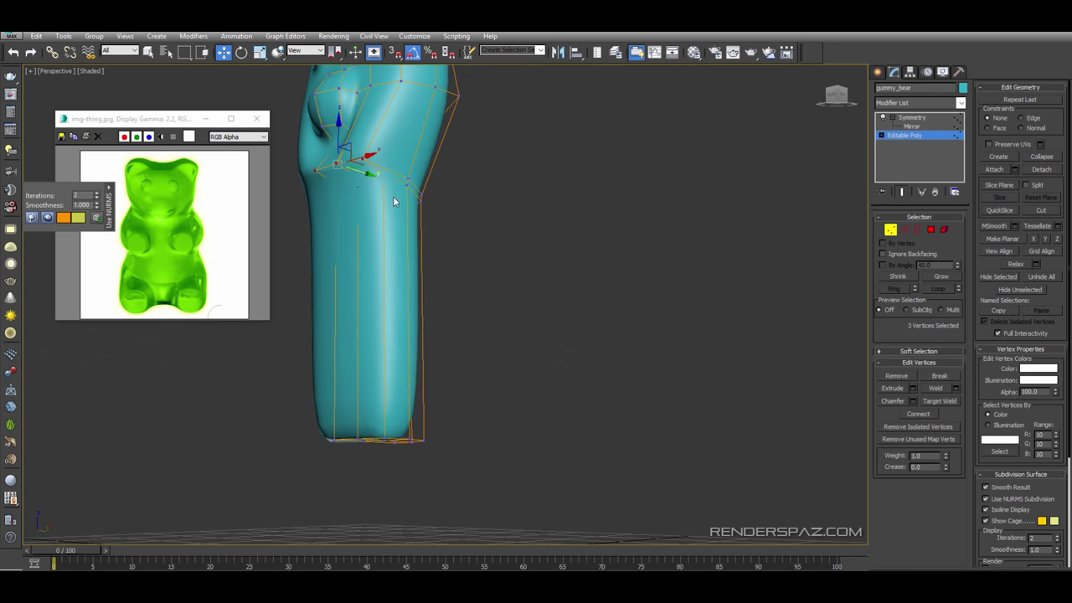
# - Reposition the side vertex of the upper neck loop below the jaw
pyautogui.press('F3')
pyautogui.press('F3')
pyautogui.click(406, 177)
pyautogui.moveTo(440, 170)
pyautogui.mouseDown()
pyautogui.moveTo(451, 170)
pyautogui.moveTo(431, 181)
pyautogui.mouseUp()
pyautogui.click(407, 185)
pyautogui.click(393, 395)
pyautogui.keyDown('alt'); pyautogui.moveTo(393, 396); pyautogui.dragTo(388, 408, button='middle'); pyautogui.keyUp('alt')
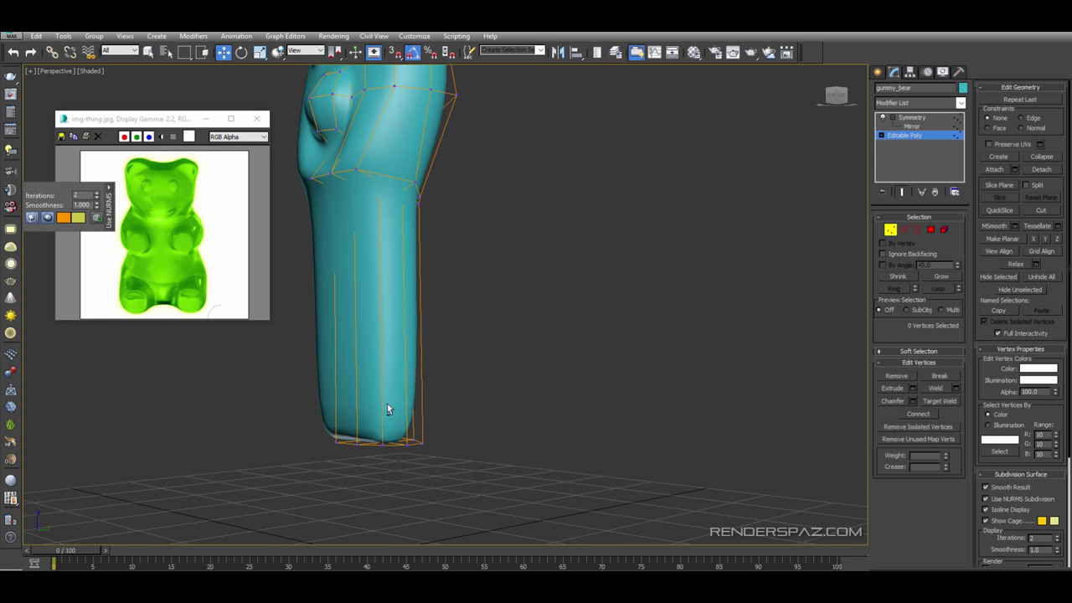
# - Connect the seven vertical torso edges with a horizontal loop and pull its front vertices forward to bulge the belly
pyautogui.click(904, 229)
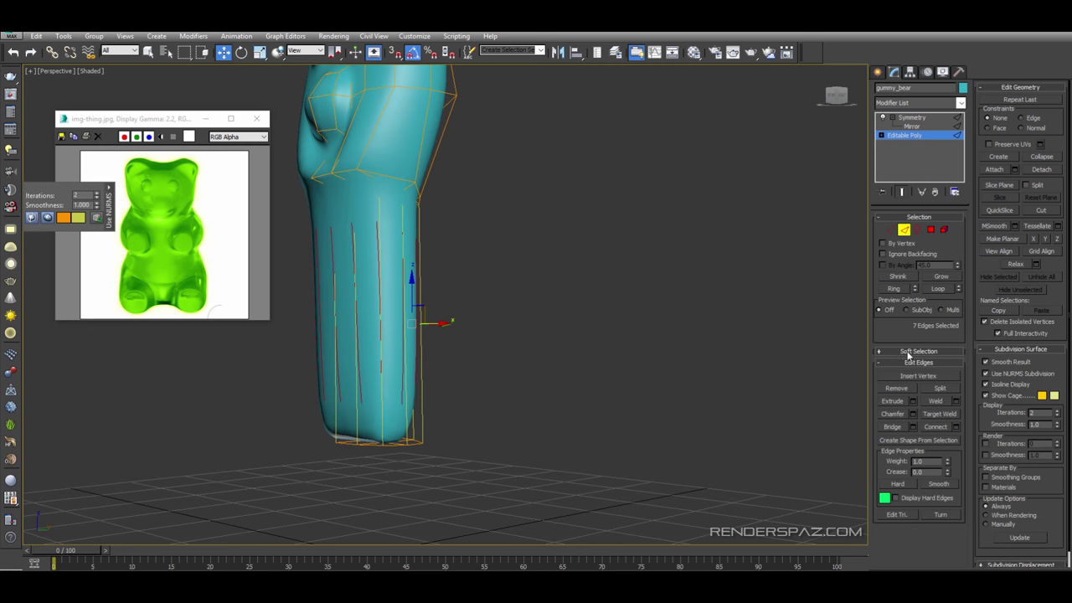
pyautogui.click(931, 428)
pyautogui.click(891, 229)
pyautogui.keyDown('alt'); pyautogui.moveTo(392, 321); pyautogui.dragTo(441, 327, button='middle'); pyautogui.keyUp('alt')
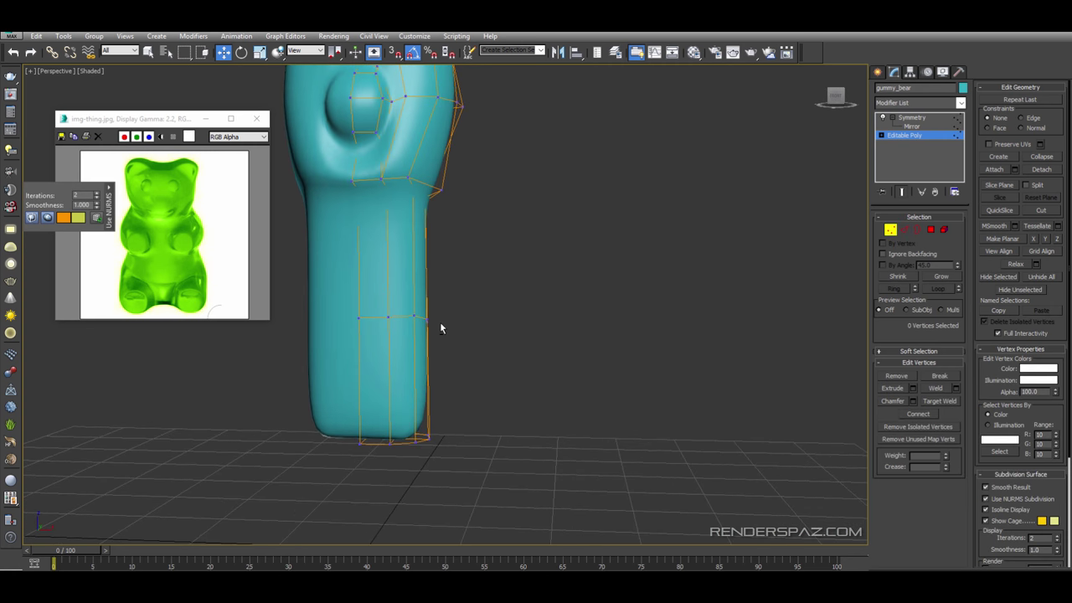
pyautogui.moveTo(442, 334); pyautogui.dragTo(444, 339)
pyautogui.moveTo(442, 319); pyautogui.dragTo(380, 326)
pyautogui.keyDown('alt'); pyautogui.moveTo(410, 331); pyautogui.dragTo(368, 365, button='middle'); pyautogui.keyUp('alt')
pyautogui.moveTo(411, 311); pyautogui.dragTo(383, 301)
pyautogui.keyDown('alt'); pyautogui.moveTo(382, 301); pyautogui.dragTo(350, 345, button='middle'); pyautogui.keyUp('alt')
# - Scale up the nine bottom vertices of the torso to widen its base
pyautogui.moveTo(350, 346); pyautogui.dragTo(522, 434)
pyautogui.click(260, 53)
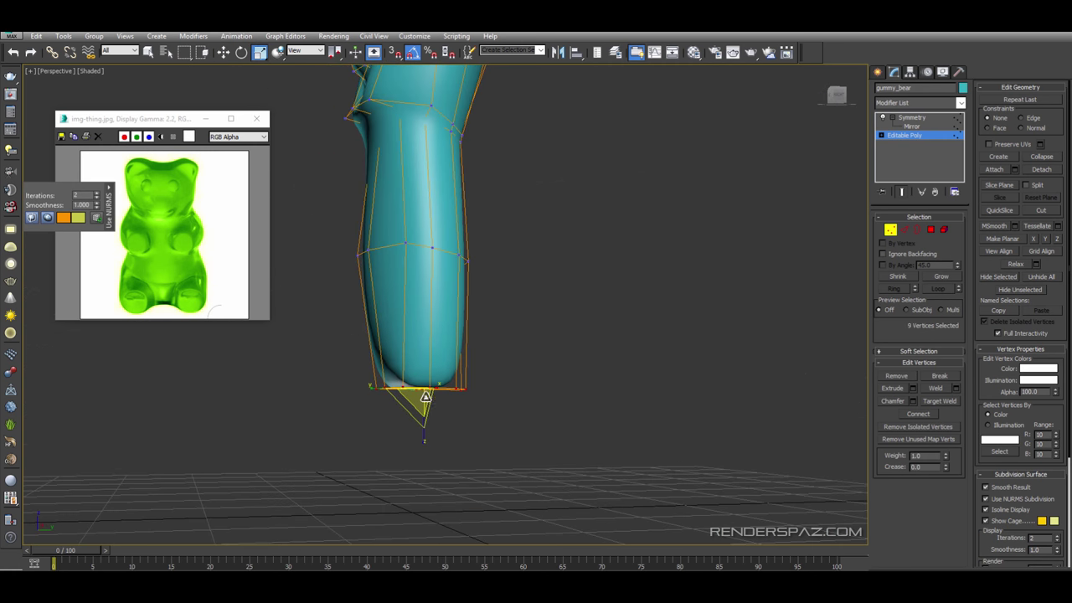
pyautogui.moveTo(425, 397); pyautogui.dragTo(475, 323)
# - Select the seven vertices of the mid-torso loop and rescale them to even out the body's taper
pyautogui.moveTo(446, 273); pyautogui.dragTo(445, 323, button='middle')
pyautogui.moveTo(332, 289); pyautogui.dragTo(497, 325)
pyautogui.moveTo(414, 309); pyautogui.dragTo(424, 289)
pyautogui.keyDown('alt'); pyautogui.moveTo(425, 290); pyautogui.dragTo(500, 303, button='middle'); pyautogui.keyUp('alt')
pyautogui.hotkey('ctrl', 'z')
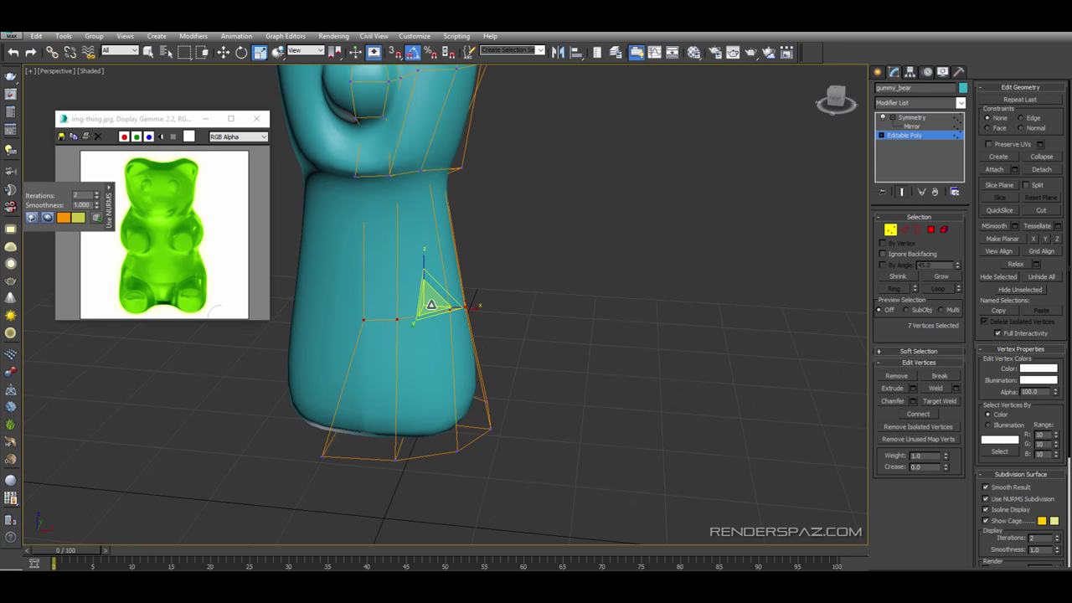
pyautogui.moveTo(430, 304); pyautogui.dragTo(423, 299)
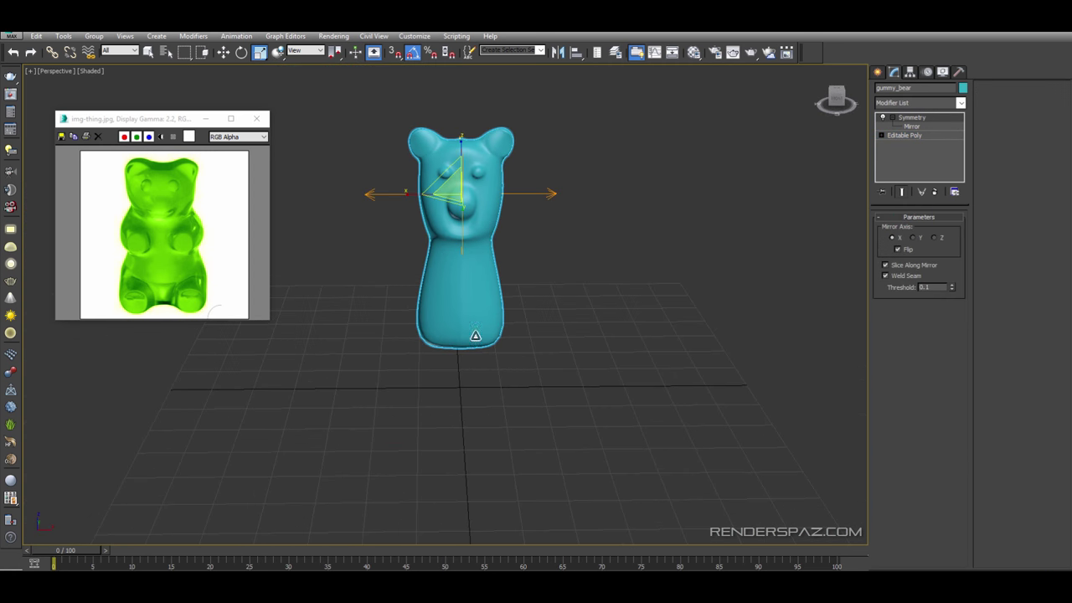
# - Move the middle and bottom front seam vertices of the torso onto the mirror centre line
pyautogui.click(897, 136)
pyautogui.click(890, 230)
pyautogui.scroll(5, 469, 304)
pyautogui.click(426, 290)
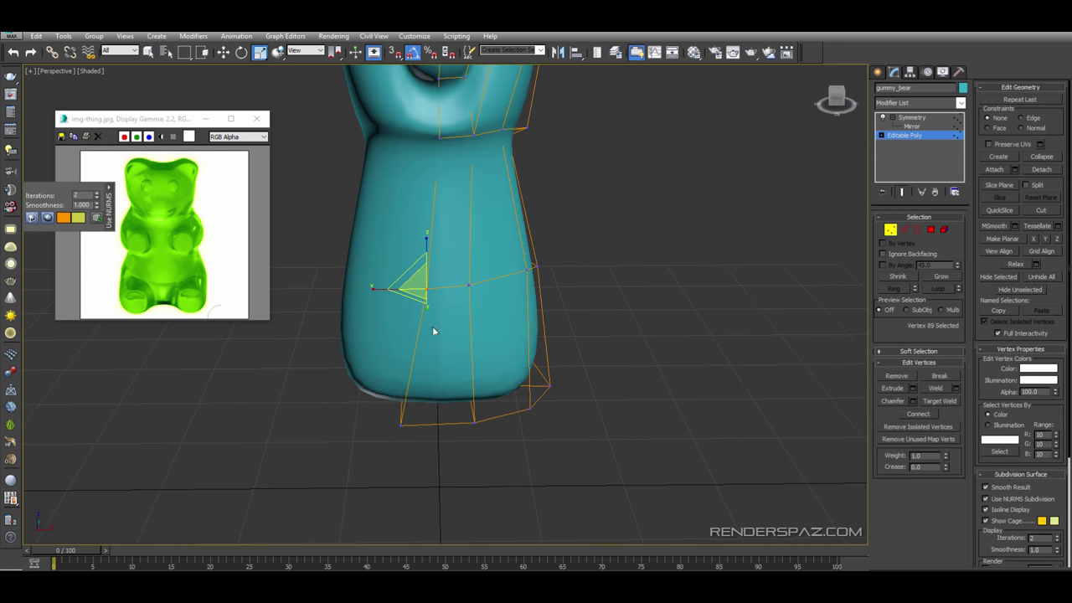
pyautogui.click(224, 53)
pyautogui.rightClick(502, 584)
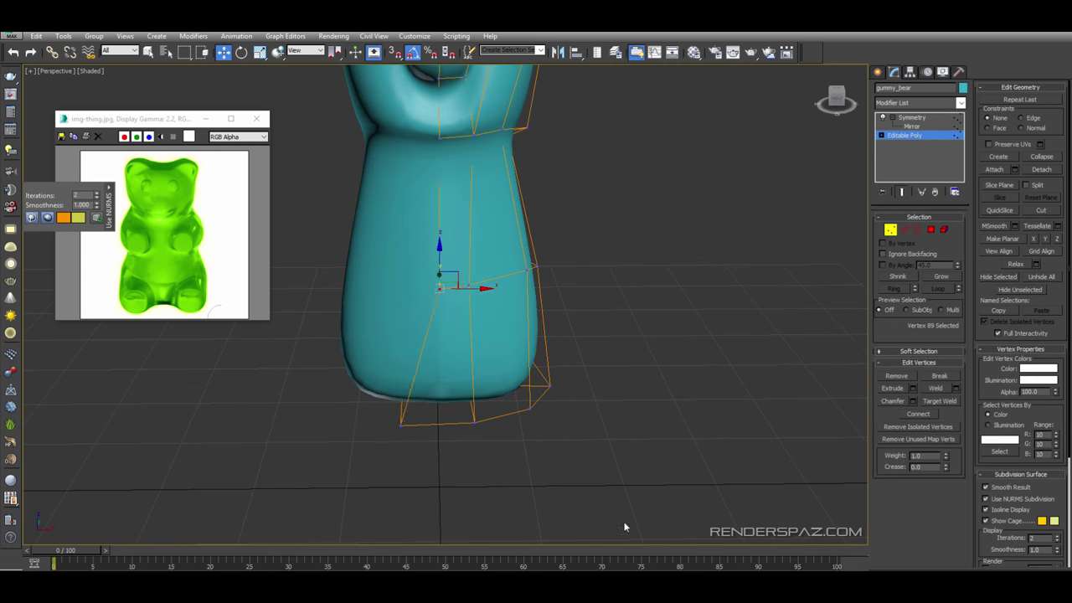
pyautogui.keyDown('alt'); pyautogui.moveTo(626, 526); pyautogui.dragTo(598, 469, button='middle'); pyautogui.keyUp('alt')
pyautogui.click(354, 357)
pyautogui.rightClick(502, 583)
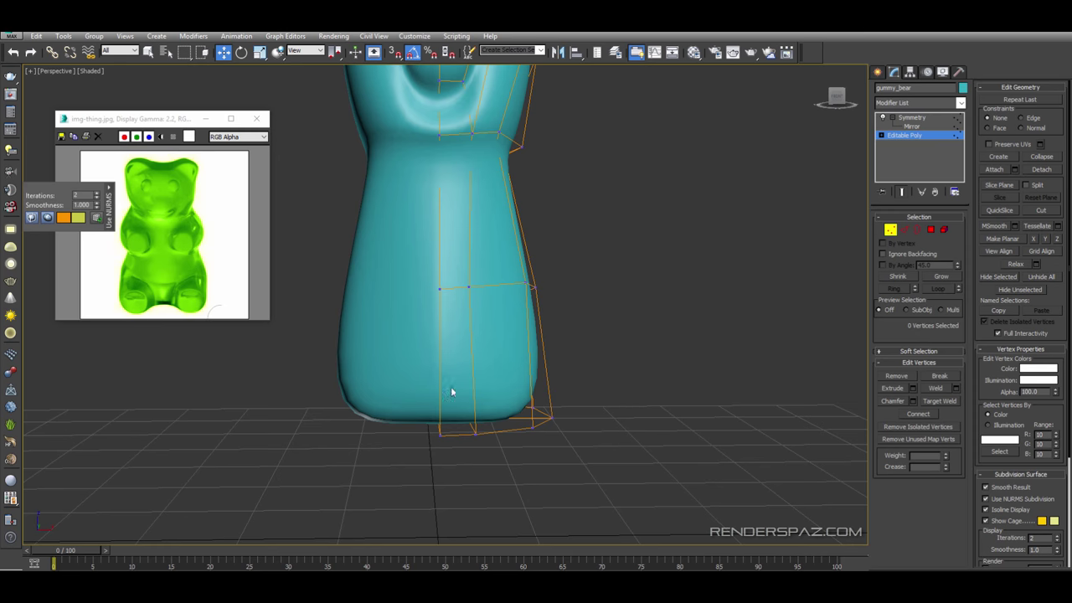
# - Move the mid-torso seam vertex on the back onto the mirror centre line
pyautogui.keyDown('alt'); pyautogui.moveTo(550, 283); pyautogui.dragTo(388, 304, button='middle'); pyautogui.keyUp('alt')
pyautogui.click(424, 307)
pyautogui.rightClick(502, 584)
pyautogui.click(435, 191)
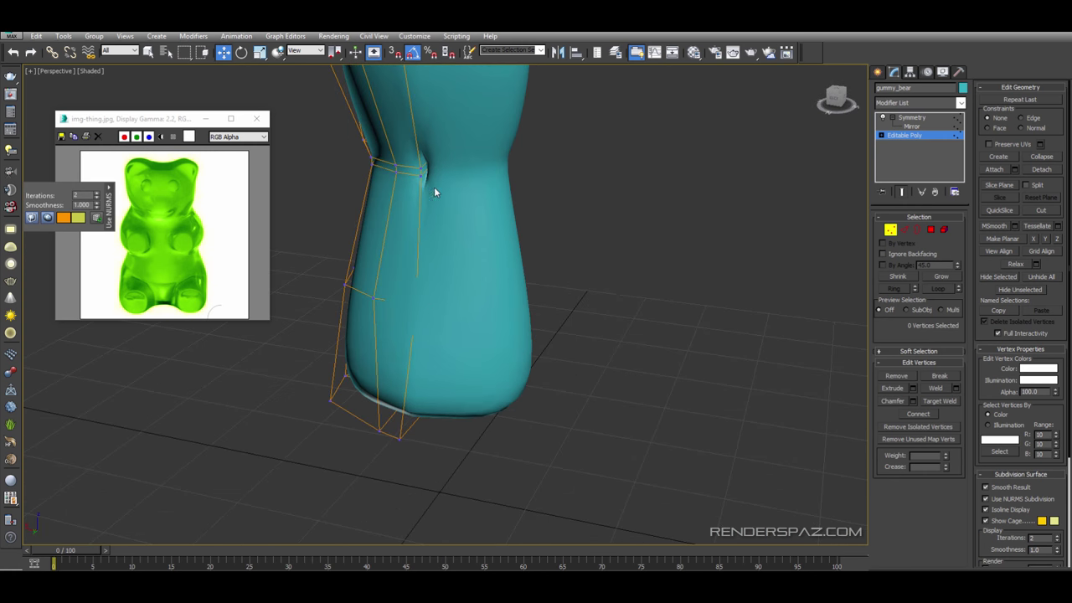
# - Delete the inner polygon at the back of the neck seam and select the seam vertex beside it
pyautogui.click(930, 229)
pyautogui.click(424, 181)
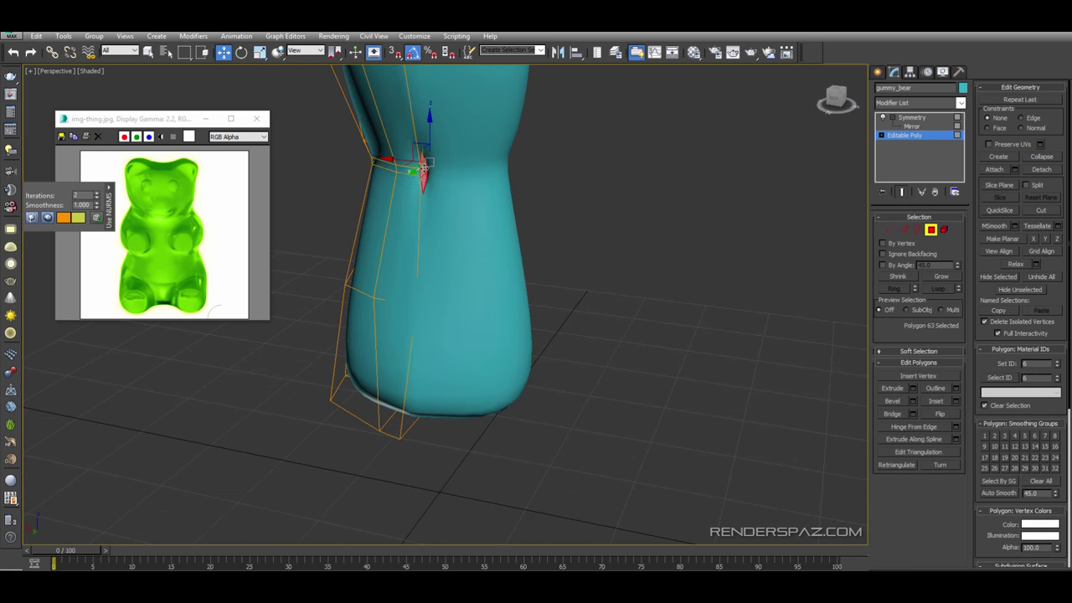
pyautogui.press('Delete')
pyautogui.click(904, 229)
pyautogui.click(421, 175)
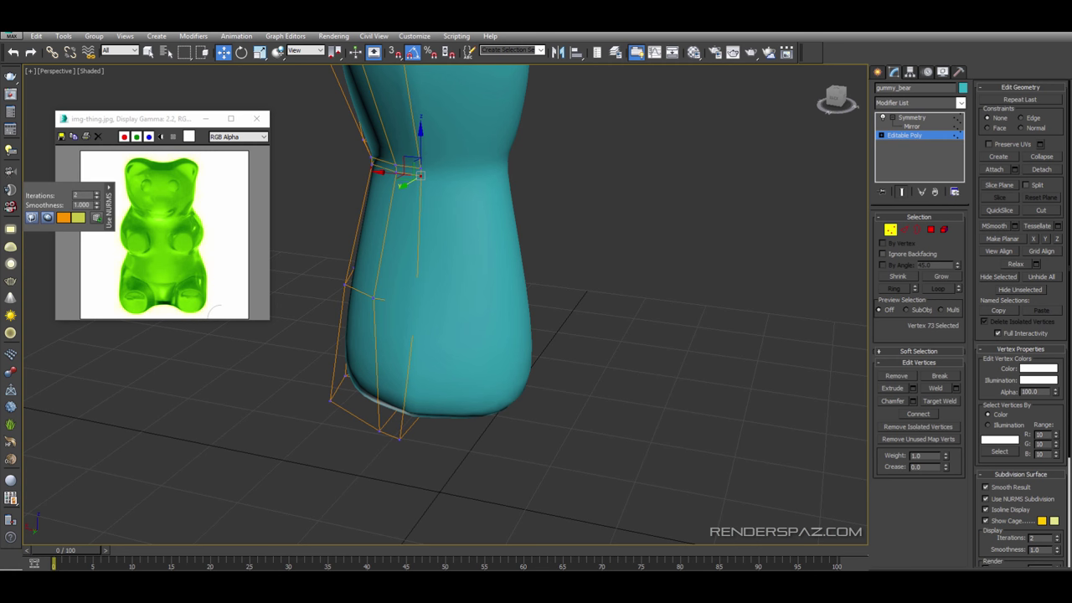
# - Reposition the mid-torso back seam vertex to shape the curve of the back
pyautogui.click(416, 306)
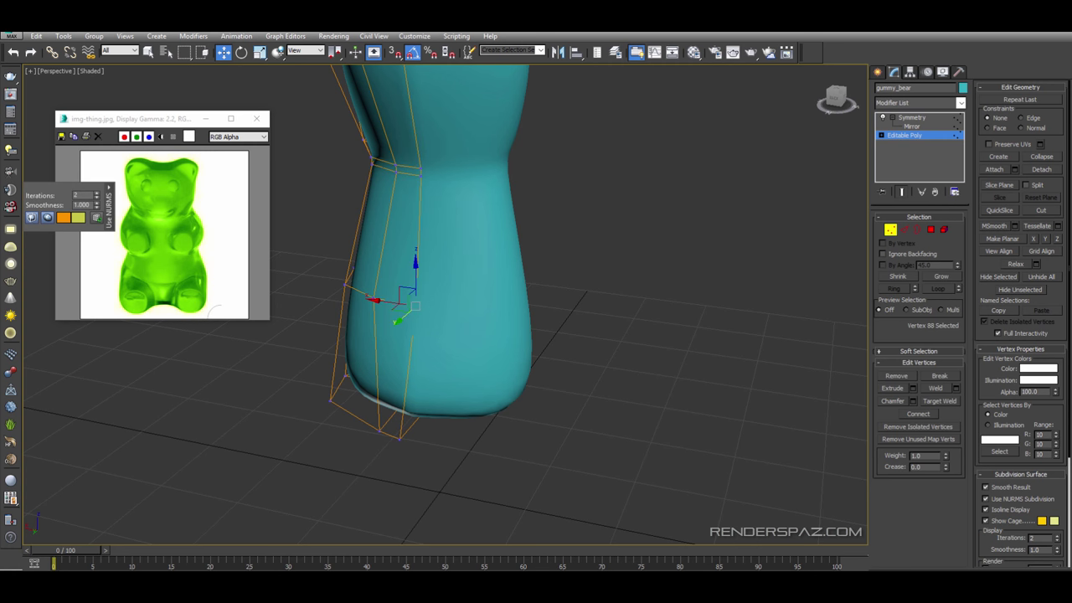
pyautogui.keyDown('alt'); pyautogui.moveTo(416, 306); pyautogui.dragTo(620, 353, button='middle'); pyautogui.keyUp('alt')
pyautogui.click(369, 319)
pyautogui.keyDown('alt'); pyautogui.moveTo(369, 319); pyautogui.dragTo(494, 325, button='middle'); pyautogui.keyUp('alt')
pyautogui.moveTo(387, 325)
pyautogui.mouseDown()
pyautogui.moveTo(406, 328)
pyautogui.moveTo(404, 296)
pyautogui.mouseUp()
pyautogui.press('F3')
pyautogui.press('F3')
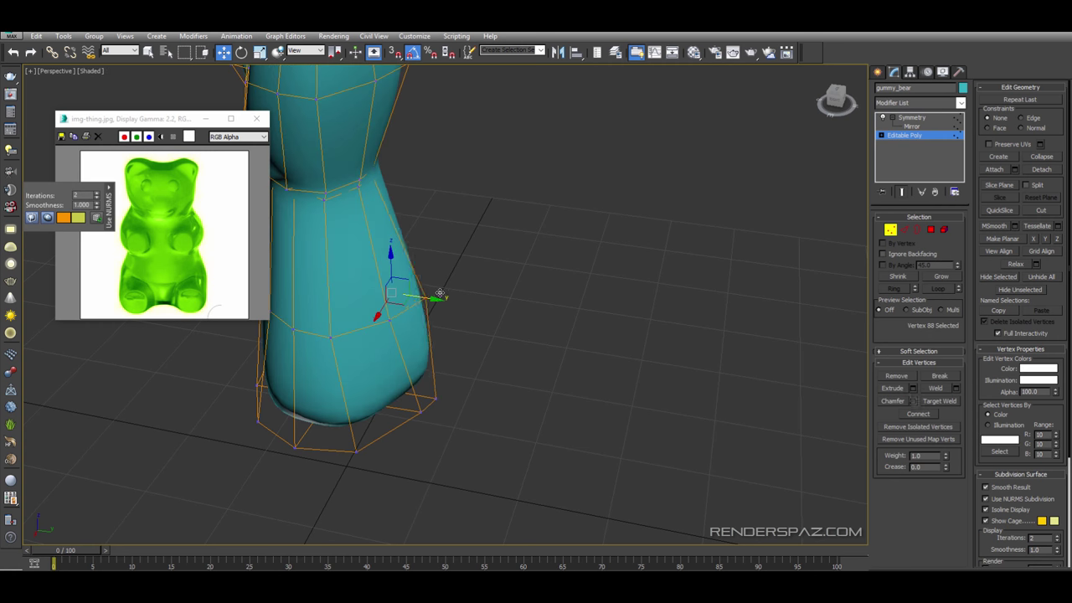
# - Select the four vertices at the back of the neck and move them backward along the Y axis
pyautogui.moveTo(412, 345)
pyautogui.keyDown('alt'); pyautogui.mouseDown(button='middle')
pyautogui.moveTo(448, 329)
pyautogui.moveTo(428, 314)
pyautogui.moveTo(438, 342)
pyautogui.mouseUp(button='middle'); pyautogui.keyUp('alt')
pyautogui.moveTo(433, 242); pyautogui.dragTo(379, 201)
pyautogui.moveTo(421, 221); pyautogui.dragTo(430, 223)
pyautogui.moveTo(429, 224)
pyautogui.keyDown('alt'); pyautogui.mouseDown(button='middle')
pyautogui.moveTo(365, 275)
pyautogui.moveTo(431, 231)
pyautogui.mouseUp(button='middle'); pyautogui.keyUp('alt')
pyautogui.moveTo(440, 225); pyautogui.dragTo(447, 225)
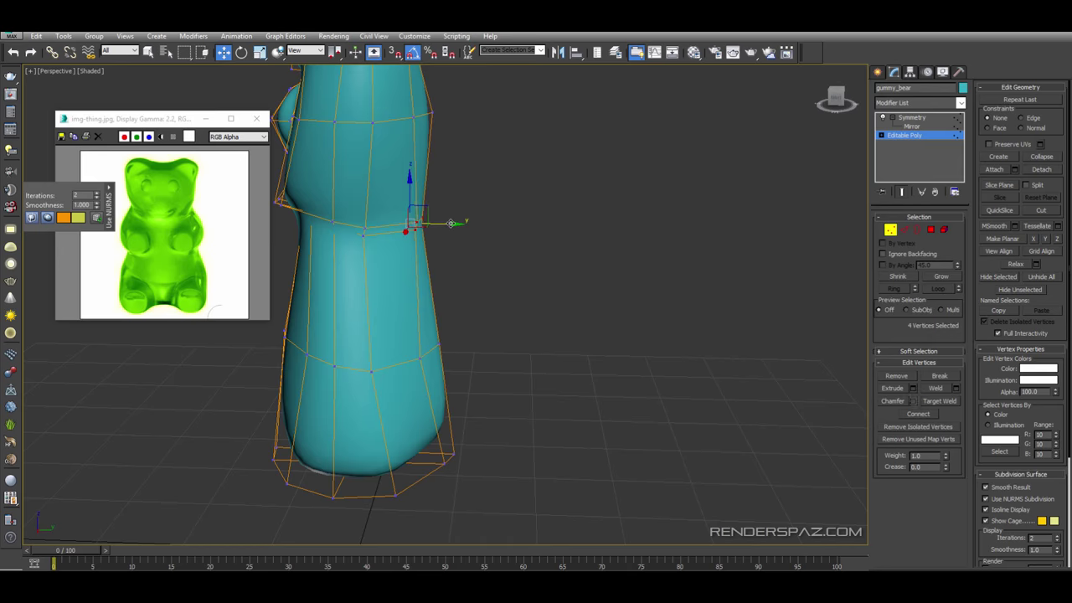
# - Connect the ring of vertical edges between the neck and the mid-torso loop with a new horizontal loop
pyautogui.scroll(-3, 446, 231)
pyautogui.moveTo(444, 235); pyautogui.dragTo(551, 311, button='middle')
pyautogui.scroll(3, 556, 252)
pyautogui.scroll(3, 565, 302)
pyautogui.click(906, 231)
pyautogui.click(485, 290)
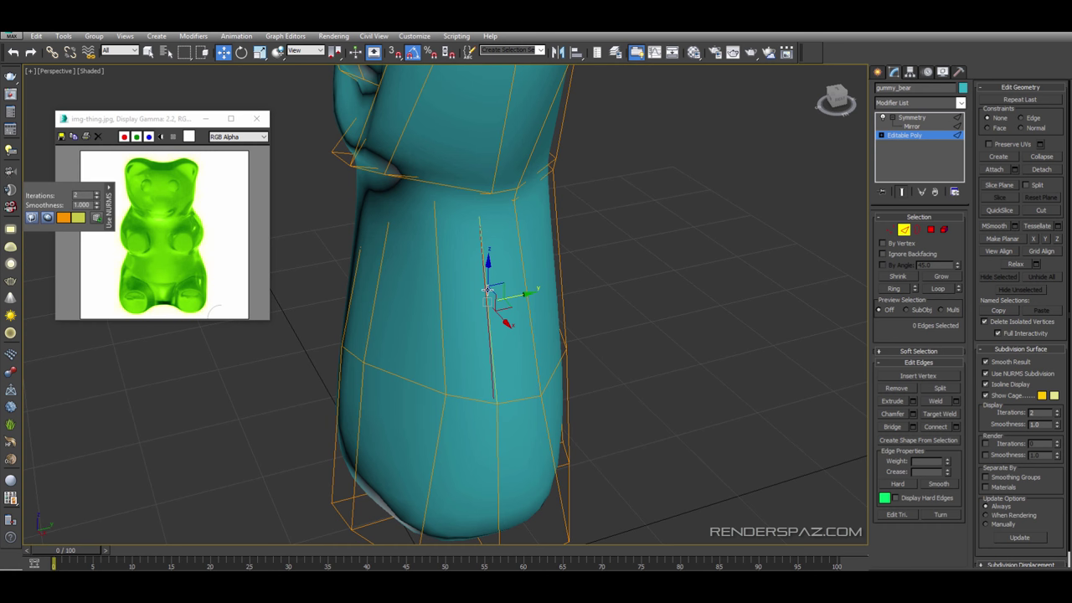
pyautogui.click(893, 291)
pyautogui.click(933, 429)
pyautogui.keyDown('alt'); pyautogui.moveTo(563, 302); pyautogui.dragTo(554, 299, button='middle'); pyautogui.keyUp('alt')
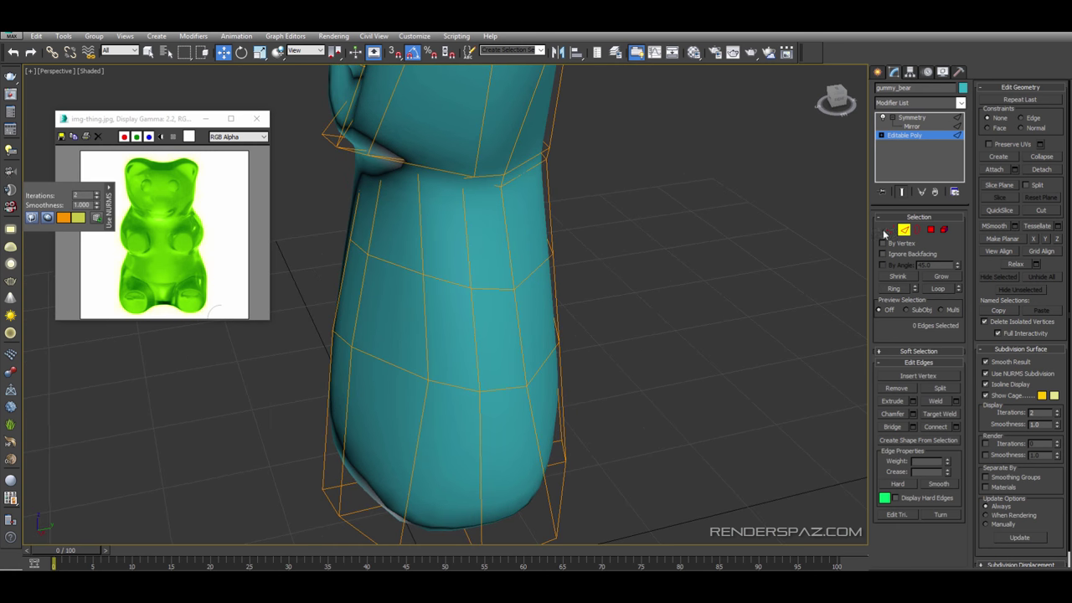
# - Cut new edges on the side of the upper torso to outline the base of the arm
pyautogui.click(889, 232)
pyautogui.moveTo(467, 280); pyautogui.dragTo(438, 286, button='middle')
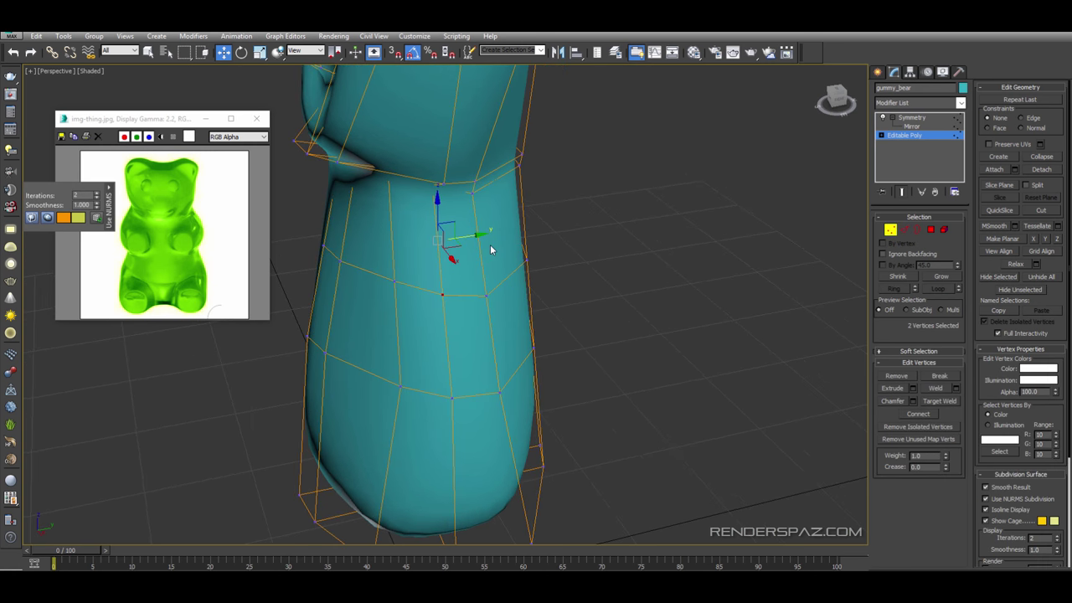
pyautogui.hotkey('alt', 'c')
pyautogui.click(477, 230)
pyautogui.keyDown('alt'); pyautogui.moveTo(513, 246); pyautogui.dragTo(465, 249, button='middle'); pyautogui.keyUp('alt')
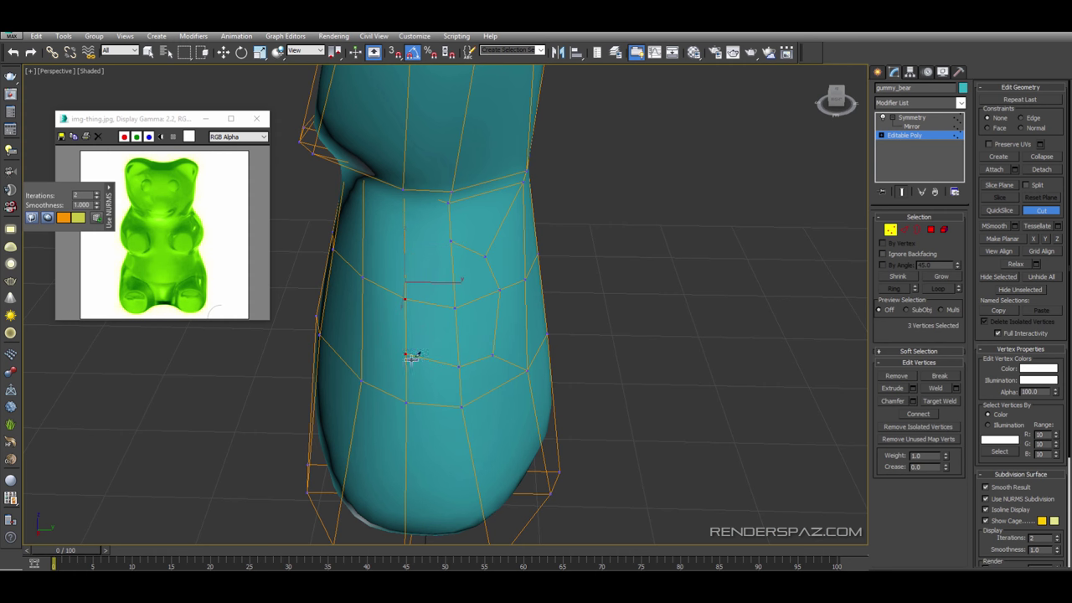
# - Constrain vertex movement to edges and slide the vertex below the arm outline toward the front of the torso
pyautogui.press('w')
pyautogui.click(407, 402)
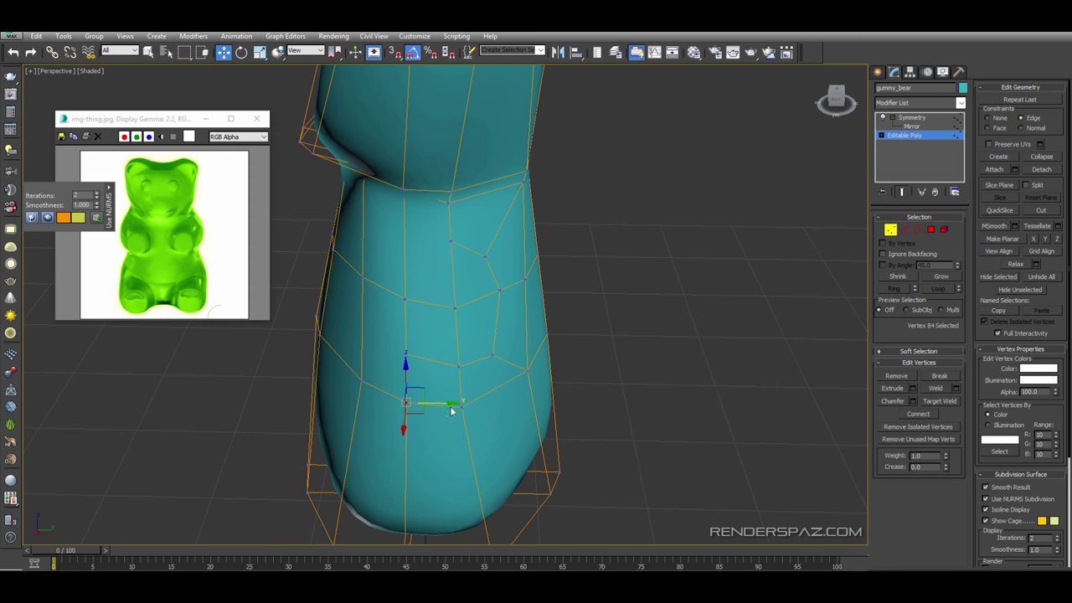
pyautogui.moveTo(451, 407); pyautogui.dragTo(430, 404)
pyautogui.click(409, 232)
# - Cut the missing upper edge of the arm outline and slide its three top vertices up along their edges
pyautogui.hotkey('alt', 'c')
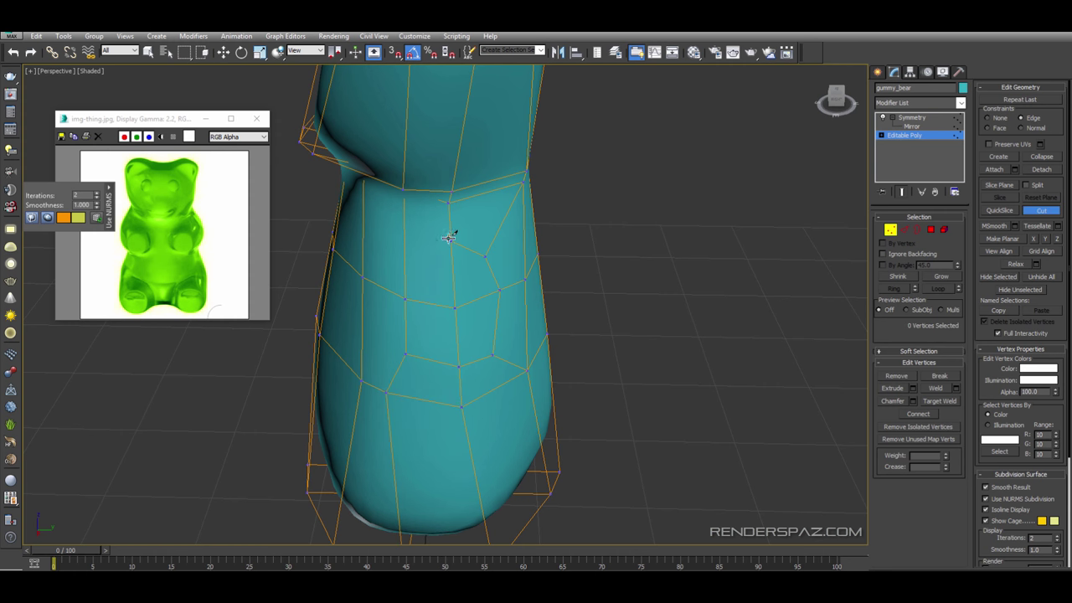
pyautogui.press('w')
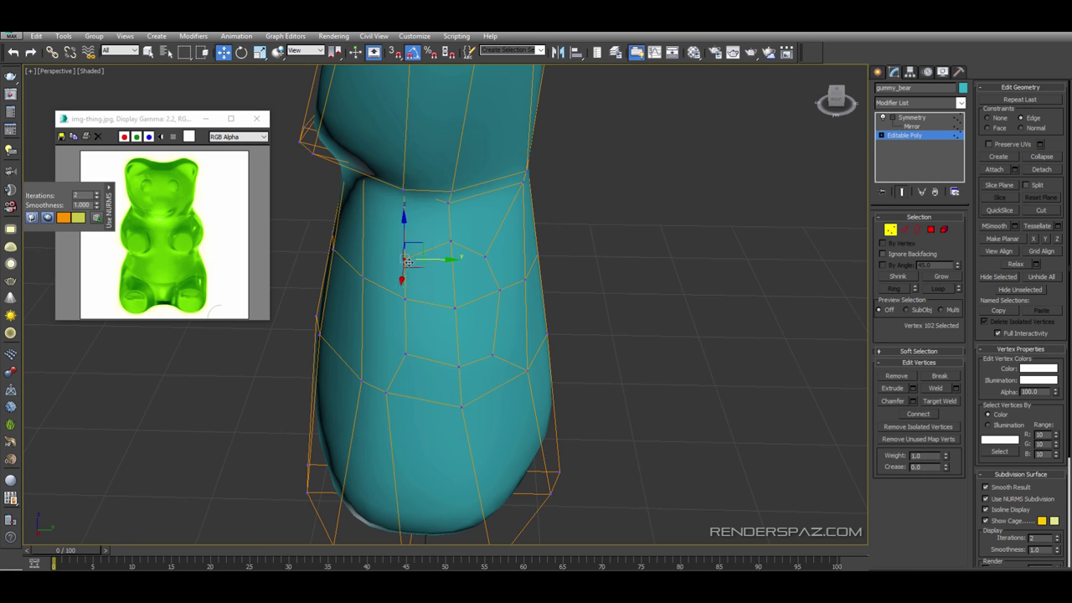
pyautogui.moveTo(408, 261); pyautogui.dragTo(444, 273, button='middle')
pyautogui.moveTo(457, 281); pyautogui.dragTo(473, 304)
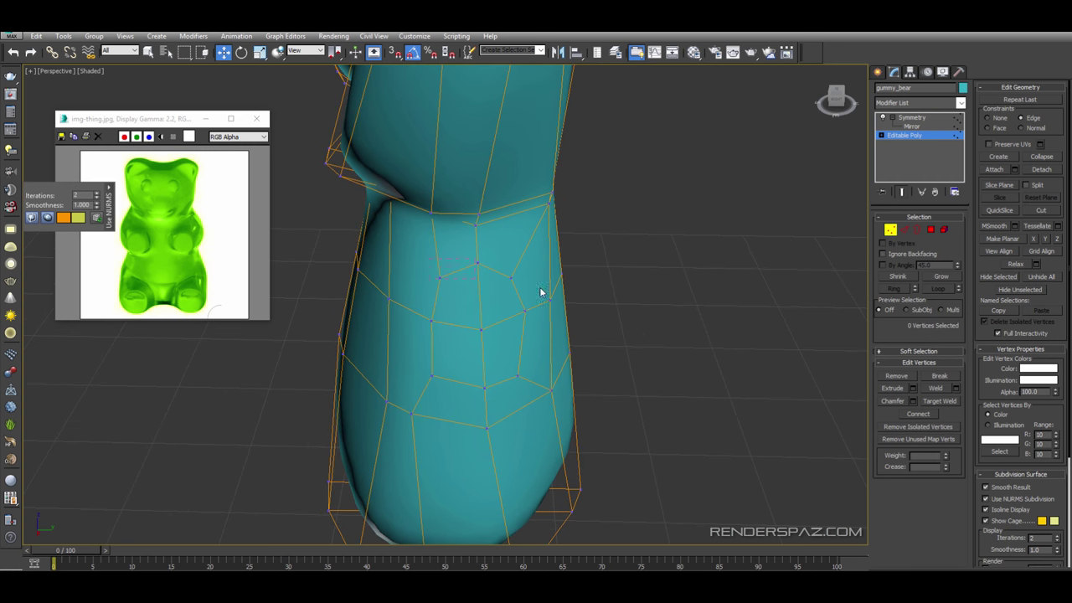
pyautogui.moveTo(478, 227); pyautogui.dragTo(478, 213)
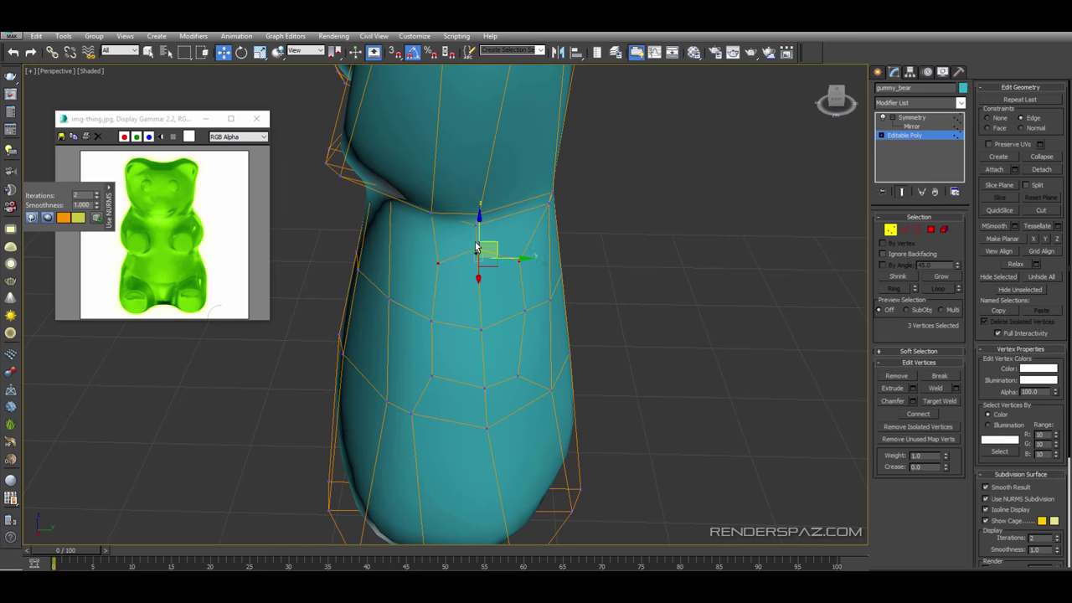
pyautogui.click(578, 314)
# - Select the polygons inside the arm outline on the side of the torso
pyautogui.keyDown('alt'); pyautogui.moveTo(489, 250); pyautogui.dragTo(546, 333, button='middle'); pyautogui.keyUp('alt')
pyautogui.click(931, 229)
pyautogui.click(446, 324)
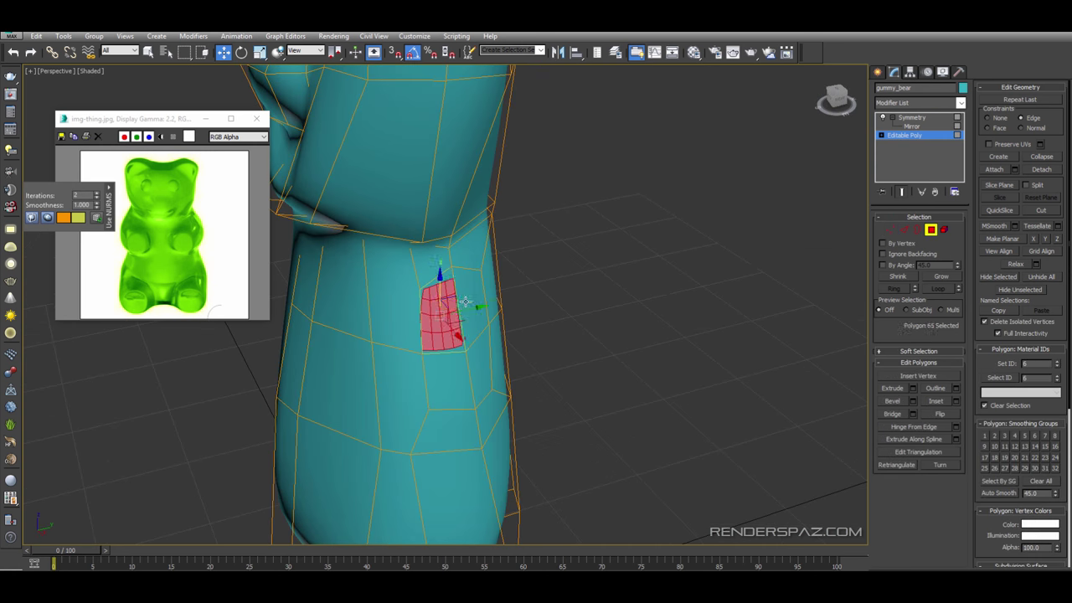
# - Extrude the four polygons on the side of the torso below the neck outward to start the arm
pyautogui.keyDown('ctrl'); pyautogui.click(475, 318); pyautogui.keyUp('ctrl')
pyautogui.keyDown('ctrl'); pyautogui.click(478, 369); pyautogui.keyUp('ctrl')
pyautogui.keyDown('ctrl'); pyautogui.click(448, 366); pyautogui.keyUp('ctrl')
pyautogui.click(892, 388)
pyautogui.moveTo(463, 326); pyautogui.dragTo(463, 300)
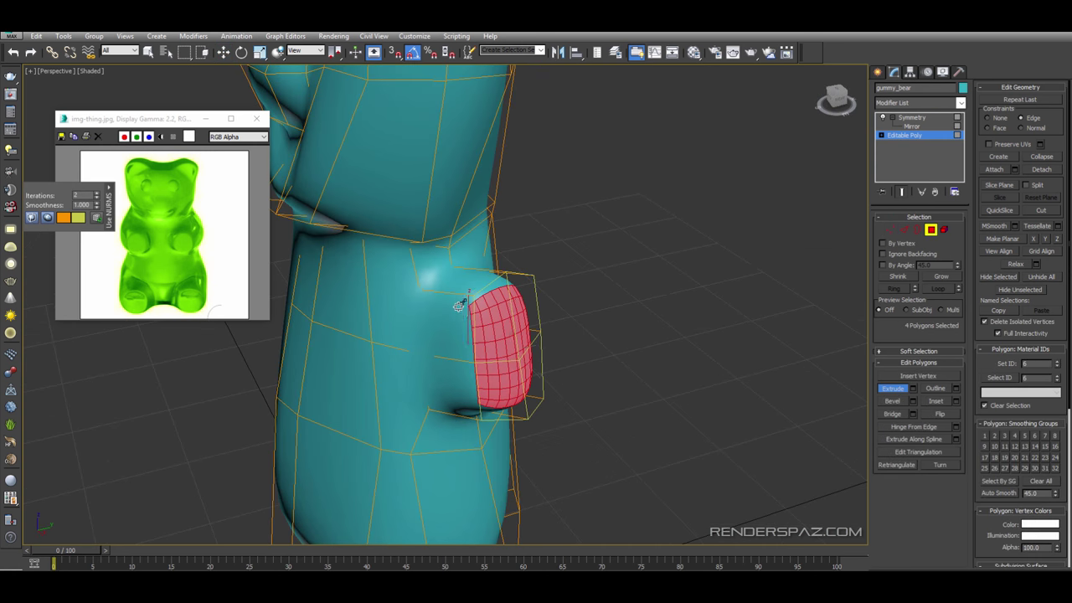
# - Extrude the two front-facing polygons of the arm stub forward to form the forearm
pyautogui.keyDown('alt'); pyautogui.moveTo(462, 301); pyautogui.dragTo(476, 334, button='middle'); pyautogui.keyUp('alt')
pyautogui.click(446, 323)
pyautogui.keyDown('ctrl'); pyautogui.click(451, 370); pyautogui.keyUp('ctrl')
pyautogui.moveTo(450, 371); pyautogui.dragTo(447, 335)
pyautogui.keyDown('alt'); pyautogui.moveTo(447, 335); pyautogui.dragTo(554, 285, button='middle'); pyautogui.keyUp('alt')
pyautogui.scroll(-3, 472, 337)
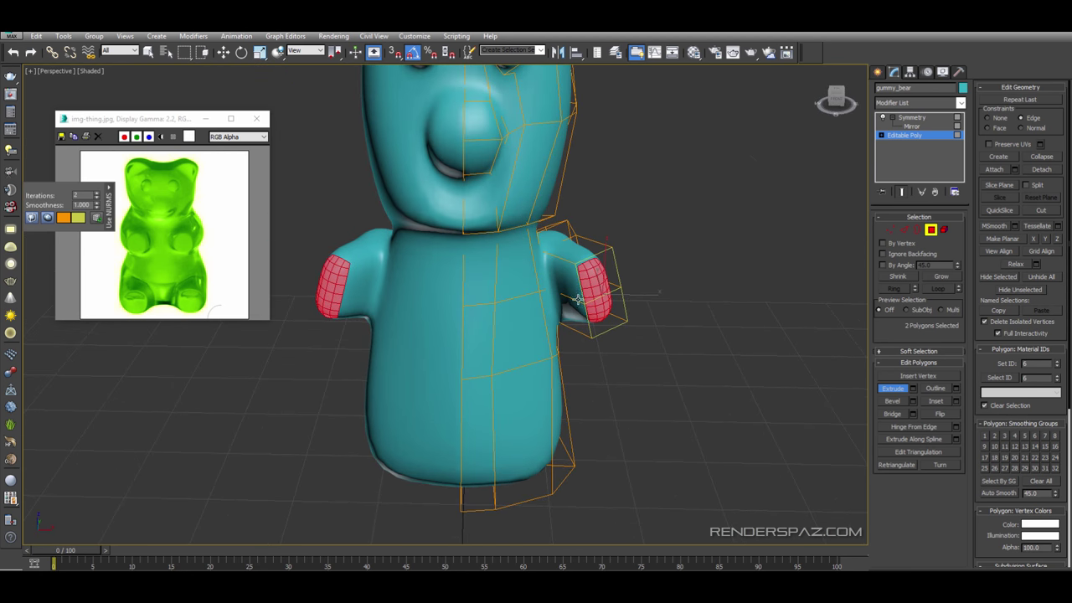
# - Rotate the two end polygons of the forearm slightly about the vertical axis
pyautogui.click(573, 287)
pyautogui.click(573, 304)
pyautogui.click(592, 305)
pyautogui.click(593, 280)
pyautogui.keyDown('ctrl'); pyautogui.click(597, 303); pyautogui.keyUp('ctrl')
pyautogui.click(242, 52)
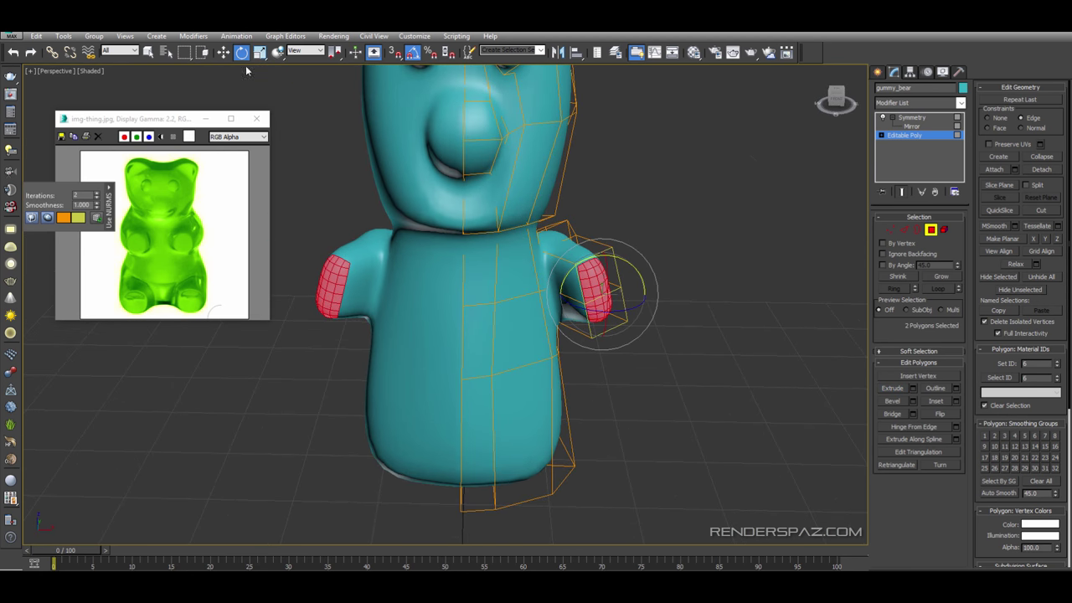
pyautogui.hotkey('ctrl', 'z')
pyautogui.moveTo(593, 311); pyautogui.dragTo(559, 306)
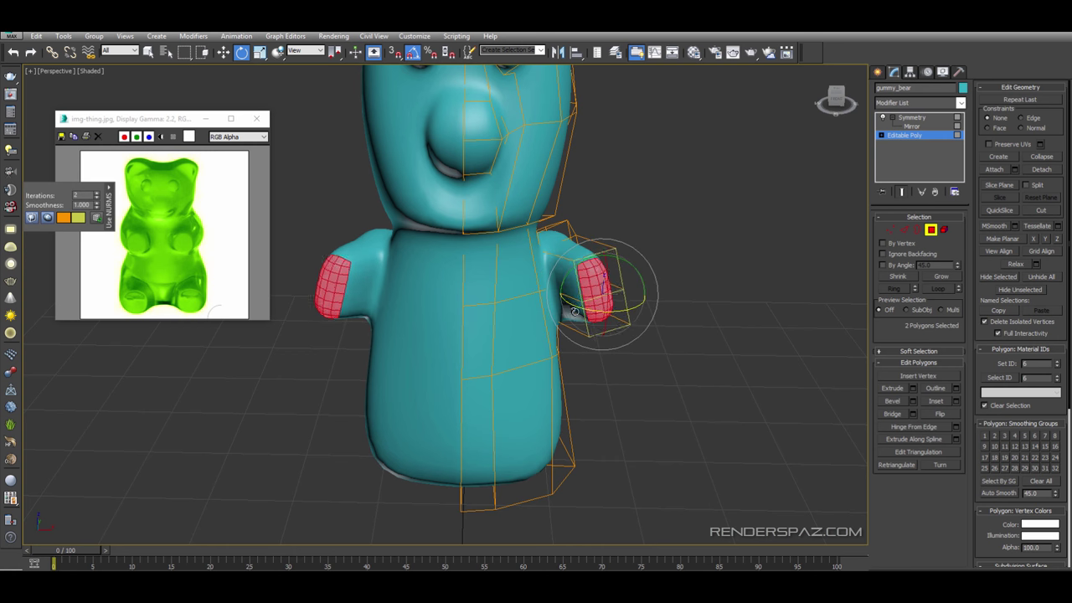
pyautogui.keyDown('alt'); pyautogui.moveTo(560, 306); pyautogui.dragTo(513, 336, button='middle'); pyautogui.keyUp('alt')
# - Move the two end polygons of the forearm in toward the body
pyautogui.click(223, 53)
pyautogui.moveTo(642, 311); pyautogui.dragTo(623, 302)
pyautogui.keyDown('alt'); pyautogui.moveTo(563, 314); pyautogui.dragTo(529, 275, button='middle'); pyautogui.keyUp('alt')
pyautogui.scroll(3, 574, 270)
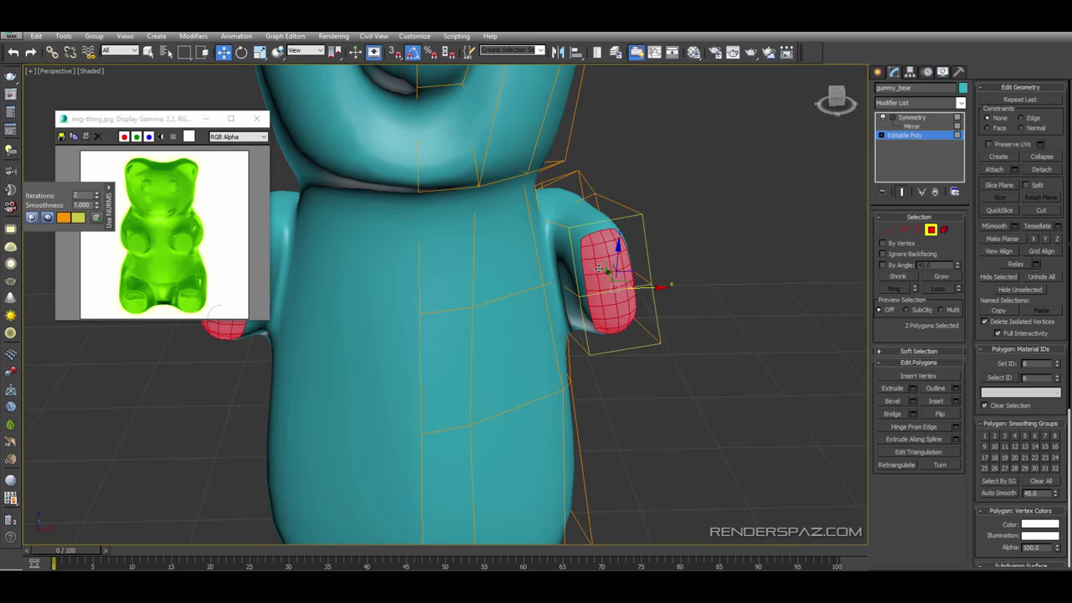
# - Move the chest vertices beside the arm toward the middle of the body and turn on see-through display
pyautogui.press('1')
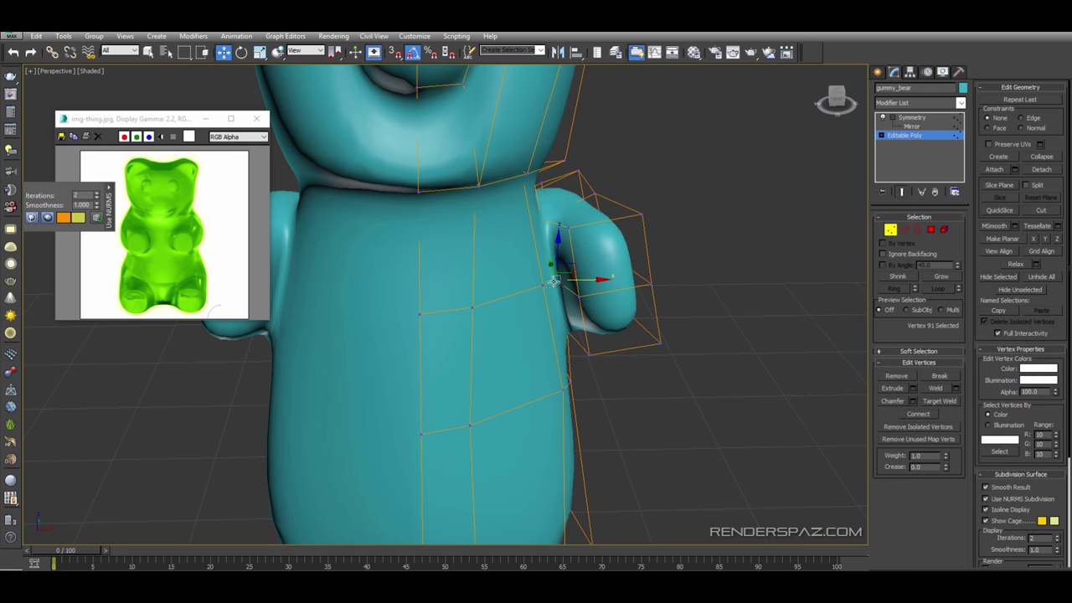
pyautogui.moveTo(541, 287); pyautogui.dragTo(465, 308)
pyautogui.click(472, 308)
pyautogui.hotkey('alt', 'x')
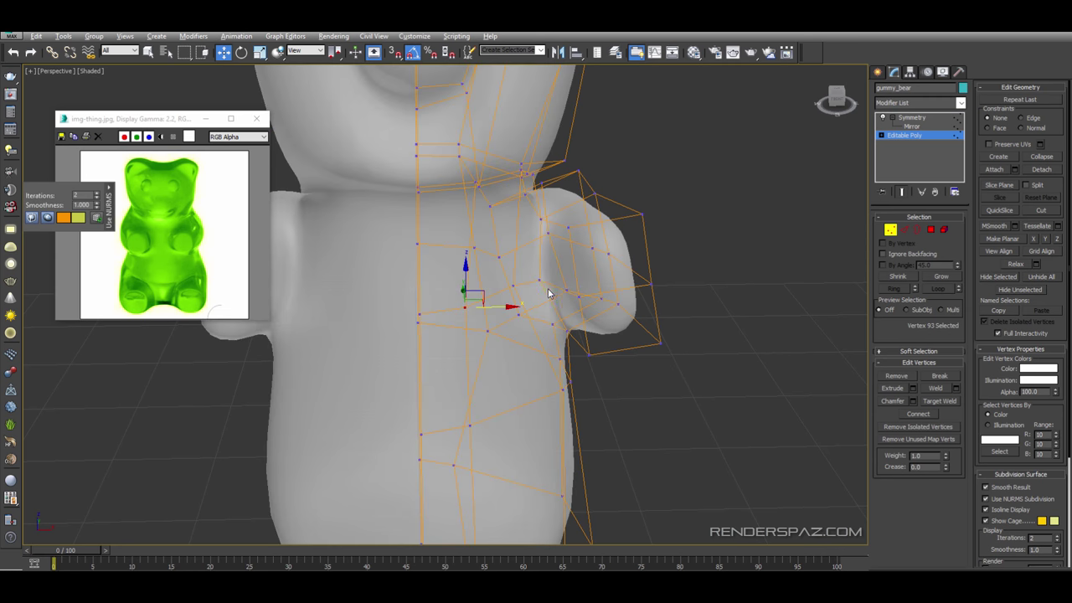
# - Reposition the hidden vertex where the inner side of the arm meets the chest
pyautogui.keyDown('alt'); pyautogui.moveTo(549, 296); pyautogui.dragTo(543, 322, button='middle'); pyautogui.keyUp('alt')
pyautogui.click(549, 254)
pyautogui.keyDown('alt'); pyautogui.moveTo(550, 255); pyautogui.dragTo(548, 281, button='middle'); pyautogui.keyUp('alt')
pyautogui.moveTo(513, 251)
pyautogui.mouseDown()
pyautogui.moveTo(520, 262)
pyautogui.moveTo(501, 259)
pyautogui.mouseUp()
pyautogui.press('F3')
pyautogui.click(504, 265)
pyautogui.press('F3')
# - Move the vertices in the crease on the inner side of the forearm toward the chest
pyautogui.keyDown('alt'); pyautogui.moveTo(521, 280); pyautogui.dragTo(508, 265, button='middle'); pyautogui.keyUp('alt')
pyautogui.click(578, 285)
pyautogui.moveTo(611, 284); pyautogui.dragTo(562, 288)
pyautogui.keyDown('alt'); pyautogui.moveTo(571, 297); pyautogui.dragTo(577, 344, button='middle'); pyautogui.keyUp('alt')
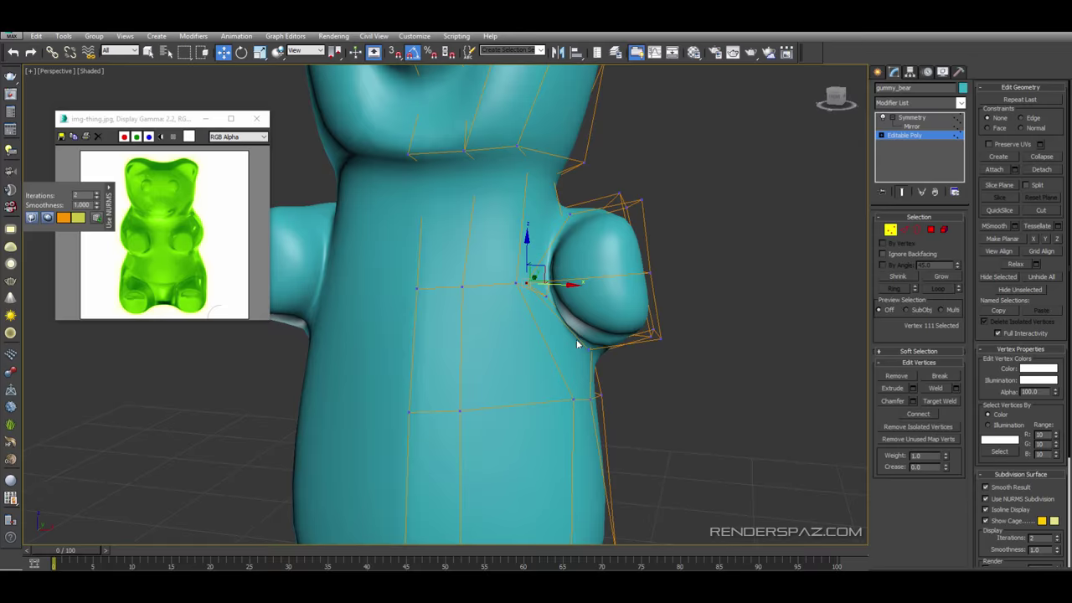
pyautogui.moveTo(607, 340); pyautogui.dragTo(609, 342)
pyautogui.keyDown('alt'); pyautogui.moveTo(609, 343); pyautogui.dragTo(610, 283, button='middle'); pyautogui.keyUp('alt')
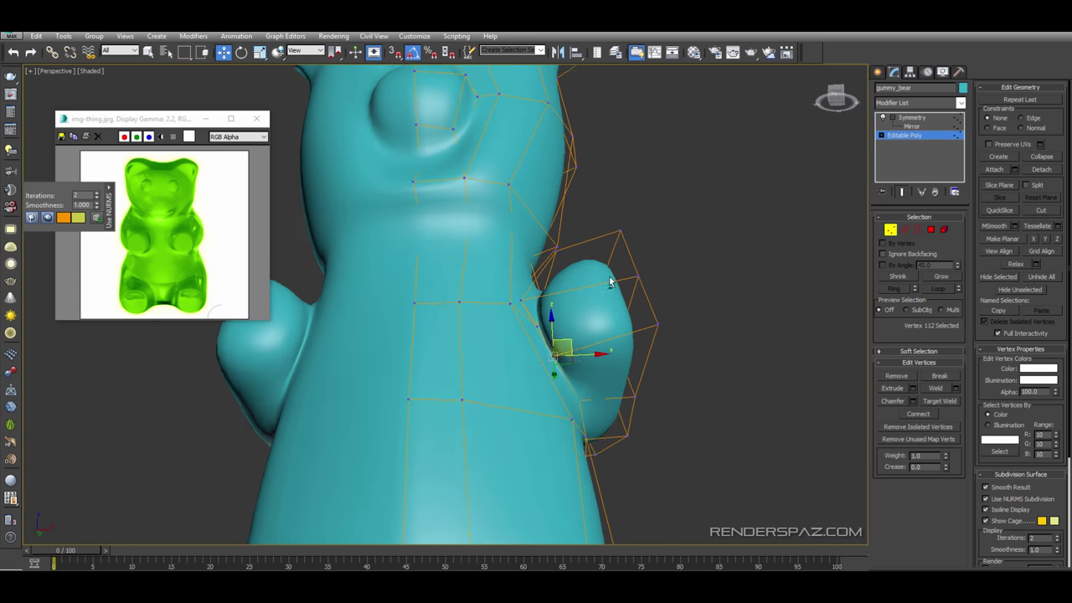
# - Shift the chest vertex beside the arm crease slightly toward the middle of the body
pyautogui.keyDown('alt'); pyautogui.moveTo(569, 407); pyautogui.dragTo(559, 404, button='middle'); pyautogui.keyUp('alt')
pyautogui.scroll(3, 558, 403)
pyautogui.press('F3')
pyautogui.press('F3')
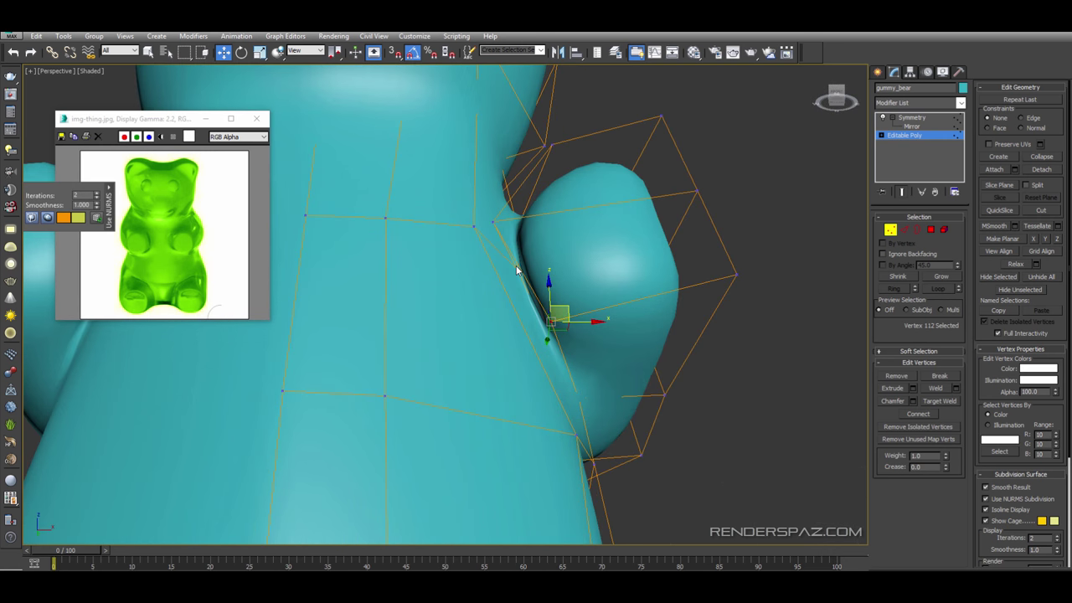
pyautogui.click(516, 268)
pyautogui.moveTo(537, 269); pyautogui.dragTo(528, 271)
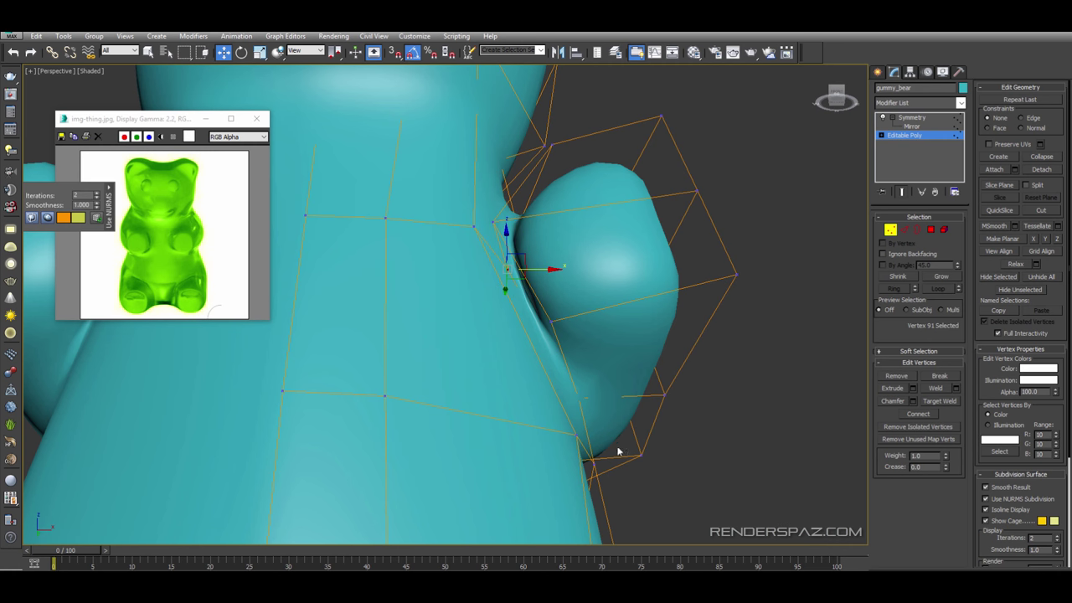
# - Move the torso vertex below the armpit inward and forward onto the belly
pyautogui.click(578, 436)
pyautogui.moveTo(596, 434); pyautogui.dragTo(549, 432)
pyautogui.keyDown('alt'); pyautogui.moveTo(548, 432); pyautogui.dragTo(542, 456, button='middle'); pyautogui.keyUp('alt')
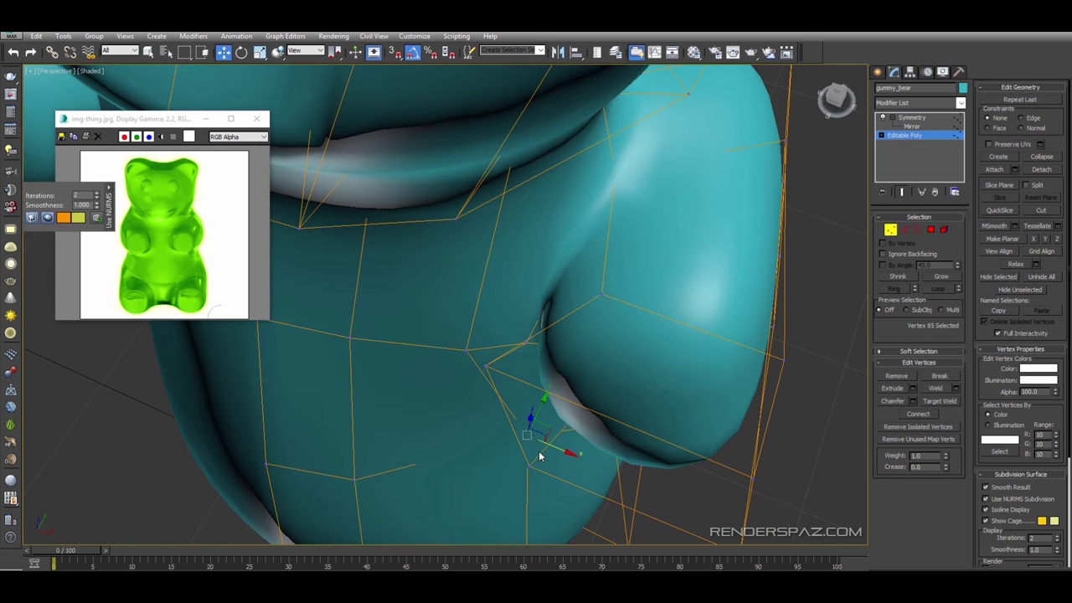
pyautogui.moveTo(538, 431); pyautogui.dragTo(508, 458)
pyautogui.moveTo(508, 457)
pyautogui.keyDown('alt'); pyautogui.mouseDown(button='middle')
pyautogui.moveTo(482, 460)
pyautogui.moveTo(489, 447)
pyautogui.mouseUp(button='middle'); pyautogui.keyUp('alt')
pyautogui.moveTo(516, 447); pyautogui.dragTo(464, 484)
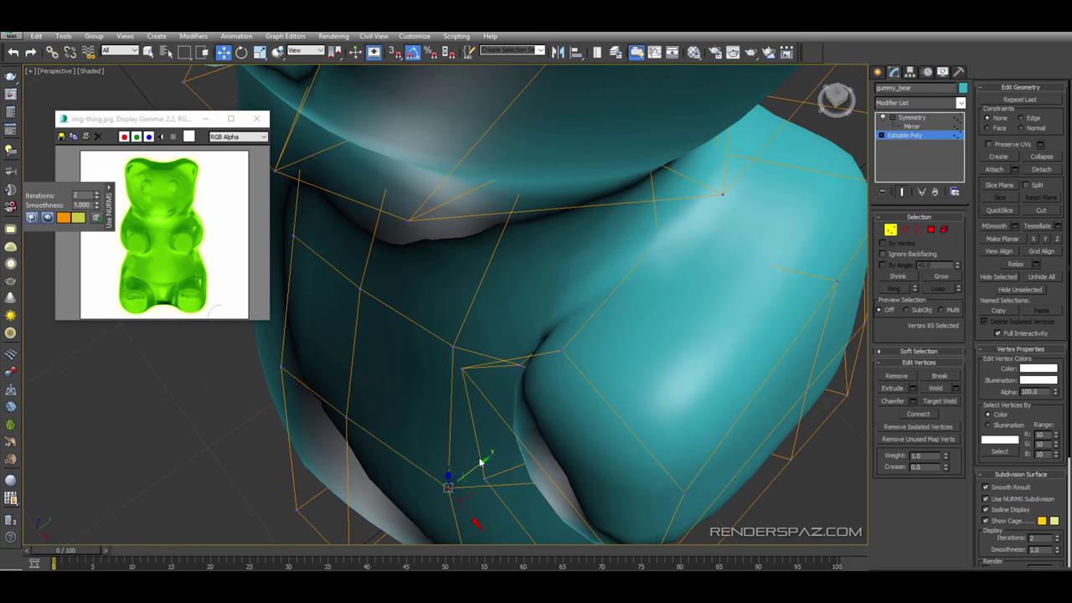
pyautogui.keyDown('alt'); pyautogui.moveTo(464, 484); pyautogui.dragTo(549, 373, button='middle'); pyautogui.keyUp('alt')
pyautogui.keyDown('alt'); pyautogui.moveTo(625, 258); pyautogui.dragTo(585, 297, button='middle'); pyautogui.keyUp('alt')
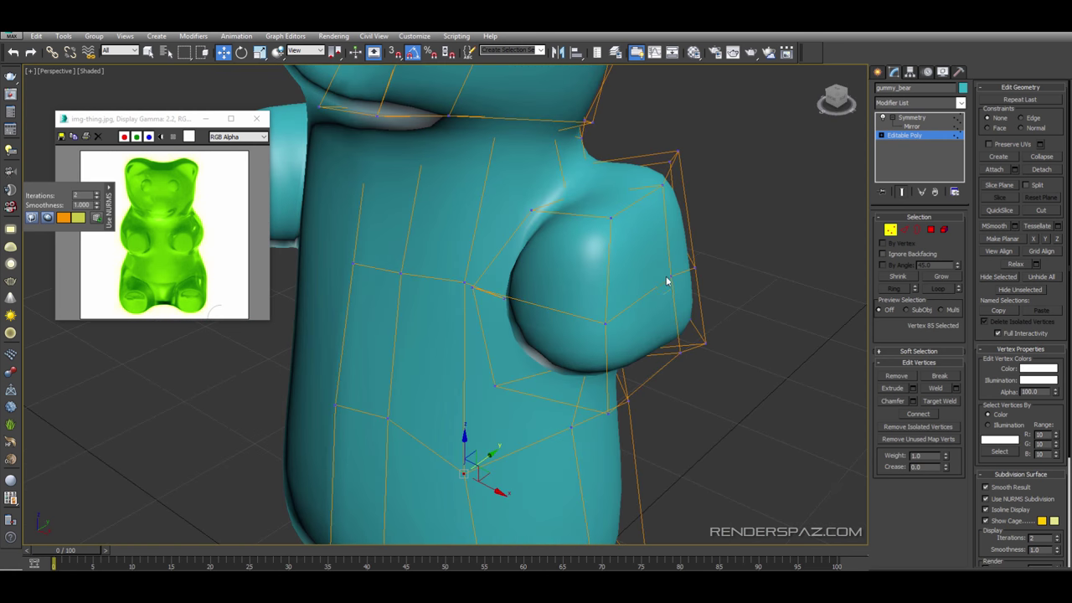
# - Move the vertices on the front end of the arm outward and lower the vertex on its underside
pyautogui.click(668, 280)
pyautogui.moveTo(692, 284); pyautogui.dragTo(728, 294)
pyautogui.click(606, 324)
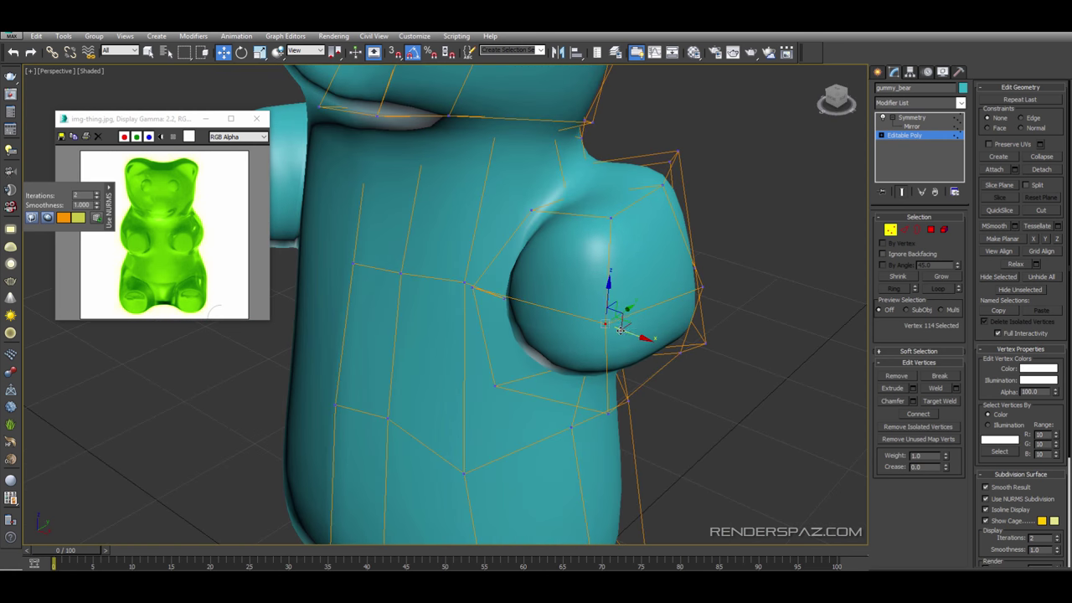
pyautogui.moveTo(634, 333); pyautogui.dragTo(671, 348)
pyautogui.keyDown('alt'); pyautogui.moveTo(670, 347); pyautogui.dragTo(586, 320, button='middle'); pyautogui.keyUp('alt')
pyautogui.click(525, 336)
pyautogui.moveTo(526, 313); pyautogui.dragTo(527, 330)
# - Lower the hidden vertex under the arm where it joins the side of the torso
pyautogui.click(591, 345)
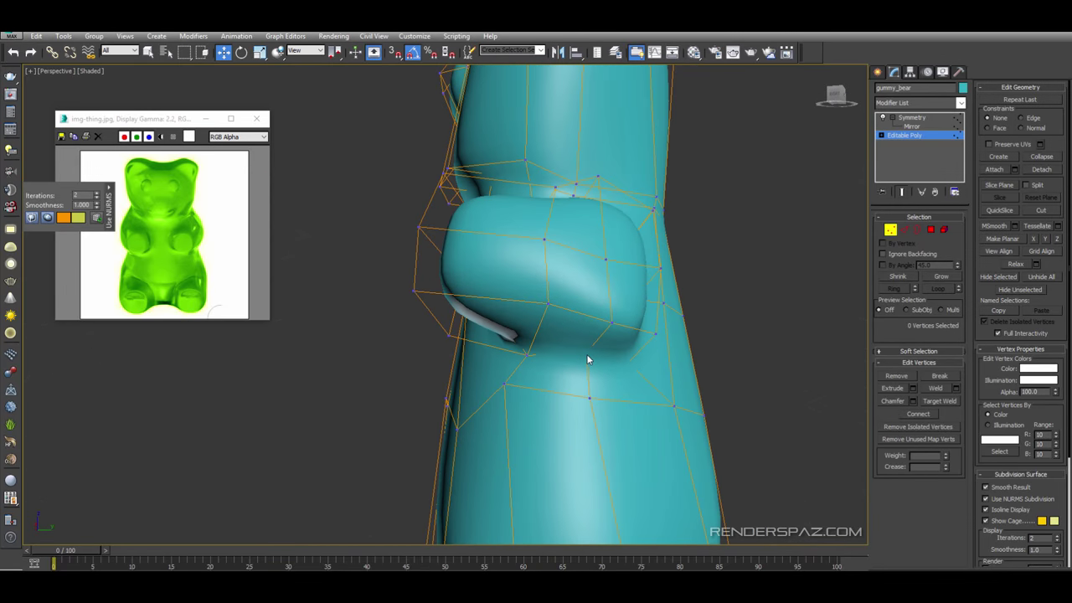
pyautogui.rightClick(587, 353)
pyautogui.click(587, 358)
pyautogui.press('F3')
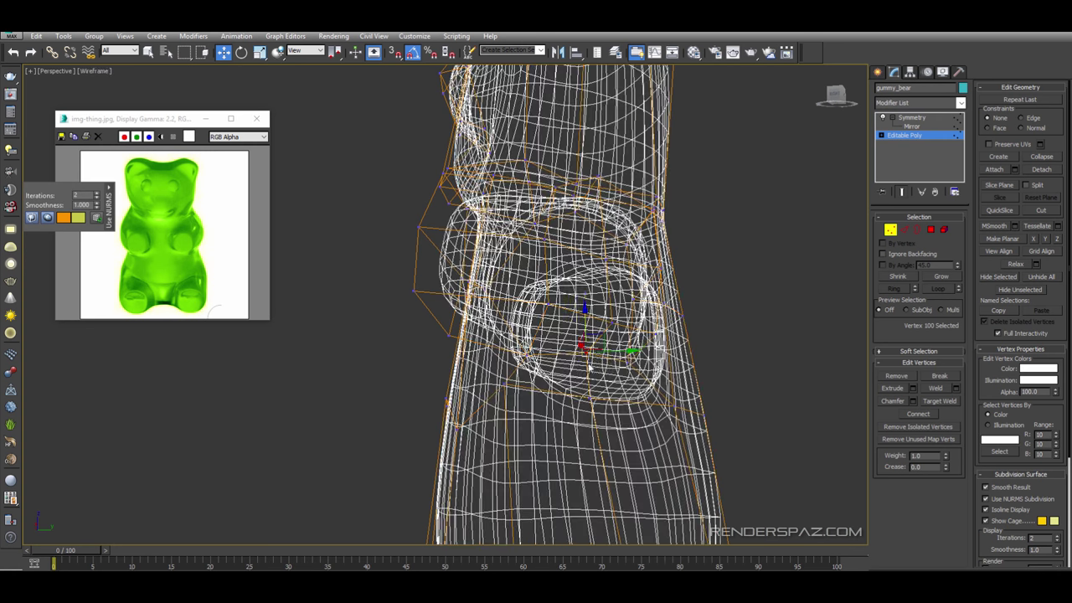
pyautogui.click(589, 355)
pyautogui.click(586, 351)
pyautogui.press('F3')
pyautogui.moveTo(586, 321); pyautogui.dragTo(585, 349)
# - Move the vertex on the outer side of the upper arm outward along the X axis
pyautogui.keyDown('alt'); pyautogui.moveTo(637, 353); pyautogui.dragTo(628, 363, button='middle'); pyautogui.keyUp('alt')
pyautogui.click(599, 271)
pyautogui.keyDown('alt'); pyautogui.moveTo(599, 270); pyautogui.dragTo(599, 275, button='middle'); pyautogui.keyUp('alt')
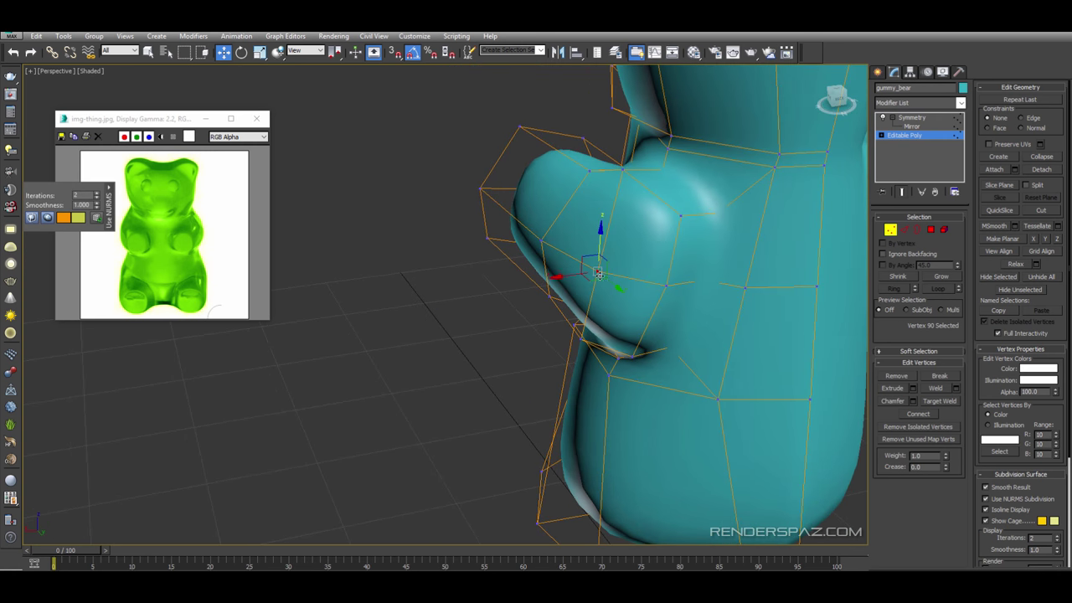
pyautogui.moveTo(569, 281); pyautogui.dragTo(553, 283)
pyautogui.keyDown('alt'); pyautogui.moveTo(678, 289); pyautogui.dragTo(626, 299, button='middle'); pyautogui.keyUp('alt')
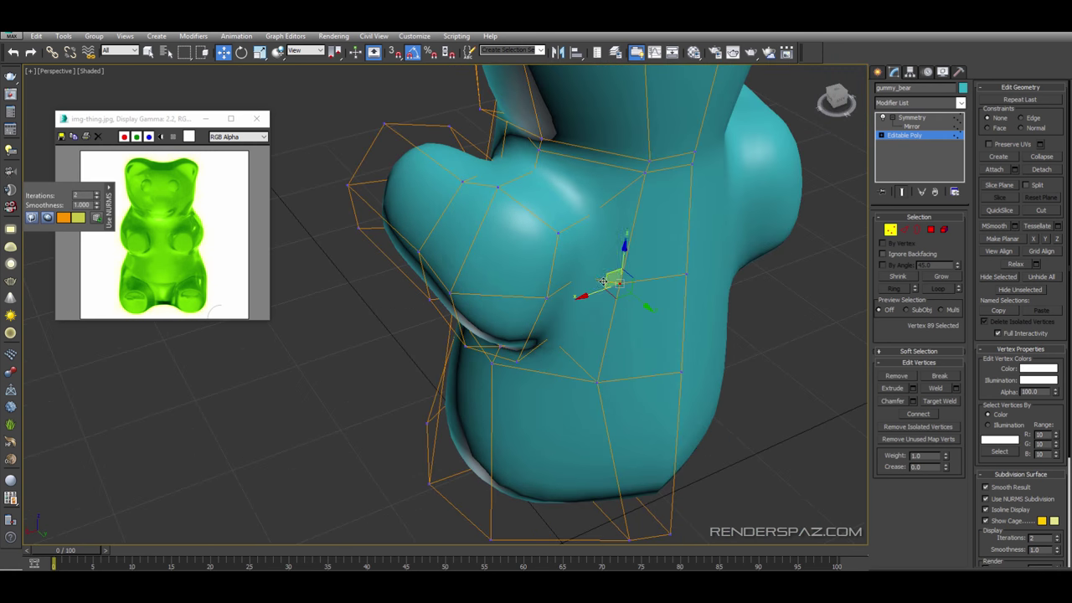
# - Pull the crease vertices behind and beneath the arm toward the bear's back
pyautogui.press('F3')
pyautogui.click(578, 277)
pyautogui.press('F3')
pyautogui.moveTo(598, 293); pyautogui.dragTo(609, 303)
pyautogui.click(620, 283)
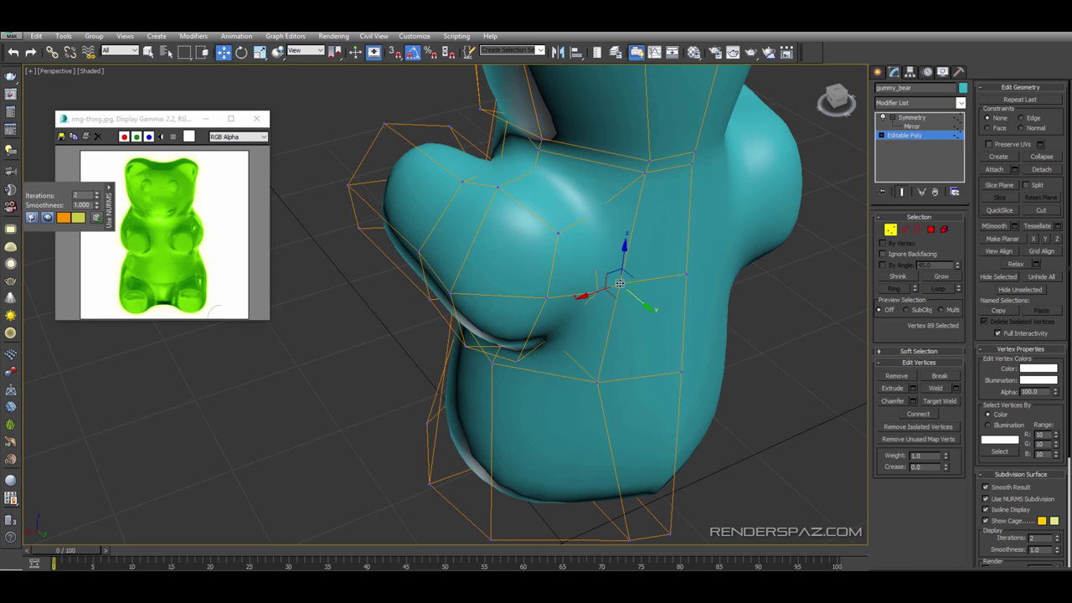
pyautogui.keyDown('alt'); pyautogui.moveTo(582, 337); pyautogui.dragTo(551, 362, button='middle'); pyautogui.keyUp('alt')
pyautogui.moveTo(572, 367); pyautogui.dragTo(588, 371)
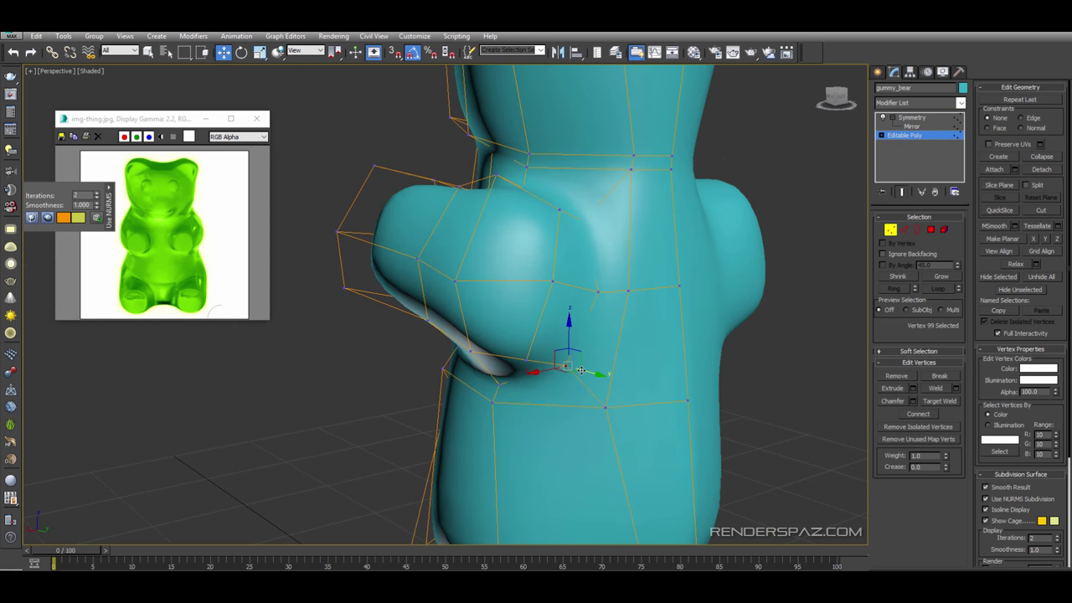
pyautogui.scroll(-3, 592, 365)
pyautogui.keyDown('alt'); pyautogui.moveTo(591, 360); pyautogui.dragTo(641, 335, button='middle'); pyautogui.keyUp('alt')
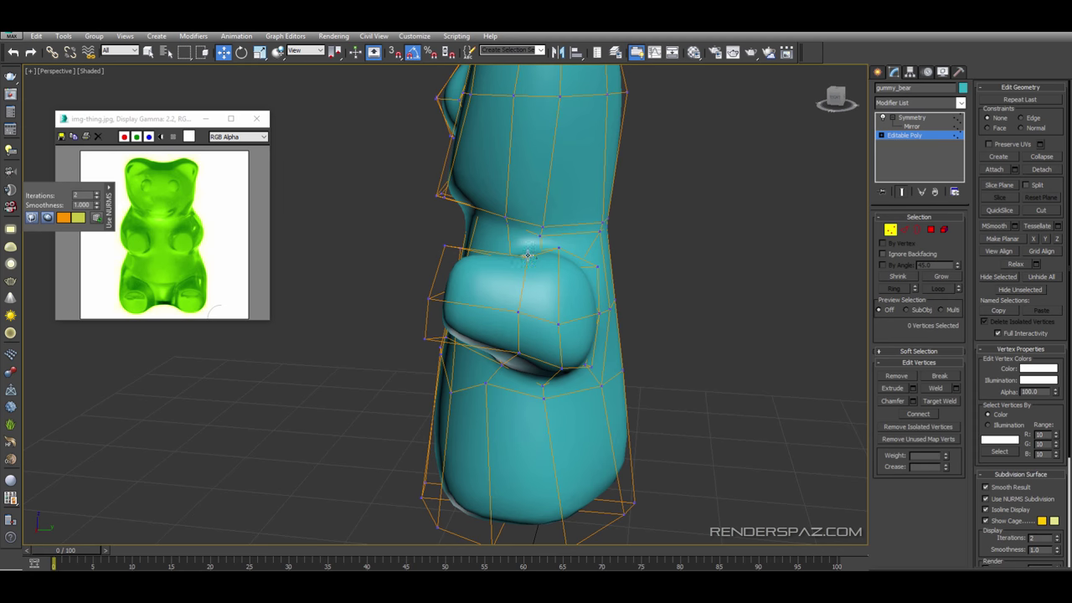
# - Adjust the vertices on top of the shoulder where the arm meets the neck
pyautogui.click(528, 256)
pyautogui.keyDown('alt'); pyautogui.moveTo(529, 255); pyautogui.dragTo(599, 256, button='middle'); pyautogui.keyUp('alt')
pyautogui.press('F3')
pyautogui.press('F3')
pyautogui.click(500, 231)
pyautogui.keyDown('alt'); pyautogui.moveTo(522, 239); pyautogui.dragTo(572, 235, button='middle'); pyautogui.keyUp('alt')
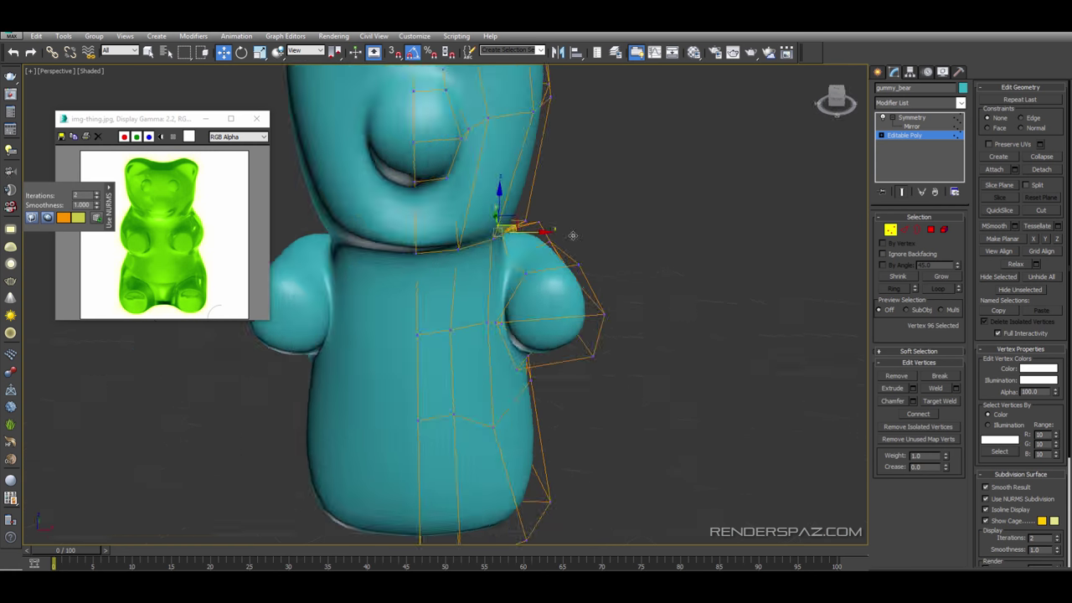
pyautogui.scroll(3, 573, 235)
pyautogui.click(553, 226)
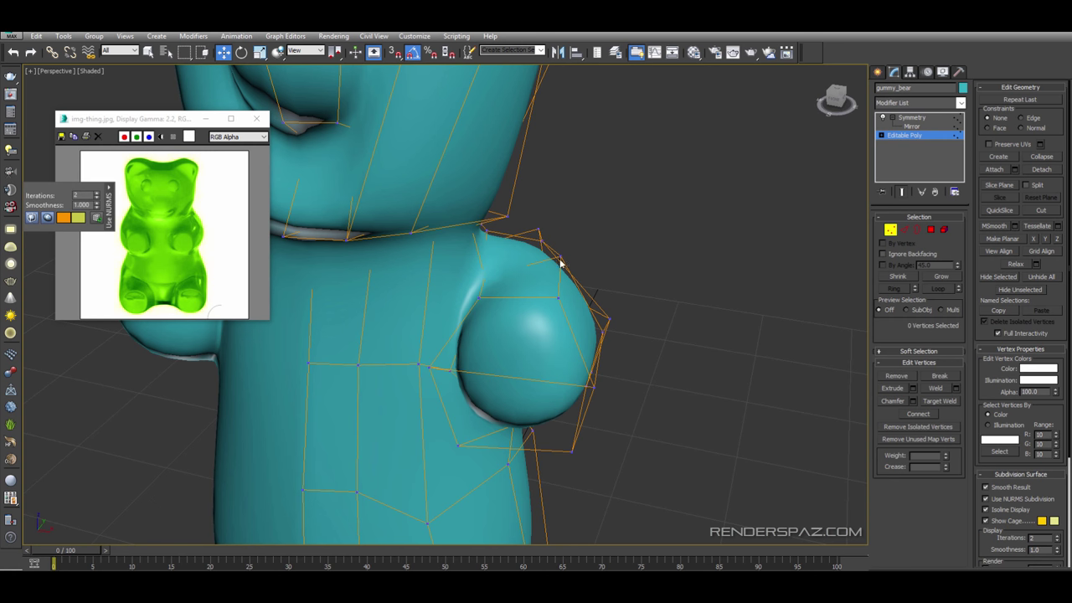
pyautogui.moveTo(560, 252)
pyautogui.keyDown('alt'); pyautogui.mouseDown(button='middle')
pyautogui.moveTo(647, 241)
pyautogui.moveTo(527, 251)
pyautogui.moveTo(555, 262)
pyautogui.mouseUp(button='middle'); pyautogui.keyUp('alt')
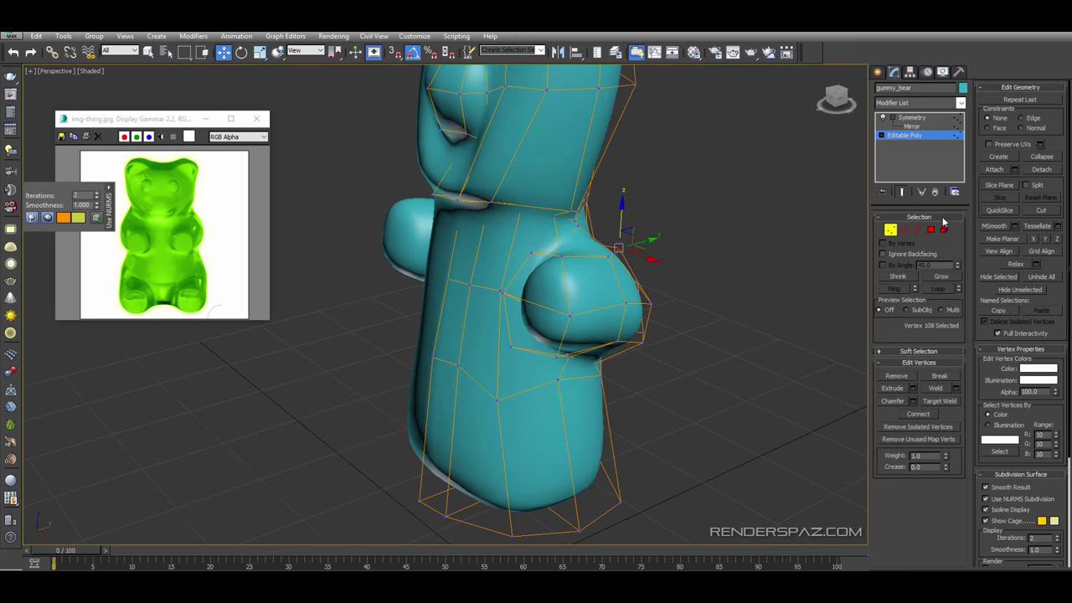
# - Move the two polygons at the front end of the arm forward and slightly down
pyautogui.click(930, 229)
pyautogui.click(548, 287)
pyautogui.keyDown('ctrl'); pyautogui.click(551, 318); pyautogui.keyUp('ctrl')
pyautogui.moveTo(554, 318)
pyautogui.keyDown('alt'); pyautogui.mouseDown(button='middle')
pyautogui.moveTo(541, 296)
pyautogui.moveTo(553, 310)
pyautogui.mouseUp(button='middle'); pyautogui.keyUp('alt')
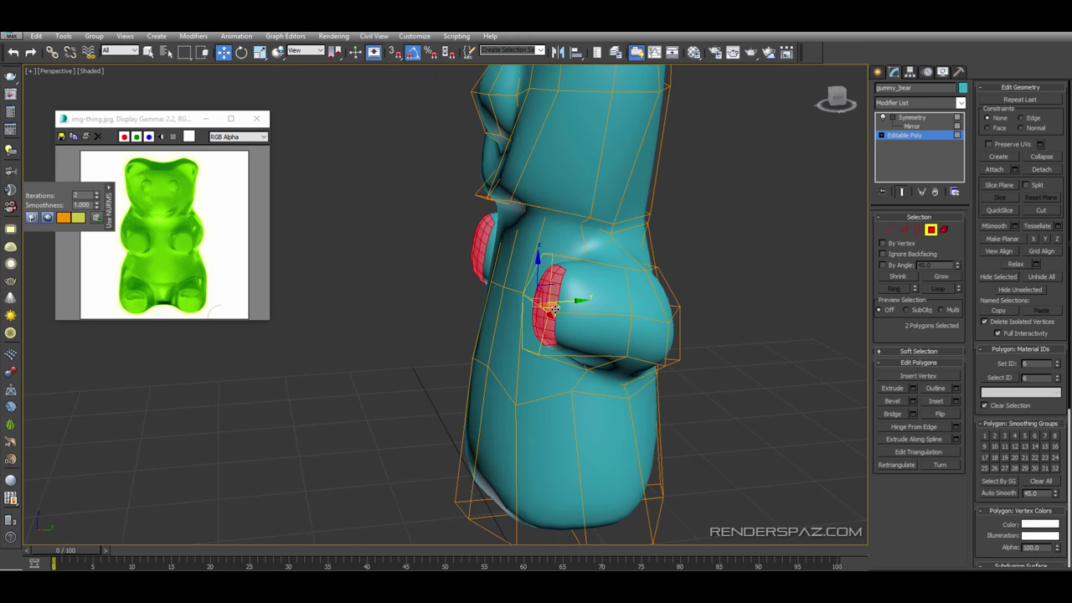
pyautogui.moveTo(572, 303); pyautogui.dragTo(563, 303)
pyautogui.keyDown('alt'); pyautogui.moveTo(563, 303); pyautogui.dragTo(556, 300, button='middle'); pyautogui.keyUp('alt')
pyautogui.moveTo(529, 270); pyautogui.dragTo(528, 281)
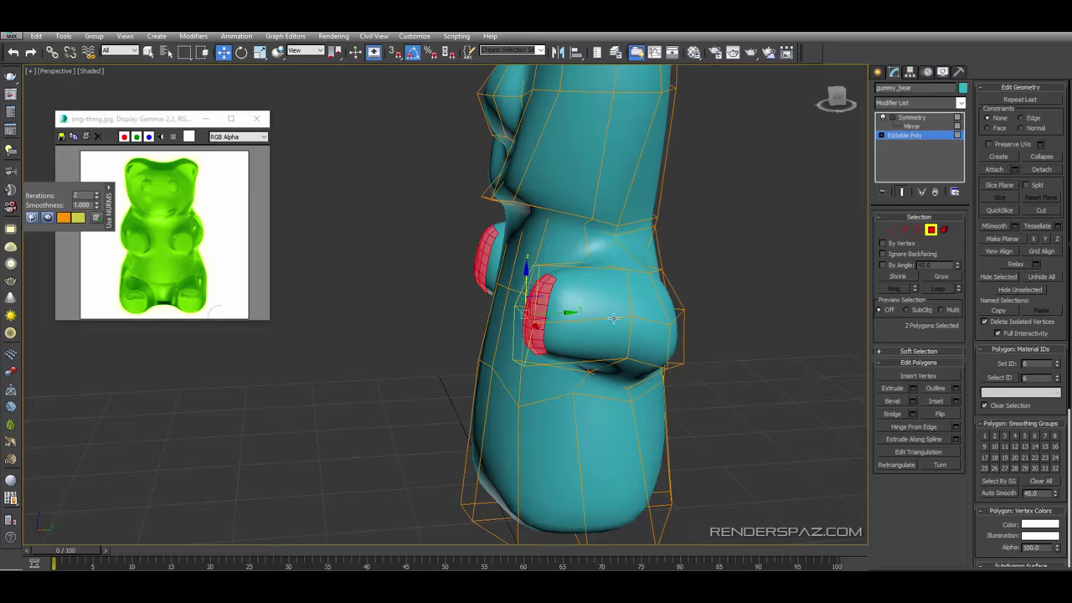
# - Rotate the two polygons at the front end of the arm slightly to tilt the paw
pyautogui.keyDown('alt'); pyautogui.moveTo(658, 325); pyautogui.dragTo(611, 333, button='middle'); pyautogui.keyUp('alt')
pyautogui.click(241, 52)
pyautogui.moveTo(490, 300); pyautogui.dragTo(493, 313)
pyautogui.keyDown('alt'); pyautogui.moveTo(494, 311); pyautogui.dragTo(543, 306, button='middle'); pyautogui.keyUp('alt')
pyautogui.scroll(-2, 542, 306)
pyautogui.scroll(4, 540, 318)
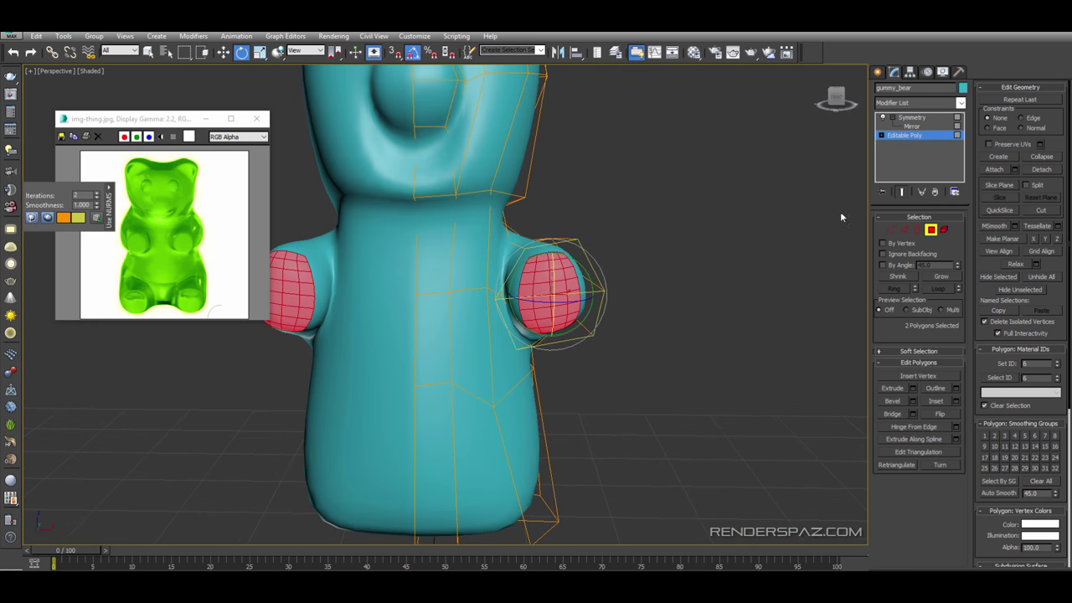
# - Select all the vertices of the arm and surrounding torso and move them outward along the X axis
pyautogui.click(904, 229)
pyautogui.click(564, 362)
pyautogui.moveTo(564, 362); pyautogui.dragTo(554, 334, button='middle')
pyautogui.click(890, 227)
pyautogui.click(890, 229)
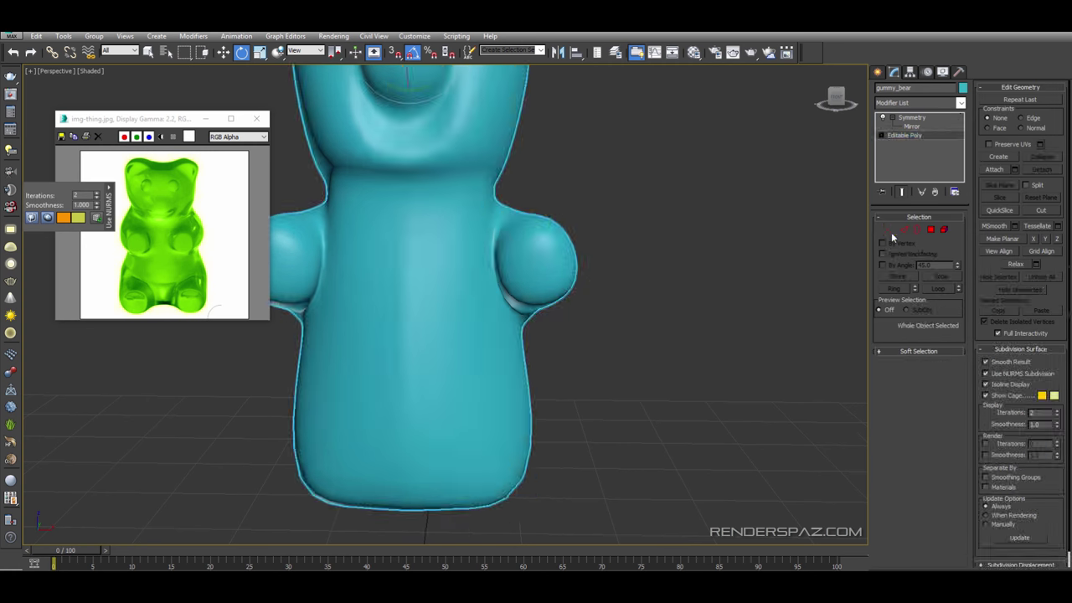
pyautogui.click(891, 230)
pyautogui.moveTo(431, 189); pyautogui.dragTo(430, 183)
pyautogui.click(225, 52)
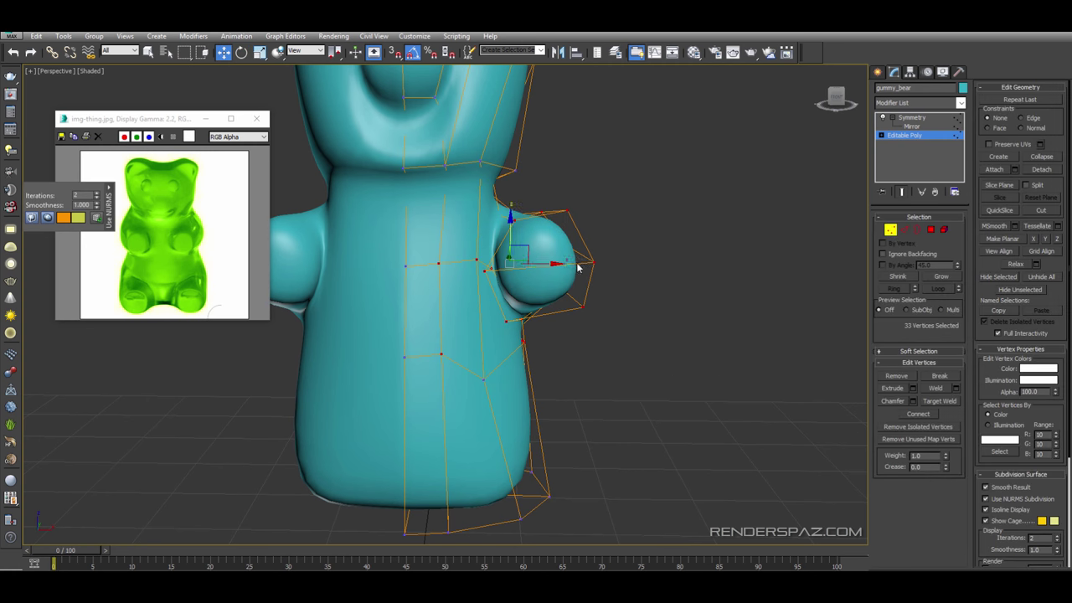
pyautogui.moveTo(541, 262); pyautogui.dragTo(567, 260)
pyautogui.scroll(-3, 567, 258)
pyautogui.keyDown('alt'); pyautogui.moveTo(572, 248); pyautogui.dragTo(404, 230, button='middle'); pyautogui.keyUp('alt')
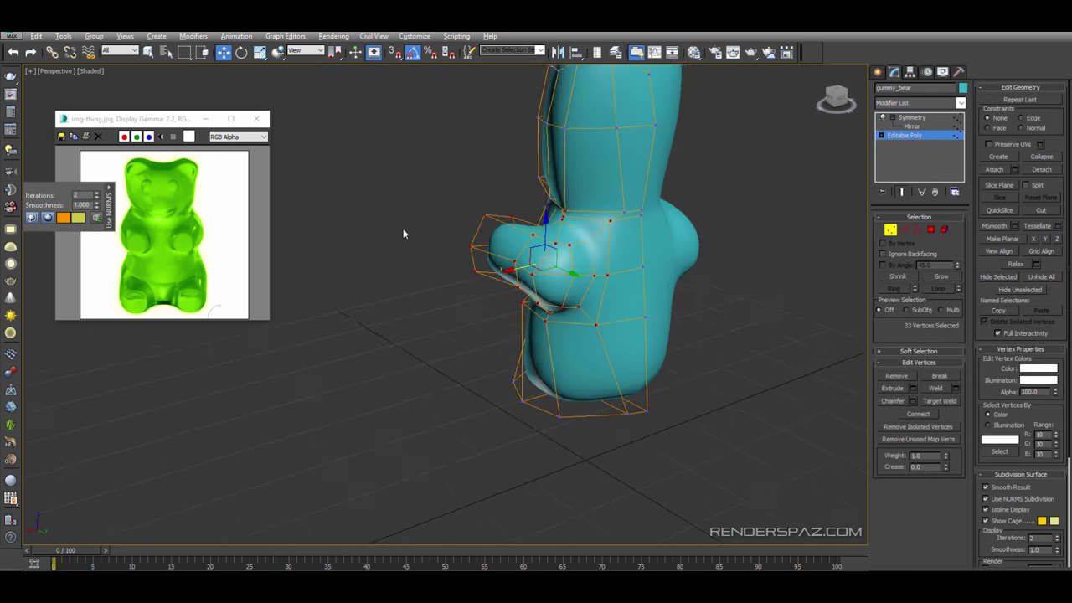
# - Move the vertex at the back of the neck above the shoulder inward
pyautogui.scroll(3, 403, 231)
pyautogui.moveTo(813, 233); pyautogui.dragTo(649, 245, button='middle')
pyautogui.keyDown('alt'); pyautogui.moveTo(556, 226); pyautogui.dragTo(534, 212, button='middle'); pyautogui.keyUp('alt')
pyautogui.click(551, 206)
pyautogui.moveTo(574, 216); pyautogui.dragTo(554, 214)
pyautogui.keyDown('alt'); pyautogui.moveTo(554, 217); pyautogui.dragTo(600, 204, button='middle'); pyautogui.keyUp('alt')
pyautogui.keyDown('alt'); pyautogui.moveTo(537, 245); pyautogui.dragTo(550, 251, button='middle'); pyautogui.keyUp('alt')
pyautogui.scroll(-5, 553, 281)
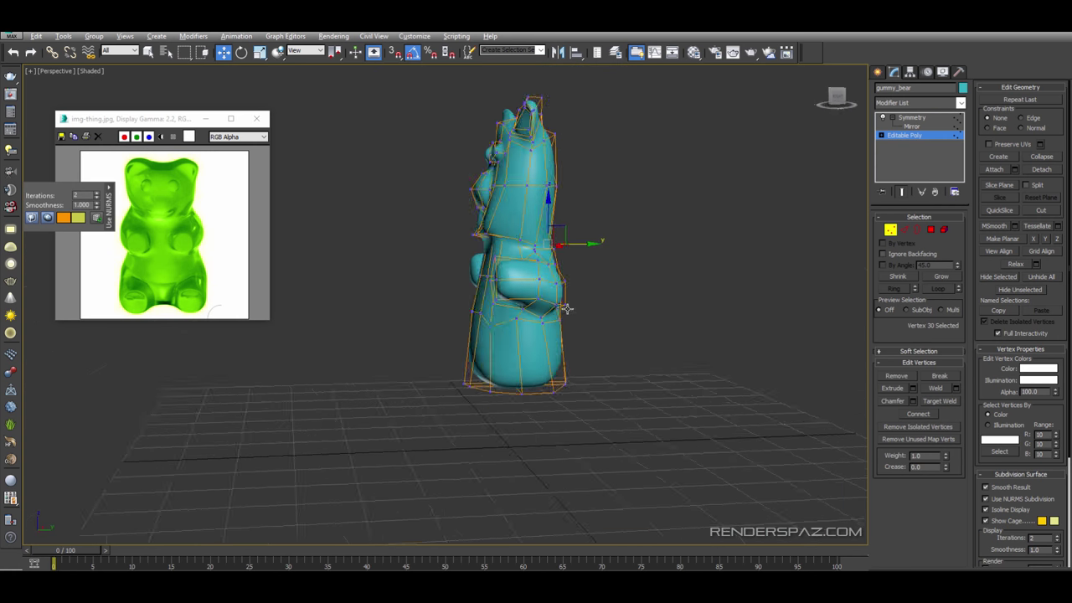
# - Move the shoulder vertex just below the neck outward to smooth the slope into the arm
pyautogui.keyDown('alt'); pyautogui.moveTo(565, 306); pyautogui.dragTo(646, 311, button='middle'); pyautogui.keyUp('alt')
pyautogui.scroll(3, 601, 307)
pyautogui.keyDown('alt'); pyautogui.moveTo(583, 277); pyautogui.dragTo(576, 283, button='middle'); pyautogui.keyUp('alt')
pyautogui.scroll(3, 580, 280)
pyautogui.click(606, 233)
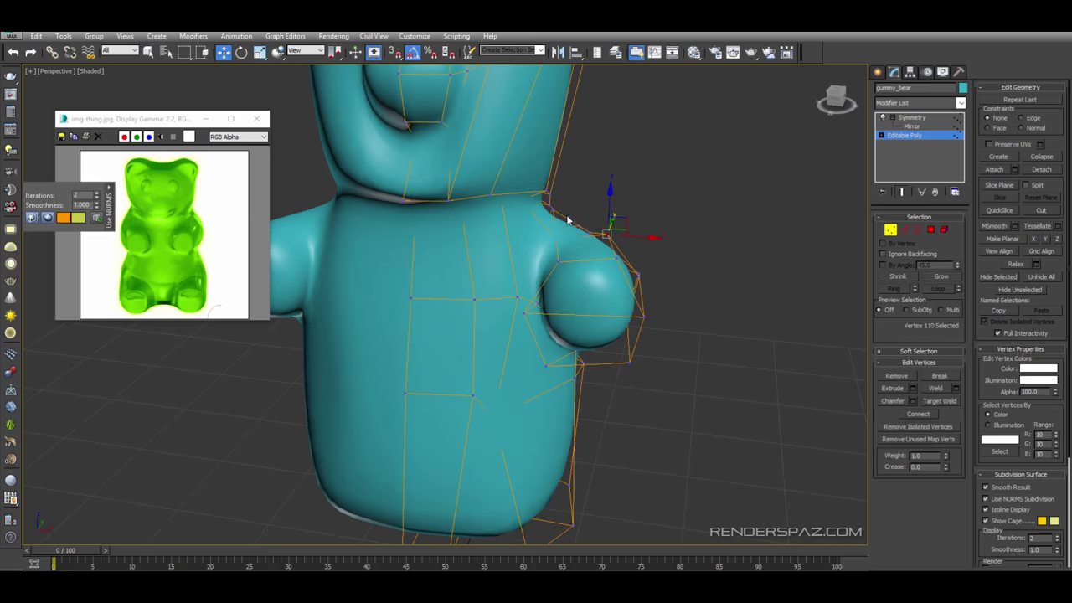
pyautogui.click(551, 206)
pyautogui.moveTo(556, 199)
pyautogui.mouseDown()
pyautogui.moveTo(553, 207)
pyautogui.moveTo(574, 202)
pyautogui.mouseUp()
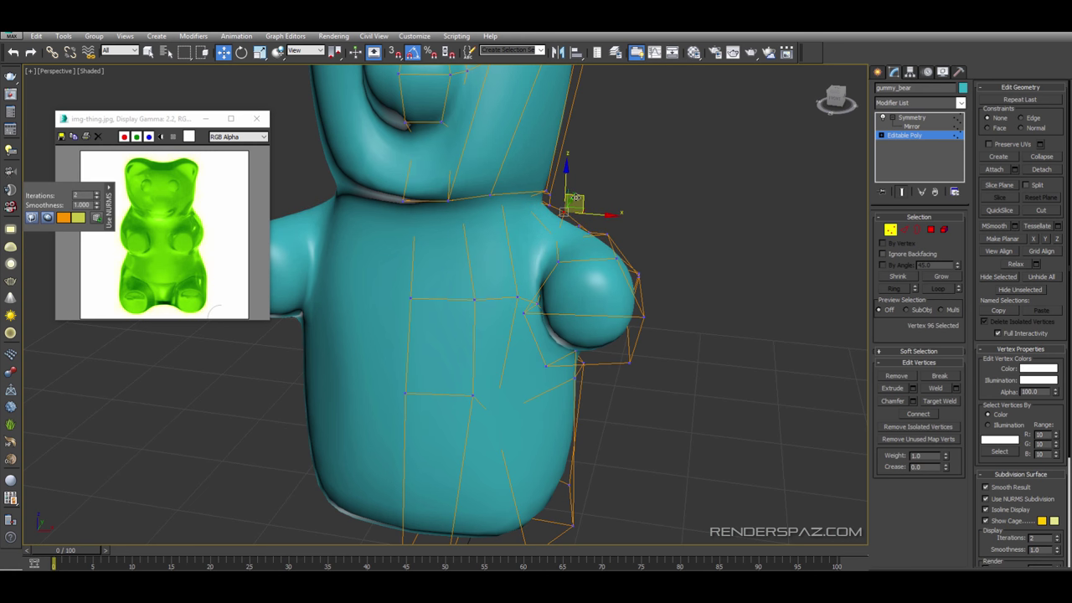
# - Adjust the vertex on the upper front of the arm near the shoulder
pyautogui.keyDown('alt'); pyautogui.moveTo(573, 204); pyautogui.dragTo(588, 291, button='middle'); pyautogui.keyUp('alt')
pyautogui.scroll(3, 586, 235)
pyautogui.click(629, 268)
pyautogui.scroll(-2, 586, 292)
pyautogui.moveTo(585, 272); pyautogui.dragTo(584, 269)
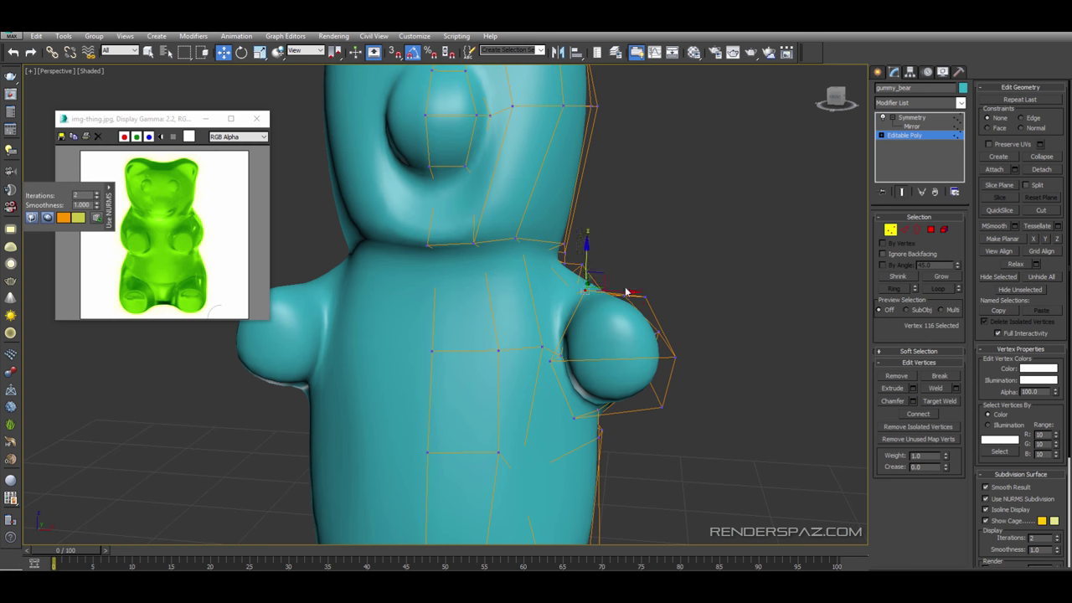
# - Move the arm's upper outer corner vertex up and outward, and shift the chest vertex beside the arm inward
pyautogui.moveTo(645, 297); pyautogui.dragTo(654, 288)
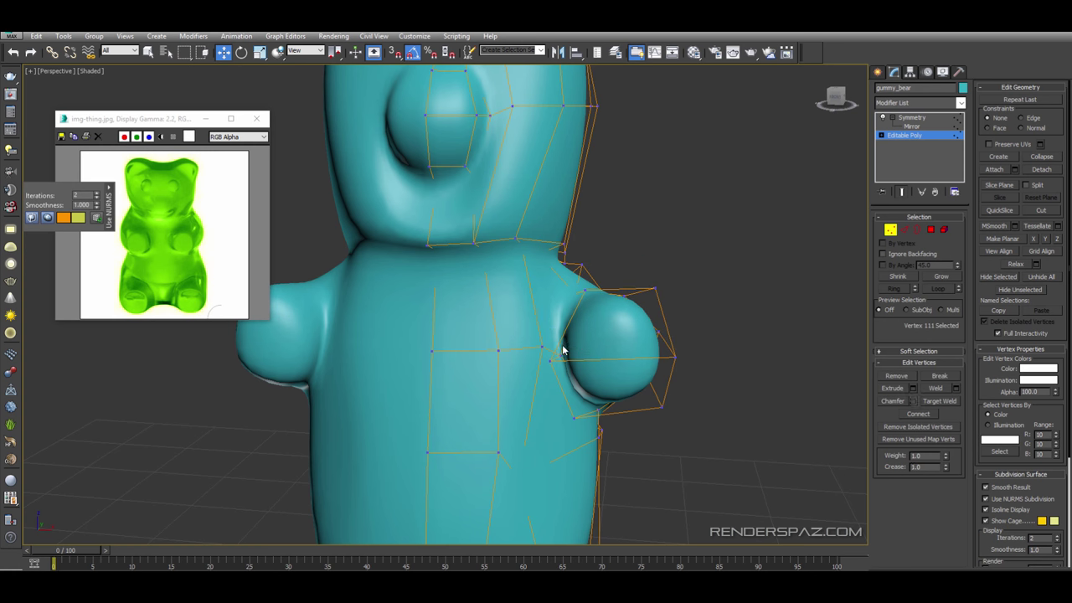
pyautogui.moveTo(541, 345); pyautogui.dragTo(529, 345)
pyautogui.click(501, 341)
pyautogui.keyDown('alt'); pyautogui.moveTo(529, 345); pyautogui.dragTo(465, 347, button='middle'); pyautogui.keyUp('alt')
pyautogui.moveTo(502, 341); pyautogui.dragTo(479, 339)
# - Pull the chest and belly vertices near the torso's center line forward along the Y axis to round the front
pyautogui.click(458, 311)
pyautogui.moveTo(483, 294); pyautogui.dragTo(473, 299)
pyautogui.click(471, 392)
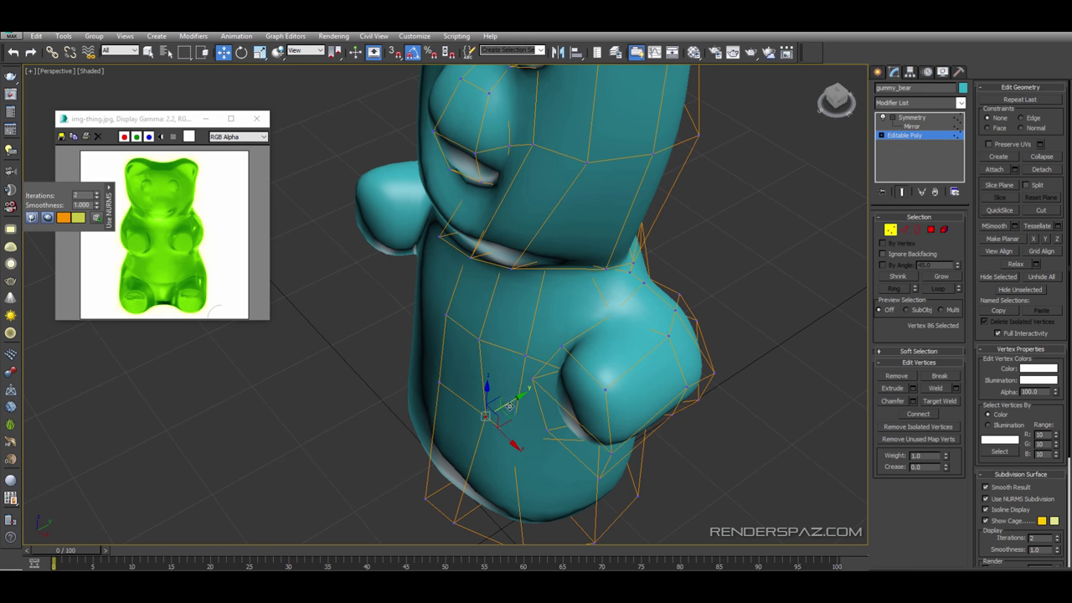
pyautogui.moveTo(508, 405); pyautogui.dragTo(471, 433)
pyautogui.click(439, 383)
pyautogui.moveTo(468, 368); pyautogui.dragTo(462, 372)
# - Move the torso vertex below the front of the arm outward along the X axis
pyautogui.moveTo(459, 456); pyautogui.dragTo(458, 263, button='middle')
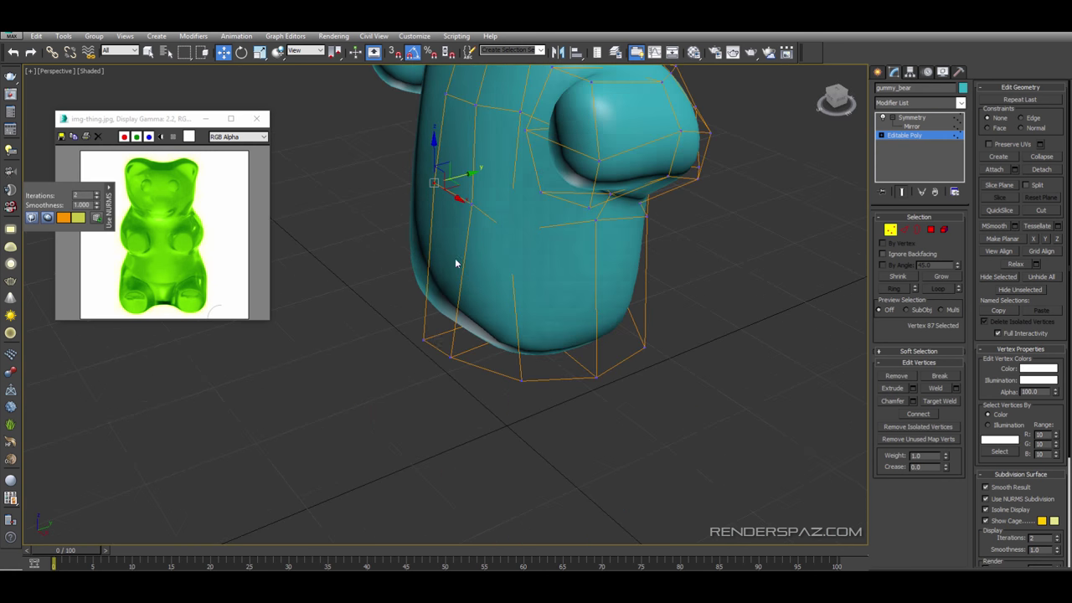
pyautogui.keyDown('alt'); pyautogui.moveTo(439, 350); pyautogui.dragTo(429, 289, button='middle'); pyautogui.keyUp('alt')
pyautogui.moveTo(403, 344); pyautogui.dragTo(451, 364)
pyautogui.keyDown('alt'); pyautogui.moveTo(462, 322); pyautogui.dragTo(484, 304, button='middle'); pyautogui.keyUp('alt')
pyautogui.click(510, 205)
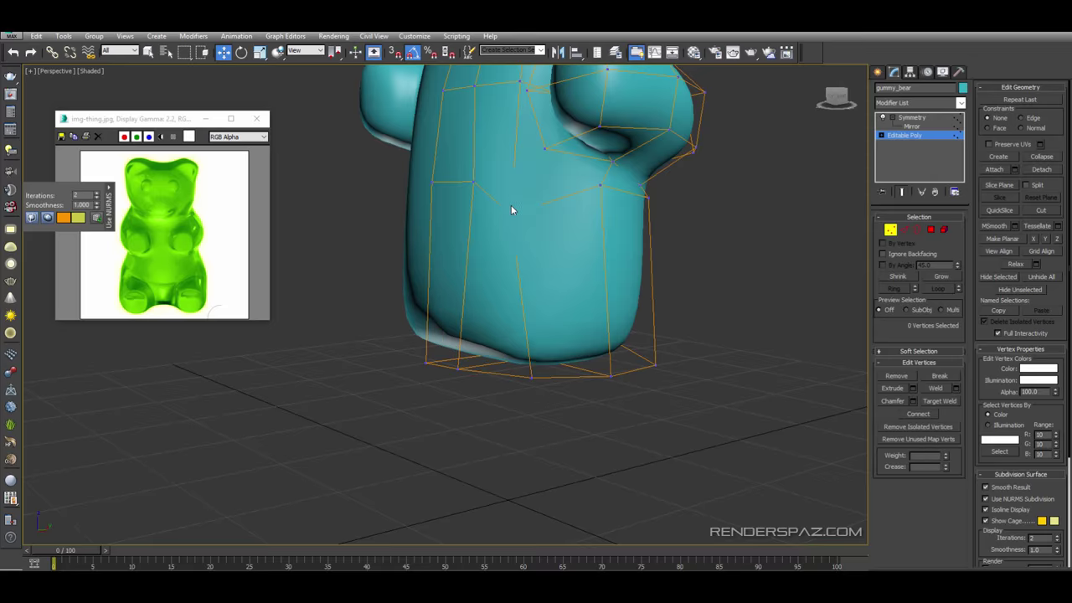
pyautogui.click(517, 220)
pyautogui.keyDown('alt'); pyautogui.moveTo(517, 219); pyautogui.dragTo(513, 295, button='middle'); pyautogui.keyUp('alt')
pyautogui.moveTo(525, 220); pyautogui.dragTo(519, 224)
pyautogui.keyDown('alt'); pyautogui.moveTo(519, 225); pyautogui.dragTo(517, 246, button='middle'); pyautogui.keyUp('alt')
pyautogui.moveTo(506, 213); pyautogui.dragTo(545, 210)
pyautogui.scroll(-5, 538, 224)
pyautogui.scroll(3, 574, 179)
pyautogui.moveTo(574, 179); pyautogui.dragTo(558, 259, button='middle')
pyautogui.scroll(3, 514, 260)
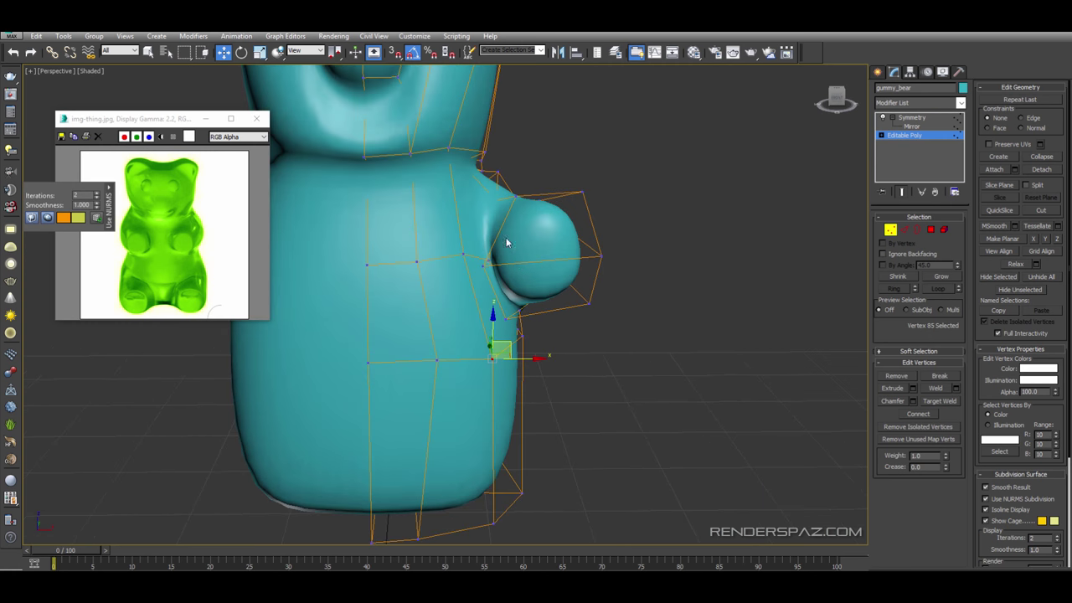
pyautogui.scroll(-3, 508, 228)
pyautogui.click(494, 179)
pyautogui.moveTo(641, 324); pyautogui.dragTo(516, 224)
pyautogui.click(262, 53)
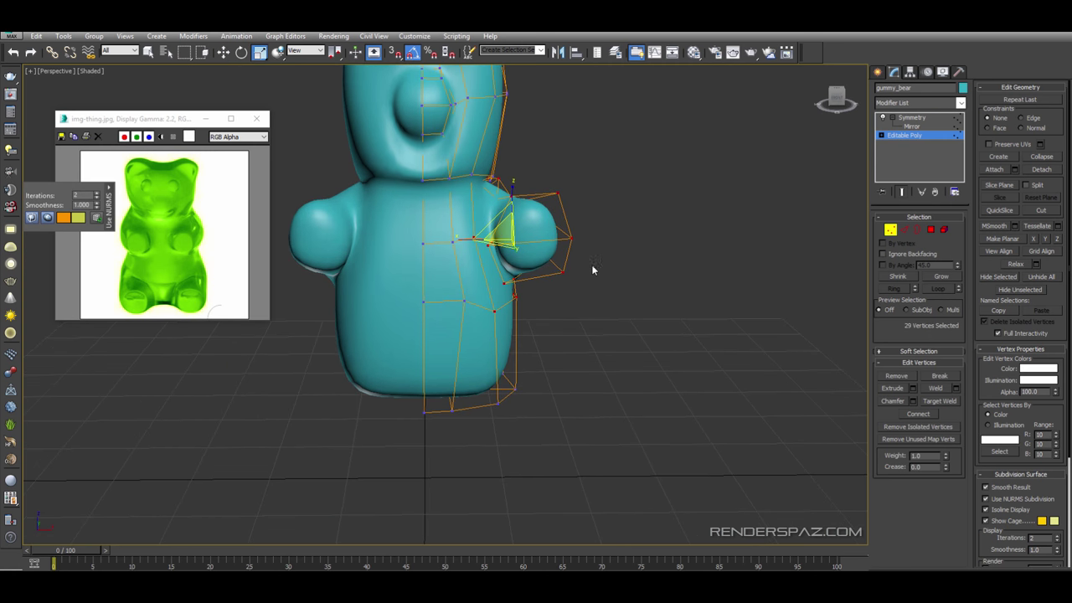
pyautogui.scroll(-4, 593, 293)
pyautogui.keyDown('alt'); pyautogui.moveTo(596, 294); pyautogui.dragTo(556, 266, button='middle'); pyautogui.keyUp('alt')
pyautogui.scroll(4, 556, 261)
pyautogui.scroll(3, 546, 239)
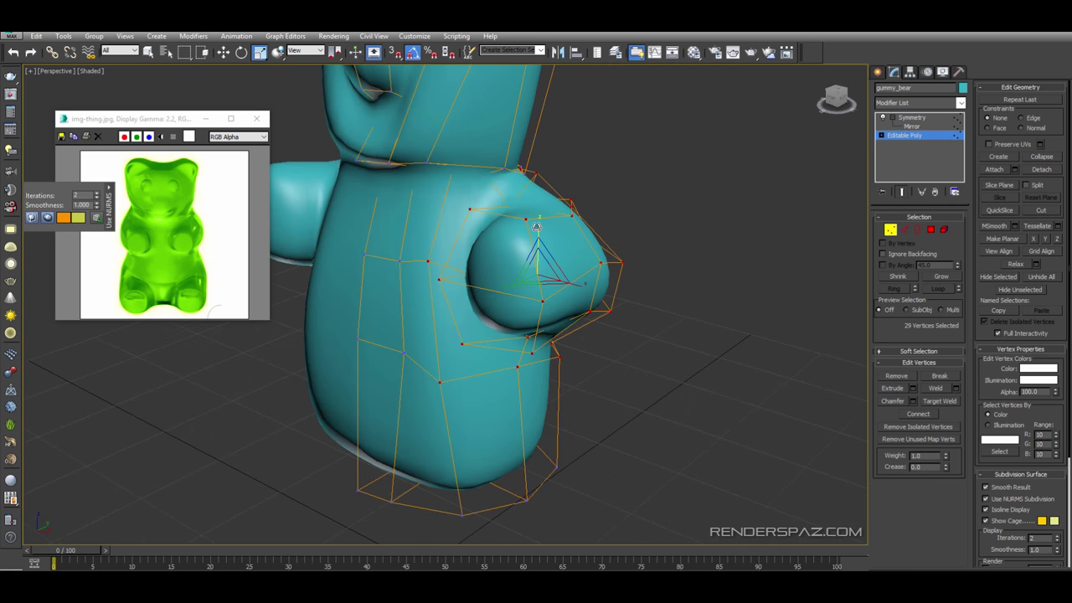
pyautogui.keyDown('alt'); pyautogui.moveTo(537, 226); pyautogui.dragTo(574, 277, button='middle'); pyautogui.keyUp('alt')
pyautogui.click(712, 196)
# - Raise the vertex just under the arm where it meets the side of the torso
pyautogui.scroll(-5, 540, 267)
pyautogui.scroll(3, 581, 288)
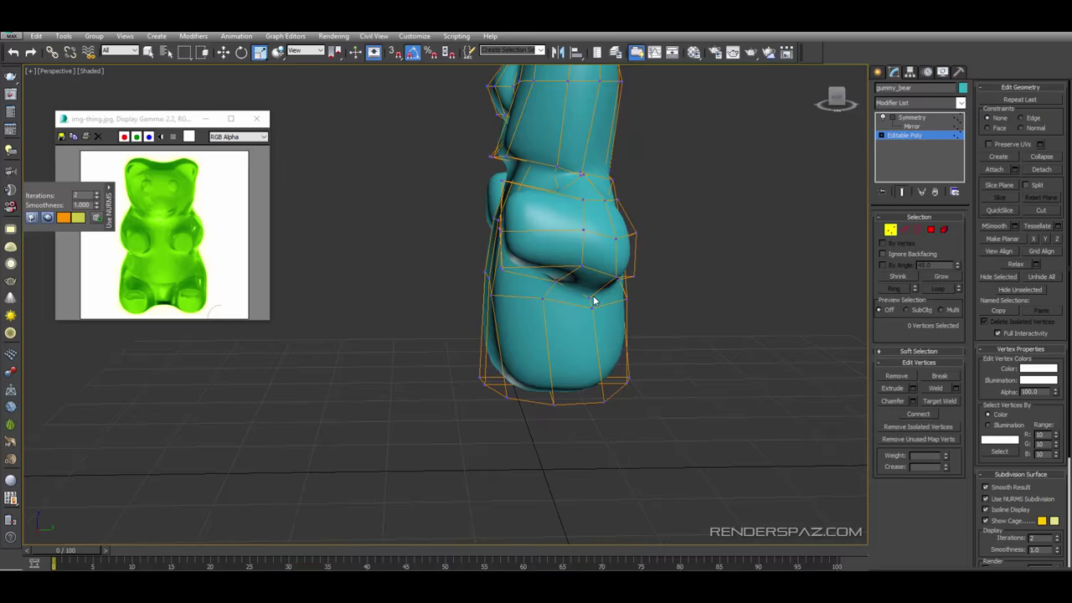
pyautogui.click(594, 299)
pyautogui.click(225, 55)
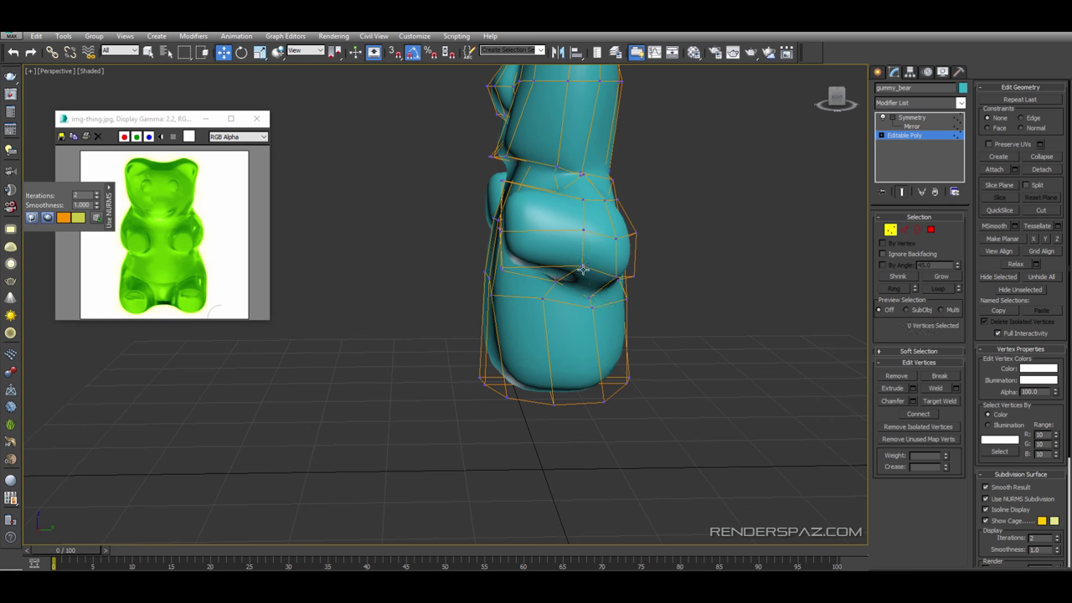
pyautogui.moveTo(591, 298); pyautogui.dragTo(592, 289)
pyautogui.keyDown('alt'); pyautogui.moveTo(536, 250); pyautogui.dragTo(702, 243, button='middle'); pyautogui.keyUp('alt')
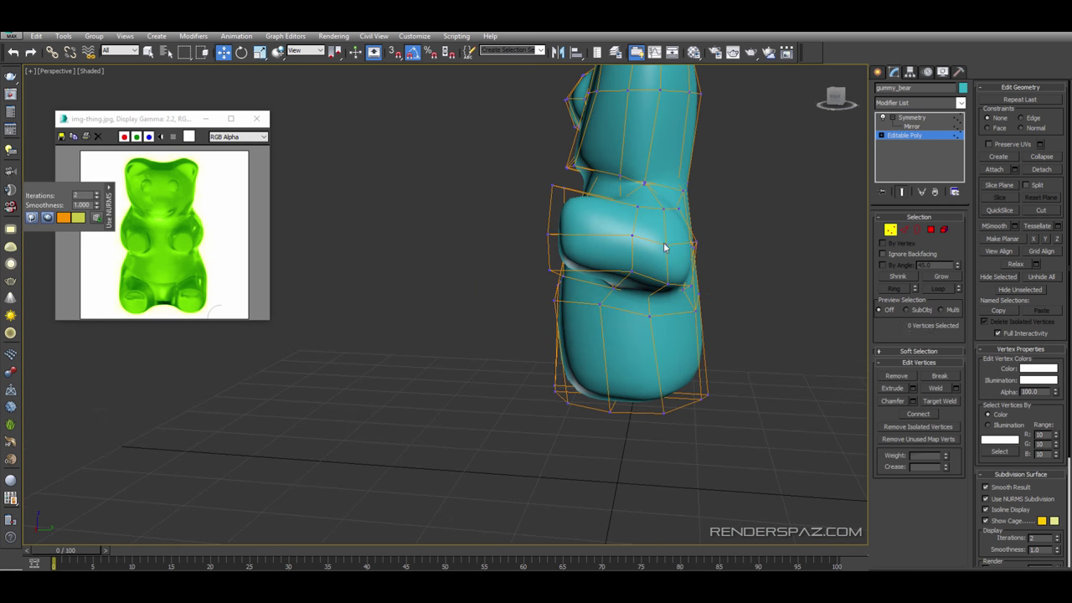
# - Select the vertex where the inner front of the arm meets the chest and move it inward
pyautogui.click(638, 205)
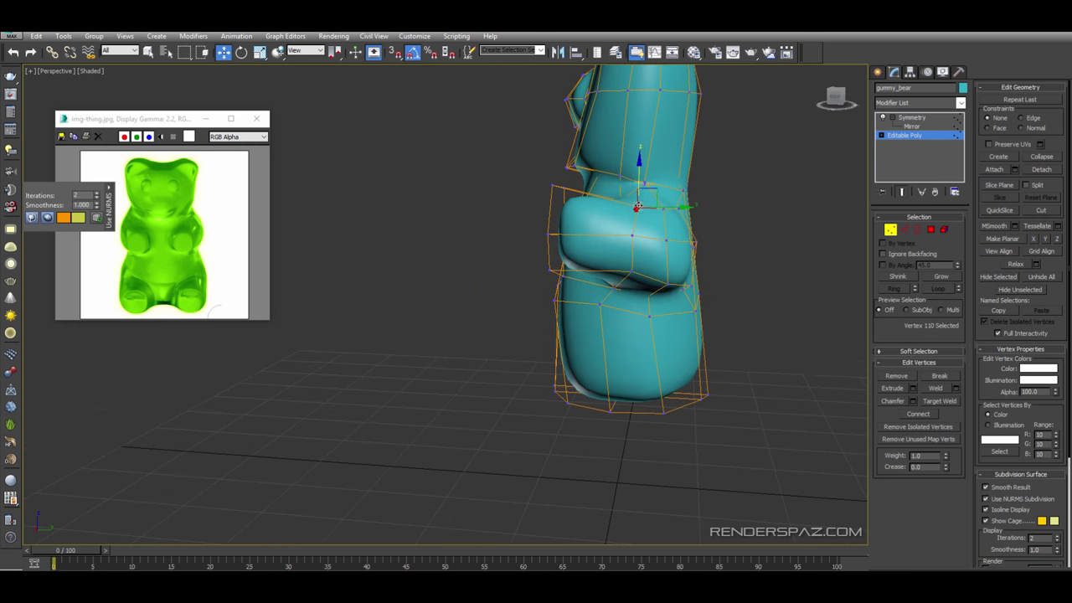
pyautogui.keyDown('alt'); pyautogui.moveTo(558, 167); pyautogui.dragTo(657, 220, button='middle'); pyautogui.keyUp('alt')
pyautogui.scroll(4, 514, 201)
pyautogui.moveTo(514, 196)
pyautogui.keyDown('alt'); pyautogui.mouseDown(button='middle')
pyautogui.moveTo(514, 220)
pyautogui.moveTo(572, 227)
pyautogui.moveTo(569, 241)
pyautogui.mouseUp(button='middle'); pyautogui.keyUp('alt')
pyautogui.press('F3')
pyautogui.click(530, 196)
pyautogui.press('F3')
pyautogui.click(521, 198)
pyautogui.scroll(3, 521, 197)
pyautogui.moveTo(559, 244); pyautogui.dragTo(549, 243)
# - Move the front armpit vertex further forward along the Y axis in see-through display, restore the solid display and clear the selection
pyautogui.press('F3')
pyautogui.moveTo(553, 243)
pyautogui.keyDown('alt'); pyautogui.mouseDown(button='middle')
pyautogui.moveTo(586, 232)
pyautogui.moveTo(561, 247)
pyautogui.mouseUp(button='middle'); pyautogui.keyUp('alt')
pyautogui.press('F3')
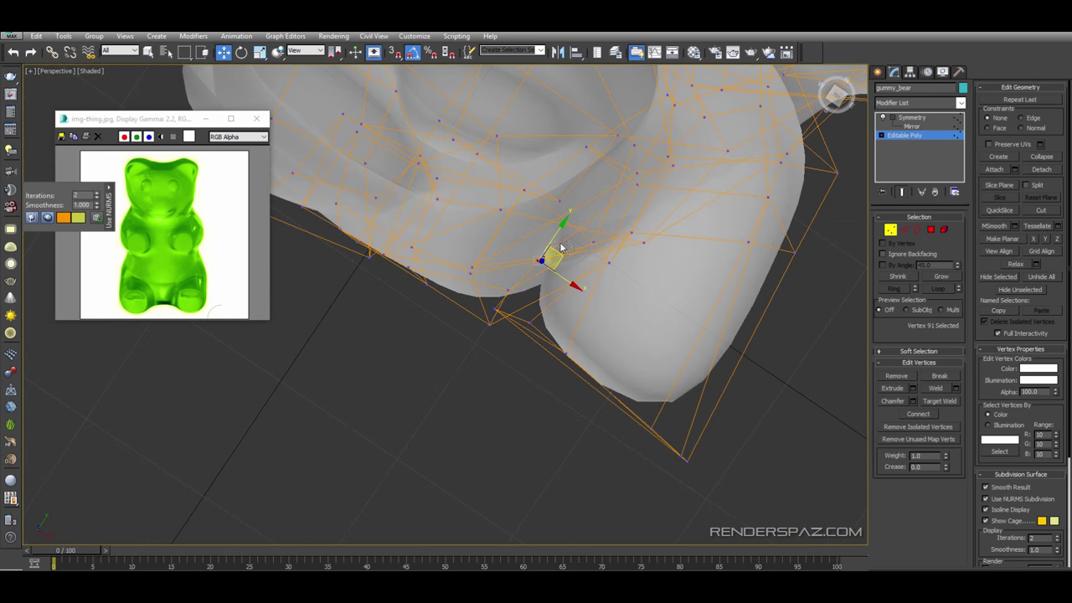
pyautogui.moveTo(555, 231); pyautogui.dragTo(544, 249)
pyautogui.scroll(-4, 546, 249)
pyautogui.keyDown('alt'); pyautogui.moveTo(555, 260); pyautogui.dragTo(709, 213, button='middle'); pyautogui.keyUp('alt')
pyautogui.press('F3')
pyautogui.press('F3')
pyautogui.hotkey('alt', 'x')
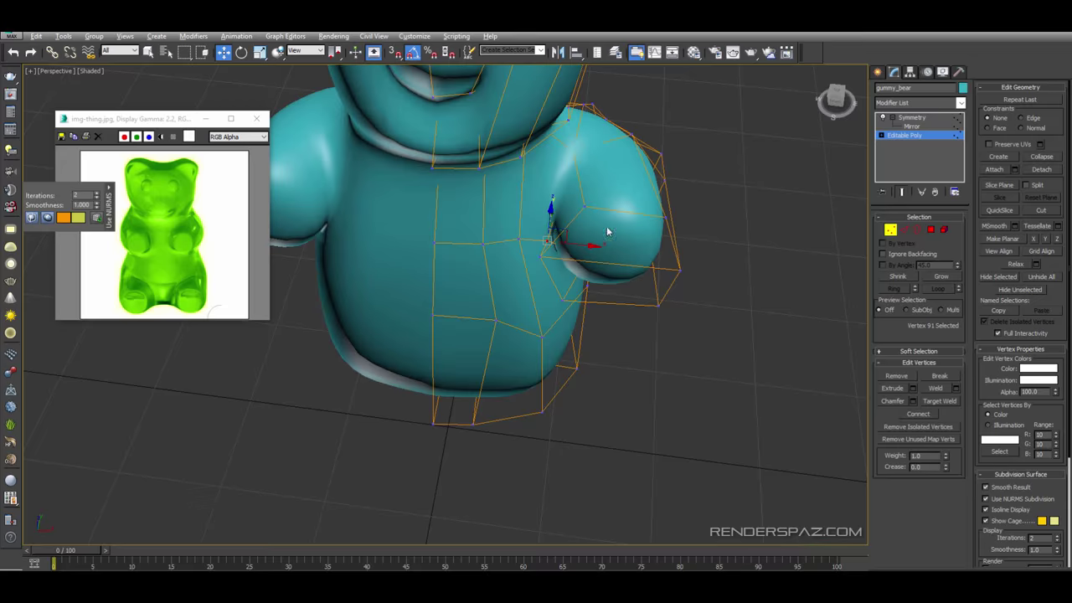
pyautogui.moveTo(610, 233)
pyautogui.keyDown('alt'); pyautogui.mouseDown(button='middle')
pyautogui.moveTo(704, 295)
pyautogui.moveTo(493, 299)
pyautogui.moveTo(530, 354)
pyautogui.moveTo(562, 360)
pyautogui.mouseUp(button='middle'); pyautogui.keyUp('alt')
pyautogui.click(704, 295)
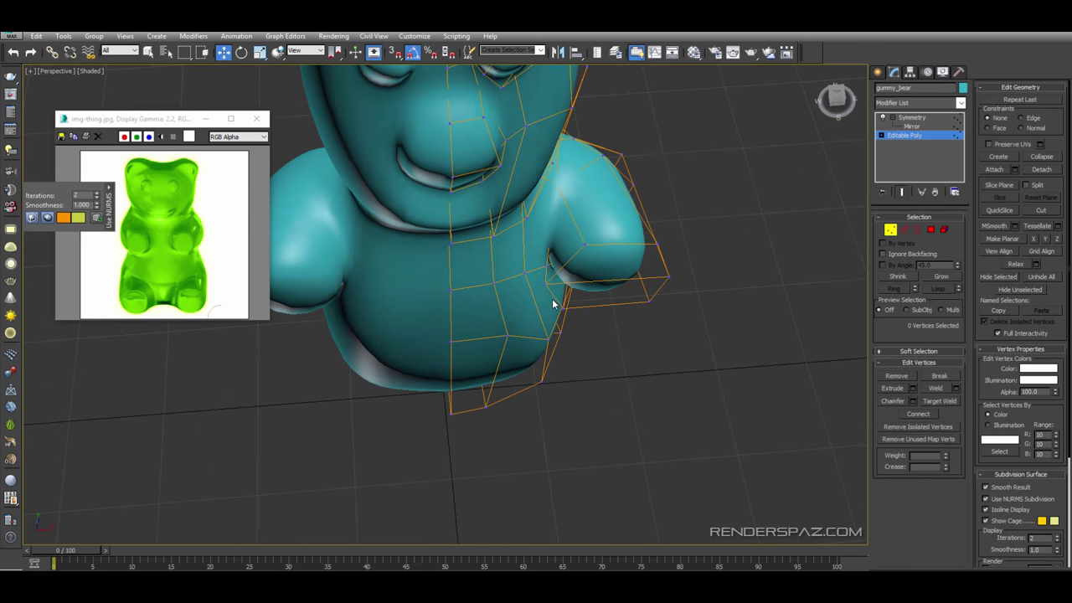
# - Switch the gummy bear's editable poly from vertex to edge editing with edges on the arm selected
pyautogui.press('F3')
pyautogui.press('F3')
pyautogui.keyDown('alt'); pyautogui.moveTo(533, 249); pyautogui.dragTo(590, 230, button='middle'); pyautogui.keyUp('alt')
pyautogui.click(889, 230)
pyautogui.click(665, 233)
pyautogui.click(636, 228)
pyautogui.click(902, 135)
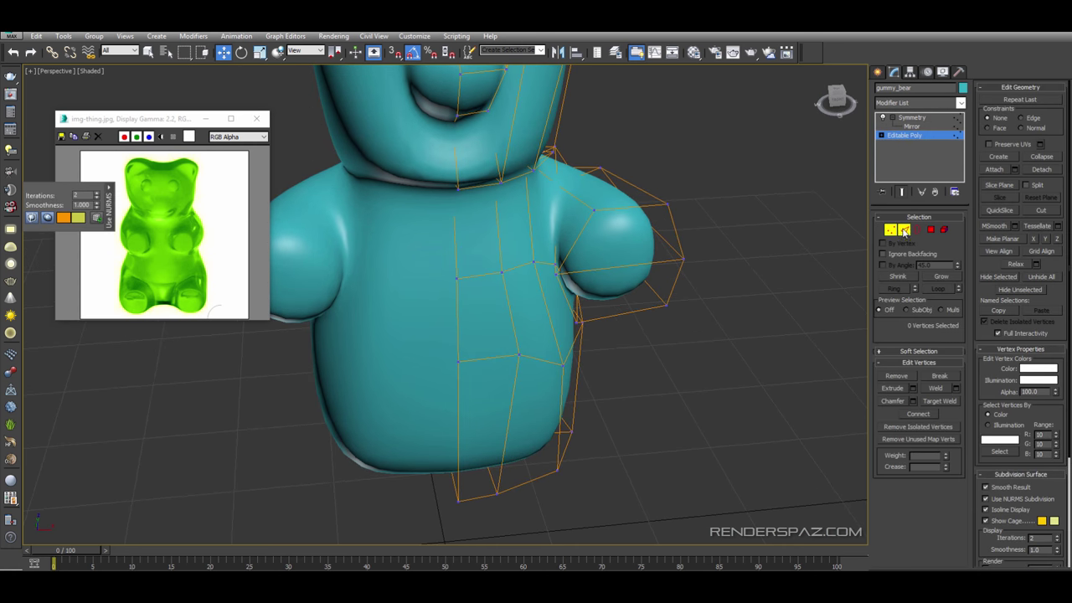
pyautogui.click(904, 230)
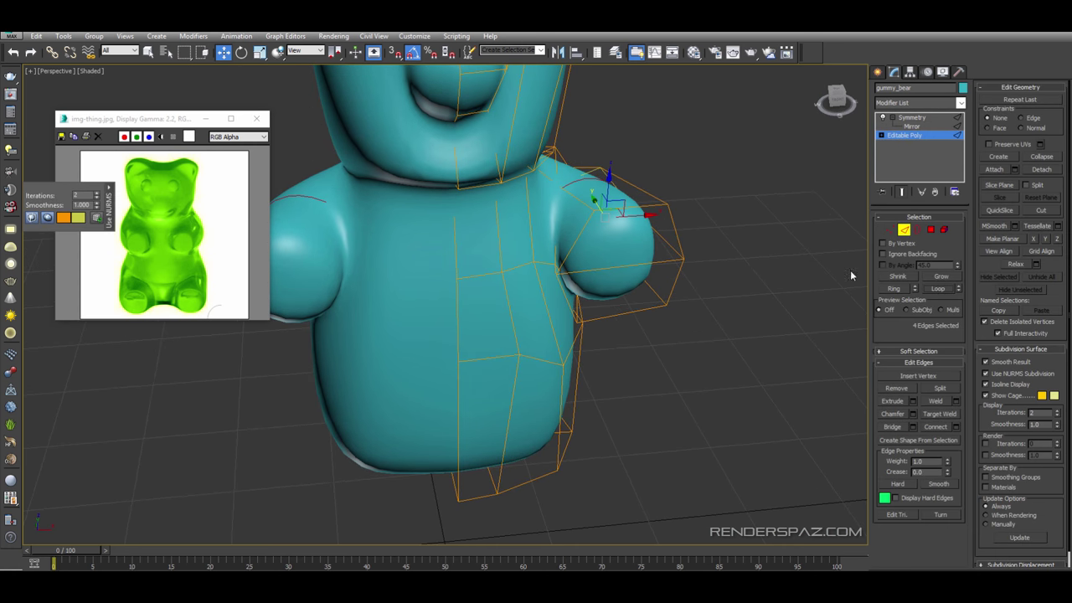
# - Select the complete edge loop around the arm, using the wireframe display to reach its edges
pyautogui.press('F3')
pyautogui.press('F3')
pyautogui.press('F3')
pyautogui.keyDown('alt'); pyautogui.moveTo(605, 214); pyautogui.dragTo(564, 220, button='middle'); pyautogui.keyUp('alt')
pyautogui.scroll(3, 565, 215)
pyautogui.keyDown('ctrl'); pyautogui.click(544, 186); pyautogui.keyUp('ctrl')
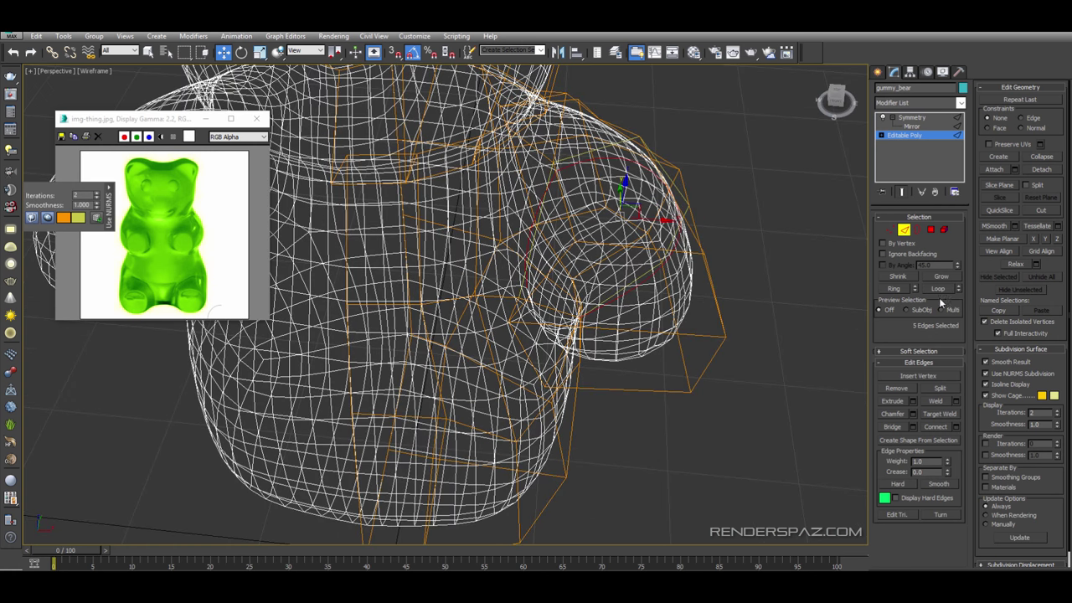
pyautogui.click(931, 291)
pyautogui.press('F3')
pyautogui.moveTo(540, 303)
pyautogui.keyDown('alt'); pyautogui.mouseDown(button='middle')
pyautogui.moveTo(600, 253)
pyautogui.moveTo(562, 212)
pyautogui.mouseUp(button='middle'); pyautogui.keyUp('alt')
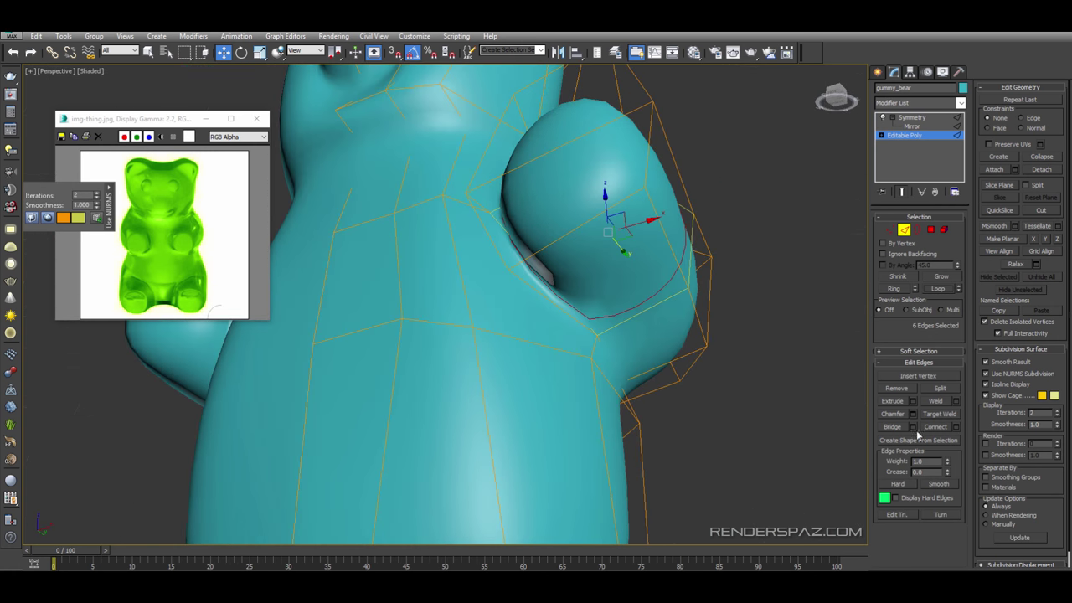
# - Try relaxing the arm's edge loop, testing an amount of -1.0 and 6 iterations, and cancel the relax settings
pyautogui.click(1006, 265)
pyautogui.click(1006, 266)
pyautogui.click(1007, 265)
pyautogui.click(1036, 264)
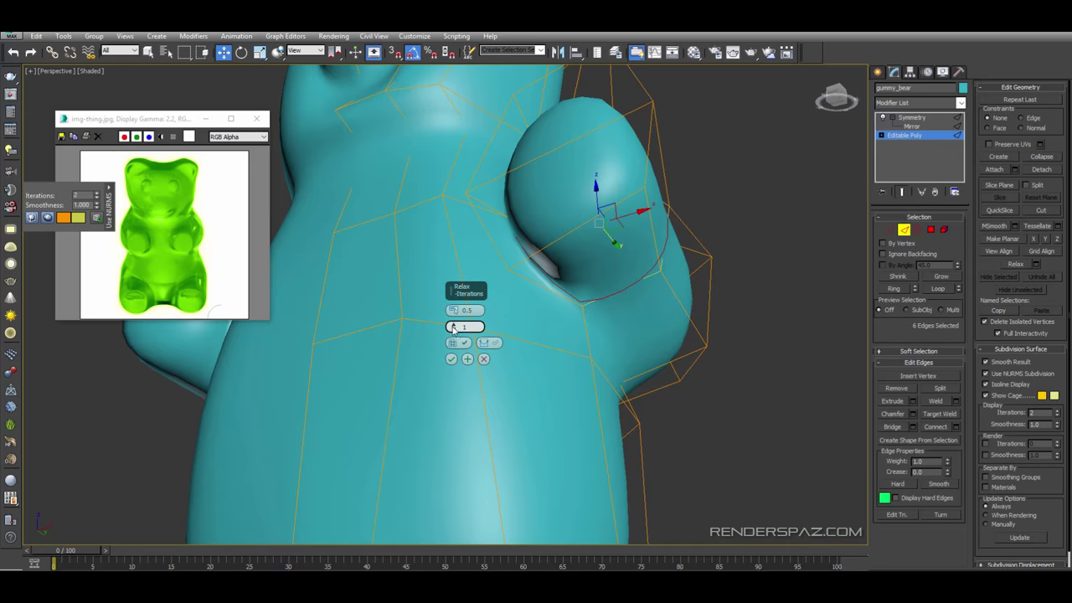
pyautogui.click(454, 324)
pyautogui.moveTo(457, 322); pyautogui.dragTo(458, 344)
pyautogui.keyDown('alt'); pyautogui.moveTo(585, 267); pyautogui.dragTo(622, 310, button='middle'); pyautogui.keyUp('alt')
pyautogui.click(530, 269)
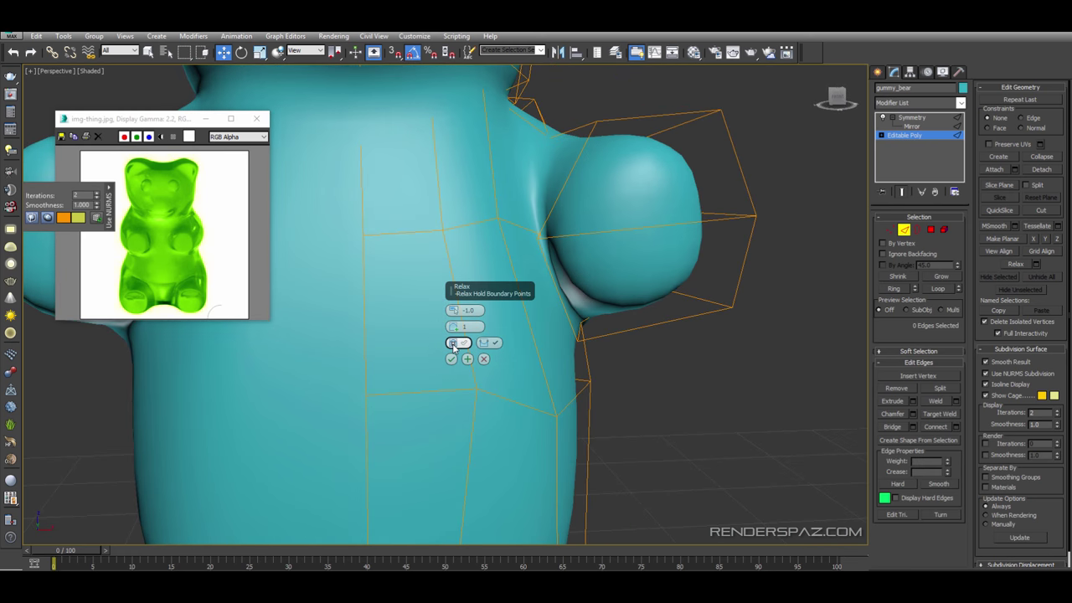
pyautogui.moveTo(454, 327); pyautogui.dragTo(454, 313)
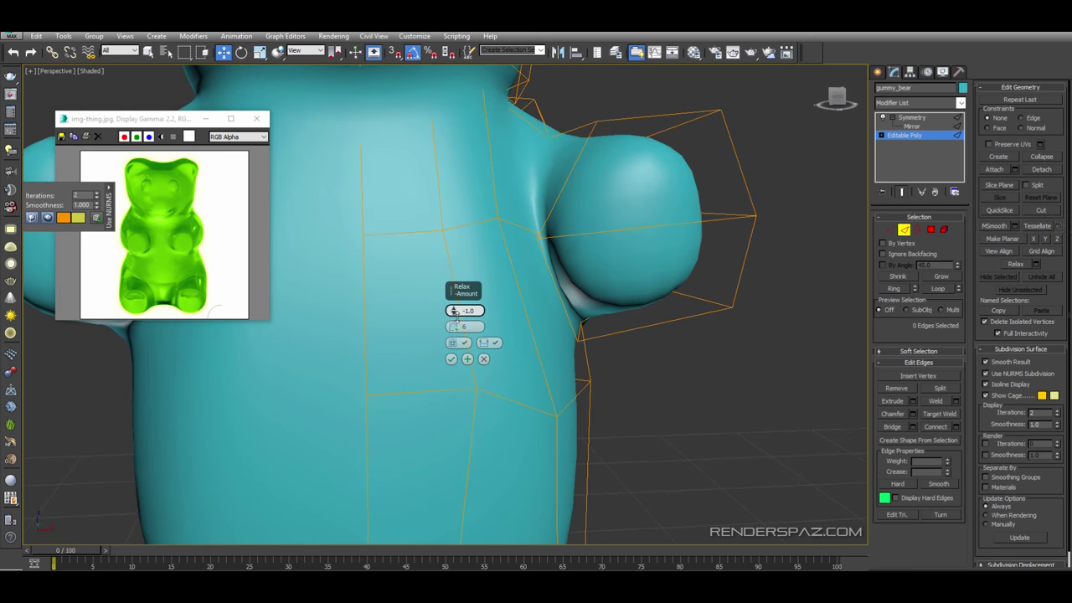
pyautogui.click(484, 359)
# - Return to vertex editing and slightly adjust the vertex on the upper front of the shoulder
pyautogui.scroll(-5, 671, 273)
pyautogui.keyDown('alt'); pyautogui.moveTo(670, 273); pyautogui.dragTo(673, 336, button='middle'); pyautogui.keyUp('alt')
pyautogui.click(891, 230)
pyautogui.scroll(4, 670, 294)
pyautogui.scroll(-1, 702, 283)
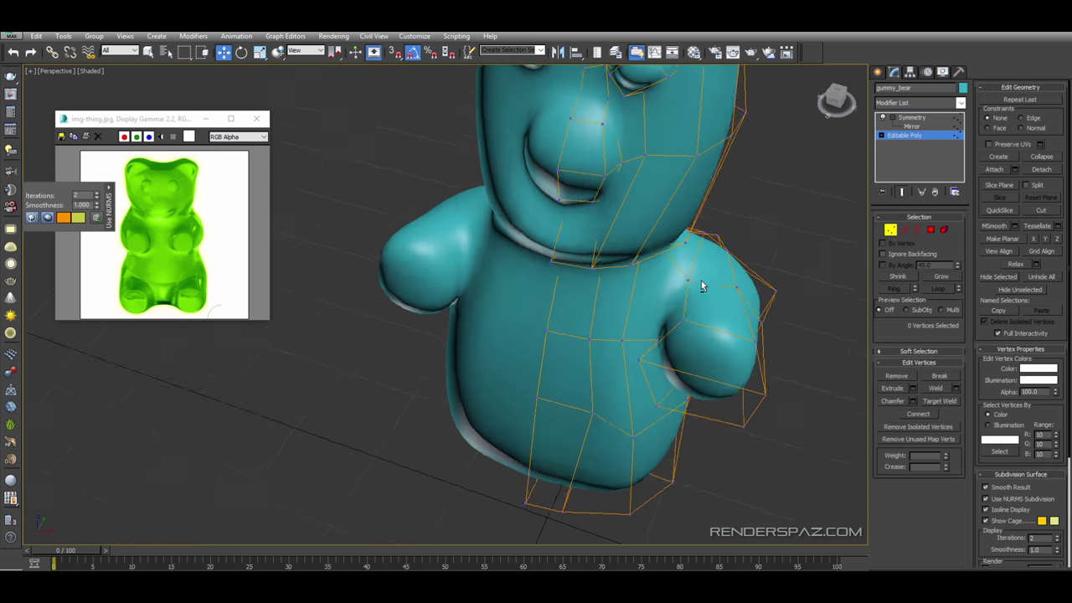
pyautogui.scroll(-1, 702, 285)
pyautogui.click(689, 282)
pyautogui.moveTo(695, 277); pyautogui.dragTo(692, 284)
pyautogui.keyDown('alt'); pyautogui.moveTo(691, 283); pyautogui.dragTo(829, 283, button='middle'); pyautogui.keyUp('alt')
pyautogui.scroll(-4, 702, 261)
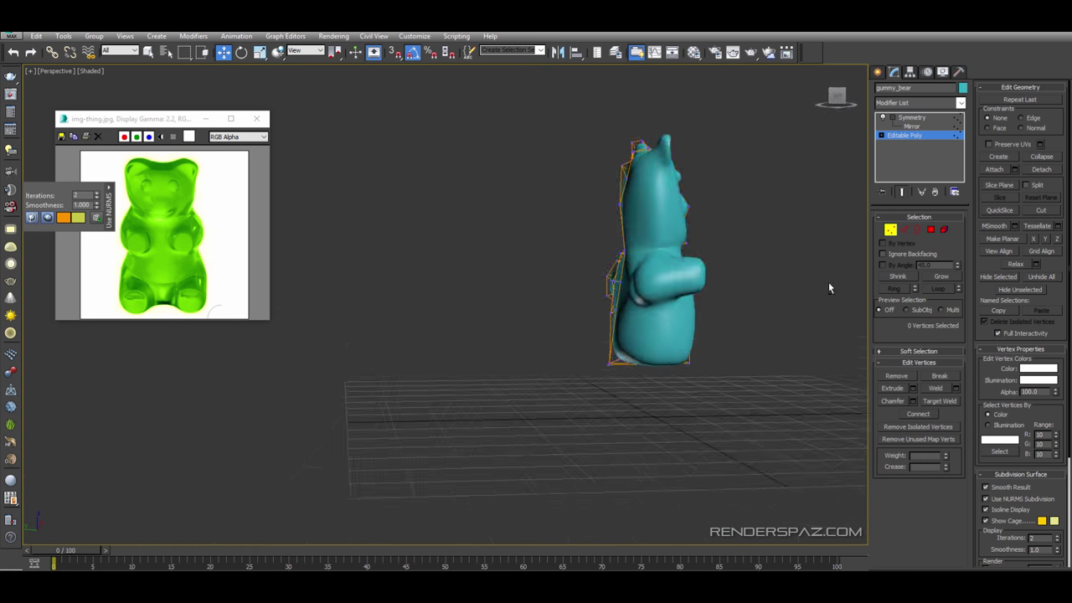
# - Shift the lower back vertex near the torso's center line along the Y axis
pyautogui.scroll(2, 540, 264)
pyautogui.keyDown('alt'); pyautogui.moveTo(540, 264); pyautogui.dragTo(607, 296, button='middle'); pyautogui.keyUp('alt')
pyautogui.click(701, 311)
pyautogui.keyDown('alt'); pyautogui.moveTo(701, 311); pyautogui.dragTo(694, 330, button='middle'); pyautogui.keyUp('alt')
pyautogui.moveTo(686, 315); pyautogui.dragTo(693, 314)
pyautogui.moveTo(672, 350); pyautogui.dragTo(669, 353)
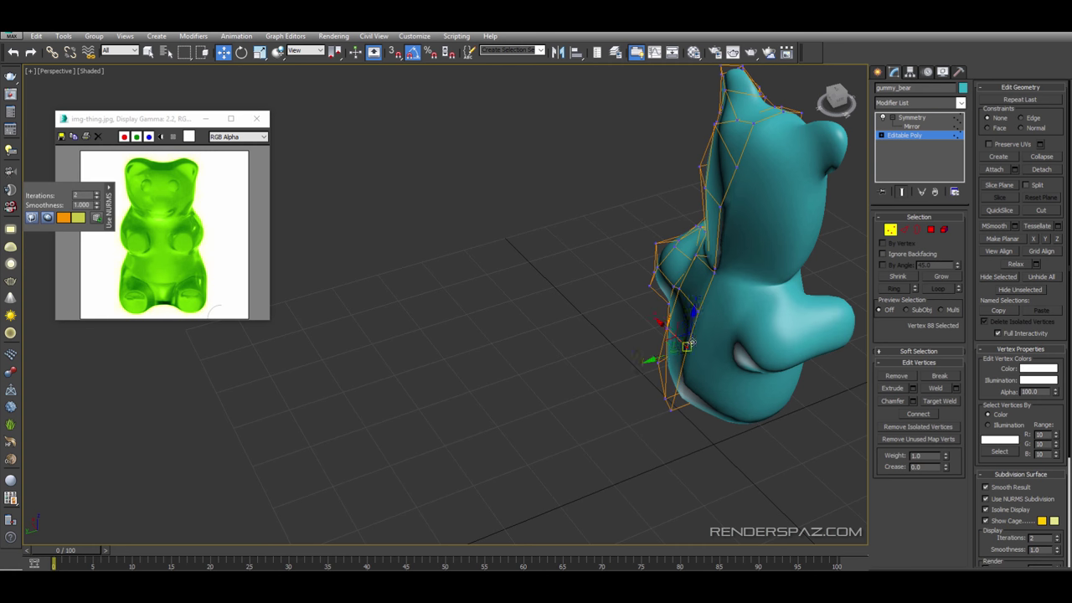
pyautogui.keyDown('alt'); pyautogui.moveTo(669, 353); pyautogui.dragTo(749, 305, button='middle'); pyautogui.keyUp('alt')
# - Move the front belly vertex below the arms slightly backward along the Y axis
pyautogui.click(684, 413)
pyautogui.moveTo(684, 414)
pyautogui.keyDown('alt'); pyautogui.mouseDown(button='middle')
pyautogui.moveTo(654, 433)
pyautogui.moveTo(677, 411)
pyautogui.mouseUp(button='middle'); pyautogui.keyUp('alt')
pyautogui.scroll(3, 672, 448)
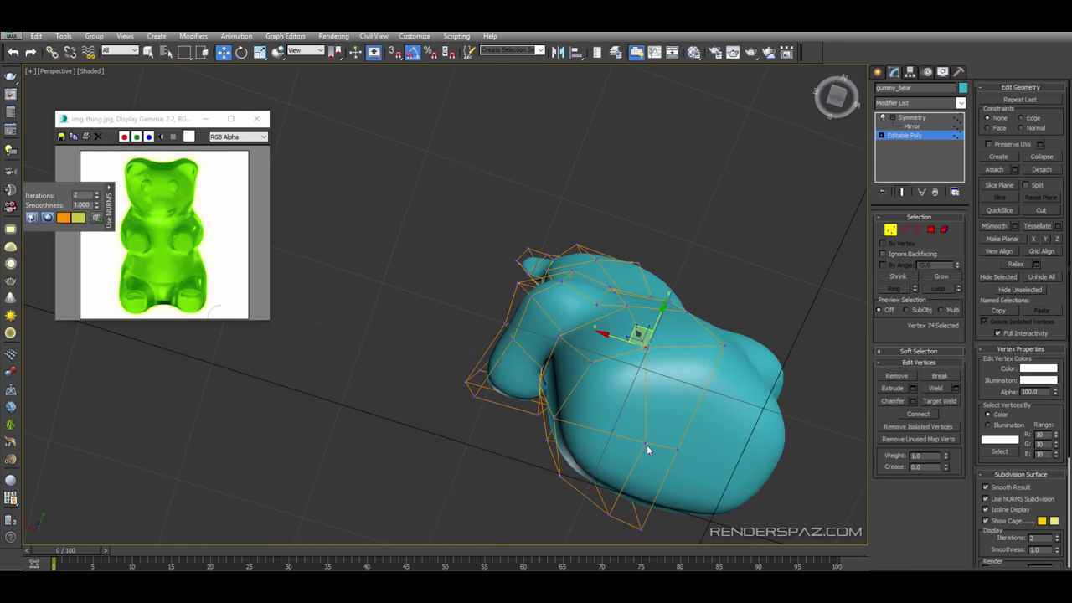
pyautogui.click(590, 505)
pyautogui.keyDown('alt'); pyautogui.moveTo(590, 505); pyautogui.dragTo(571, 368, button='middle'); pyautogui.keyUp('alt')
pyautogui.click(612, 369)
pyautogui.moveTo(611, 366)
pyautogui.mouseDown()
pyautogui.moveTo(595, 351)
pyautogui.moveTo(625, 370)
pyautogui.moveTo(617, 372)
pyautogui.mouseUp()
pyautogui.click(607, 370)
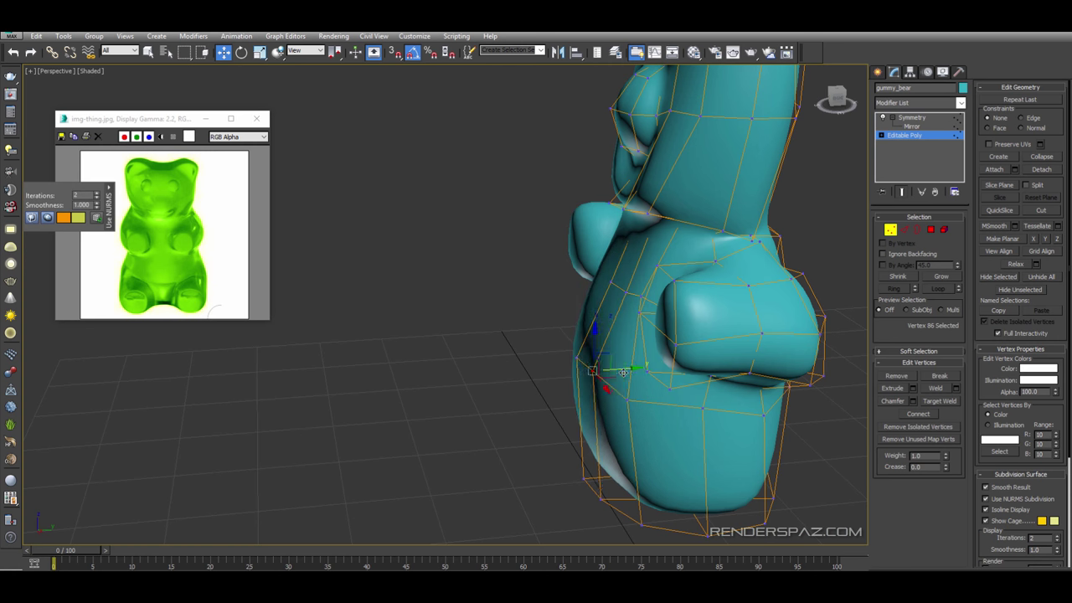
pyautogui.keyDown('alt'); pyautogui.moveTo(643, 305); pyautogui.dragTo(732, 376, button='middle'); pyautogui.keyUp('alt')
# - Select the polygons at the front end of the arm and enable soft selection with a reduced falloff
pyautogui.click(632, 291)
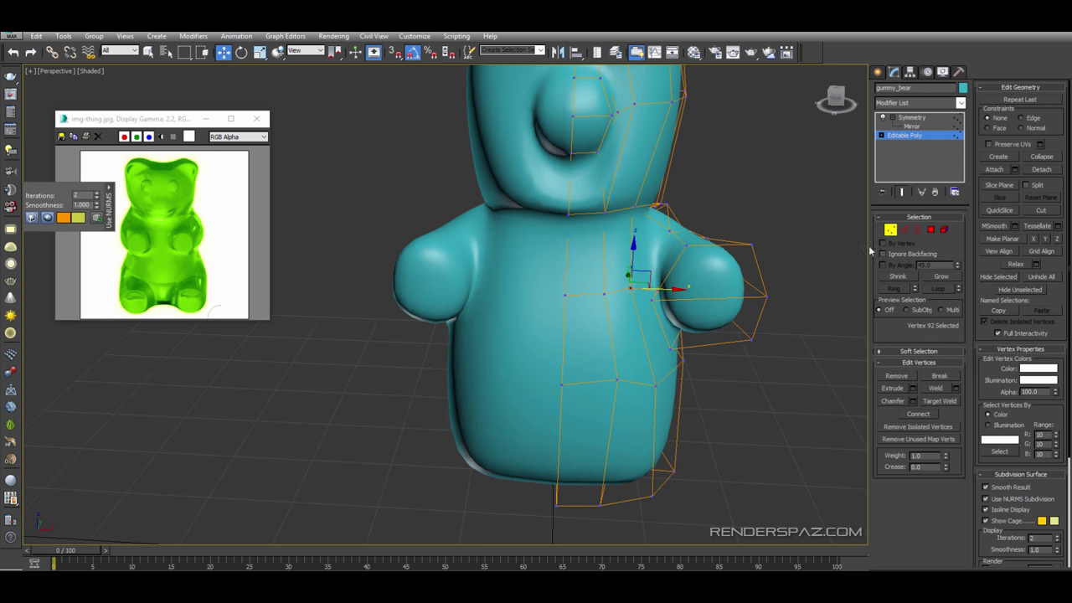
pyautogui.press('4')
pyautogui.click(901, 351)
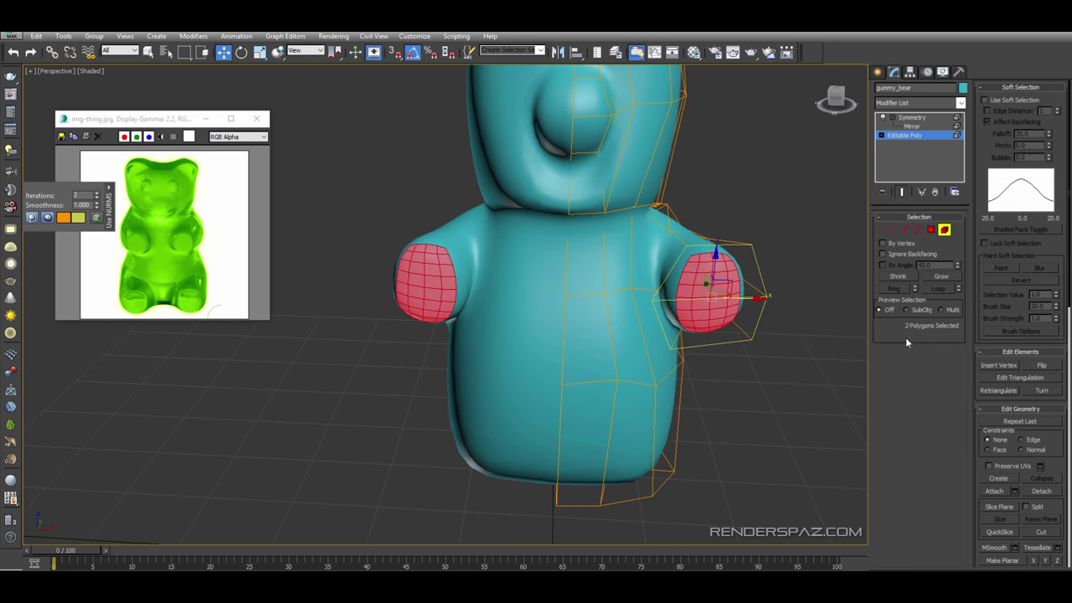
pyautogui.click(985, 100)
pyautogui.moveTo(1049, 134); pyautogui.dragTo(1049, 175)
# - Move the hand polygons inward along the X axis, reducing the soft selection falloff to 5.13
pyautogui.moveTo(737, 297); pyautogui.dragTo(717, 298)
pyautogui.moveTo(1052, 135); pyautogui.dragTo(1050, 127)
pyautogui.moveTo(1049, 125); pyautogui.dragTo(1048, 108)
pyautogui.moveTo(731, 297); pyautogui.dragTo(725, 298)
pyautogui.keyDown('alt'); pyautogui.moveTo(725, 297); pyautogui.dragTo(639, 331, button='middle'); pyautogui.keyUp('alt')
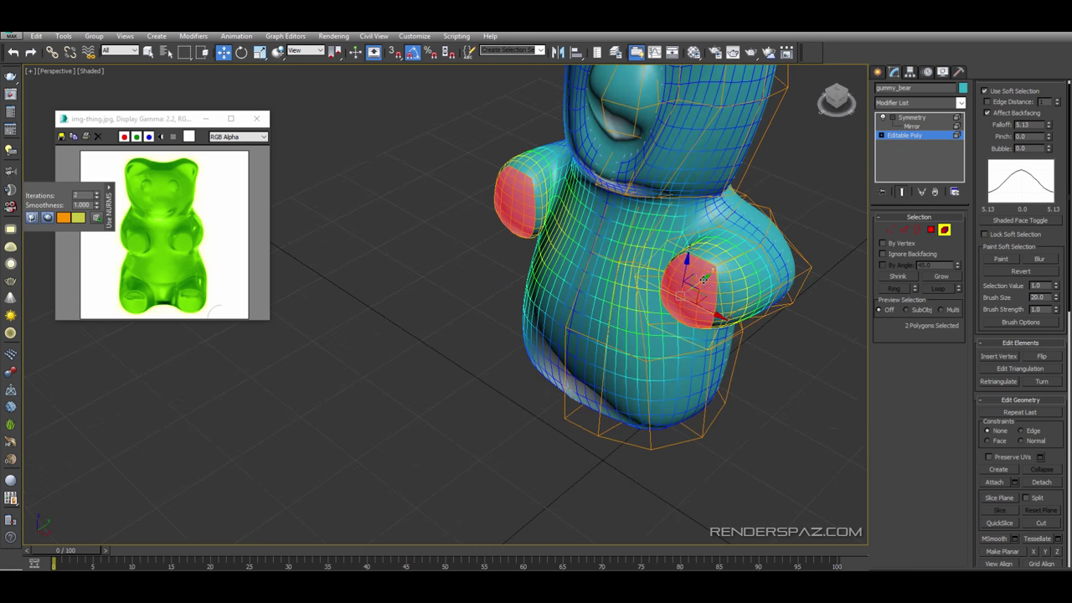
pyautogui.keyDown('alt'); pyautogui.moveTo(704, 279); pyautogui.dragTo(603, 253, button='middle'); pyautogui.keyUp('alt')
# - Switch to vertex editing and pull the chest vertex beside the arm forward along the Y axis with soft selection
pyautogui.click(890, 230)
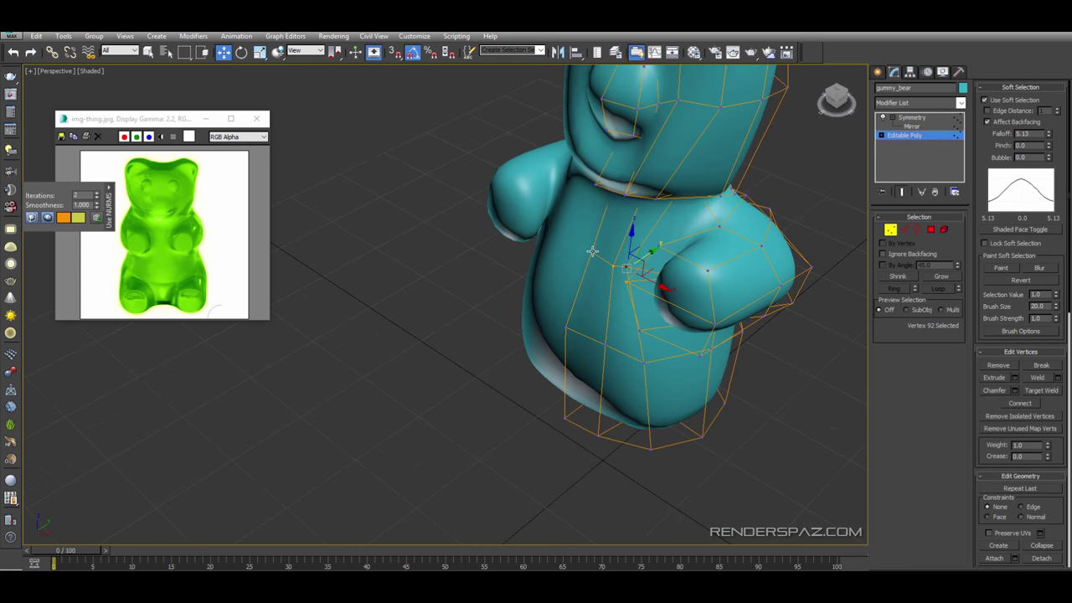
pyautogui.moveTo(636, 252); pyautogui.dragTo(627, 260)
pyautogui.keyDown('alt'); pyautogui.moveTo(627, 261); pyautogui.dragTo(675, 216, button='middle'); pyautogui.keyUp('alt')
# - Move the vertices at the side of the neck and then the cheek outward along the X axis
pyautogui.moveTo(645, 175); pyautogui.dragTo(645, 174)
pyautogui.moveTo(689, 192); pyautogui.dragTo(697, 195)
pyautogui.scroll(-4, 675, 209)
pyautogui.keyDown('alt'); pyautogui.moveTo(668, 215); pyautogui.dragTo(656, 229, button='middle'); pyautogui.keyUp('alt')
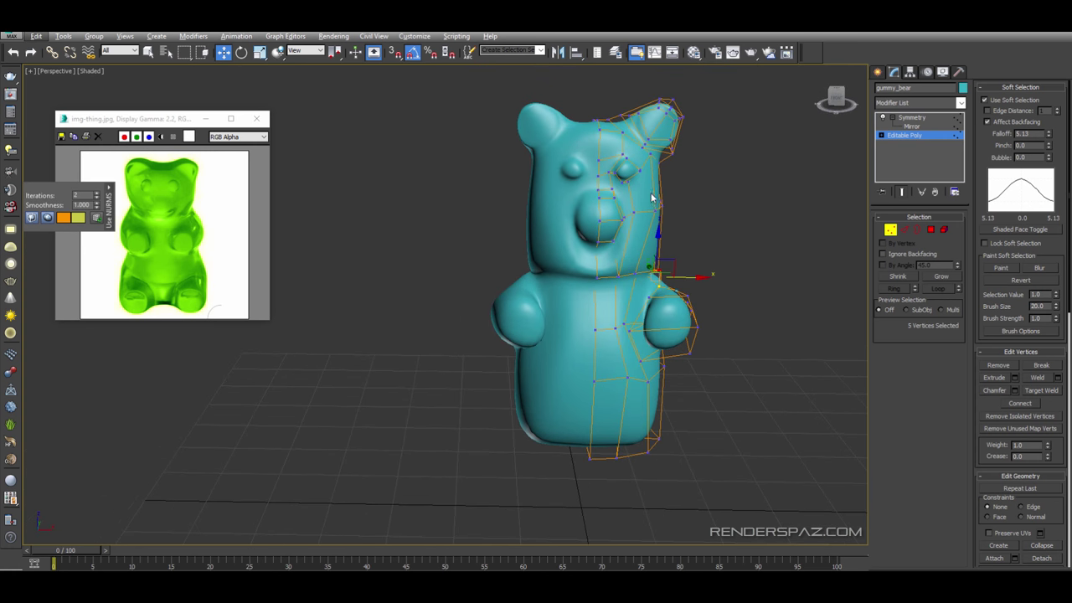
pyautogui.moveTo(679, 209); pyautogui.dragTo(692, 209)
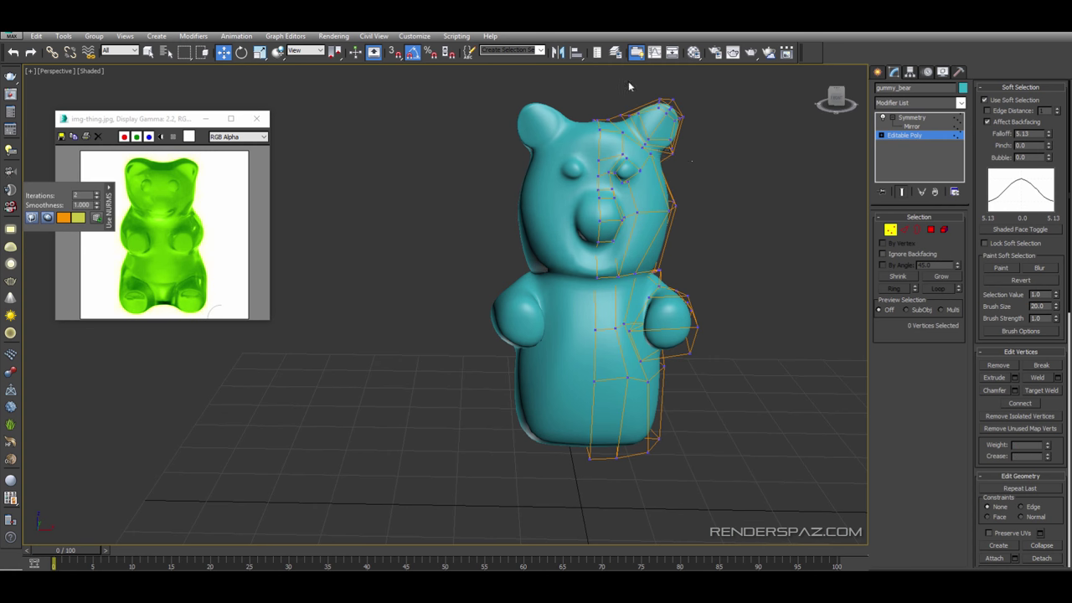
# - Try scaling up the ear's vertices with a soft selection falloff of 7.49, and undo the scaling
pyautogui.moveTo(688, 151); pyautogui.dragTo(688, 152)
pyautogui.keyDown('alt'); pyautogui.moveTo(687, 153); pyautogui.dragTo(680, 149, button='middle'); pyautogui.keyUp('alt')
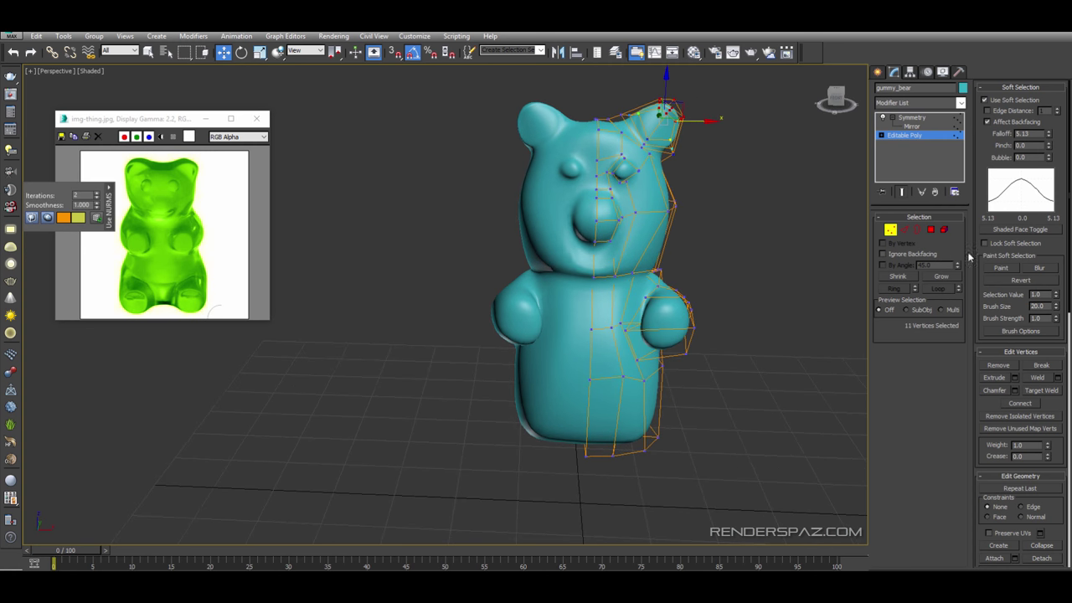
pyautogui.moveTo(1048, 136); pyautogui.dragTo(1048, 132)
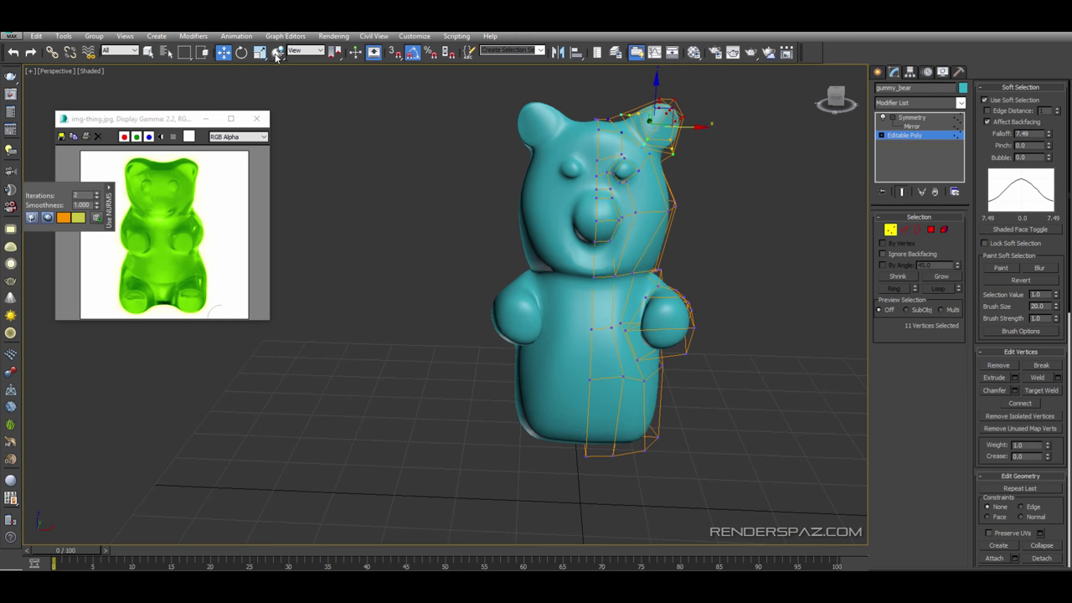
pyautogui.click(261, 55)
pyautogui.moveTo(660, 123); pyautogui.dragTo(673, 114)
pyautogui.keyDown('alt'); pyautogui.moveTo(673, 114); pyautogui.dragTo(626, 138, button='middle'); pyautogui.keyUp('alt')
pyautogui.hotkey('ctrl', 'z')
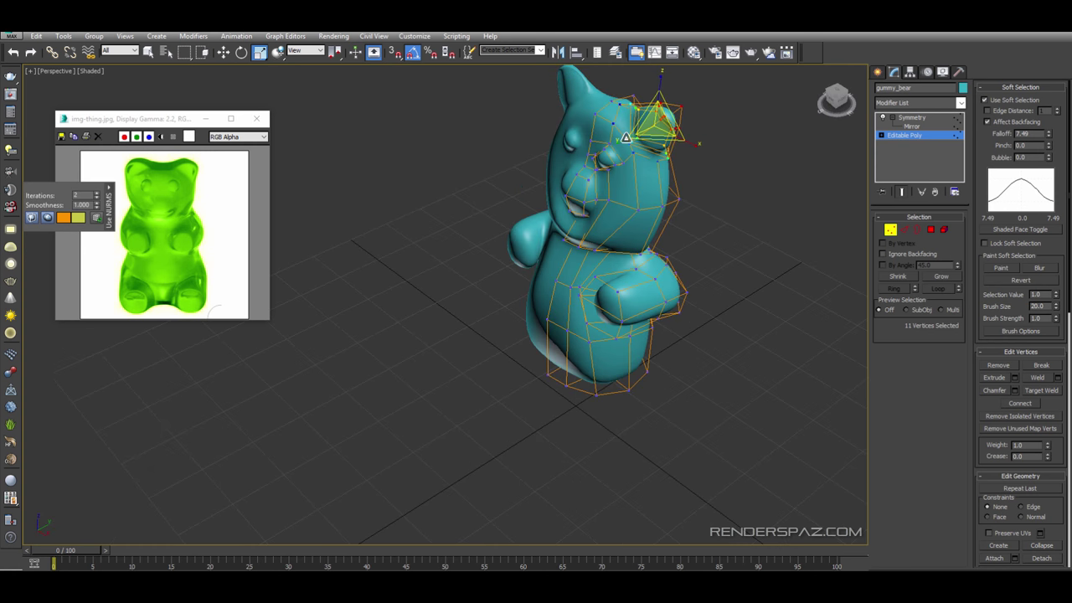
# - Move the selected ear and upper-head vertices slightly outward along the X axis with soft selection
pyautogui.moveTo(626, 138)
pyautogui.mouseDown()
pyautogui.moveTo(634, 141)
pyautogui.moveTo(611, 146)
pyautogui.mouseUp()
pyautogui.keyDown('alt'); pyautogui.moveTo(722, 266); pyautogui.dragTo(617, 172, button='middle'); pyautogui.keyUp('alt')
pyautogui.click(587, 118)
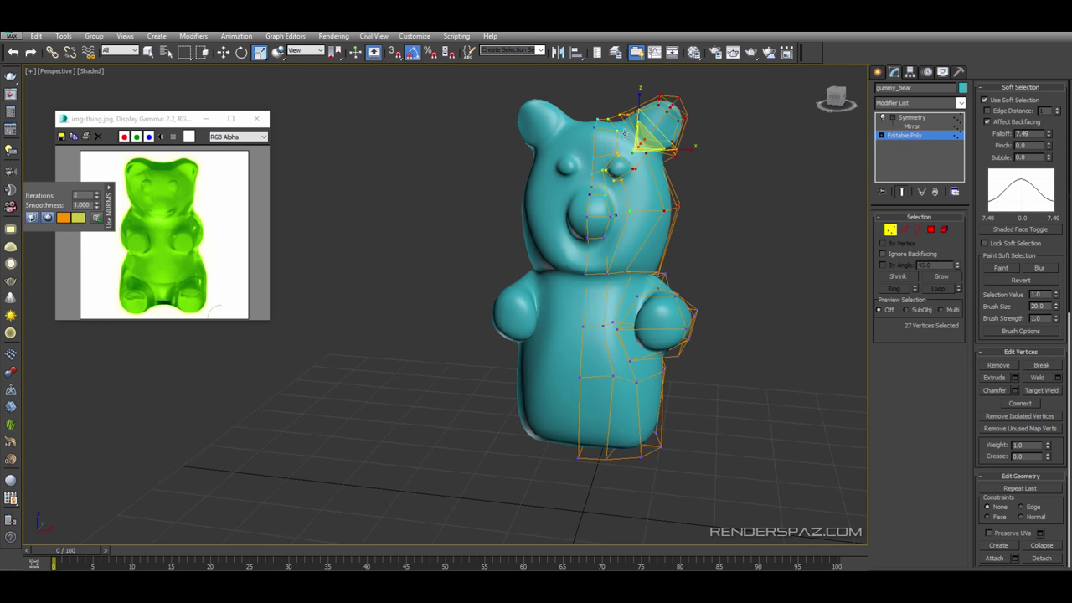
pyautogui.click(226, 52)
pyautogui.moveTo(671, 151); pyautogui.dragTo(675, 151)
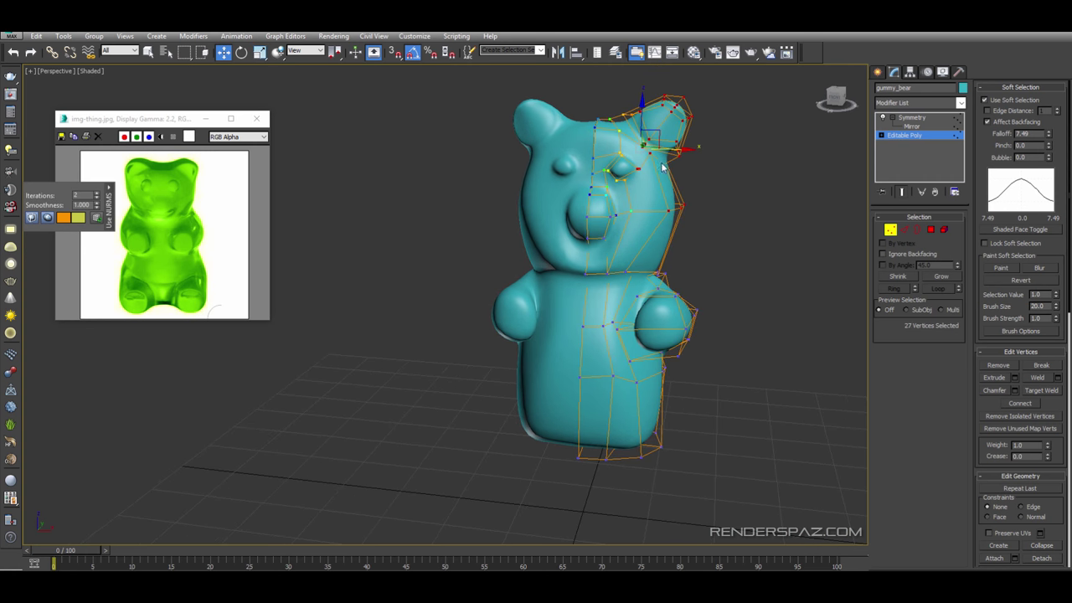
# - Select the snout vertices and pull them forward along the Y axis with soft selection
pyautogui.keyDown('alt'); pyautogui.moveTo(663, 167); pyautogui.dragTo(643, 246, button='middle'); pyautogui.keyUp('alt')
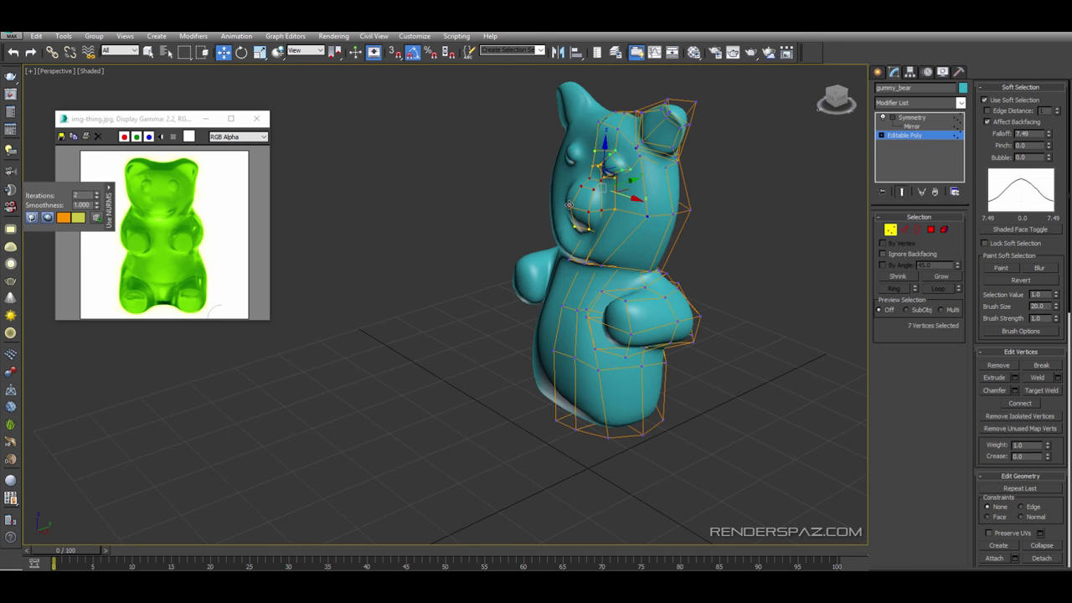
pyautogui.click(569, 205)
pyautogui.keyDown('alt'); pyautogui.moveTo(628, 213); pyautogui.dragTo(593, 201, button='middle'); pyautogui.keyUp('alt')
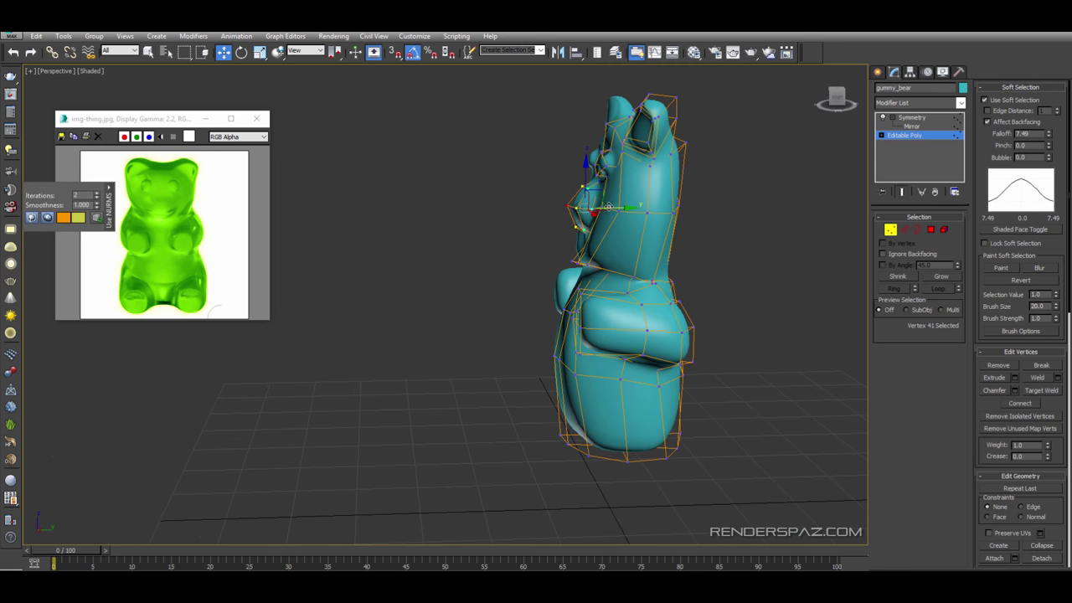
pyautogui.moveTo(630, 197); pyautogui.dragTo(624, 196)
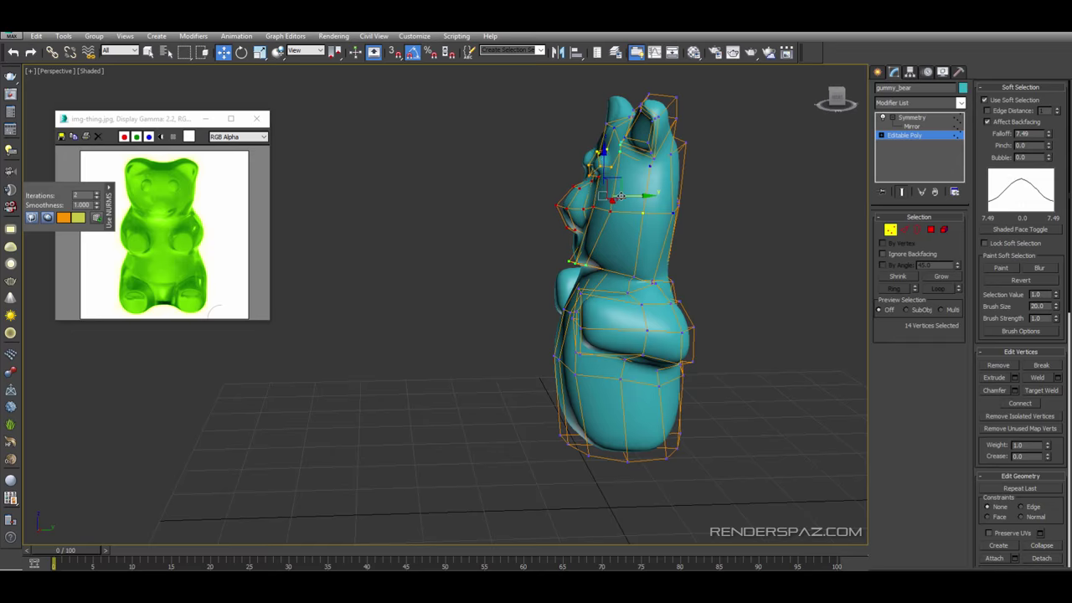
pyautogui.keyDown('alt'); pyautogui.moveTo(633, 201); pyautogui.dragTo(708, 221, button='middle'); pyautogui.keyUp('alt')
pyautogui.click(702, 347)
# - Undo the last two changes at the shoulder and reduce the soft selection falloff to 6.291
pyautogui.scroll(-3, 703, 348)
pyautogui.keyDown('alt'); pyautogui.moveTo(705, 349); pyautogui.dragTo(783, 339, button='middle'); pyautogui.keyUp('alt')
pyautogui.scroll(3, 657, 341)
pyautogui.keyDown('alt'); pyautogui.moveTo(655, 342); pyautogui.dragTo(586, 339, button='middle'); pyautogui.keyUp('alt')
pyautogui.scroll(2, 644, 326)
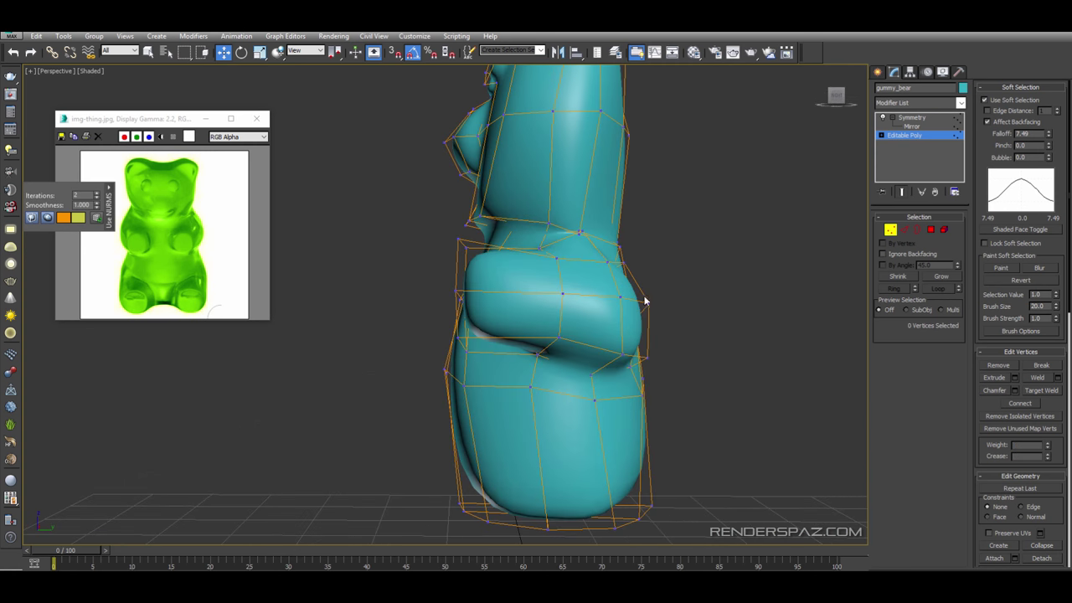
pyautogui.hotkey('ctrl', 'z')
pyautogui.hotkey('ctrl', 'z')
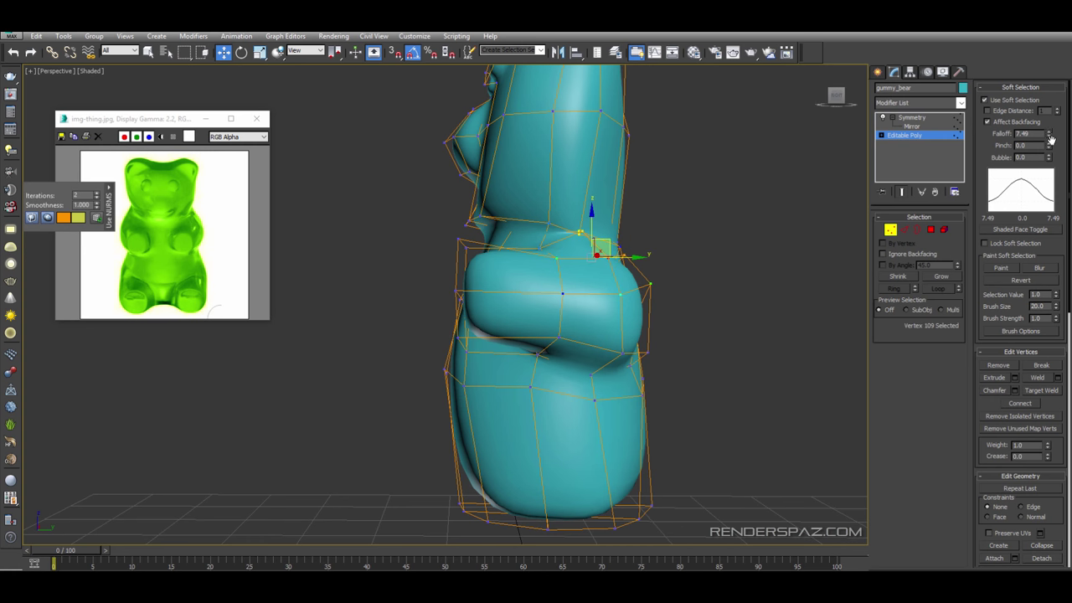
pyautogui.moveTo(1052, 140); pyautogui.dragTo(1051, 136)
pyautogui.moveTo(1048, 133); pyautogui.dragTo(1047, 135)
pyautogui.scroll(4, 579, 229)
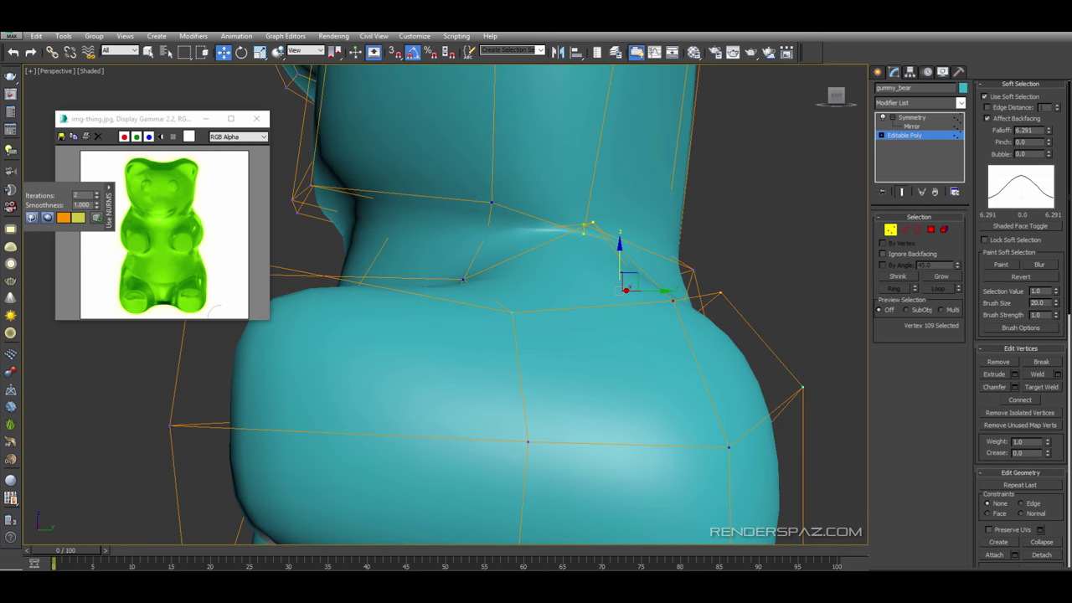
# - Turn off soft selection and raise individual vertices along the crease between the neck and the shoulder
pyautogui.click(992, 99)
pyautogui.click(587, 227)
pyautogui.moveTo(593, 195); pyautogui.dragTo(589, 226)
pyautogui.click(583, 227)
pyautogui.keyDown('alt'); pyautogui.moveTo(775, 276); pyautogui.dragTo(701, 291, button='middle'); pyautogui.keyUp('alt')
pyautogui.moveTo(566, 237); pyautogui.dragTo(568, 212)
pyautogui.click(480, 207)
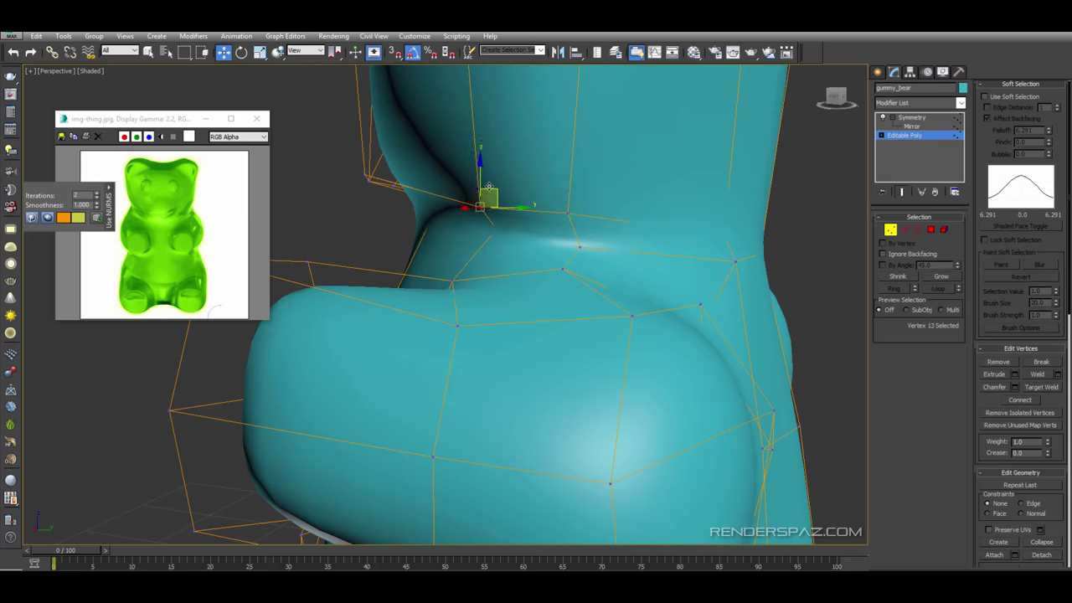
pyautogui.moveTo(488, 199); pyautogui.dragTo(485, 186)
# - Pick the vertex at the rear side of the neck using the wireframe display and raise it slightly
pyautogui.click(733, 232)
pyautogui.press('F3')
pyautogui.click(722, 234)
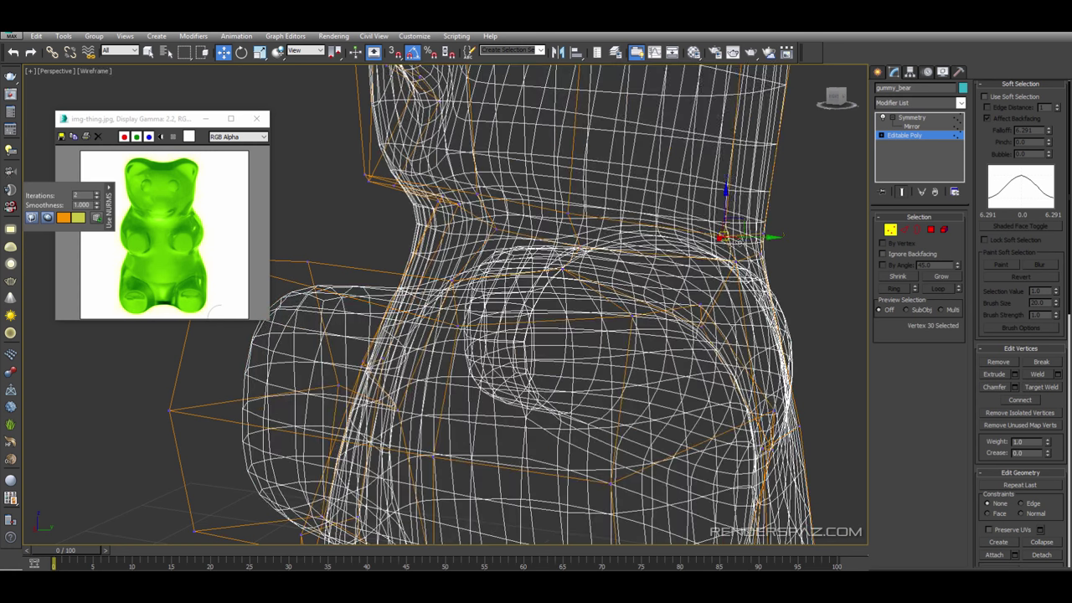
pyautogui.press('F3')
pyautogui.keyDown('alt'); pyautogui.moveTo(738, 233); pyautogui.dragTo(768, 236, button='middle'); pyautogui.keyUp('alt')
pyautogui.moveTo(753, 226); pyautogui.dragTo(755, 220)
# - Adjust the vertices around the shoulder, raising the one on top of the arm along the Z axis
pyautogui.keyDown('alt'); pyautogui.moveTo(765, 244); pyautogui.dragTo(643, 266, button='middle'); pyautogui.keyUp('alt')
pyautogui.scroll(-2, 710, 267)
pyautogui.click(640, 266)
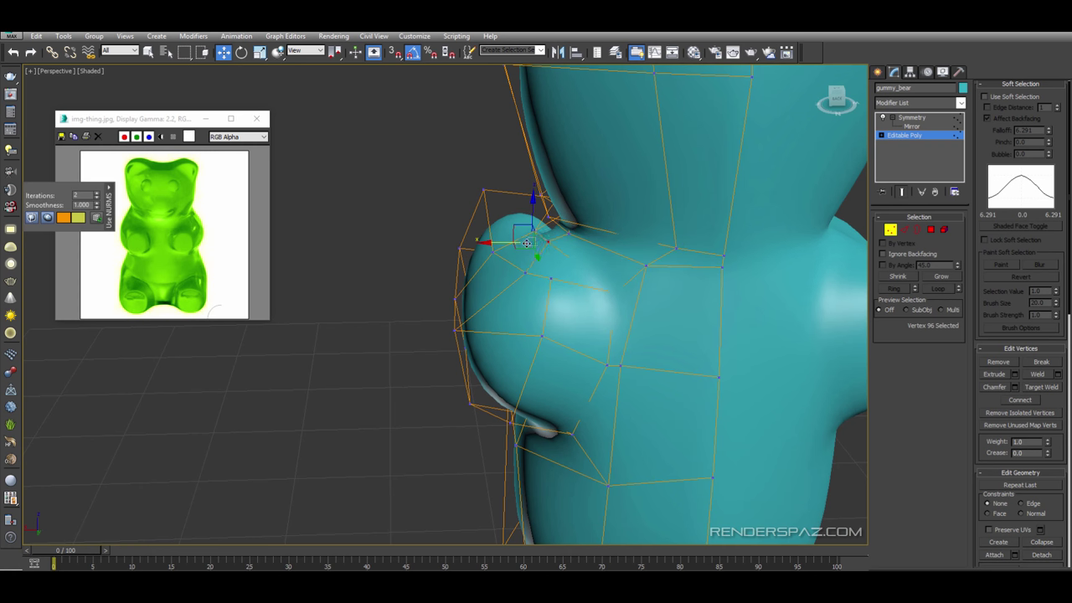
pyautogui.keyDown('alt'); pyautogui.moveTo(545, 242); pyautogui.dragTo(563, 276, button='middle'); pyautogui.keyUp('alt')
pyautogui.click(503, 274)
pyautogui.moveTo(505, 249); pyautogui.dragTo(505, 235)
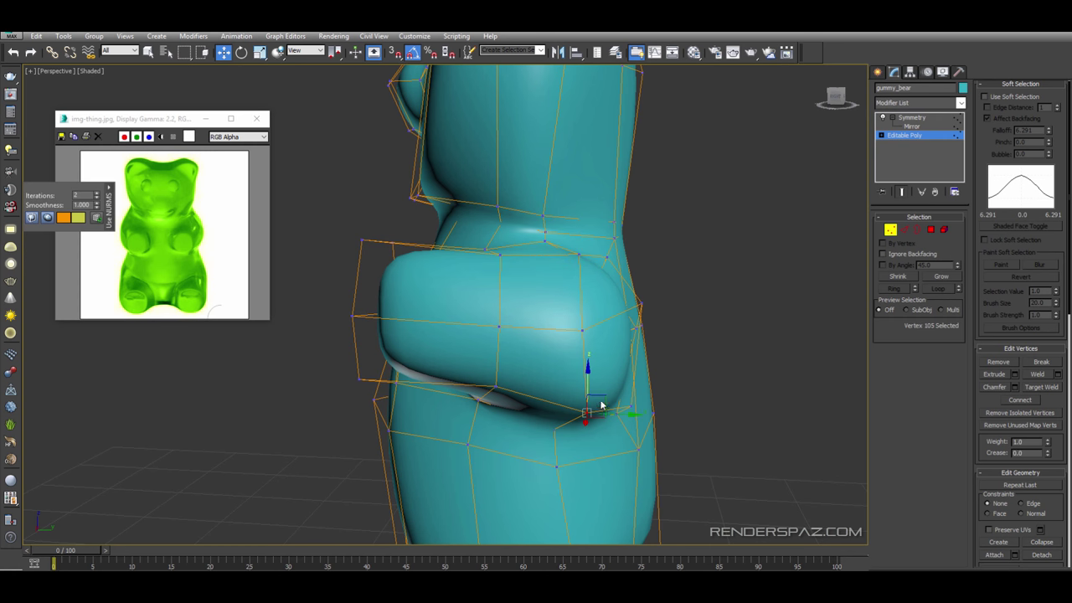
# - Move the vertex beneath the rear of the arm up and back, undoing the last change to its neighbour
pyautogui.moveTo(600, 404); pyautogui.dragTo(632, 380)
pyautogui.click(630, 407)
pyautogui.click(648, 388)
pyautogui.hotkey('ctrl', 'z')
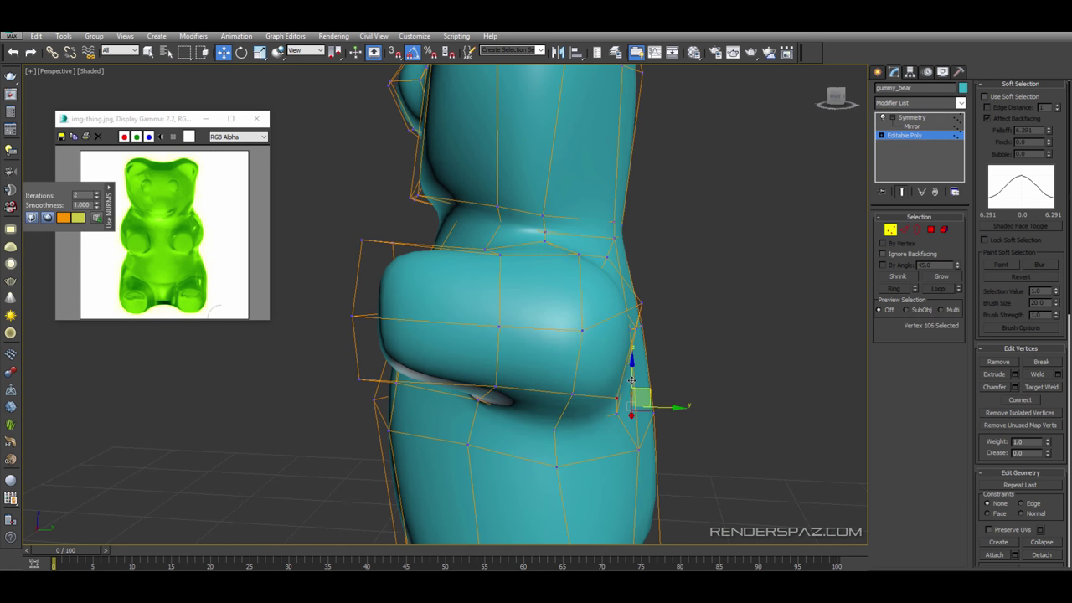
# - Inset the two polygons at the front of the hand to flatten the paw, and leave polygon editing
pyautogui.keyDown('alt'); pyautogui.moveTo(631, 379); pyautogui.dragTo(670, 320, button='middle'); pyautogui.keyUp('alt')
pyautogui.click(469, 350)
pyautogui.moveTo(352, 337); pyautogui.dragTo(563, 369, button='middle')
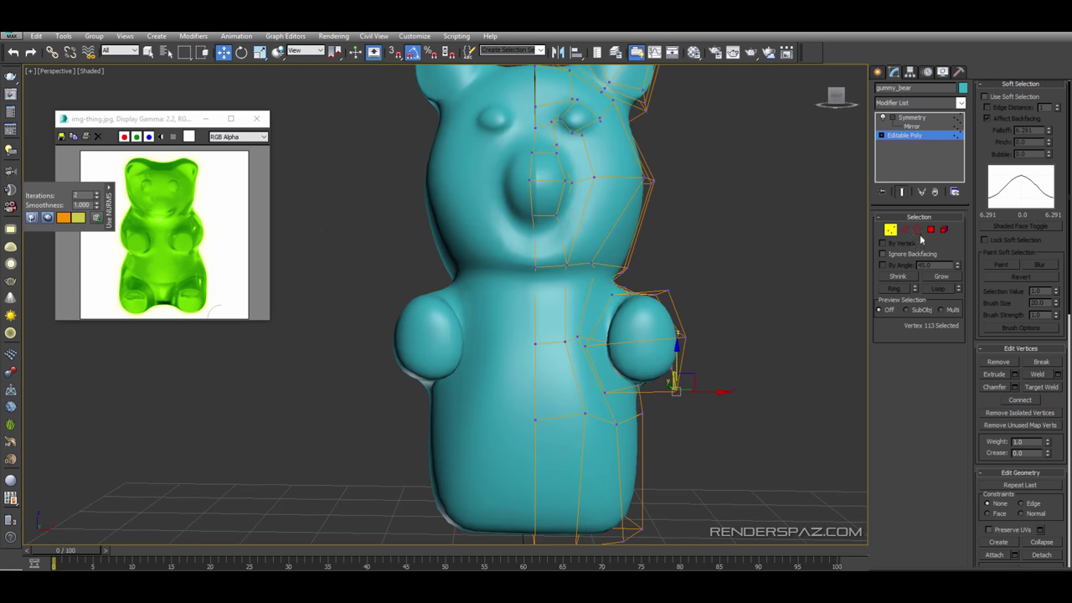
pyautogui.click(932, 230)
pyautogui.keyDown('alt'); pyautogui.moveTo(695, 327); pyautogui.dragTo(692, 341, button='middle'); pyautogui.keyUp('alt')
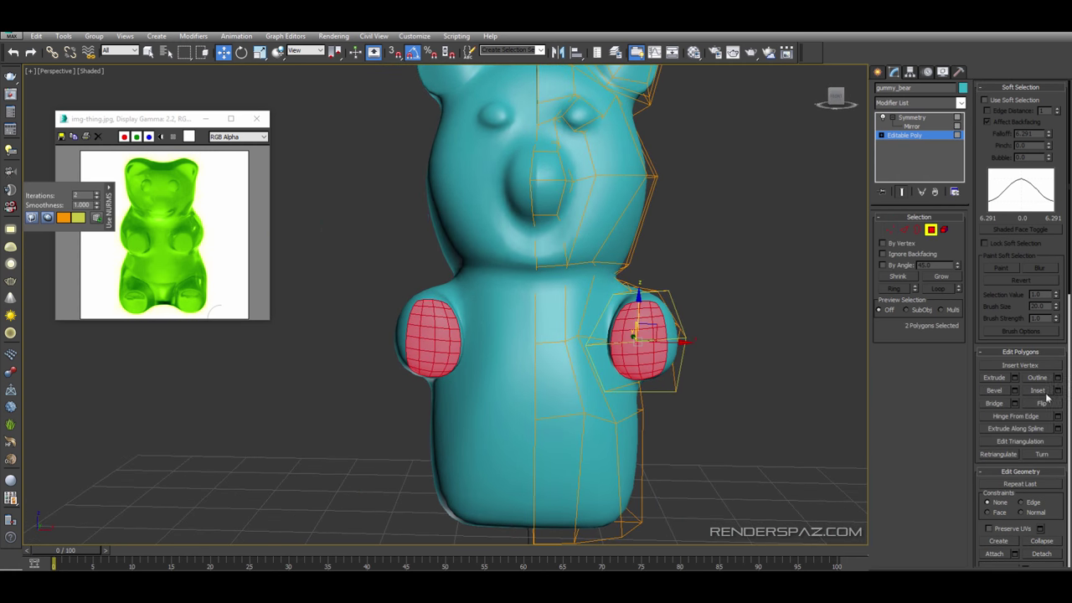
pyautogui.click(1043, 392)
pyautogui.moveTo(661, 324); pyautogui.dragTo(668, 334)
pyautogui.click(740, 310)
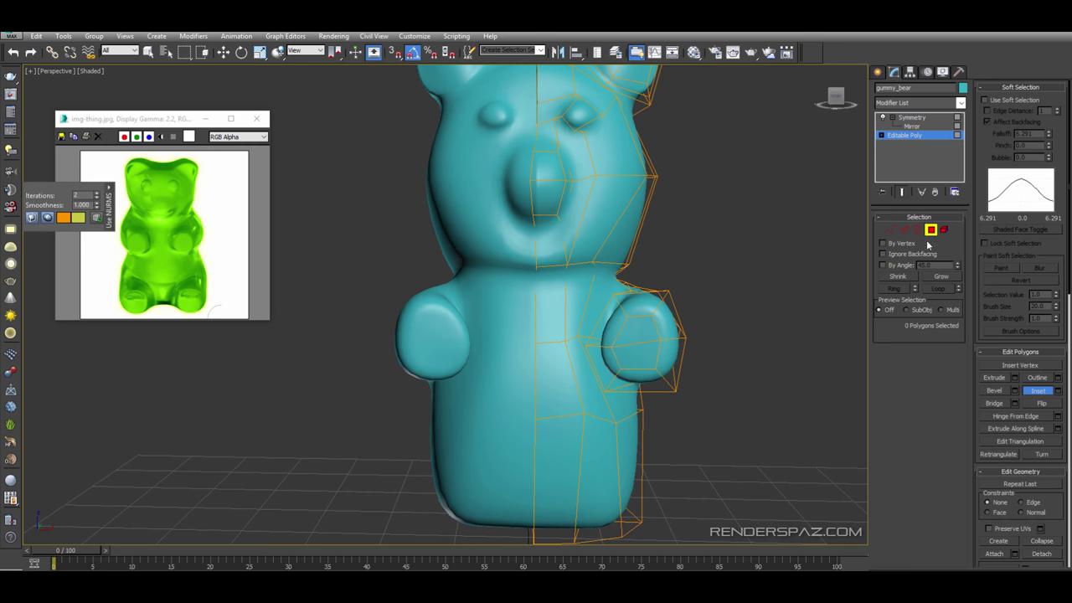
pyautogui.click(930, 230)
pyautogui.click(728, 356)
pyautogui.keyDown('alt'); pyautogui.moveTo(544, 351); pyautogui.dragTo(579, 355, button='middle'); pyautogui.keyUp('alt')
pyautogui.scroll(-3, 599, 348)
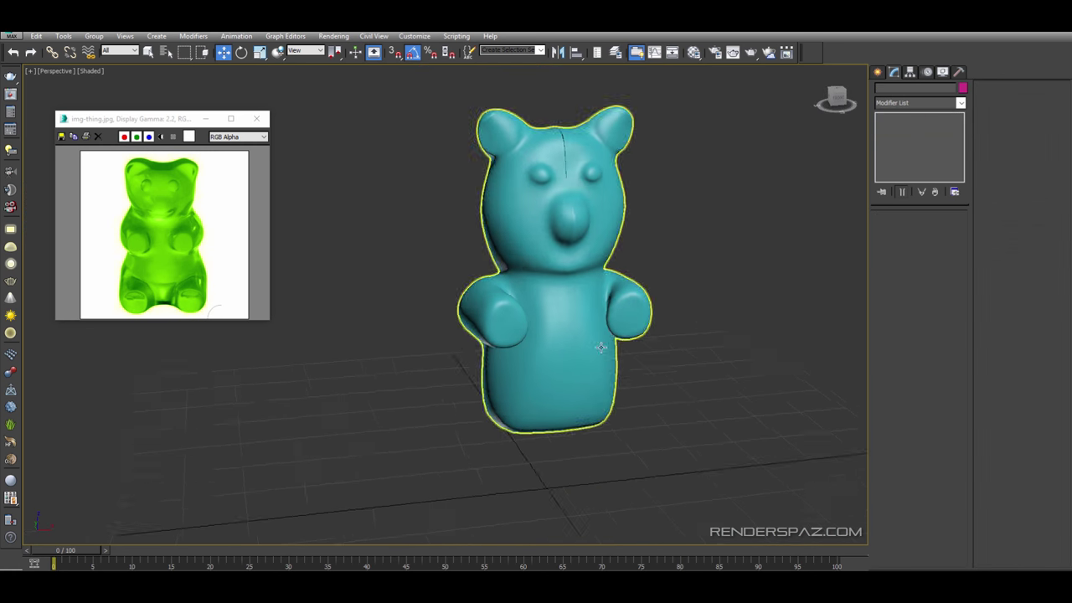
# - Return to vertex editing on the bear and try scaling three centre-line vertices above the nose
pyautogui.click(601, 346)
pyautogui.click(904, 138)
pyautogui.click(890, 229)
pyautogui.click(549, 135)
pyautogui.keyDown('alt'); pyautogui.moveTo(585, 132); pyautogui.dragTo(568, 140, button='middle'); pyautogui.keyUp('alt')
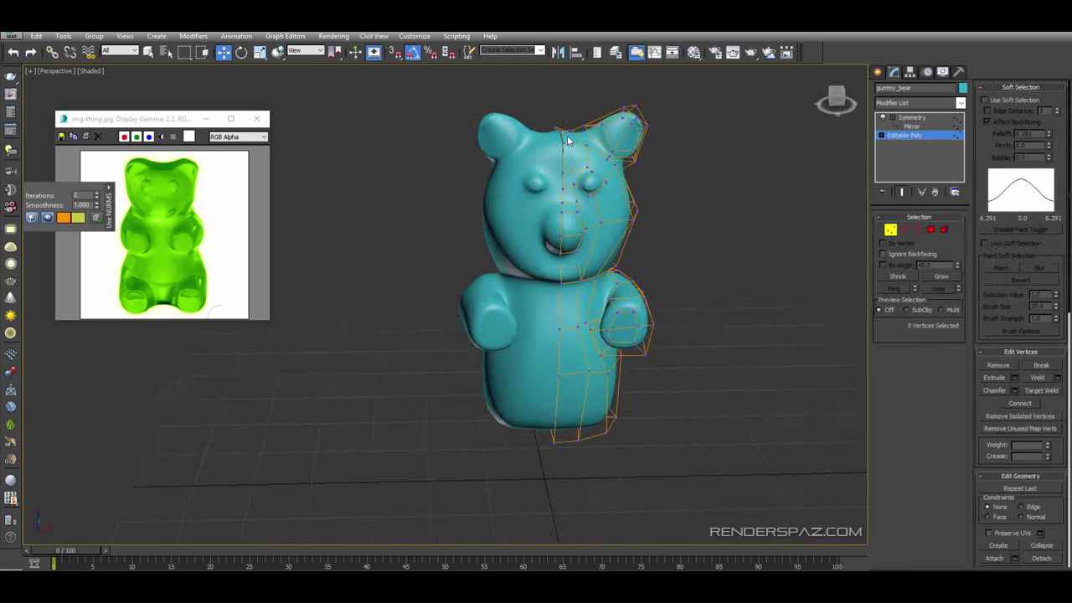
pyautogui.scroll(2, 567, 141)
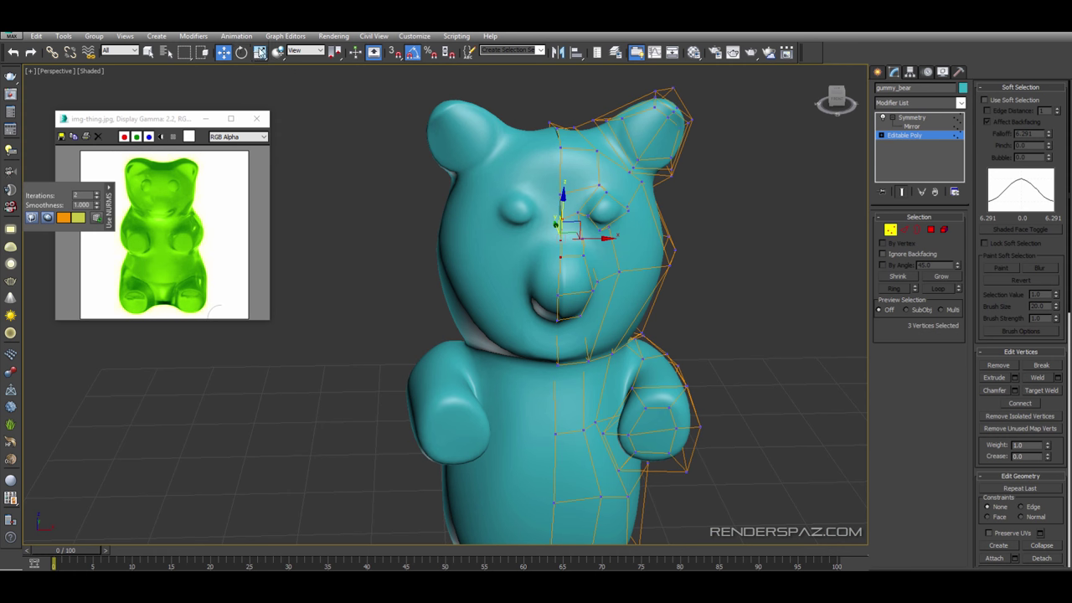
pyautogui.click(260, 54)
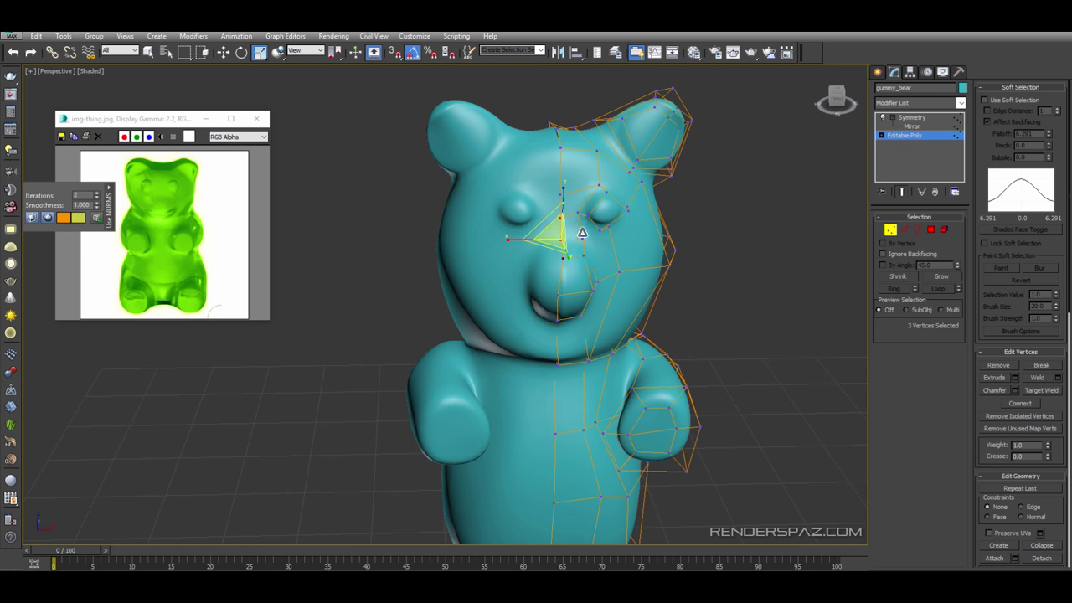
pyautogui.press('w')
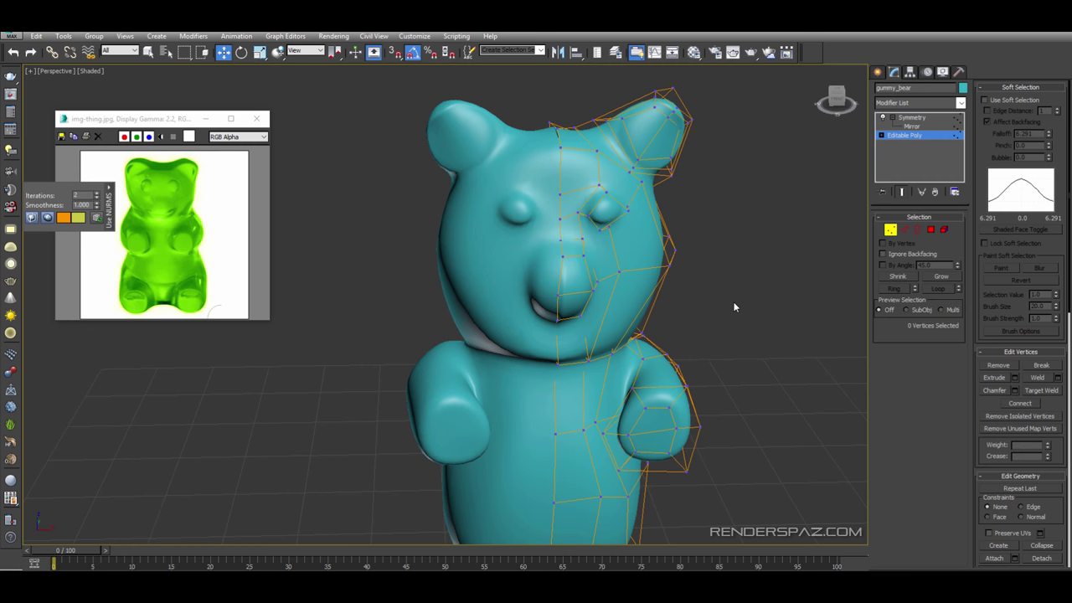
pyautogui.keyDown('alt'); pyautogui.moveTo(735, 304); pyautogui.dragTo(723, 295, button='middle'); pyautogui.keyUp('alt')
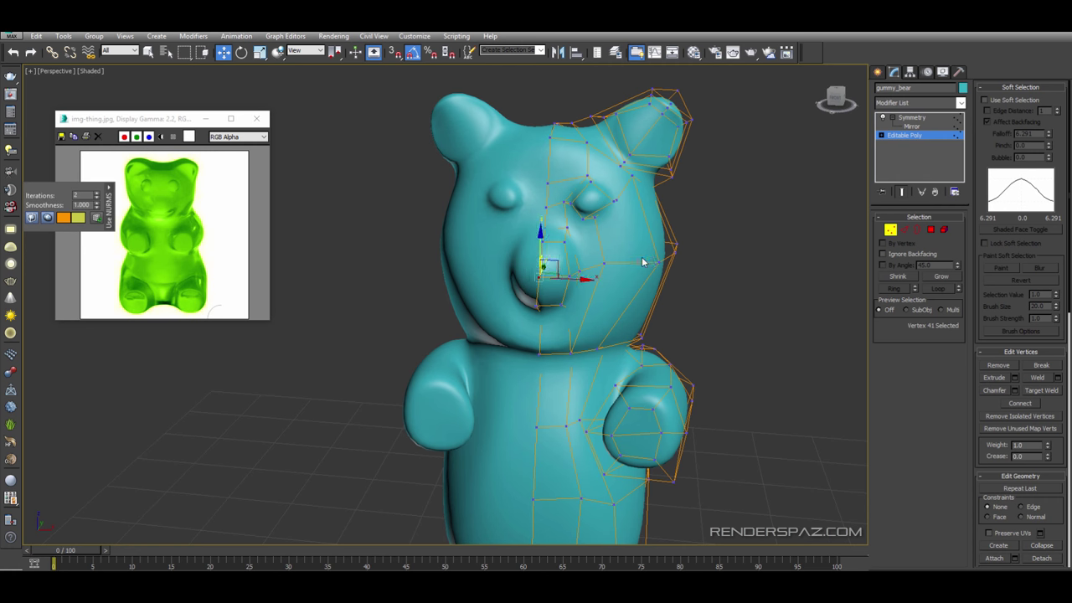
# - Close the seam on top of the head by aligning its centre-line vertex with the symmetry plane
pyautogui.scroll(-4, 643, 262)
pyautogui.click(808, 329)
pyautogui.moveTo(808, 328); pyautogui.dragTo(612, 259, button='middle')
pyautogui.click(894, 233)
pyautogui.click(798, 257)
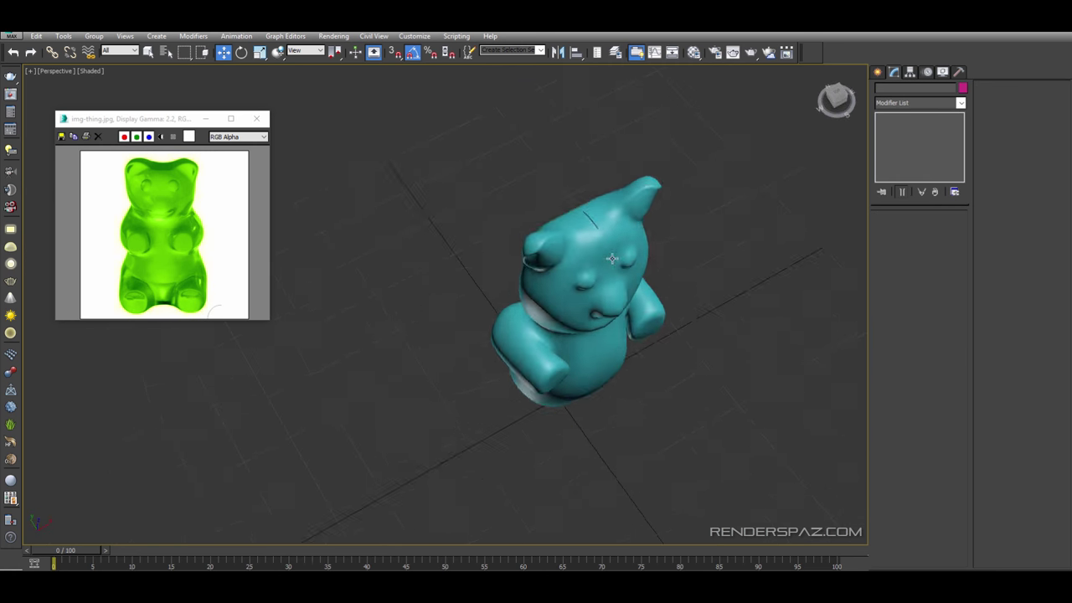
pyautogui.scroll(6, 624, 245)
pyautogui.click(634, 227)
pyautogui.click(917, 135)
pyautogui.click(891, 230)
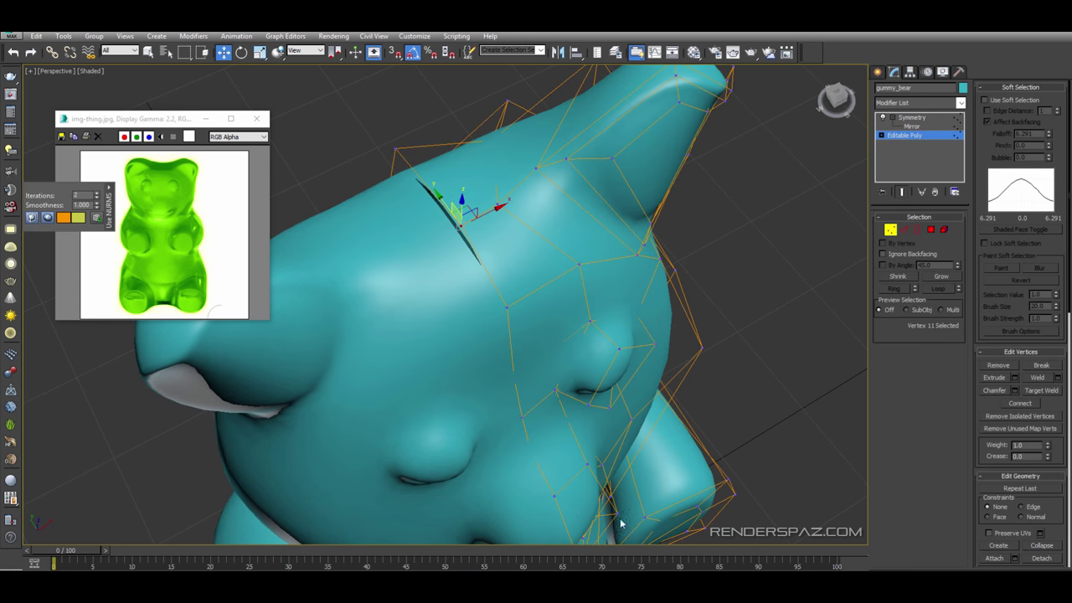
pyautogui.rightClick(668, 576)
pyautogui.rightClick(677, 578)
pyautogui.click(713, 368)
# - Pull the vertex on the upper back of the head backward along the Y axis
pyautogui.keyDown('alt'); pyautogui.moveTo(714, 368); pyautogui.dragTo(741, 330, button='middle'); pyautogui.keyUp('alt')
pyautogui.scroll(-2, 588, 228)
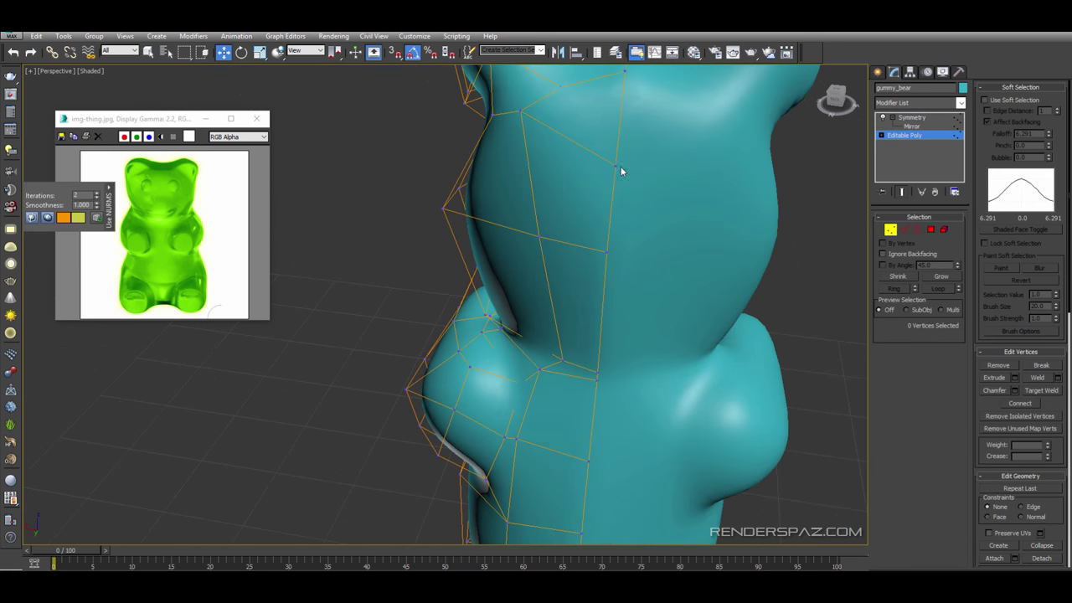
pyautogui.click(520, 111)
pyautogui.keyDown('alt'); pyautogui.moveTo(520, 111); pyautogui.dragTo(605, 162, button='middle'); pyautogui.keyUp('alt')
pyautogui.moveTo(569, 177); pyautogui.dragTo(579, 177)
pyautogui.scroll(-3, 562, 278)
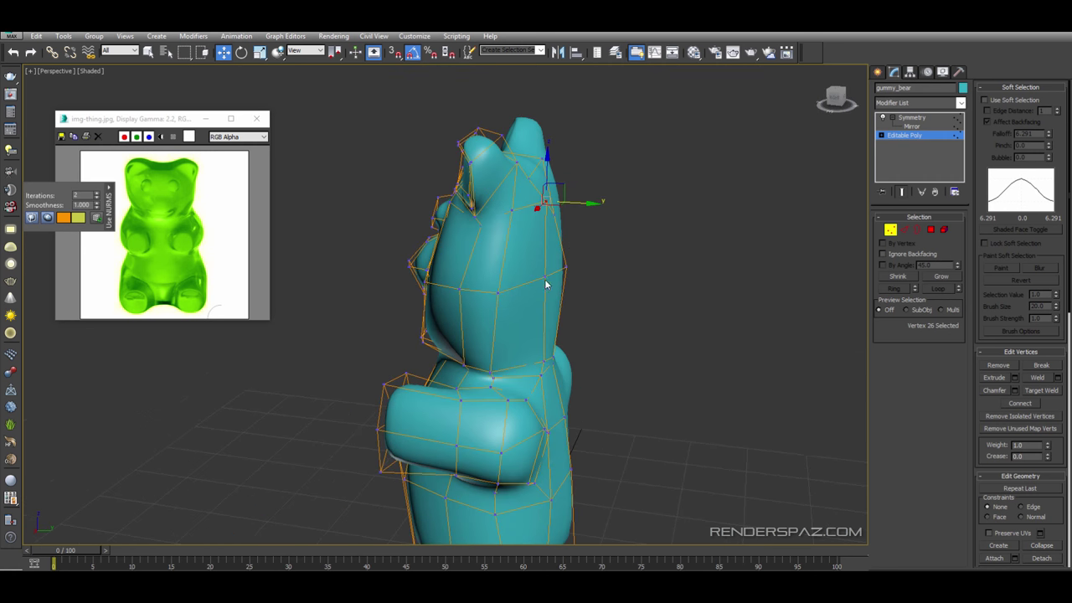
# - Move the neighbouring vertex at the back of the head slightly up and back in the YZ plane
pyautogui.click(546, 281)
pyautogui.keyDown('alt'); pyautogui.moveTo(546, 282); pyautogui.dragTo(520, 357, button='middle'); pyautogui.keyUp('alt')
pyautogui.keyDown('alt'); pyautogui.moveTo(552, 303); pyautogui.dragTo(578, 244, button='middle'); pyautogui.keyUp('alt')
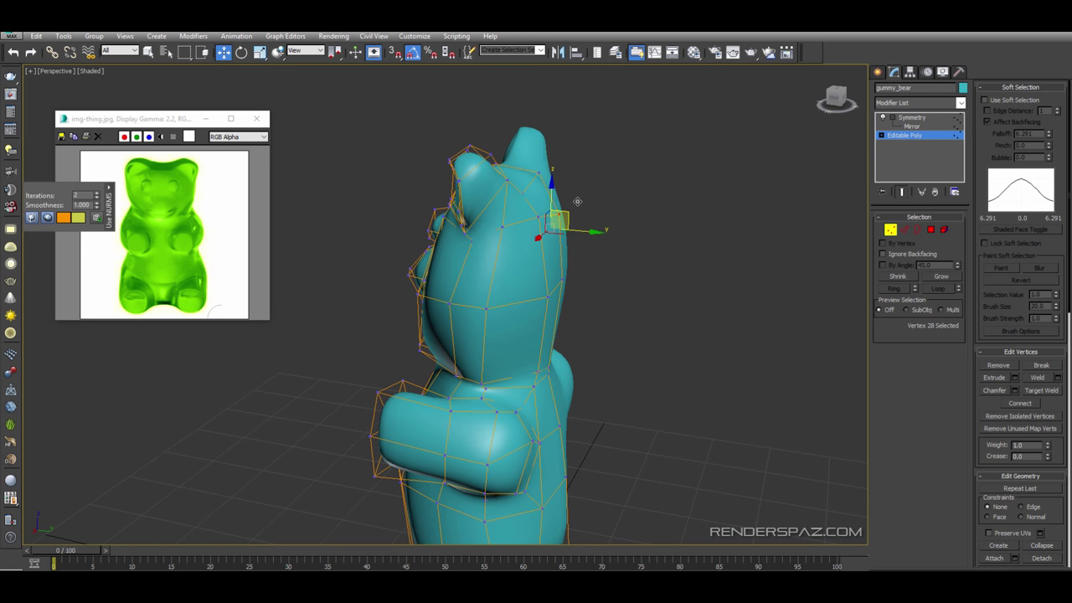
pyautogui.moveTo(576, 202); pyautogui.dragTo(578, 199)
pyautogui.click(546, 260)
pyautogui.keyDown('alt'); pyautogui.moveTo(547, 260); pyautogui.dragTo(516, 264, button='middle'); pyautogui.keyUp('alt')
# - Lower the vertex at the top of the head along the Z axis and leave vertex editing
pyautogui.click(524, 221)
pyautogui.keyDown('alt'); pyautogui.moveTo(524, 220); pyautogui.dragTo(512, 182, button='middle'); pyautogui.keyUp('alt')
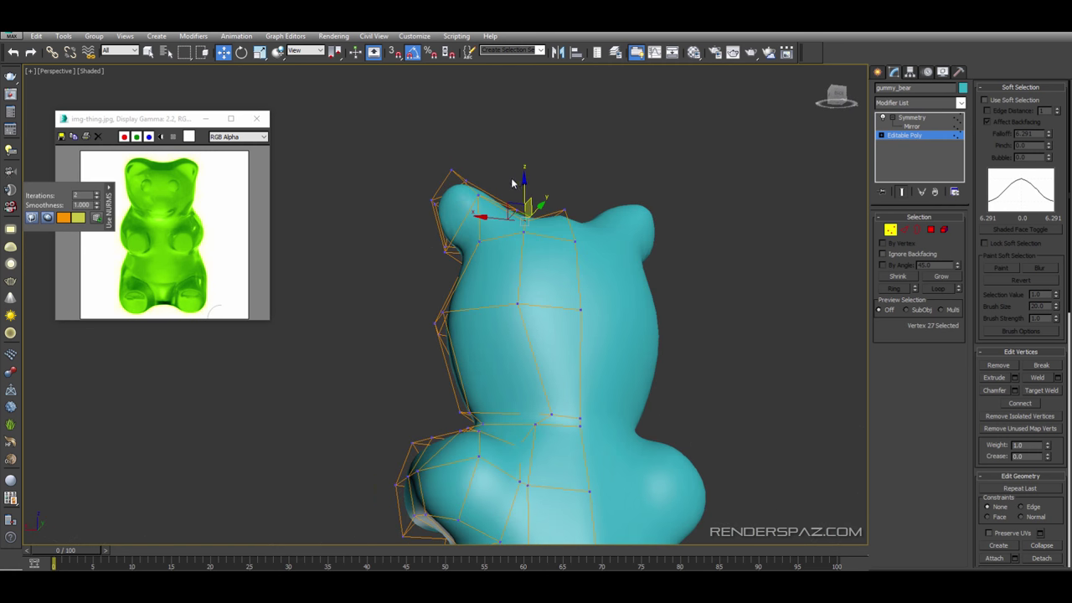
pyautogui.click(566, 212)
pyautogui.moveTo(566, 186); pyautogui.dragTo(566, 193)
pyautogui.keyDown('alt'); pyautogui.moveTo(566, 193); pyautogui.dragTo(708, 257, button='middle'); pyautogui.keyUp('alt')
pyautogui.scroll(-3, 634, 268)
pyautogui.click(891, 231)
pyautogui.click(705, 404)
pyautogui.keyDown('alt'); pyautogui.moveTo(705, 404); pyautogui.dragTo(576, 356, button='middle'); pyautogui.keyUp('alt')
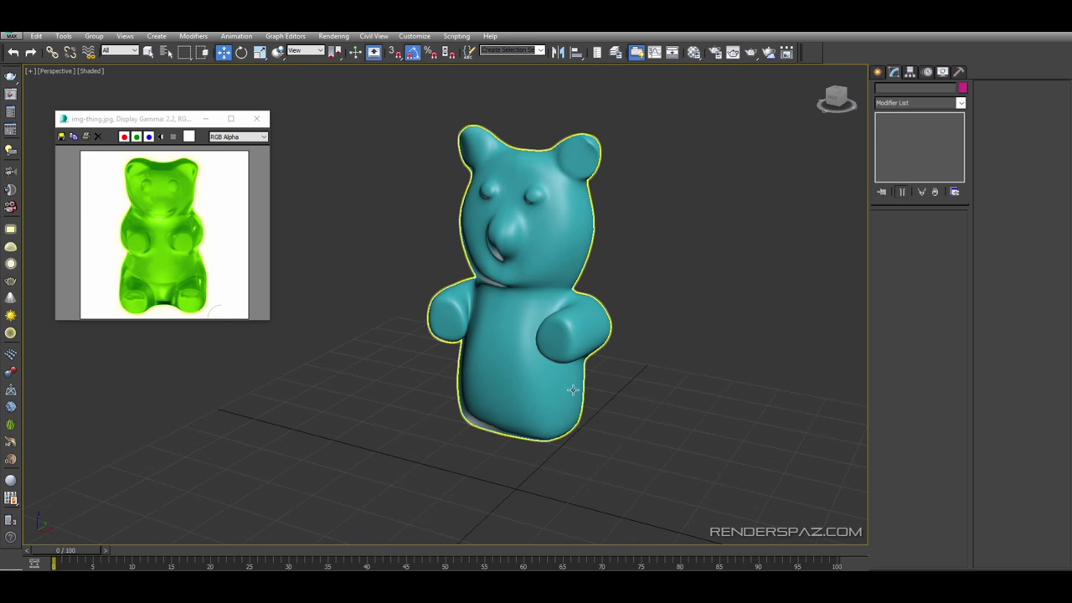
# - Examine the underside of the body, selecting the two adjacent polygons at the side of the base
pyautogui.moveTo(559, 421); pyautogui.dragTo(543, 273, button='middle')
pyautogui.scroll(3, 538, 220)
pyautogui.click(539, 220)
pyautogui.keyDown('alt'); pyautogui.moveTo(548, 326); pyautogui.dragTo(551, 264, button='middle'); pyautogui.keyUp('alt')
pyautogui.click(913, 137)
pyautogui.click(892, 229)
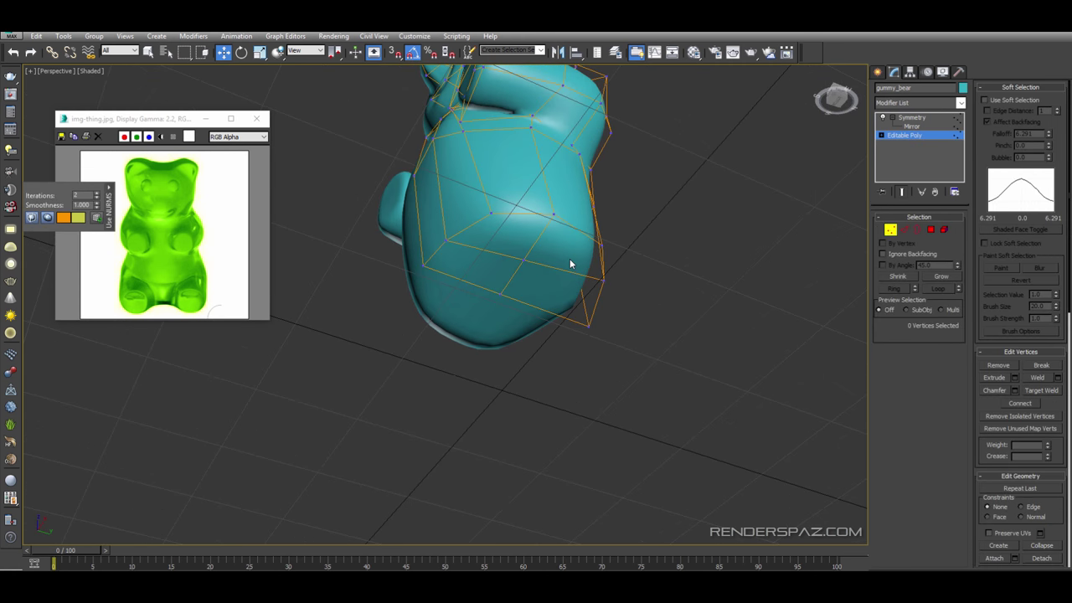
pyautogui.click(930, 229)
pyautogui.click(509, 231)
pyautogui.keyDown('ctrl'); pyautogui.click(558, 238); pyautogui.keyUp('ctrl')
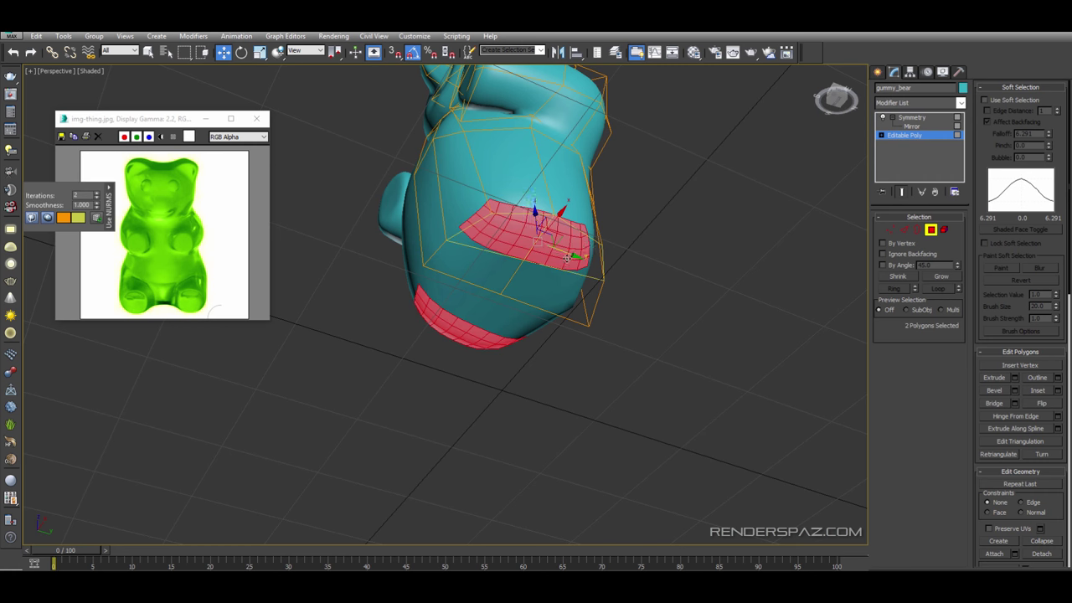
pyautogui.keyDown('alt'); pyautogui.moveTo(560, 239); pyautogui.dragTo(603, 280, button='middle'); pyautogui.keyUp('alt')
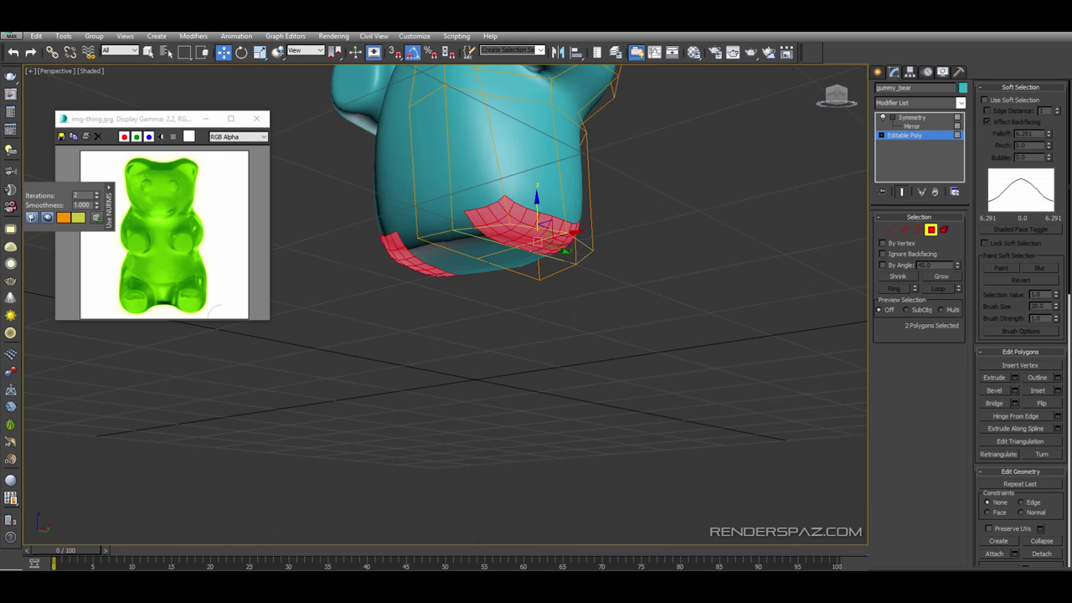
pyautogui.keyDown('alt'); pyautogui.moveTo(572, 320); pyautogui.dragTo(600, 377, button='middle'); pyautogui.keyUp('alt')
pyautogui.scroll(-3, 663, 109)
# - Select the six snout vertices and pull them forward along the Y axis using soft selection with a falloff of 11.325
pyautogui.click(888, 229)
pyautogui.keyDown('alt'); pyautogui.moveTo(505, 234); pyautogui.dragTo(517, 257, button='middle'); pyautogui.keyUp('alt')
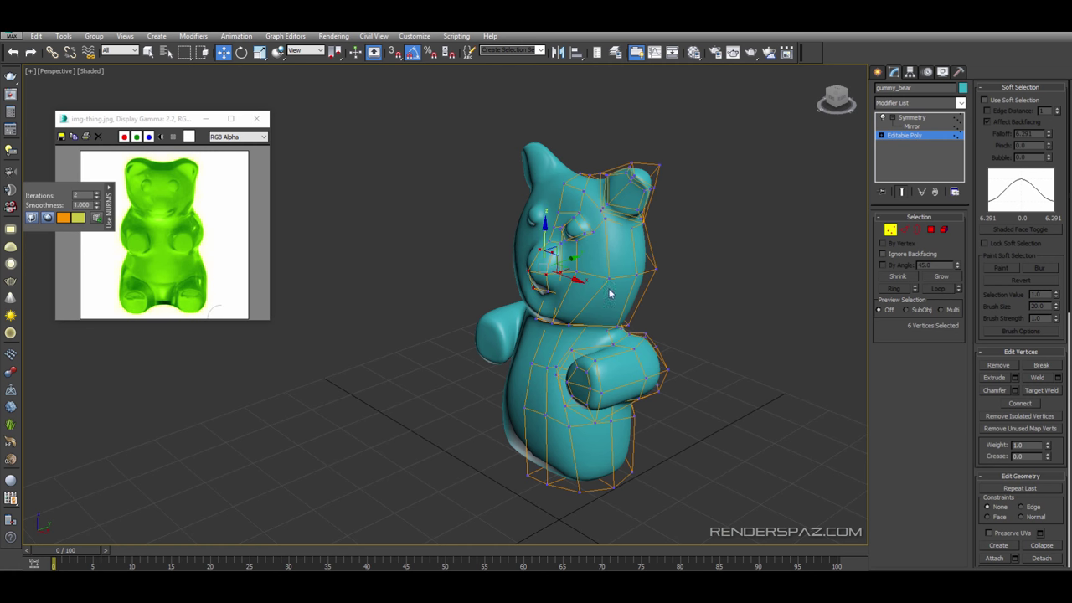
pyautogui.click(1015, 100)
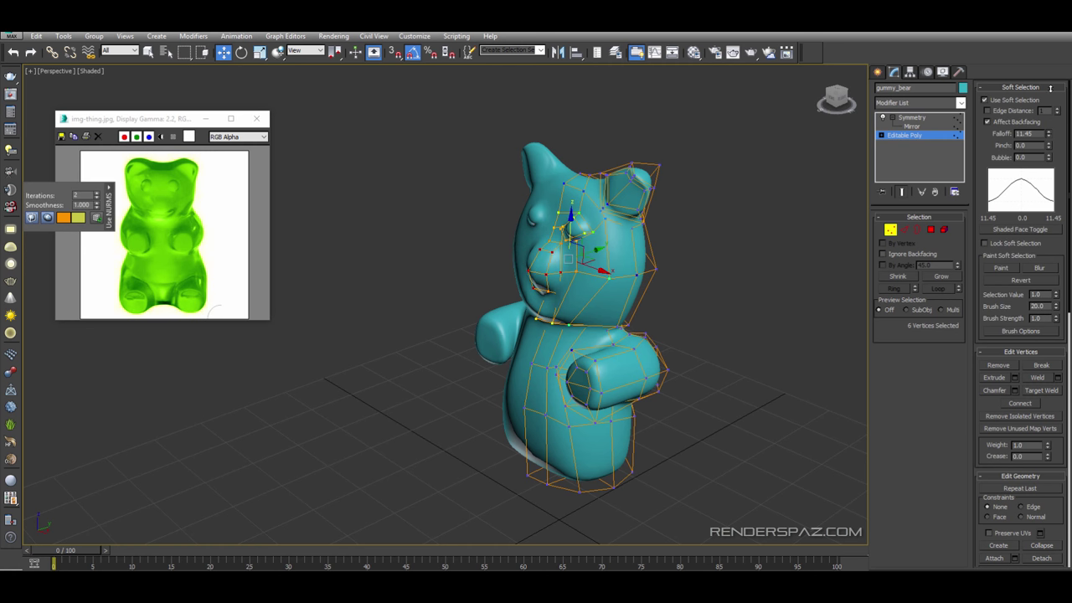
pyautogui.moveTo(598, 256); pyautogui.dragTo(582, 263)
pyautogui.keyDown('alt'); pyautogui.moveTo(582, 263); pyautogui.dragTo(547, 259, button='middle'); pyautogui.keyUp('alt')
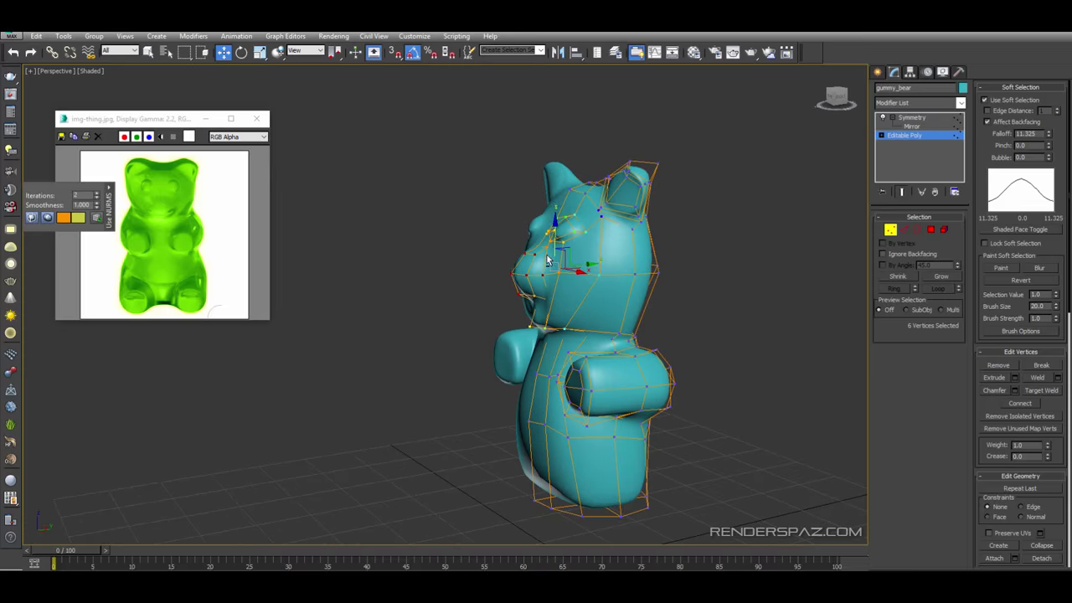
# - Reduce the soft selection falloff to 5.889 and nudge individual vertices on the side of the snout and the chin
pyautogui.moveTo(1048, 134); pyautogui.dragTo(1048, 157)
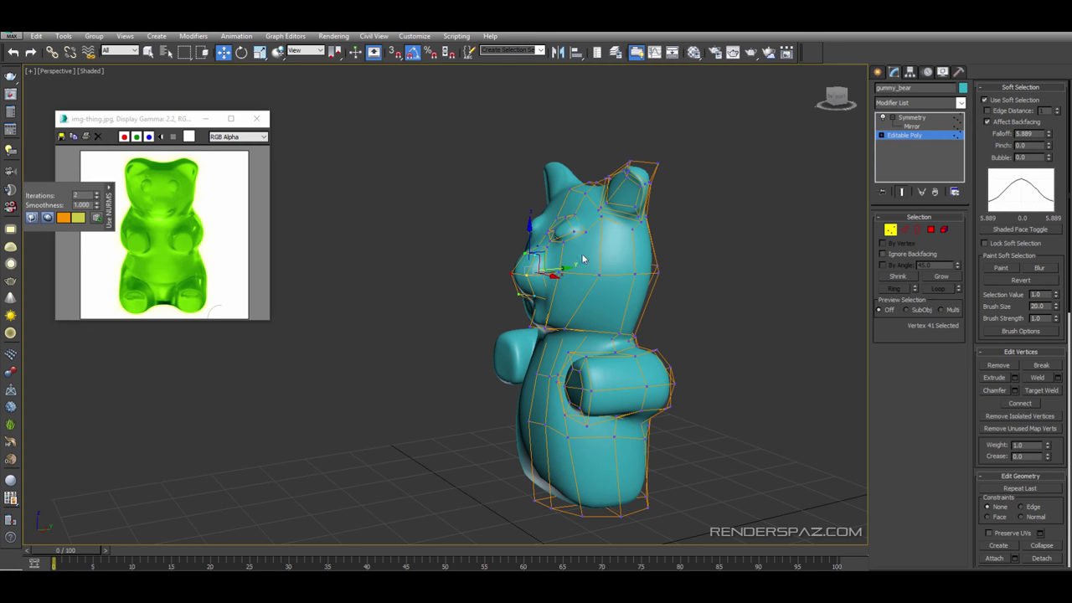
pyautogui.moveTo(562, 272); pyautogui.dragTo(566, 271)
pyautogui.keyDown('alt'); pyautogui.moveTo(519, 326); pyautogui.dragTo(572, 320, button='middle'); pyautogui.keyUp('alt')
pyautogui.moveTo(573, 322); pyautogui.dragTo(566, 320)
pyautogui.keyDown('alt'); pyautogui.moveTo(566, 321); pyautogui.dragTo(711, 302, button='middle'); pyautogui.keyUp('alt')
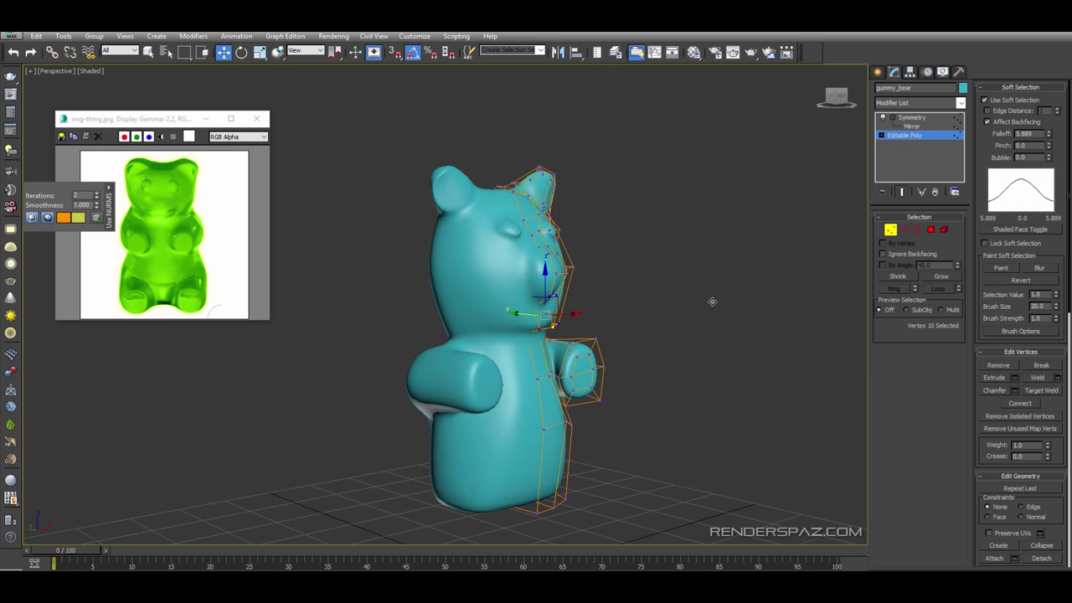
# - Adjust the position of the single vertex beside the bear's eye using soft selection
pyautogui.scroll(3, 520, 228)
pyautogui.click(526, 188)
pyautogui.keyDown('alt'); pyautogui.moveTo(528, 190); pyautogui.dragTo(499, 228, button='middle'); pyautogui.keyUp('alt')
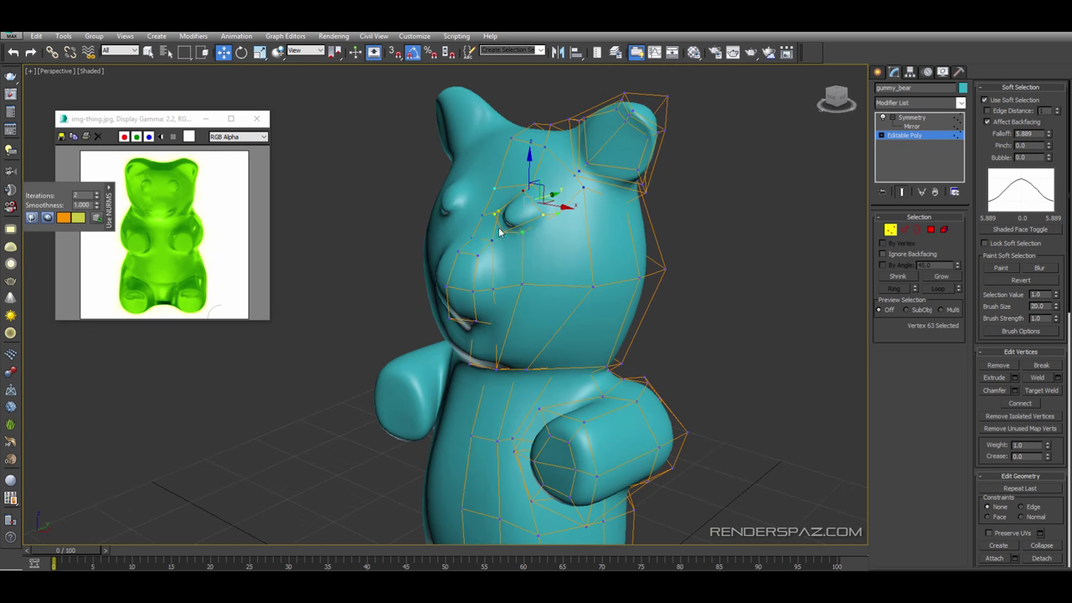
pyautogui.moveTo(509, 227); pyautogui.dragTo(522, 197)
# - Select the eye polygon, set the soft selection falloff to 0.0, and shift the polygon slightly
pyautogui.click(932, 230)
pyautogui.click(518, 209)
pyautogui.keyDown('alt'); pyautogui.moveTo(536, 213); pyautogui.dragTo(596, 224, button='middle'); pyautogui.keyUp('alt')
pyautogui.scroll(3, 541, 215)
pyautogui.moveTo(1049, 136); pyautogui.dragTo(1048, 179)
pyautogui.keyDown('alt'); pyautogui.moveTo(578, 243); pyautogui.dragTo(574, 214, button='middle'); pyautogui.keyUp('alt')
pyautogui.moveTo(529, 196); pyautogui.dragTo(535, 191)
pyautogui.keyDown('alt'); pyautogui.moveTo(536, 193); pyautogui.dragTo(573, 208, button='middle'); pyautogui.keyUp('alt')
pyautogui.scroll(-3, 574, 208)
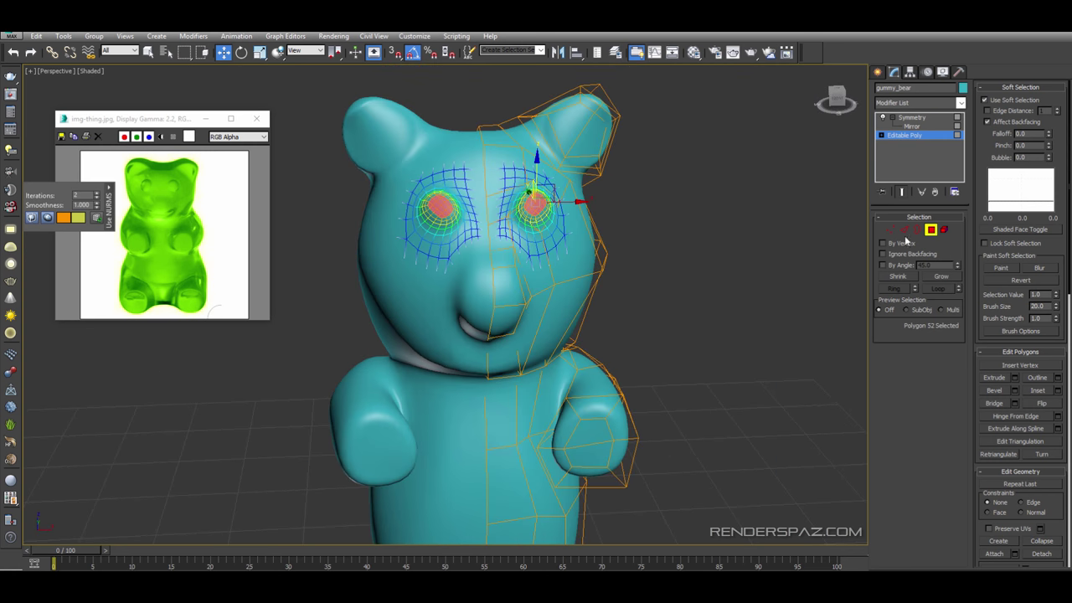
# - Rotate the eye polygon slightly to follow the head's slope, leave polygon editing and deselect the bear
pyautogui.keyDown('alt'); pyautogui.moveTo(779, 199); pyautogui.dragTo(670, 193, button='middle'); pyautogui.keyUp('alt')
pyautogui.press('e')
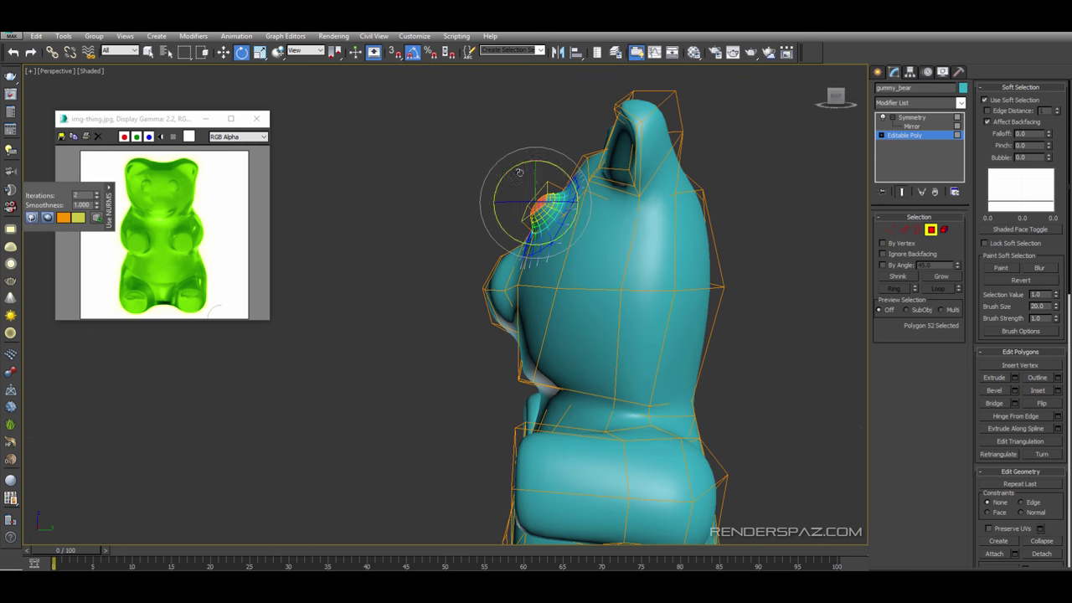
pyautogui.moveTo(500, 170); pyautogui.dragTo(495, 177)
pyautogui.keyDown('alt'); pyautogui.moveTo(495, 178); pyautogui.dragTo(611, 186, button='middle'); pyautogui.keyUp('alt')
pyautogui.click(933, 229)
pyautogui.click(801, 210)
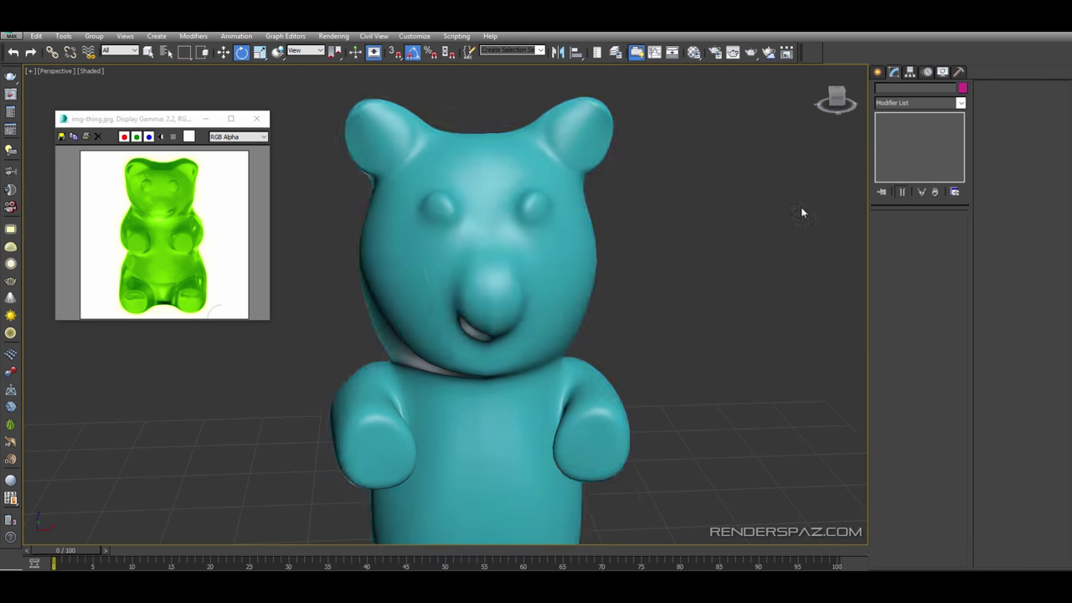
# - Select the two polygons on the underside of the gummy_bear body and extrude them downward into a short leg
pyautogui.scroll(-3, 669, 235)
pyautogui.keyDown('alt'); pyautogui.moveTo(552, 243); pyautogui.dragTo(573, 315, button='middle'); pyautogui.keyUp('alt')
pyautogui.scroll(5, 489, 353)
pyautogui.keyDown('alt'); pyautogui.moveTo(493, 351); pyautogui.dragTo(695, 286, button='middle'); pyautogui.keyUp('alt')
pyautogui.click(492, 244)
pyautogui.click(913, 140)
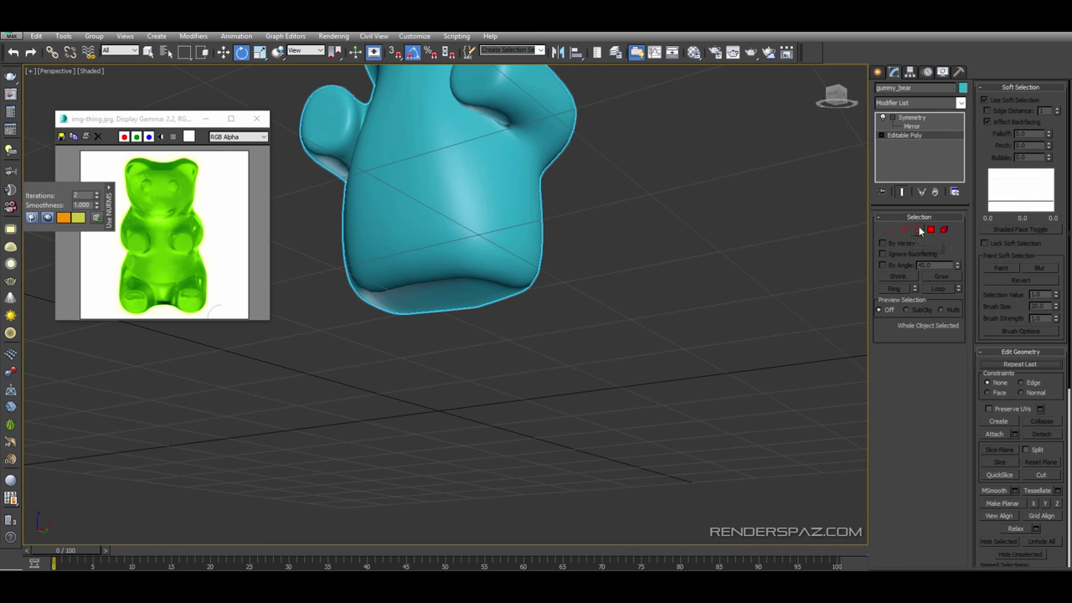
pyautogui.click(931, 229)
pyautogui.click(504, 283)
pyautogui.keyDown('ctrl'); pyautogui.click(538, 265); pyautogui.keyUp('ctrl')
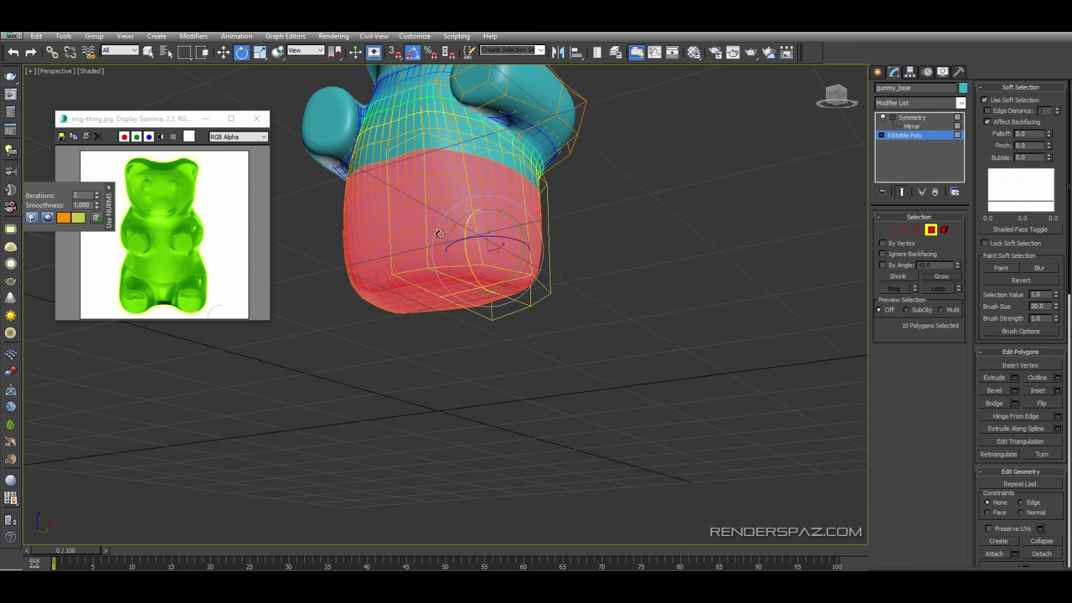
pyautogui.click(994, 378)
pyautogui.moveTo(488, 265)
pyautogui.mouseDown()
pyautogui.moveTo(491, 252)
pyautogui.moveTo(497, 271)
pyautogui.mouseUp()
pyautogui.hotkey('ctrl', 'z')
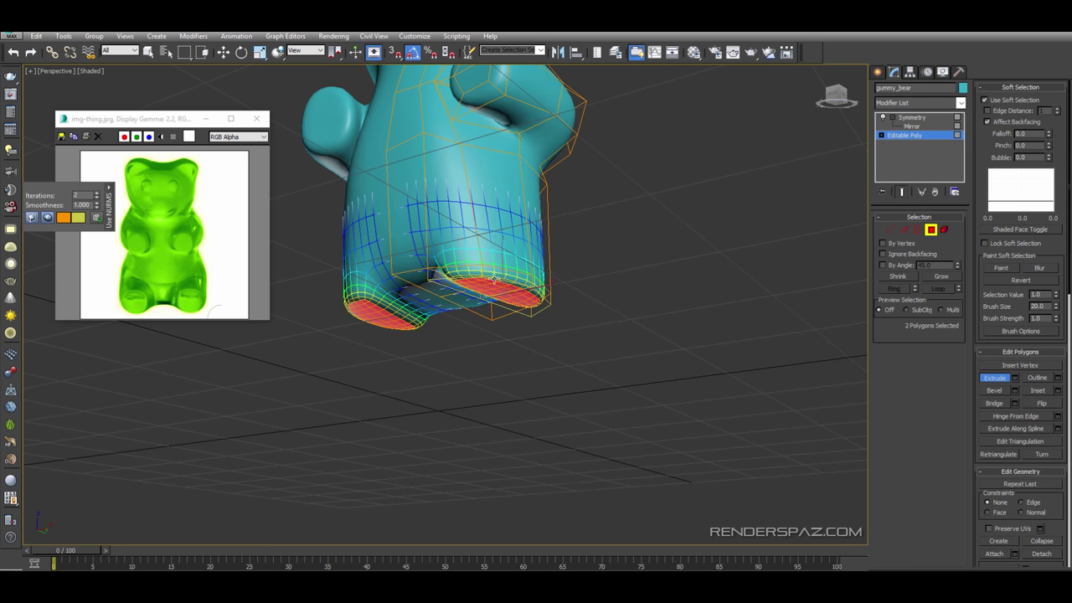
# - Try extruding the two polygons at the bottom of the leg a second time
pyautogui.moveTo(498, 271)
pyautogui.keyDown('alt'); pyautogui.mouseDown(button='middle')
pyautogui.moveTo(477, 306)
pyautogui.moveTo(490, 323)
pyautogui.moveTo(484, 278)
pyautogui.mouseUp(button='middle'); pyautogui.keyUp('alt')
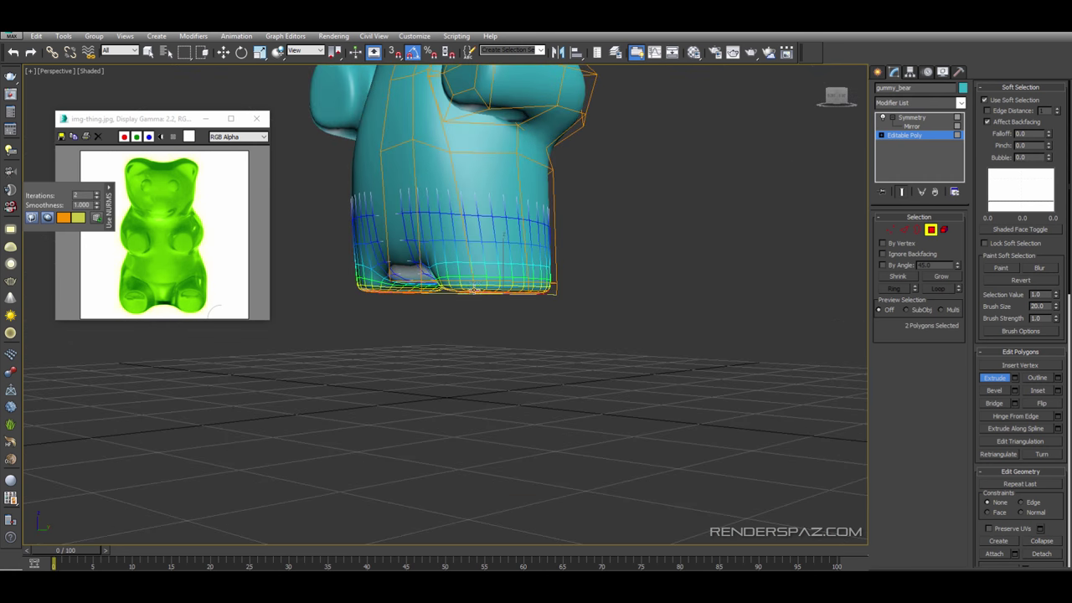
pyautogui.click(452, 273)
pyautogui.moveTo(452, 267); pyautogui.dragTo(450, 251)
pyautogui.keyDown('alt'); pyautogui.moveTo(451, 250); pyautogui.dragTo(488, 265, button='middle'); pyautogui.keyUp('alt')
pyautogui.hotkey('ctrl', 'z')
pyautogui.hotkey('ctrl', 'z')
# - Lower the two polygons at the bottom of the leg along the Z axis and rotate them slightly
pyautogui.press('e')
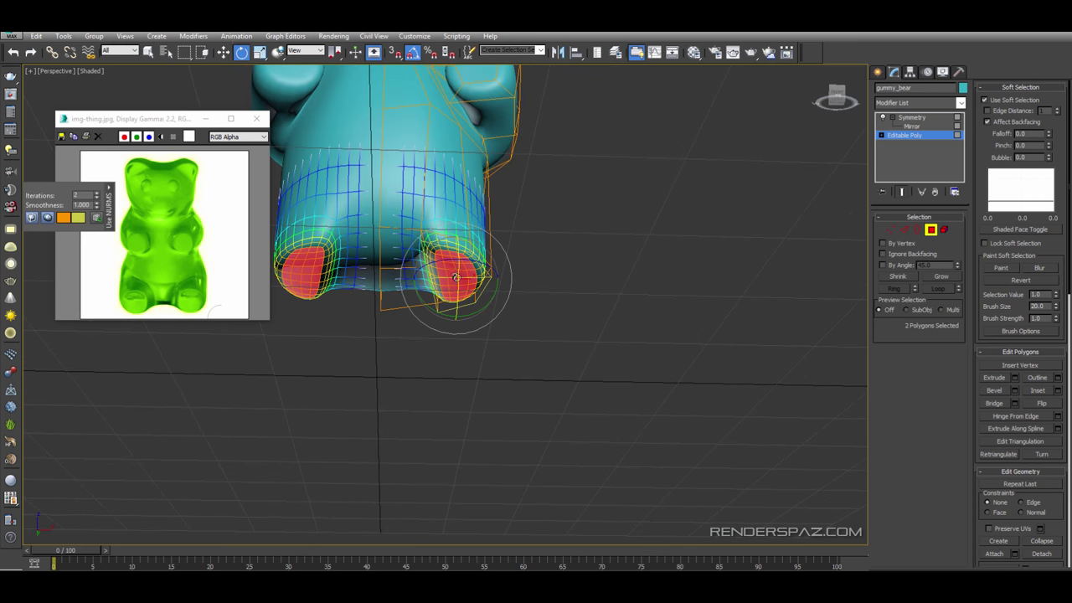
pyautogui.click(224, 52)
pyautogui.keyDown('alt'); pyautogui.moveTo(448, 220); pyautogui.dragTo(467, 270, button='middle'); pyautogui.keyUp('alt')
pyautogui.moveTo(457, 256); pyautogui.dragTo(457, 290)
pyautogui.moveTo(457, 291)
pyautogui.keyDown('alt'); pyautogui.mouseDown(button='middle')
pyautogui.moveTo(439, 305)
pyautogui.moveTo(462, 303)
pyautogui.mouseUp(button='middle'); pyautogui.keyUp('alt')
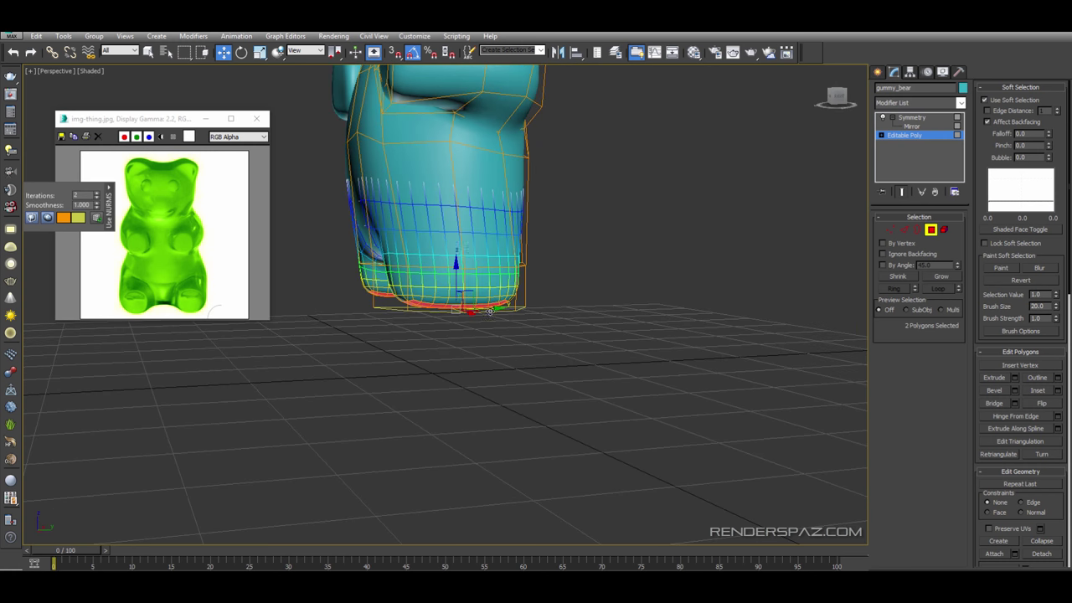
pyautogui.click(242, 53)
pyautogui.moveTo(427, 285); pyautogui.dragTo(400, 262)
# - Cut a new line of edges around the leg above its lower loop, ending at the vertex where the legs meet
pyautogui.click(392, 222)
pyautogui.keyDown('alt'); pyautogui.moveTo(392, 222); pyautogui.dragTo(452, 220, button='middle'); pyautogui.keyUp('alt')
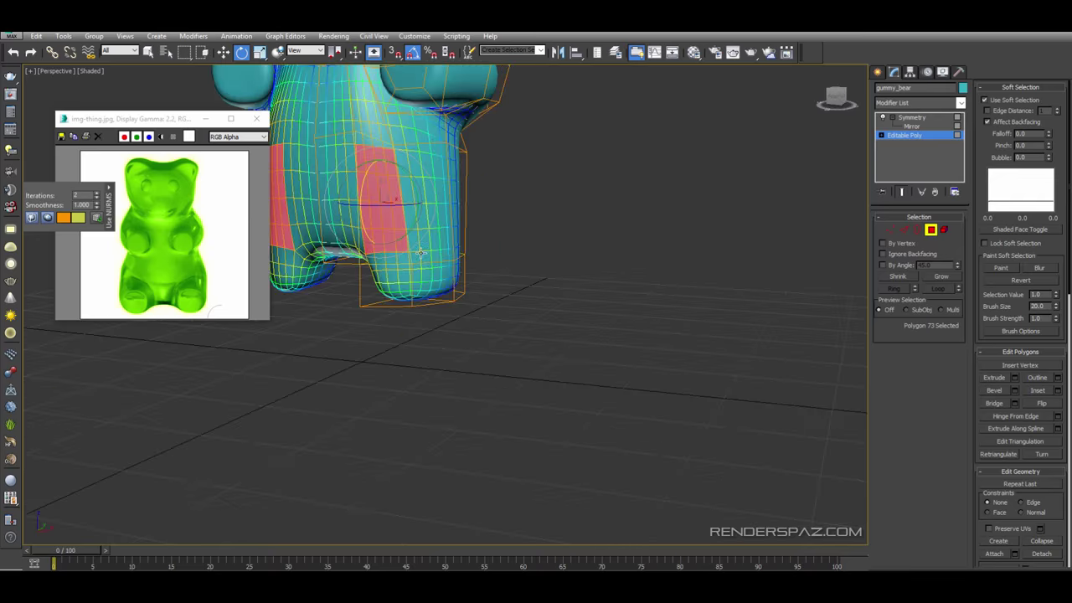
pyautogui.click(586, 223)
pyautogui.click(905, 230)
pyautogui.scroll(3, 412, 266)
pyautogui.keyDown('alt'); pyautogui.moveTo(381, 278); pyautogui.dragTo(419, 279, button='middle'); pyautogui.keyUp('alt')
pyautogui.click(431, 258)
pyautogui.click(539, 259)
pyautogui.keyDown('alt'); pyautogui.moveTo(539, 260); pyautogui.dragTo(461, 267, button='middle'); pyautogui.keyUp('alt')
pyautogui.click(575, 265)
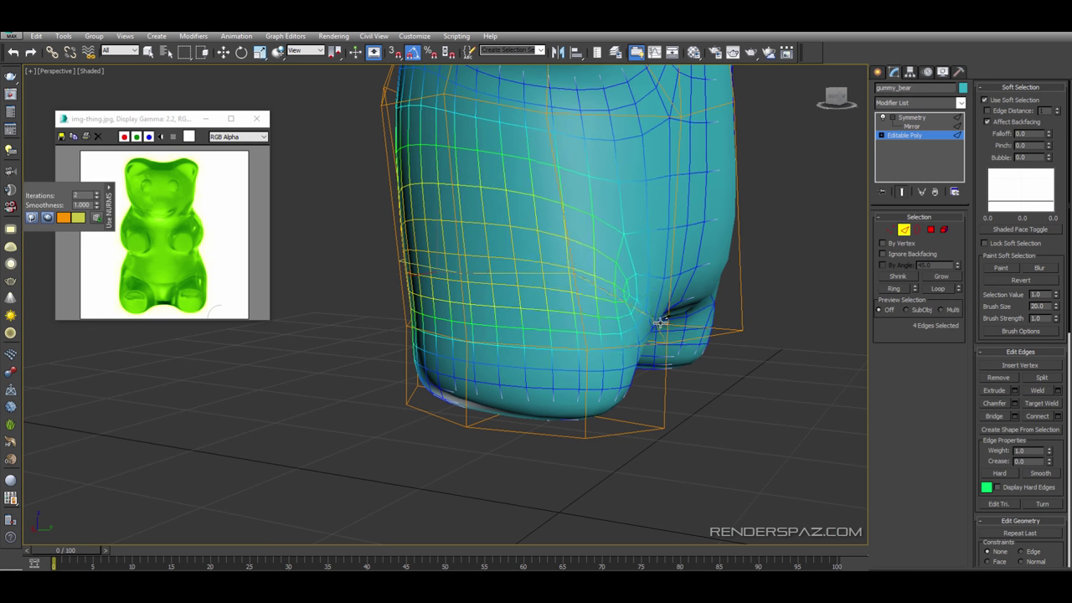
pyautogui.keyDown('alt'); pyautogui.moveTo(649, 298); pyautogui.dragTo(596, 283, button='middle'); pyautogui.keyUp('alt')
pyautogui.click(558, 348)
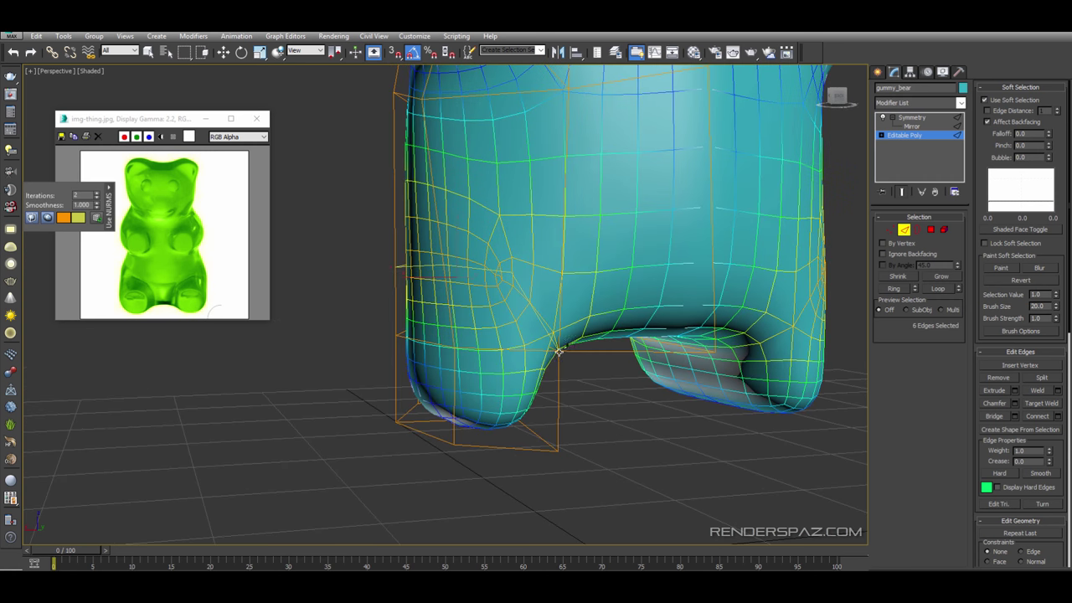
# - Hide the Symmetry result and cut edges from the inner leg vertex upward and across to the adjacent vertical edge
pyautogui.keyDown('alt'); pyautogui.moveTo(583, 365); pyautogui.dragTo(519, 305, button='middle'); pyautogui.keyUp('alt')
pyautogui.click(883, 118)
pyautogui.moveTo(553, 272); pyautogui.dragTo(553, 311, button='middle')
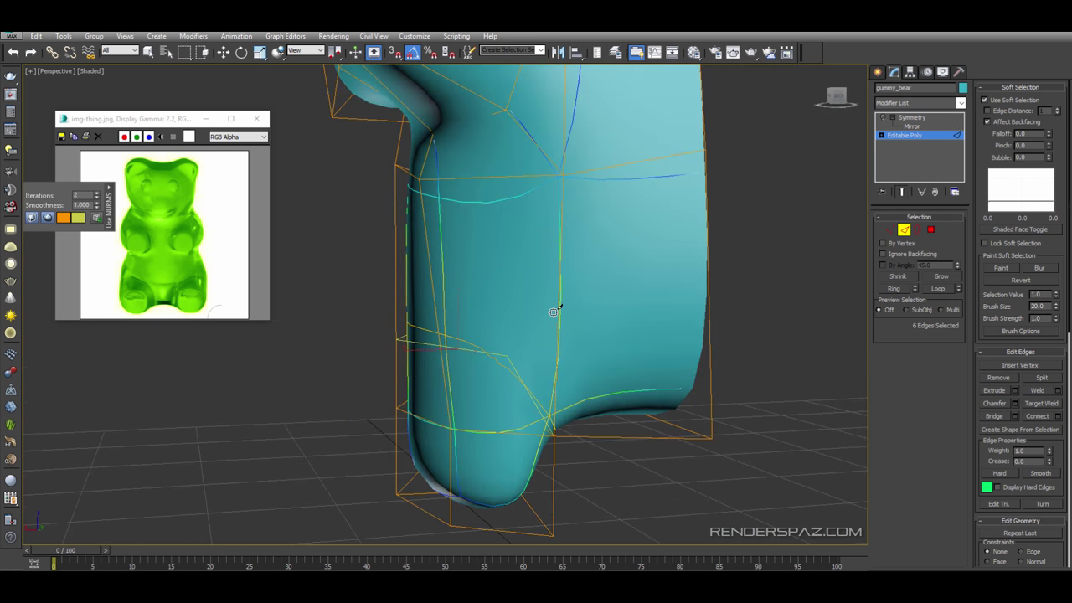
pyautogui.click(507, 353)
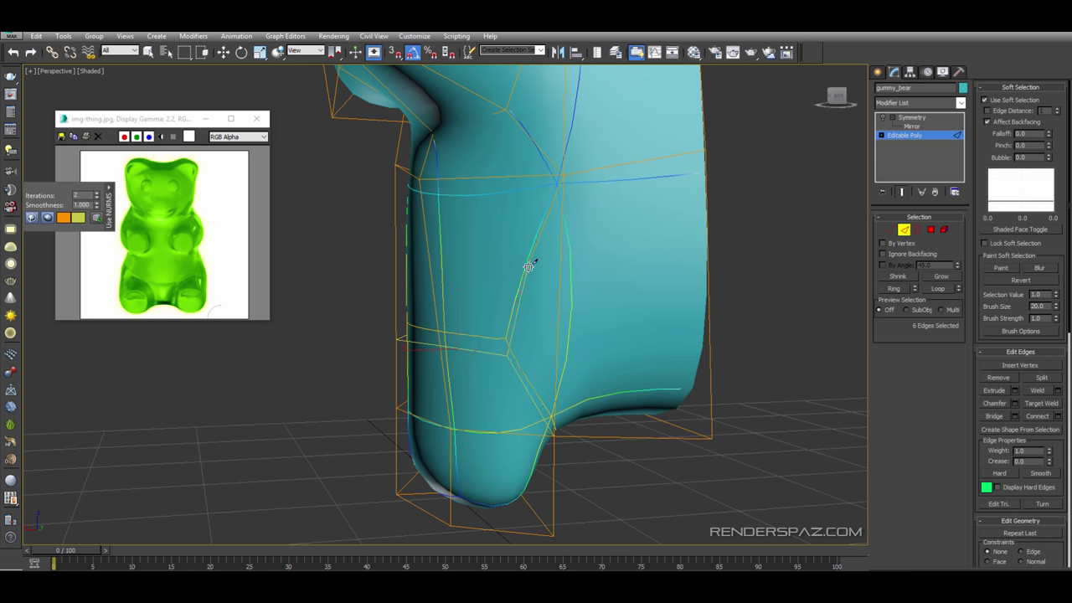
pyautogui.click(559, 181)
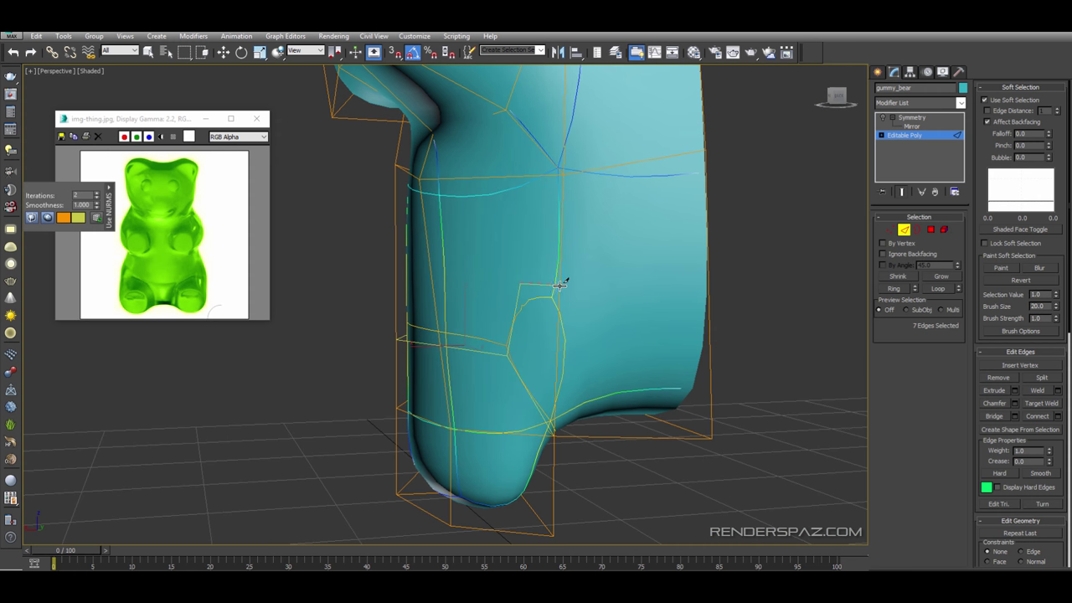
# - Cut from the new corner vertex to the vertex above it on the thigh and shift the corner along X
pyautogui.press('1')
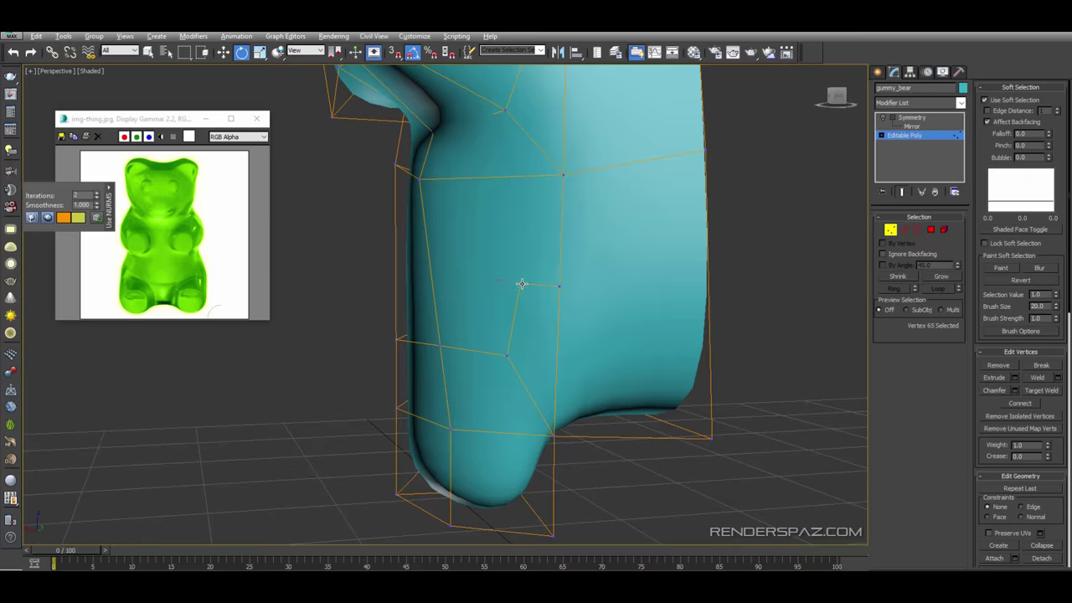
pyautogui.click(519, 284)
pyautogui.click(418, 179)
pyautogui.keyDown('alt'); pyautogui.moveTo(545, 299); pyautogui.dragTo(444, 260, button='middle'); pyautogui.keyUp('alt')
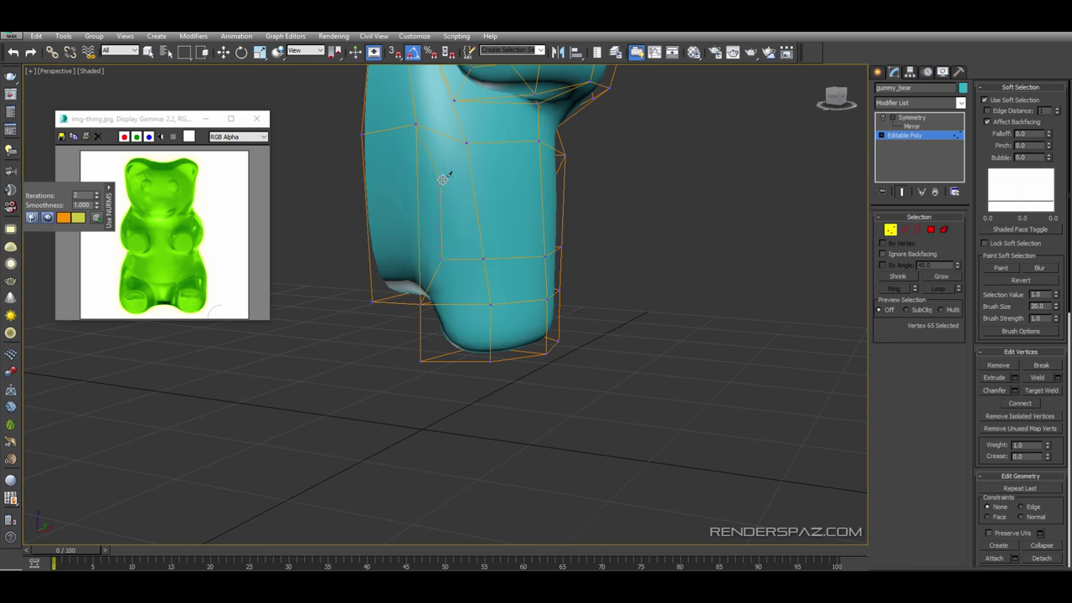
pyautogui.keyDown('alt'); pyautogui.moveTo(442, 179); pyautogui.dragTo(486, 211, button='middle'); pyautogui.keyUp('alt')
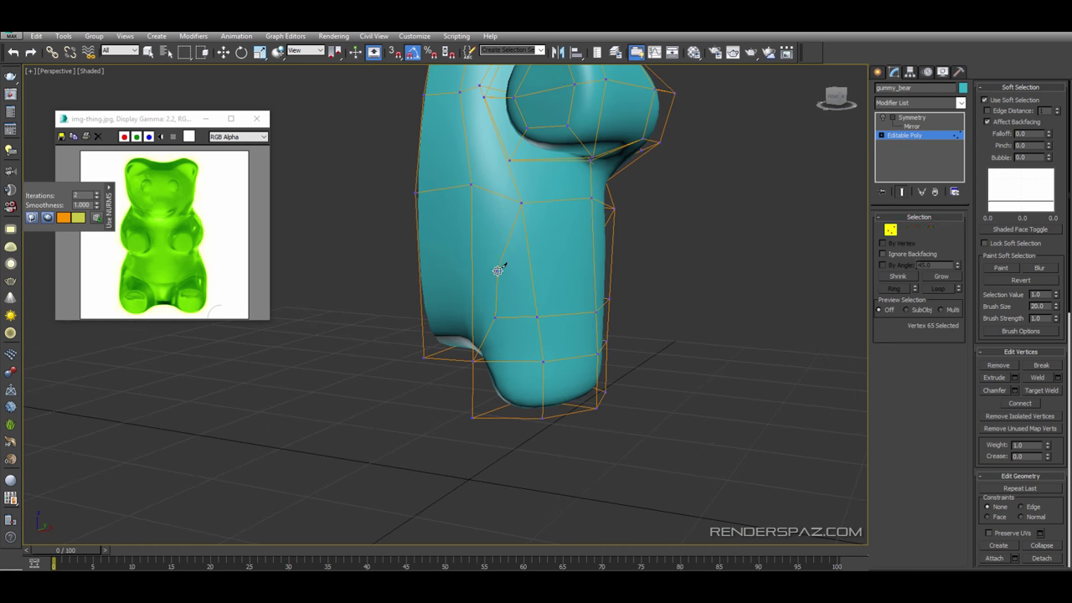
pyautogui.keyDown('alt'); pyautogui.moveTo(500, 272); pyautogui.dragTo(381, 209, button='middle'); pyautogui.keyUp('alt')
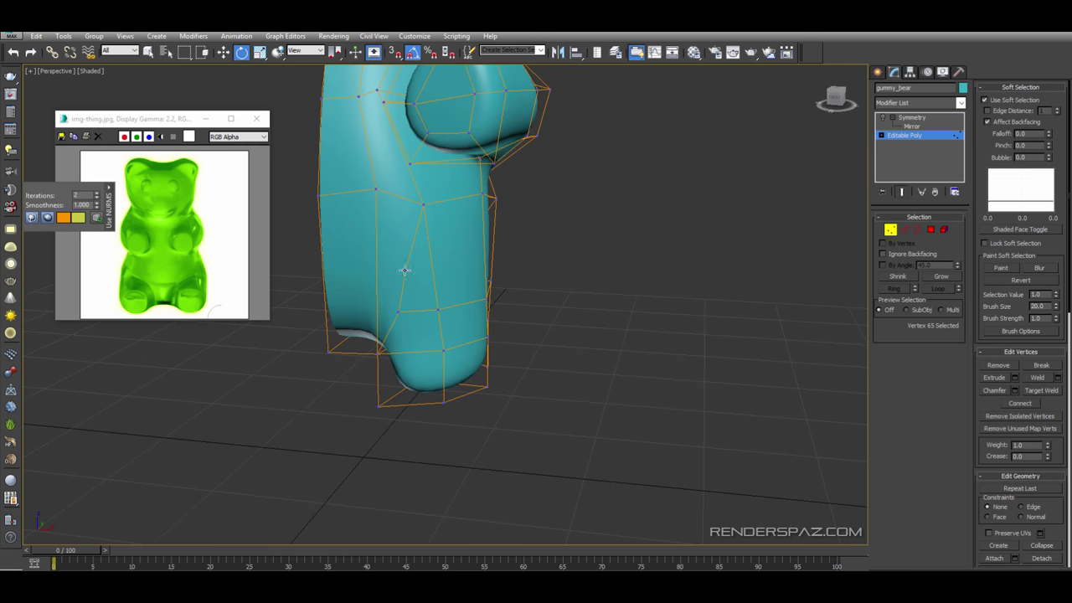
pyautogui.press('w')
pyautogui.moveTo(424, 264); pyautogui.dragTo(418, 264)
pyautogui.keyDown('alt'); pyautogui.moveTo(419, 264); pyautogui.dragTo(453, 265, button='middle'); pyautogui.keyUp('alt')
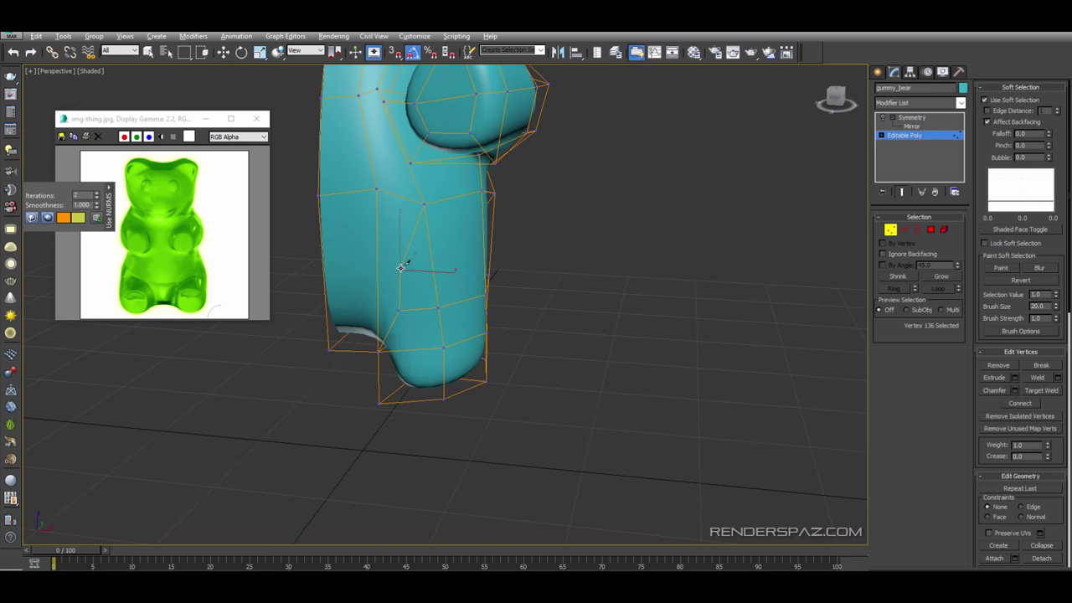
# - Move the front vertex on the leg's lower loop outward along the X axis
pyautogui.keyDown('alt'); pyautogui.moveTo(542, 279); pyautogui.dragTo(533, 258, button='middle'); pyautogui.keyUp('alt')
pyautogui.moveTo(454, 353); pyautogui.dragTo(573, 315, button='middle')
pyautogui.click(510, 313)
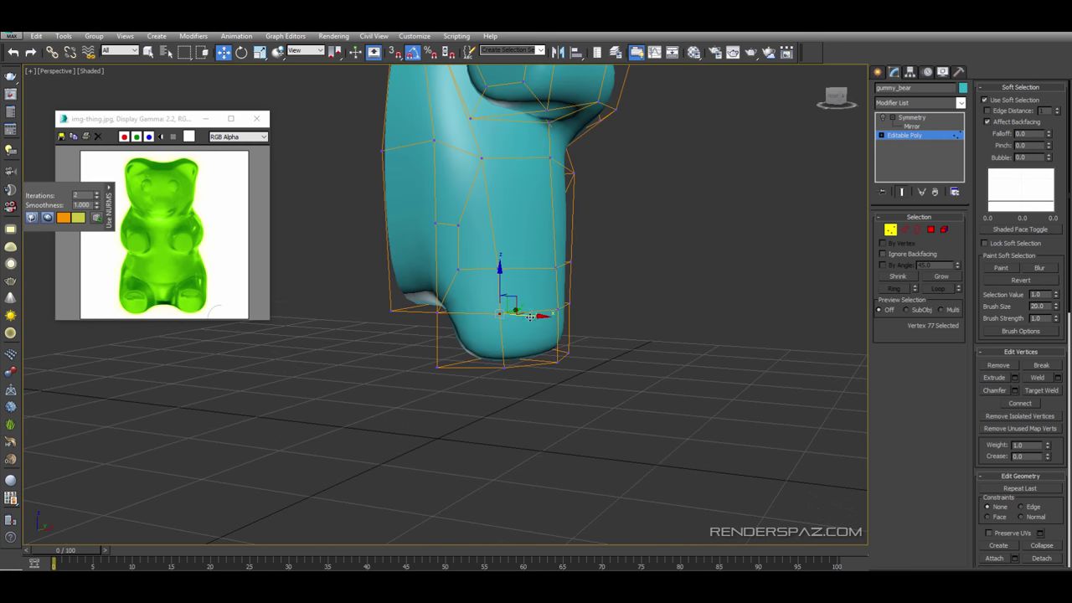
pyautogui.moveTo(534, 313); pyautogui.dragTo(550, 315)
pyautogui.keyDown('alt'); pyautogui.moveTo(550, 315); pyautogui.dragTo(578, 320, button='middle'); pyautogui.keyUp('alt')
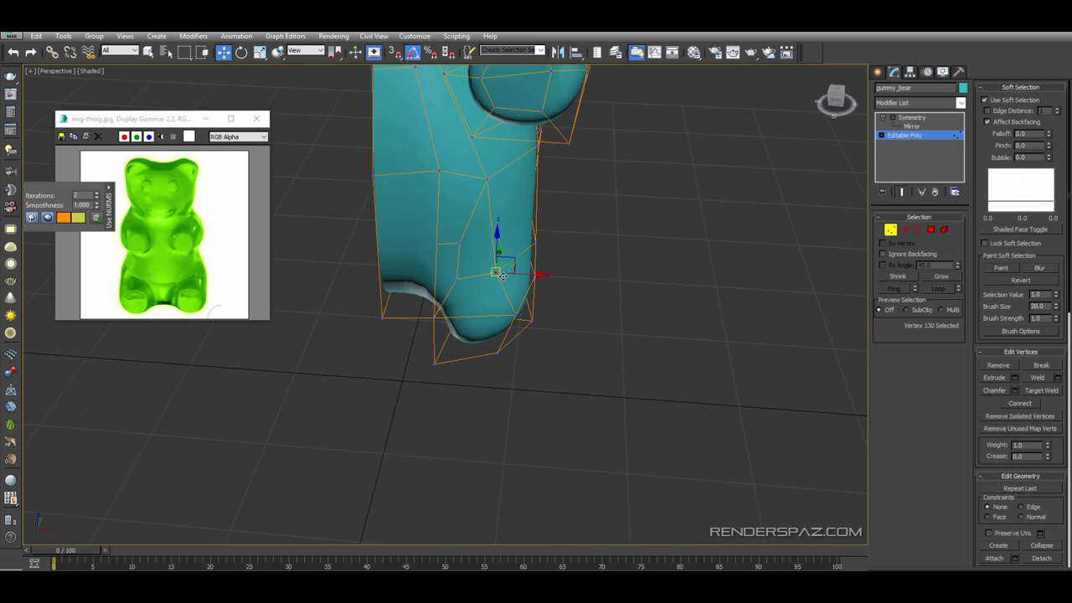
# - Adjust the neighbouring vertices on the front and outer side of the leg to round its shape
pyautogui.keyDown('alt'); pyautogui.moveTo(500, 276); pyautogui.dragTo(542, 242, button='middle'); pyautogui.keyUp('alt')
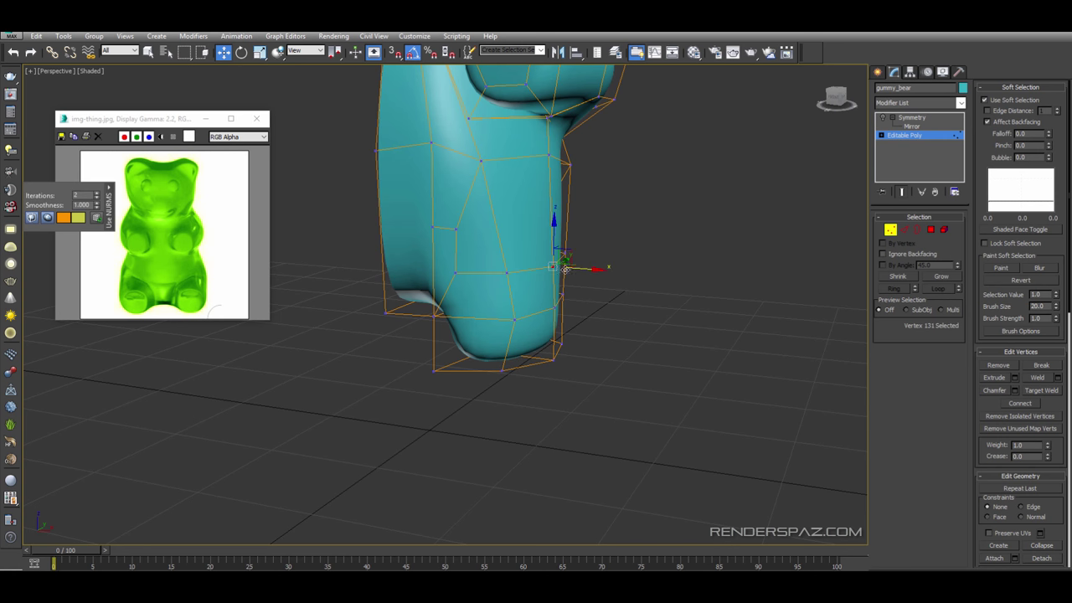
pyautogui.moveTo(564, 270); pyautogui.dragTo(553, 269)
pyautogui.keyDown('alt'); pyautogui.moveTo(554, 269); pyautogui.dragTo(544, 283, button='middle'); pyautogui.keyUp('alt')
pyautogui.click(638, 254)
pyautogui.keyDown('alt'); pyautogui.moveTo(639, 255); pyautogui.dragTo(611, 269, button='middle'); pyautogui.keyUp('alt')
pyautogui.moveTo(601, 259); pyautogui.dragTo(569, 251)
pyautogui.click(589, 284)
pyautogui.moveTo(590, 286)
pyautogui.keyDown('alt'); pyautogui.mouseDown(button='middle')
pyautogui.moveTo(642, 268)
pyautogui.moveTo(573, 296)
pyautogui.mouseUp(button='middle'); pyautogui.keyUp('alt')
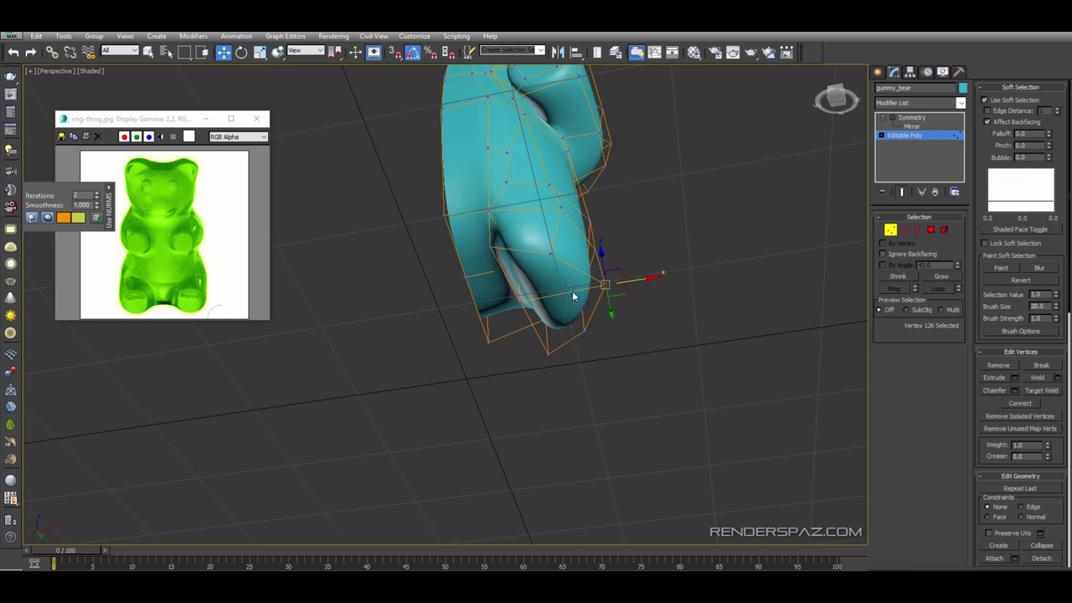
# - Reposition the vertices on the inner underside of the leg with small horizontal moves
pyautogui.click(521, 301)
pyautogui.moveTo(548, 298); pyautogui.dragTo(541, 299)
pyautogui.keyDown('alt'); pyautogui.moveTo(541, 299); pyautogui.dragTo(565, 330, button='middle'); pyautogui.keyUp('alt')
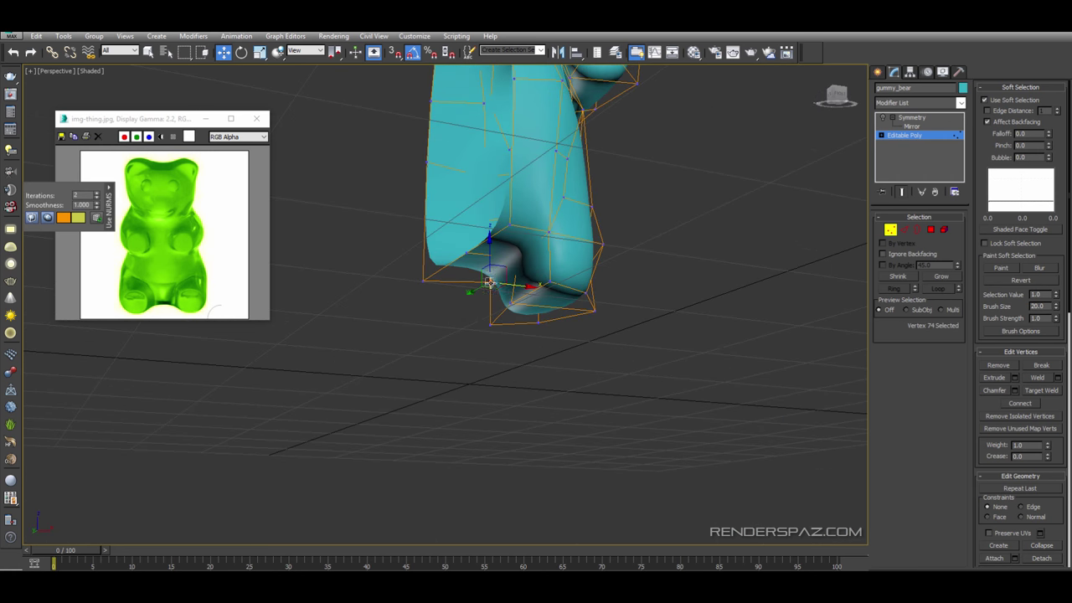
pyautogui.keyDown('alt'); pyautogui.moveTo(489, 283); pyautogui.dragTo(522, 289, button='middle'); pyautogui.keyUp('alt')
pyautogui.moveTo(467, 285); pyautogui.dragTo(478, 286)
pyautogui.keyDown('alt'); pyautogui.moveTo(569, 285); pyautogui.dragTo(553, 281, button='middle'); pyautogui.keyUp('alt')
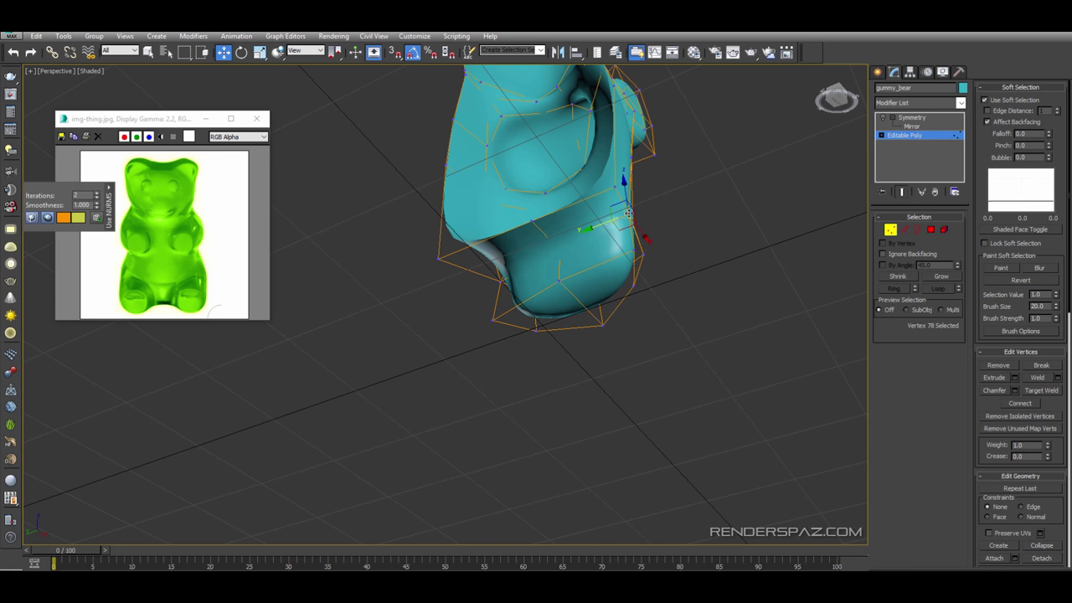
# - Select the vertex at the top of the leg's inner side in wireframe and move it toward the body's centre
pyautogui.keyDown('alt'); pyautogui.moveTo(627, 214); pyautogui.dragTo(563, 274, button='middle'); pyautogui.keyUp('alt')
pyautogui.press('F3')
pyautogui.click(609, 230)
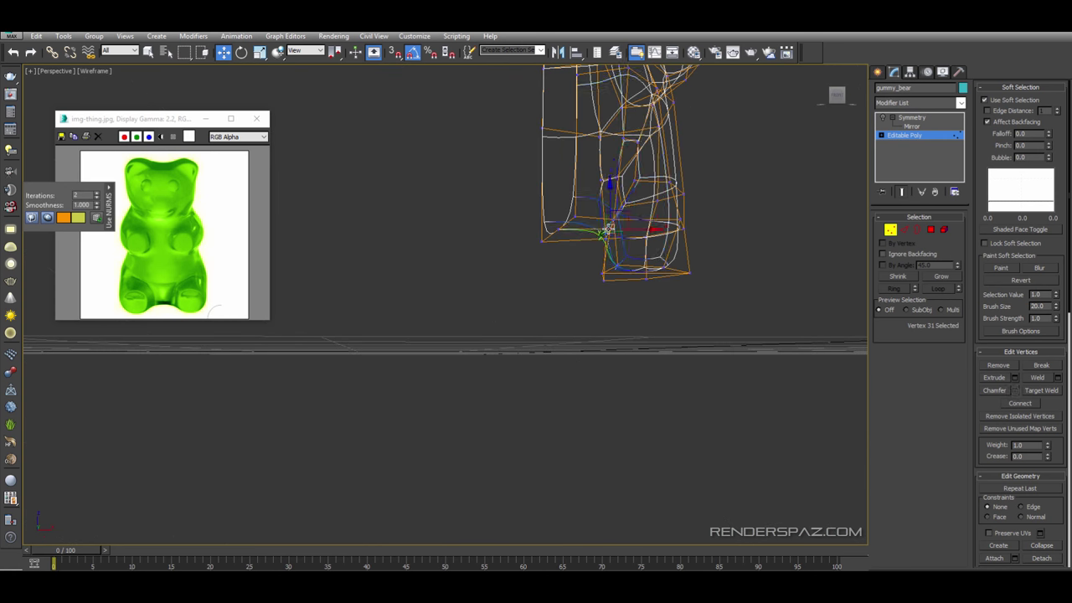
pyautogui.press('F3')
pyautogui.moveTo(601, 236); pyautogui.dragTo(586, 246)
pyautogui.keyDown('alt'); pyautogui.moveTo(586, 246); pyautogui.dragTo(611, 262, button='middle'); pyautogui.keyUp('alt')
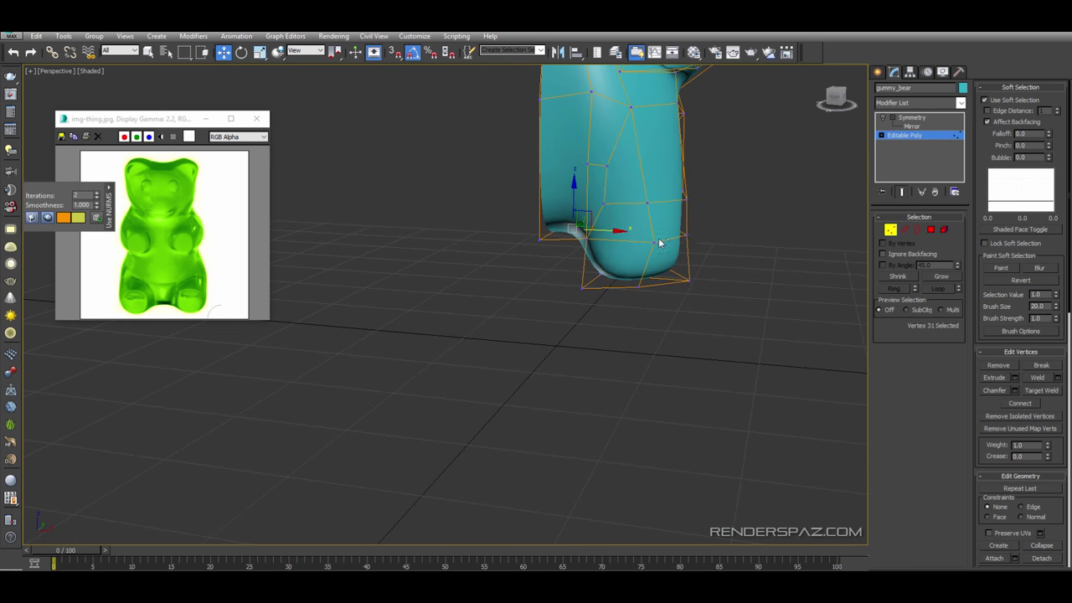
# - Extrude the lower front of the leg forward to form the foot, undoing the first extrusion and repeating it shorter
pyautogui.click(931, 230)
pyautogui.click(990, 380)
pyautogui.moveTo(624, 233); pyautogui.dragTo(626, 165)
pyautogui.keyDown('alt'); pyautogui.moveTo(626, 165); pyautogui.dragTo(611, 248, button='middle'); pyautogui.keyUp('alt')
pyautogui.hotkey('ctrl', 'z')
pyautogui.moveTo(695, 239); pyautogui.dragTo(698, 216)
pyautogui.keyDown('alt'); pyautogui.moveTo(699, 215); pyautogui.dragTo(717, 228, button='middle'); pyautogui.keyUp('alt')
# - Reshape the extruded foot by moving the vertex at its base and adjusting its outer front vertex
pyautogui.press('w')
pyautogui.click(891, 229)
pyautogui.click(738, 228)
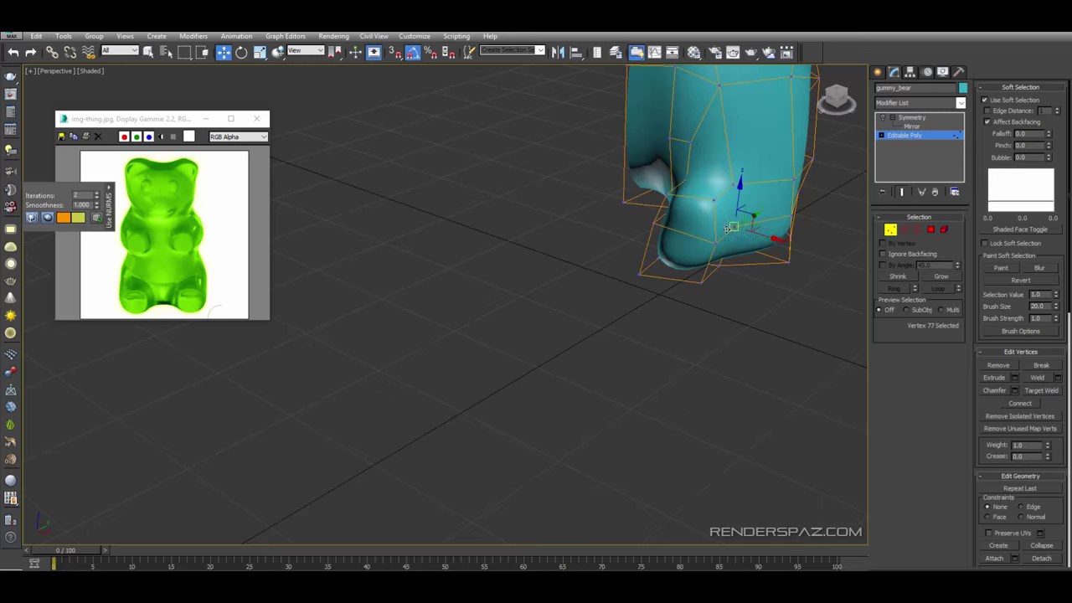
pyautogui.moveTo(740, 229); pyautogui.dragTo(746, 241)
pyautogui.keyDown('alt'); pyautogui.moveTo(746, 242); pyautogui.dragTo(631, 236, button='middle'); pyautogui.keyUp('alt')
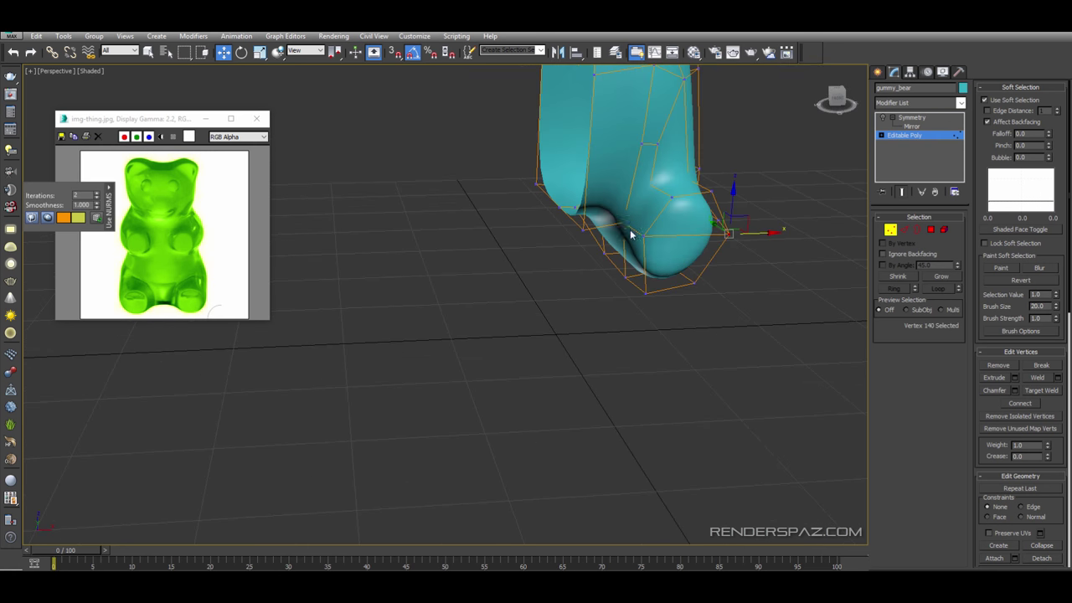
pyautogui.moveTo(645, 223); pyautogui.dragTo(643, 223)
# - Nudge the vertex at the leg's lower rear and move the vertex on the lower outer side of the leg slightly outward
pyautogui.keyDown('alt'); pyautogui.moveTo(642, 223); pyautogui.dragTo(717, 361, button='middle'); pyautogui.keyUp('alt')
pyautogui.click(727, 366)
pyautogui.moveTo(740, 350); pyautogui.dragTo(738, 353)
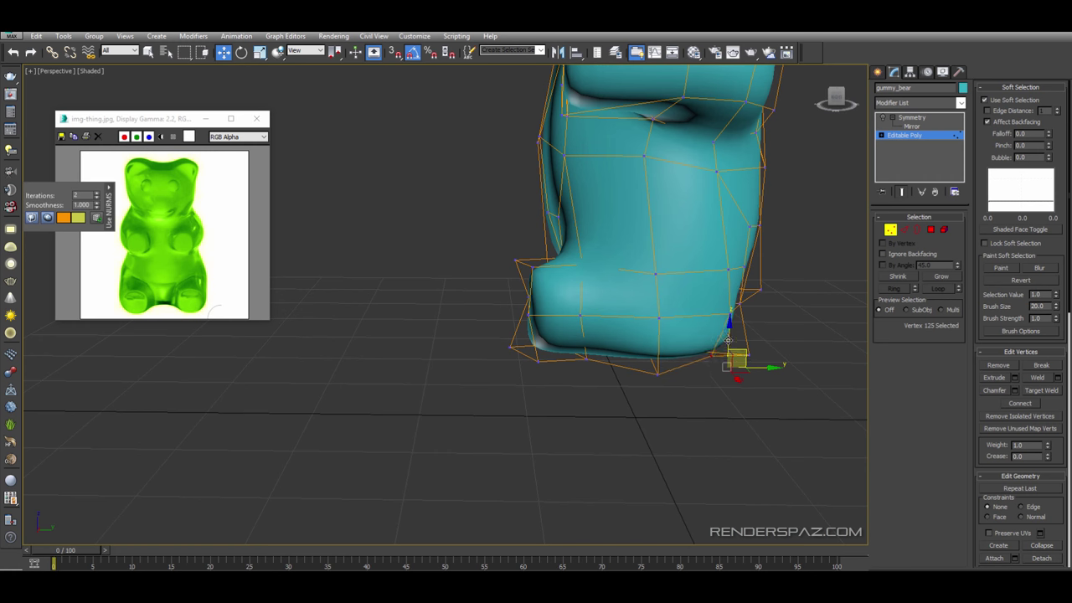
pyautogui.keyDown('alt'); pyautogui.moveTo(758, 355); pyautogui.dragTo(725, 342, button='middle'); pyautogui.keyUp('alt')
pyautogui.click(766, 374)
pyautogui.keyDown('alt'); pyautogui.moveTo(718, 402); pyautogui.dragTo(672, 339, button='middle'); pyautogui.keyUp('alt')
pyautogui.keyDown('alt'); pyautogui.moveTo(623, 399); pyautogui.dragTo(577, 382, button='middle'); pyautogui.keyUp('alt')
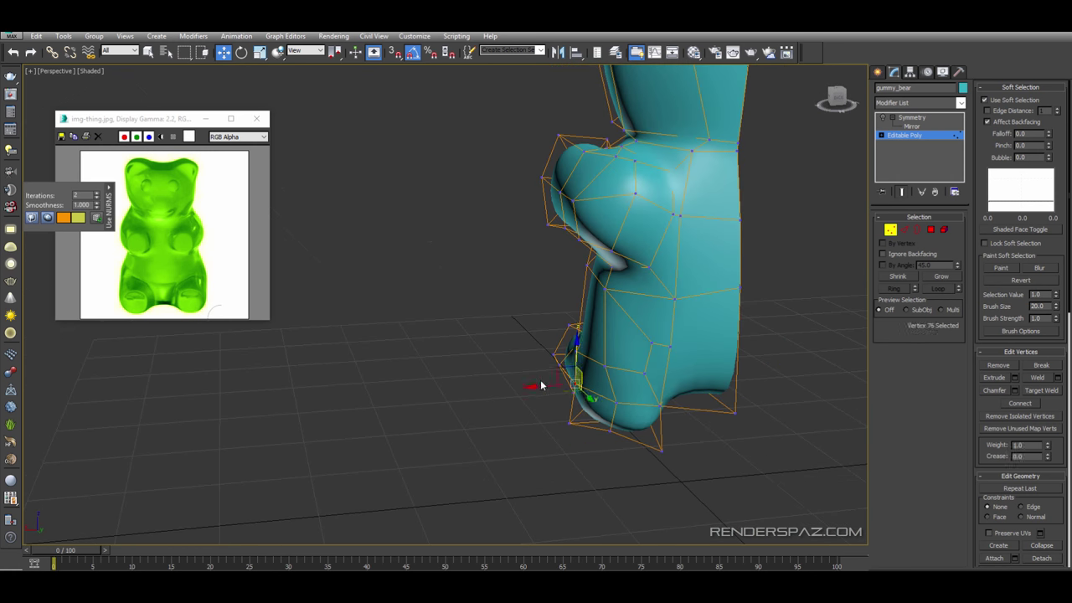
pyautogui.moveTo(541, 385); pyautogui.dragTo(537, 391)
# - Adjust the vertex under the leg and the lowest vertex on the body's centre line between the legs
pyautogui.keyDown('alt'); pyautogui.moveTo(621, 402); pyautogui.dragTo(606, 453, button='middle'); pyautogui.keyUp('alt')
pyautogui.click(668, 406)
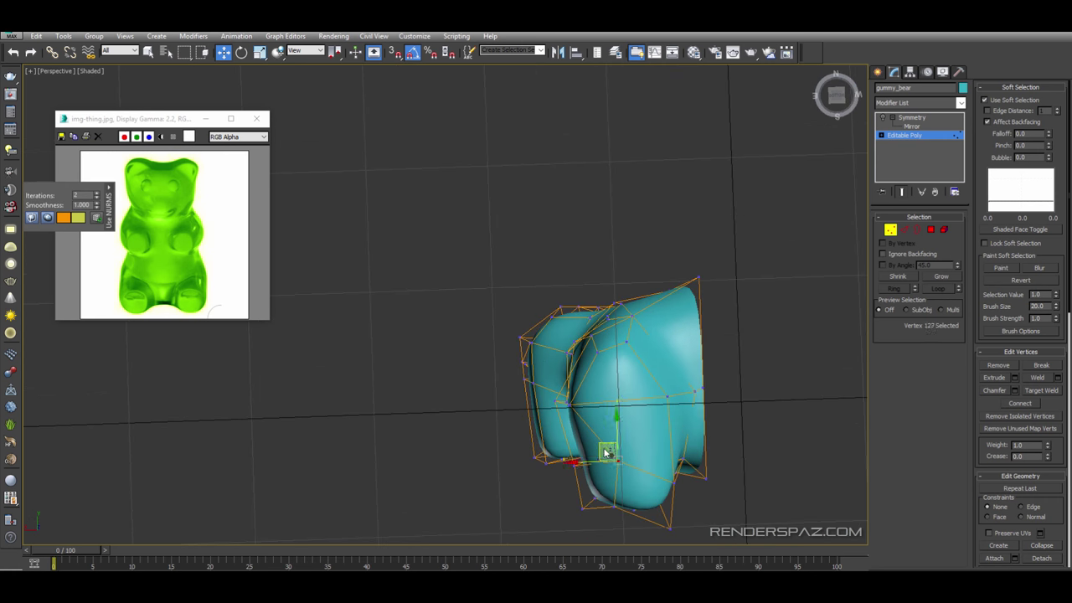
pyautogui.moveTo(605, 444); pyautogui.dragTo(603, 441)
pyautogui.keyDown('alt'); pyautogui.moveTo(605, 444); pyautogui.dragTo(578, 398, button='middle'); pyautogui.keyUp('alt')
pyautogui.click(553, 404)
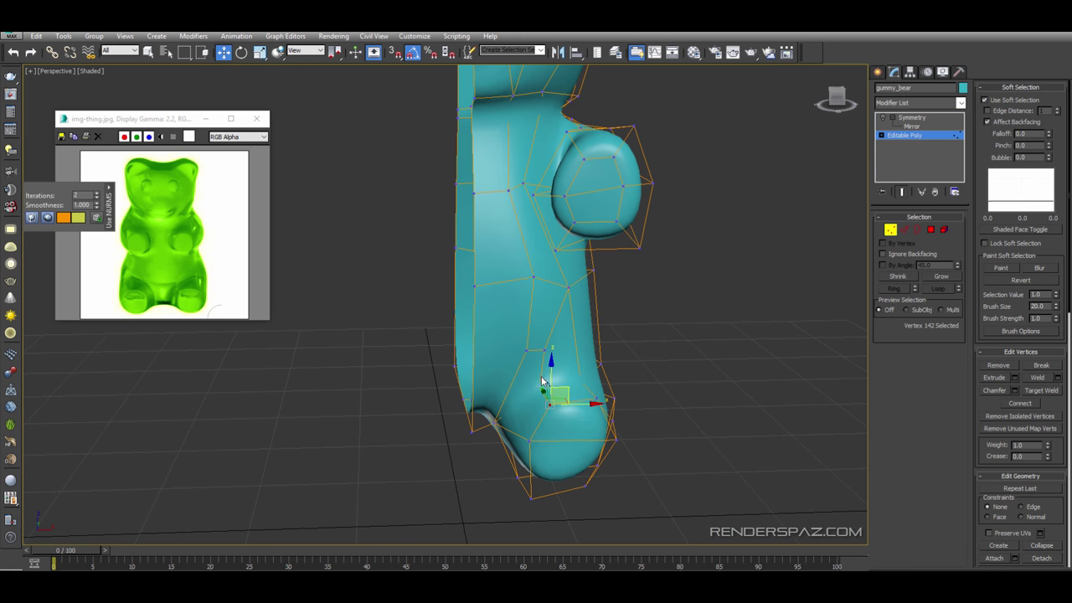
pyautogui.click(546, 348)
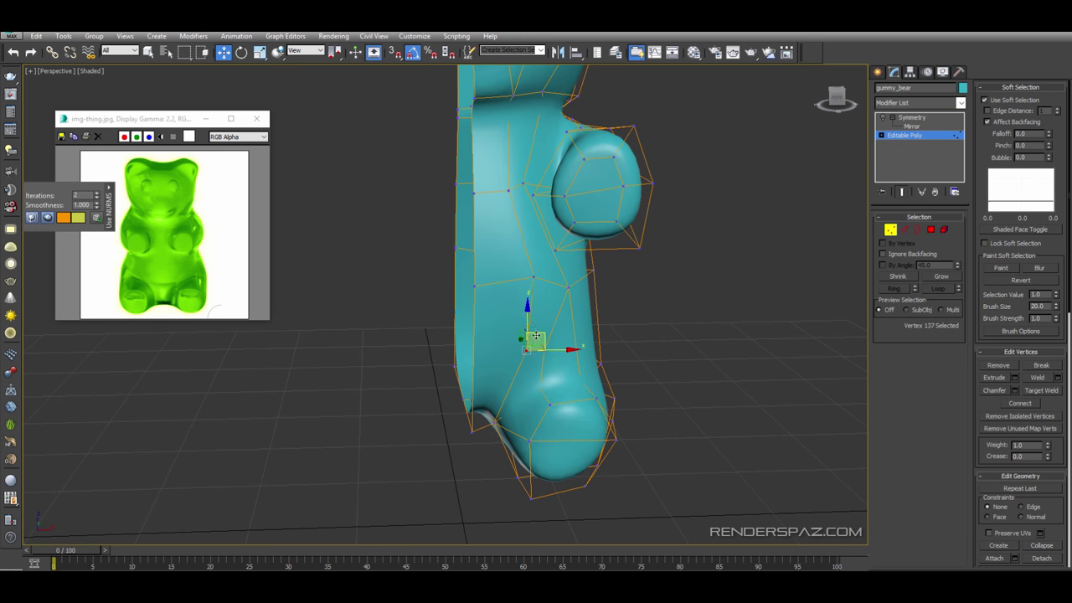
pyautogui.keyDown('alt'); pyautogui.moveTo(500, 398); pyautogui.dragTo(516, 385, button='middle'); pyautogui.keyUp('alt')
pyautogui.click(497, 432)
pyautogui.moveTo(496, 407); pyautogui.dragTo(496, 411)
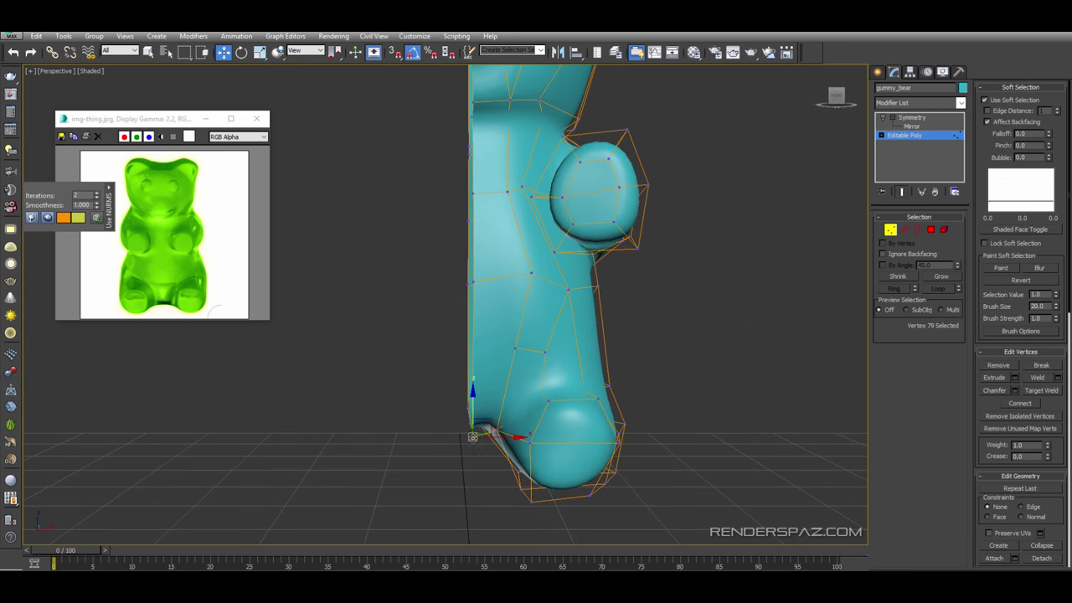
# - Select the hidden vertex behind the top of the foot in wireframe and raise it
pyautogui.keyDown('alt'); pyautogui.moveTo(518, 400); pyautogui.dragTo(546, 388, button='middle'); pyautogui.keyUp('alt')
pyautogui.press('F3')
pyautogui.click(544, 394)
pyautogui.press('F3')
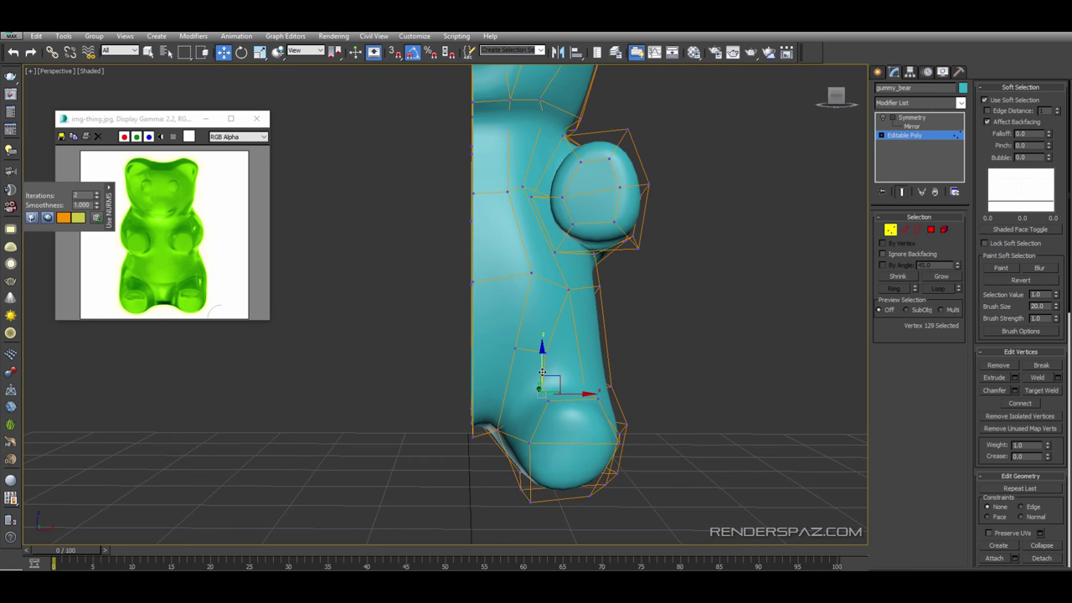
pyautogui.moveTo(543, 374); pyautogui.dragTo(543, 356)
# - Turn off soft selection and raise the hidden vertex nearer the outer side of the leg above the foot
pyautogui.press('F3')
pyautogui.click(587, 385)
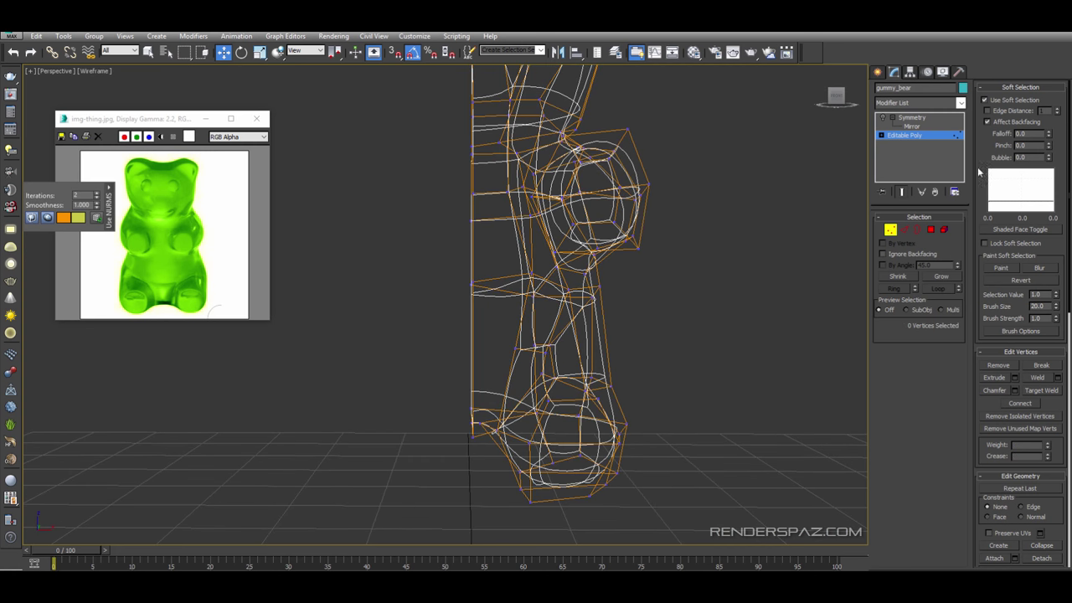
pyautogui.click(1010, 101)
pyautogui.press('F3')
pyautogui.press('F3')
pyautogui.click(585, 387)
pyautogui.press('F3')
pyautogui.moveTo(589, 352); pyautogui.dragTo(589, 336)
# - Show the mirrored Symmetry result and move the vertex at the front of the foot slightly forward
pyautogui.moveTo(589, 343)
pyautogui.keyDown('alt'); pyautogui.mouseDown(button='middle')
pyautogui.moveTo(602, 377)
pyautogui.moveTo(561, 362)
pyautogui.moveTo(595, 367)
pyautogui.moveTo(627, 400)
pyautogui.moveTo(637, 384)
pyautogui.moveTo(629, 410)
pyautogui.mouseUp(button='middle'); pyautogui.keyUp('alt')
pyautogui.scroll(-4, 647, 386)
pyautogui.scroll(2, 637, 385)
pyautogui.click(882, 118)
pyautogui.keyDown('alt'); pyautogui.moveTo(509, 429); pyautogui.dragTo(521, 339, button='middle'); pyautogui.keyUp('alt')
pyautogui.keyDown('alt'); pyautogui.moveTo(632, 334); pyautogui.dragTo(617, 292, button='middle'); pyautogui.keyUp('alt')
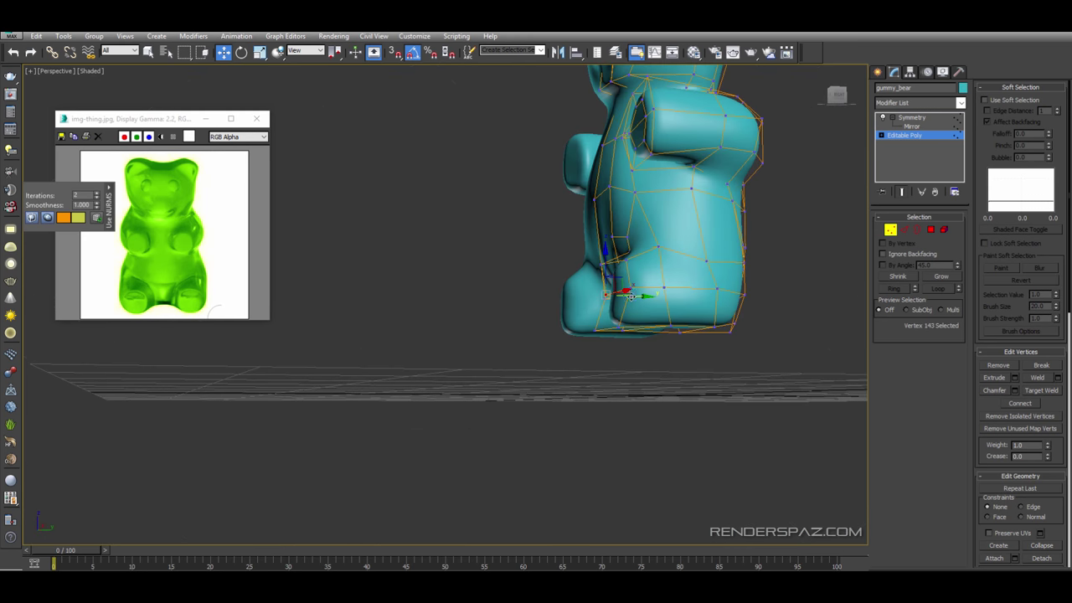
pyautogui.moveTo(632, 295); pyautogui.dragTo(620, 296)
# - Move the bottom centre-line vertex between the legs along the Y axis toward the body
pyautogui.keyDown('alt'); pyautogui.moveTo(620, 295); pyautogui.dragTo(613, 382, button='middle'); pyautogui.keyUp('alt')
pyautogui.click(578, 405)
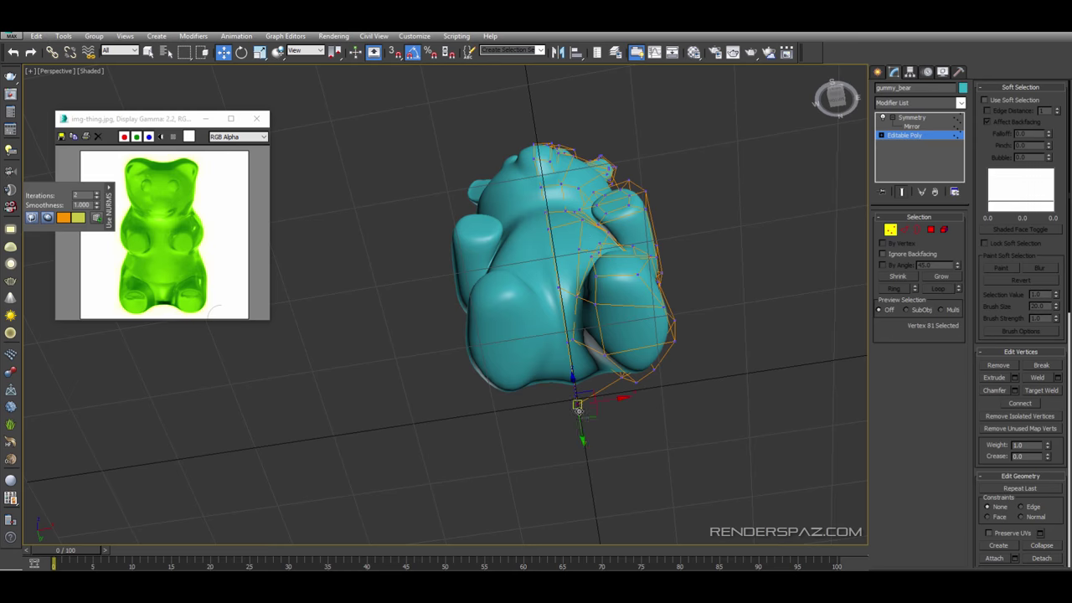
pyautogui.moveTo(581, 428); pyautogui.dragTo(577, 404)
pyautogui.keyDown('alt'); pyautogui.moveTo(577, 404); pyautogui.dragTo(560, 485, button='middle'); pyautogui.keyUp('alt')
pyautogui.keyDown('alt'); pyautogui.moveTo(507, 450); pyautogui.dragTo(541, 410, button='middle'); pyautogui.keyUp('alt')
pyautogui.keyDown('alt'); pyautogui.moveTo(561, 482); pyautogui.dragTo(532, 375, button='middle'); pyautogui.keyUp('alt')
pyautogui.click(480, 407)
pyautogui.scroll(-3, 565, 371)
# - Cut a new edge from the vertex at the top inner side of the leg to the body's centre line
pyautogui.click(528, 372)
pyautogui.click(531, 366)
pyautogui.keyDown('alt'); pyautogui.moveTo(514, 318); pyautogui.dragTo(601, 304, button='middle'); pyautogui.keyUp('alt')
pyautogui.click(522, 290)
pyautogui.scroll(3, 517, 292)
pyautogui.press('F3')
pyautogui.press('F3')
pyautogui.press('F3')
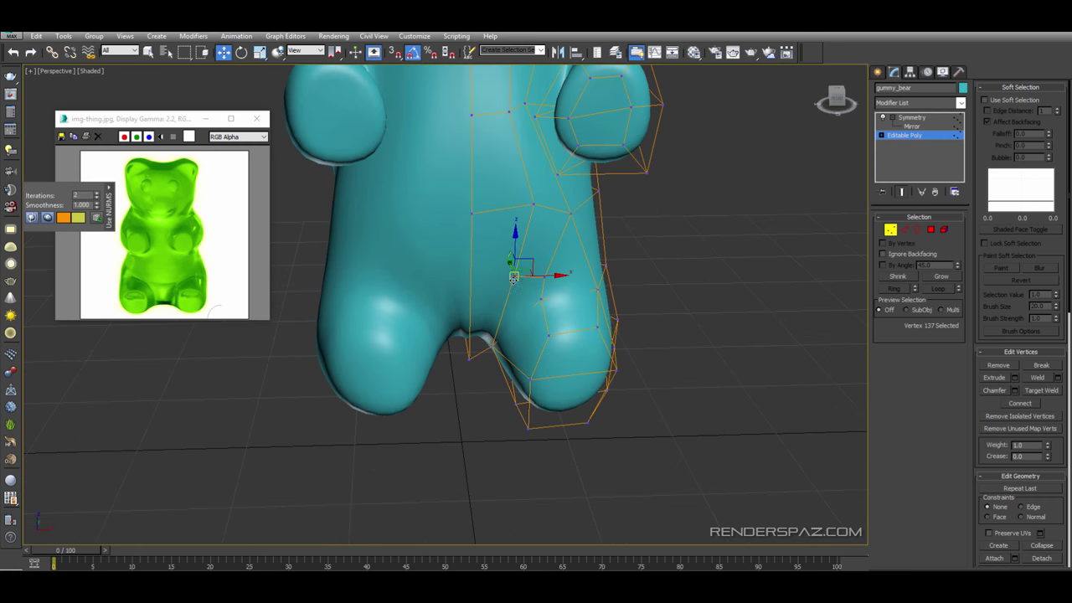
pyautogui.press('F3')
pyautogui.click(514, 277)
pyautogui.click(472, 280)
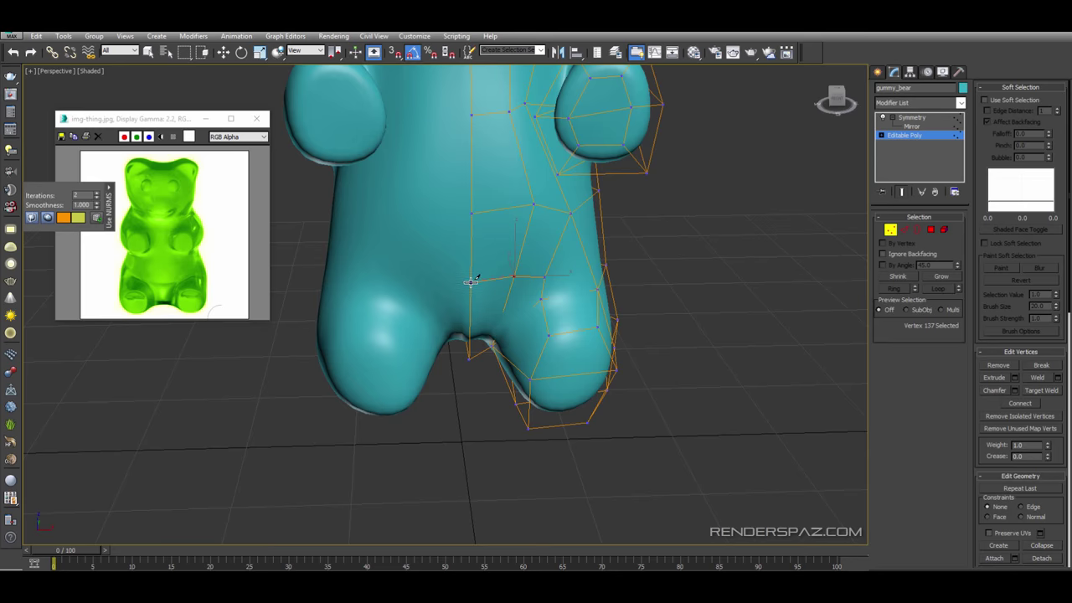
pyautogui.keyDown('alt'); pyautogui.moveTo(473, 281); pyautogui.dragTo(510, 268, button='middle'); pyautogui.keyUp('alt')
pyautogui.scroll(4, 510, 268)
pyautogui.rightClick(499, 373)
# - Reposition the new vertex where the cut meets the centre line at the lower belly
pyautogui.click(500, 392)
pyautogui.keyDown('alt'); pyautogui.moveTo(500, 392); pyautogui.dragTo(445, 422, button='middle'); pyautogui.keyUp('alt')
pyautogui.moveTo(514, 388); pyautogui.dragTo(457, 388)
pyautogui.scroll(-4, 457, 368)
pyautogui.keyDown('alt'); pyautogui.moveTo(445, 260); pyautogui.dragTo(435, 238, button='middle'); pyautogui.keyUp('alt')
pyautogui.click(446, 285)
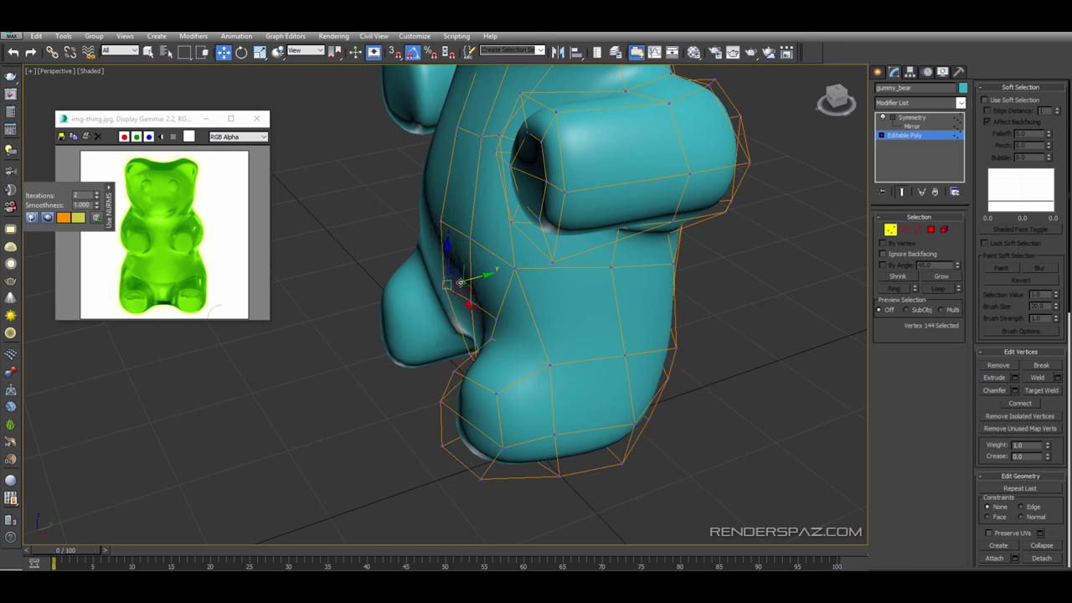
pyautogui.moveTo(461, 282); pyautogui.dragTo(461, 289)
# - Reshape the belly by moving its front vertex and the neighbouring vertex on the centre line
pyautogui.keyDown('alt'); pyautogui.moveTo(461, 289); pyautogui.dragTo(502, 342, button='middle'); pyautogui.keyUp('alt')
pyautogui.click(508, 318)
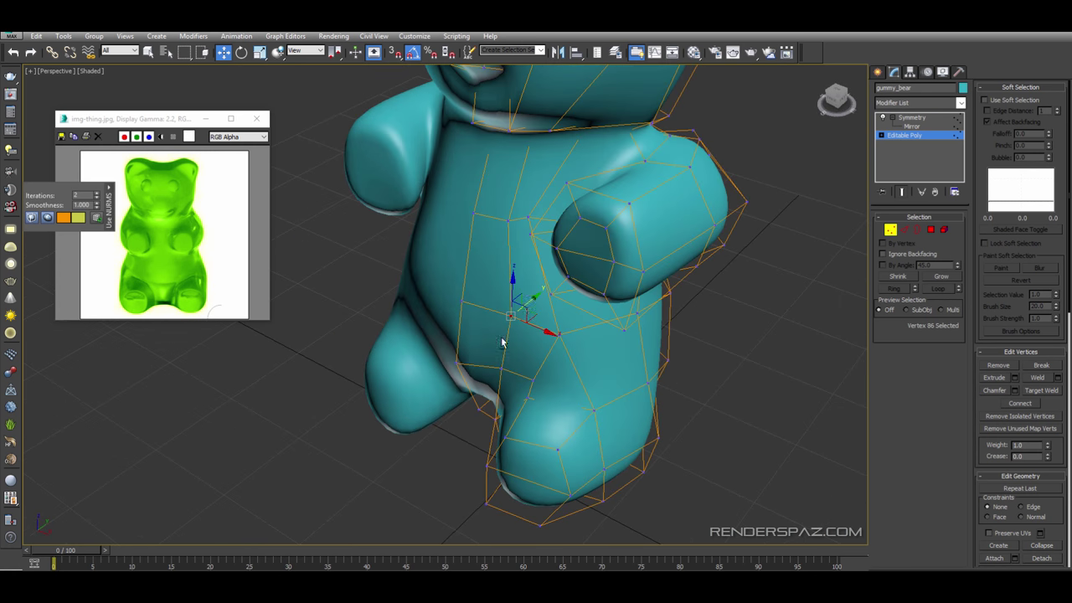
pyautogui.moveTo(528, 307); pyautogui.dragTo(518, 315)
pyautogui.click(464, 300)
pyautogui.keyDown('alt'); pyautogui.moveTo(464, 301); pyautogui.dragTo(490, 301, button='middle'); pyautogui.keyUp('alt')
pyautogui.moveTo(490, 300); pyautogui.dragTo(484, 301)
# - Leave vertex editing, deselect the bear and examine the whole figure's proportions from several angles
pyautogui.keyDown('alt'); pyautogui.moveTo(485, 301); pyautogui.dragTo(615, 316, button='middle'); pyautogui.keyUp('alt')
pyautogui.scroll(-5, 479, 293)
pyautogui.click(616, 316)
pyautogui.click(889, 230)
pyautogui.click(640, 327)
pyautogui.keyDown('alt'); pyautogui.moveTo(389, 410); pyautogui.dragTo(453, 394, button='middle'); pyautogui.keyUp('alt')
pyautogui.scroll(-3, 502, 368)
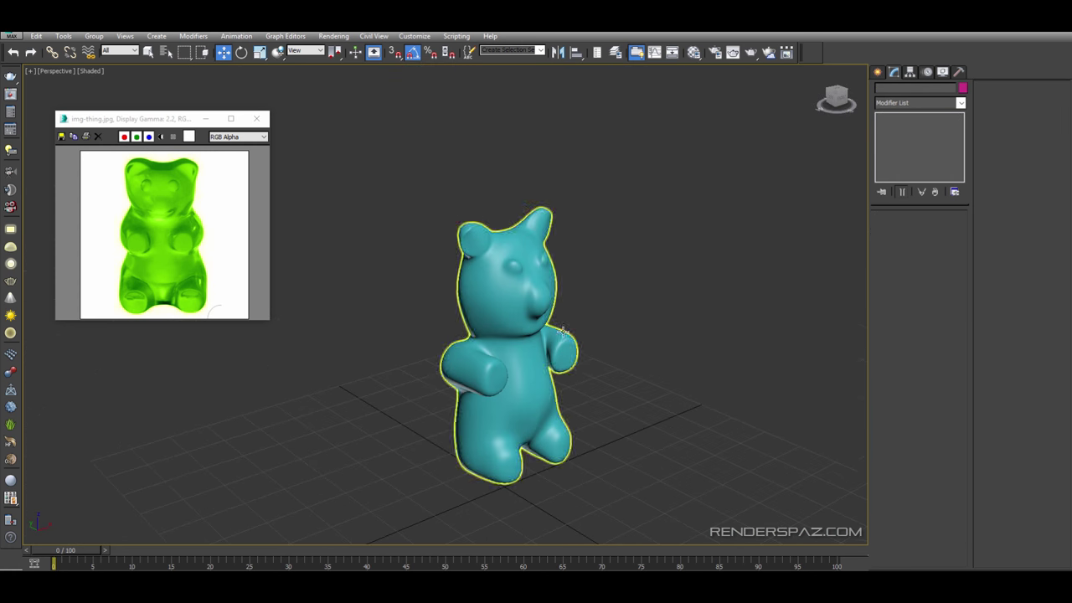
pyautogui.scroll(-3, 536, 351)
pyautogui.keyDown('alt'); pyautogui.moveTo(607, 339); pyautogui.dragTo(554, 337, button='middle'); pyautogui.keyUp('alt')
pyautogui.scroll(3, 548, 323)
# - Select all vertices of the bear below the head and scale them up slightly to widen the body, then clear the selection
pyautogui.click(507, 317)
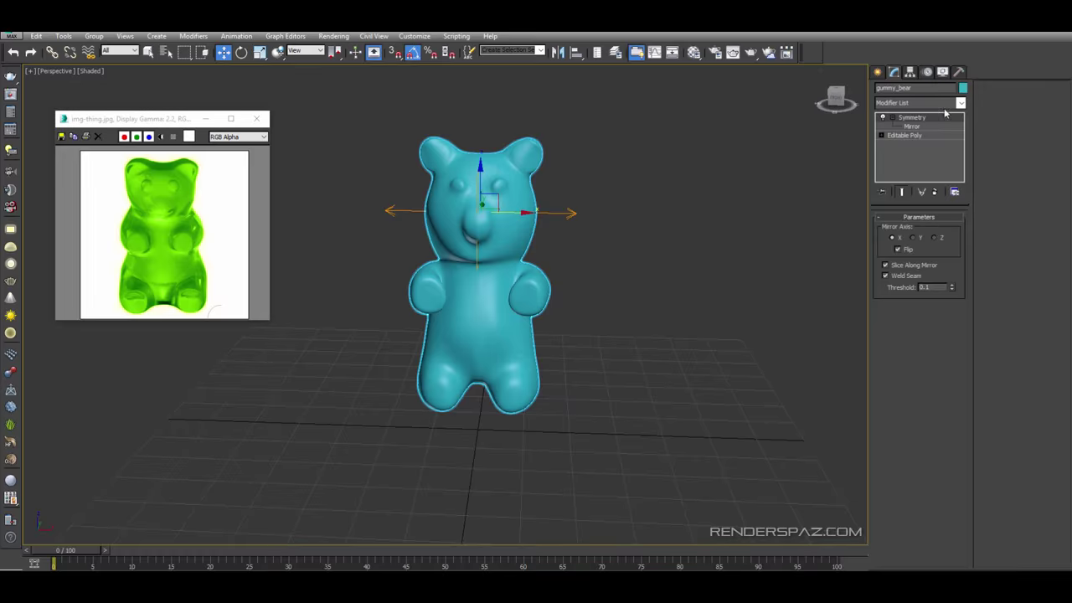
pyautogui.click(922, 137)
pyautogui.click(889, 230)
pyautogui.click(889, 230)
pyautogui.click(608, 439)
pyautogui.click(533, 276)
pyautogui.click(920, 136)
pyautogui.click(888, 230)
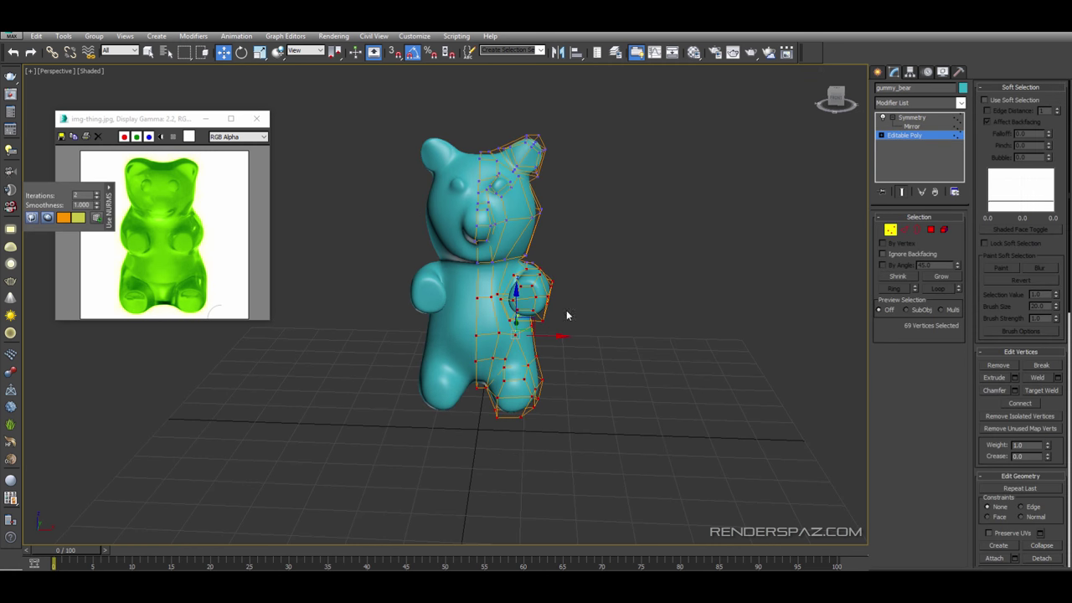
pyautogui.keyDown('alt'); pyautogui.moveTo(566, 312); pyautogui.dragTo(524, 240, button='middle'); pyautogui.keyUp('alt')
pyautogui.click(259, 53)
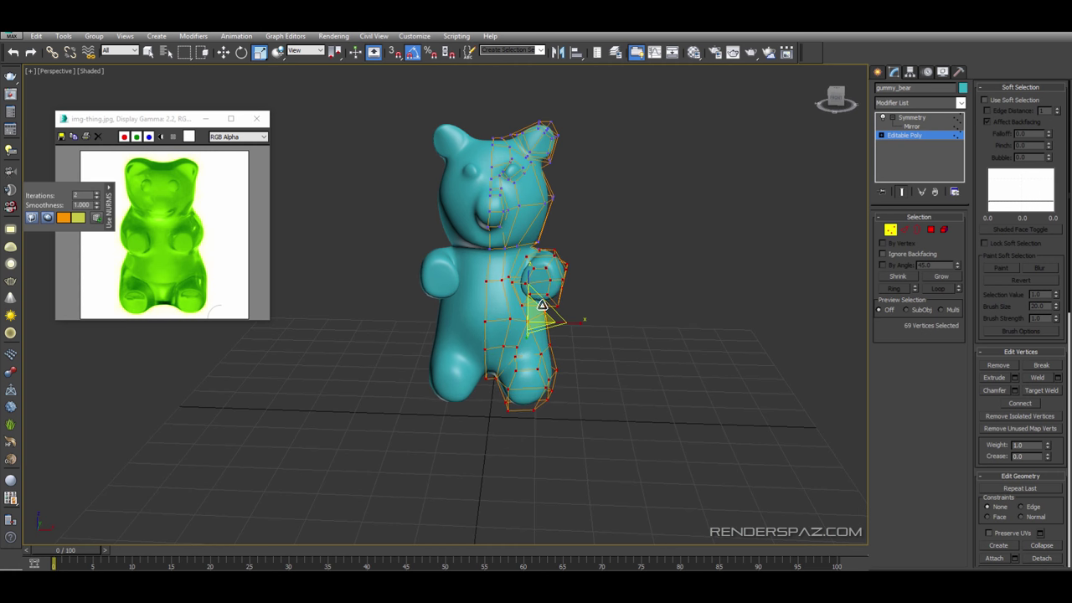
pyautogui.moveTo(554, 314); pyautogui.dragTo(578, 322)
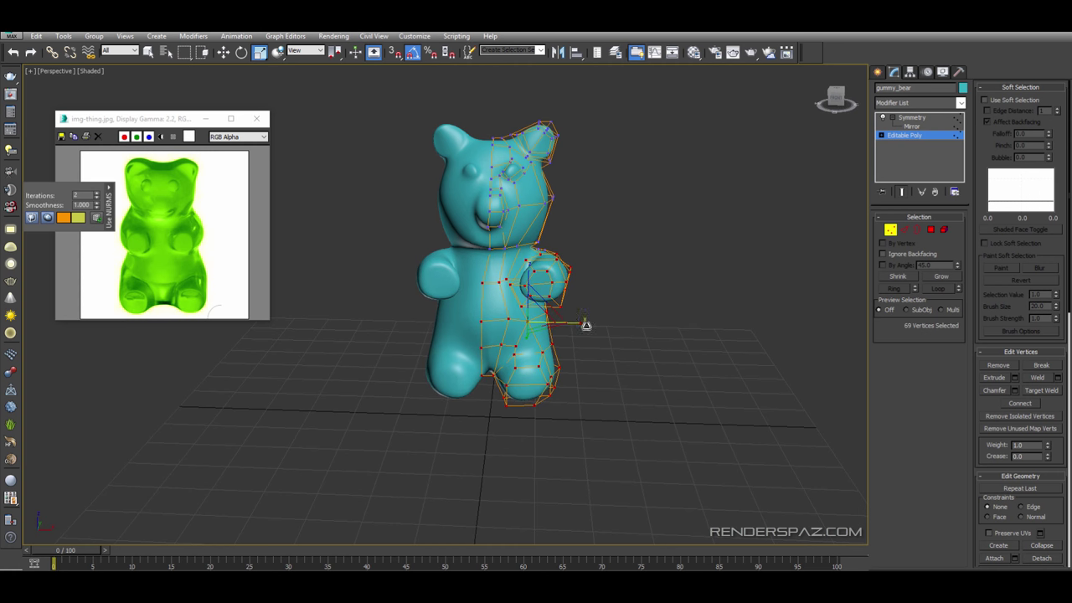
pyautogui.keyDown('alt'); pyautogui.moveTo(586, 325); pyautogui.dragTo(488, 336, button='middle'); pyautogui.keyUp('alt')
pyautogui.click(664, 321)
pyautogui.keyDown('alt'); pyautogui.moveTo(574, 323); pyautogui.dragTo(600, 327, button='middle'); pyautogui.keyUp('alt')
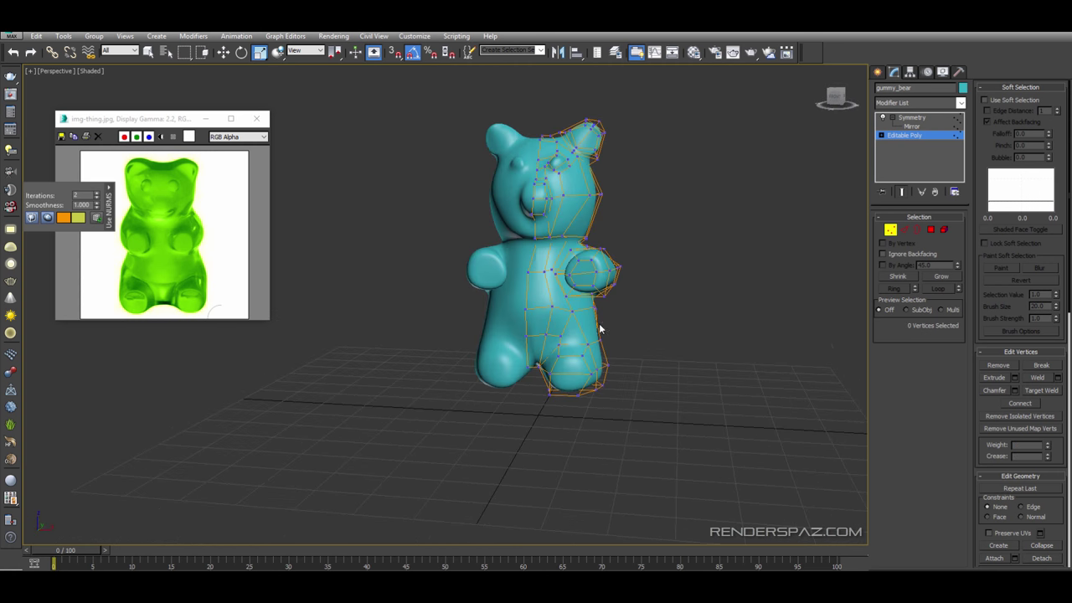
# - Switch back to the Move tool and move the upper chest vertex beside the arm toward the body's centre
pyautogui.scroll(4, 657, 248)
pyautogui.keyDown('alt'); pyautogui.moveTo(657, 248); pyautogui.dragTo(611, 327, button='middle'); pyautogui.keyUp('alt')
pyautogui.click(532, 315)
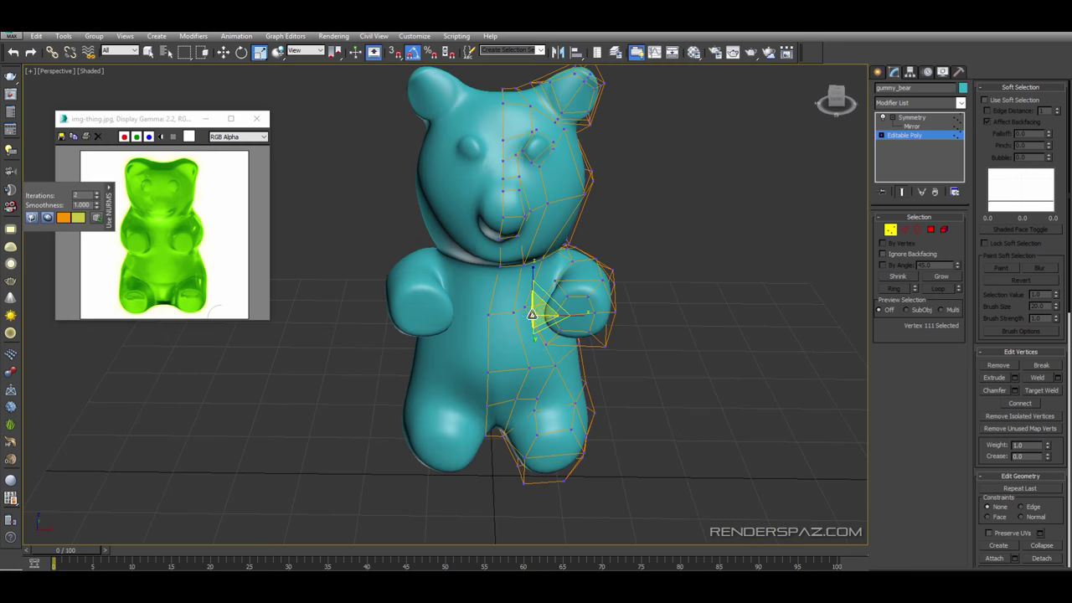
pyautogui.click(224, 53)
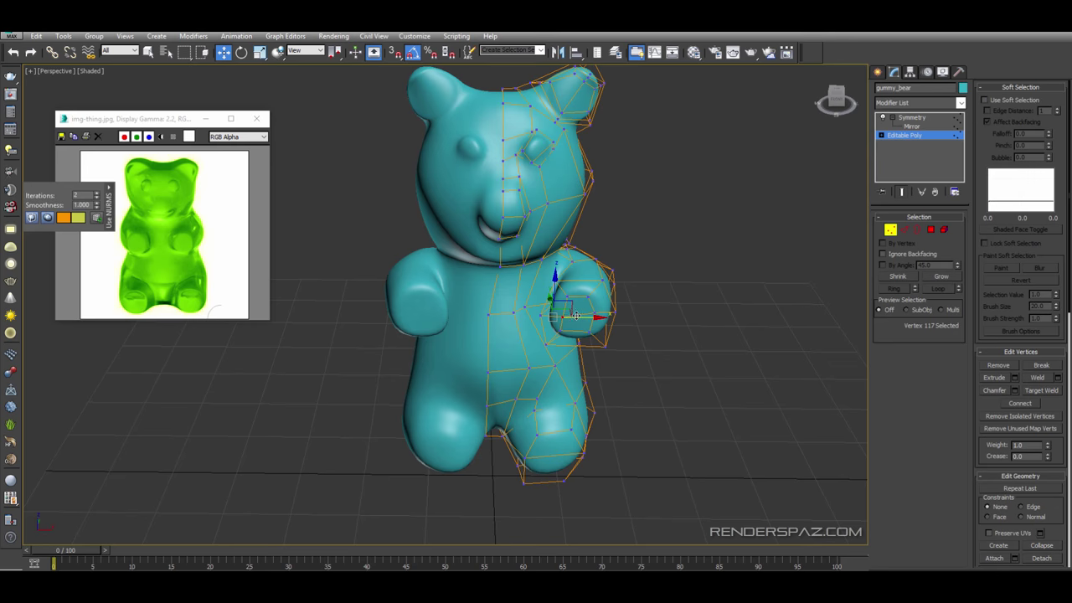
pyautogui.keyDown('alt'); pyautogui.moveTo(564, 309); pyautogui.dragTo(590, 323, button='middle'); pyautogui.keyUp('alt')
pyautogui.scroll(3, 553, 303)
pyautogui.click(543, 296)
pyautogui.keyDown('alt'); pyautogui.moveTo(544, 297); pyautogui.dragTo(527, 342, button='middle'); pyautogui.keyUp('alt')
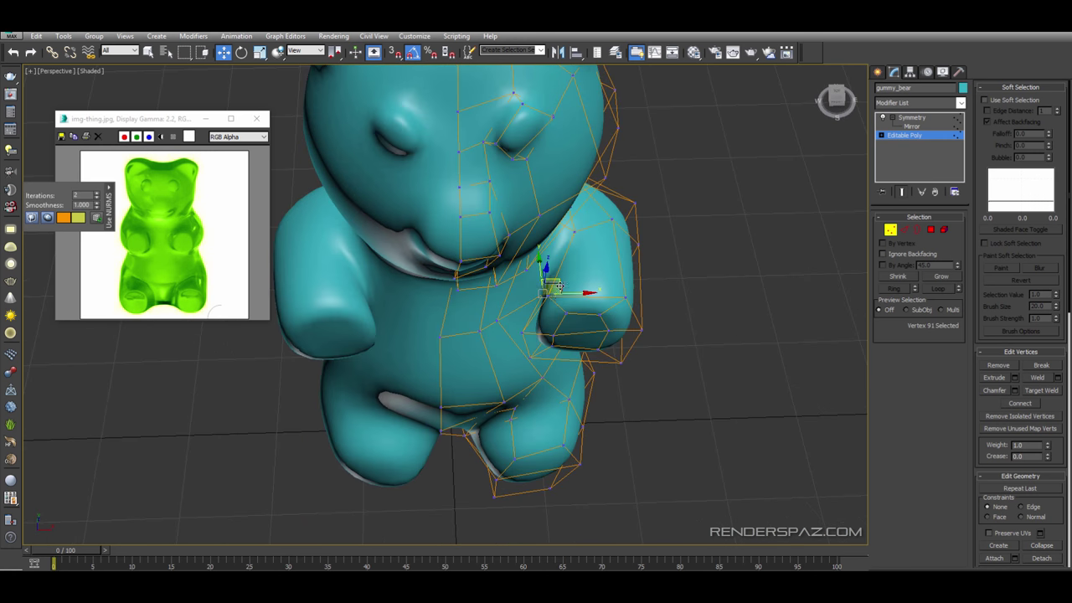
pyautogui.moveTo(560, 286); pyautogui.dragTo(526, 294)
# - Refine the position of the upper chest vertex beside the arm with small moves from different angles
pyautogui.keyDown('alt'); pyautogui.moveTo(544, 305); pyautogui.dragTo(504, 302, button='middle'); pyautogui.keyUp('alt')
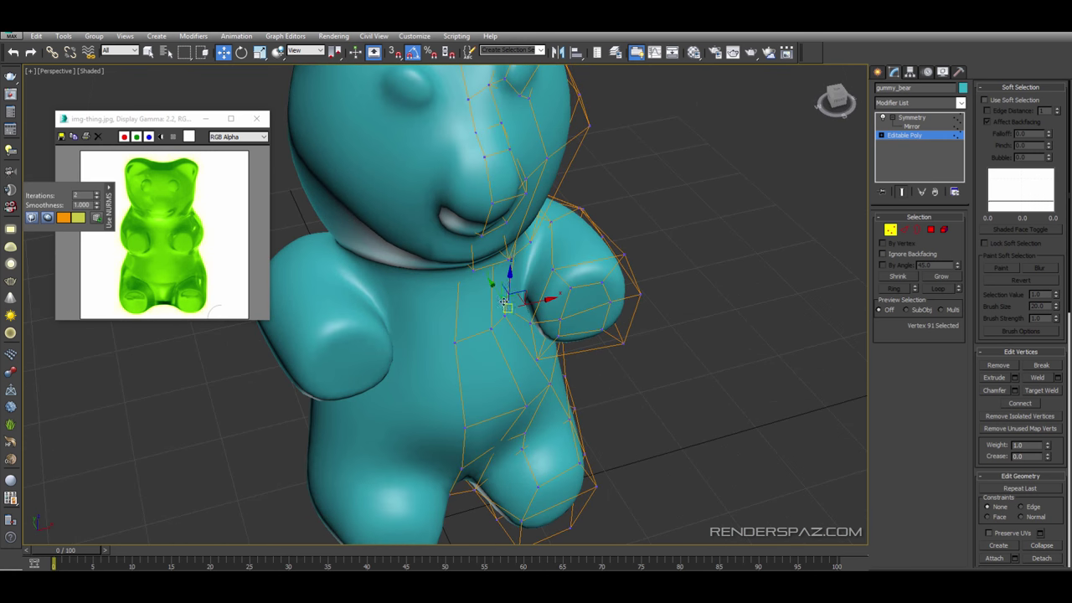
pyautogui.moveTo(507, 307); pyautogui.dragTo(511, 311)
pyautogui.keyDown('alt'); pyautogui.moveTo(512, 311); pyautogui.dragTo(546, 303, button='middle'); pyautogui.keyUp('alt')
pyautogui.moveTo(522, 312); pyautogui.dragTo(512, 311)
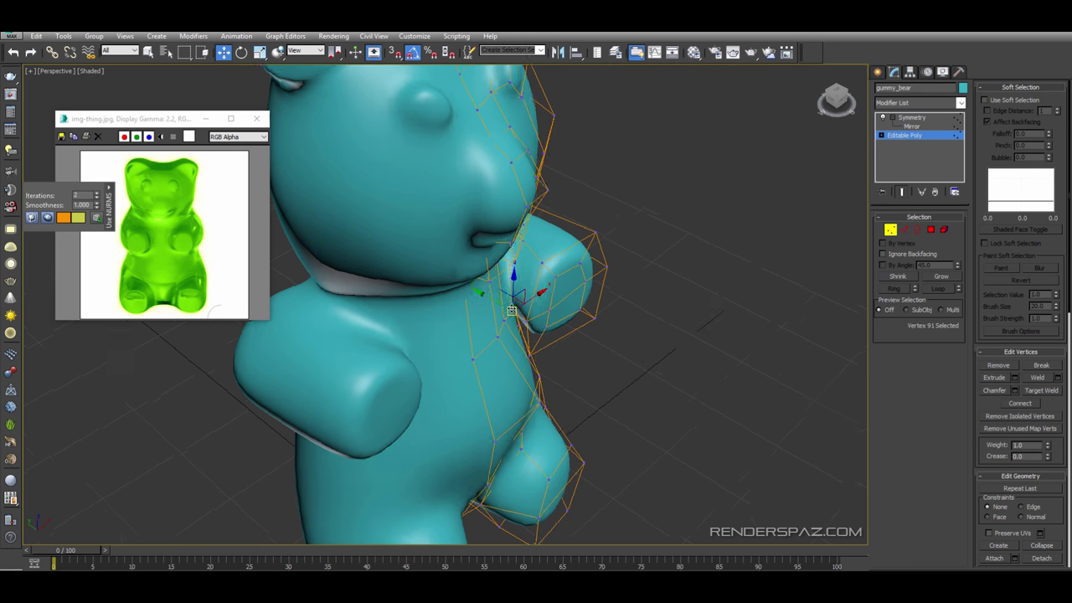
pyautogui.keyDown('alt'); pyautogui.moveTo(512, 311); pyautogui.dragTo(486, 293, button='middle'); pyautogui.keyUp('alt')
pyautogui.scroll(2, 502, 301)
pyautogui.keyDown('alt'); pyautogui.moveTo(564, 310); pyautogui.dragTo(565, 290, button='middle'); pyautogui.keyUp('alt')
pyautogui.keyDown('alt'); pyautogui.moveTo(556, 351); pyautogui.dragTo(546, 313, button='middle'); pyautogui.keyUp('alt')
# - Adjust the vertices on the underside of the arm near where it joins the body
pyautogui.press('F3')
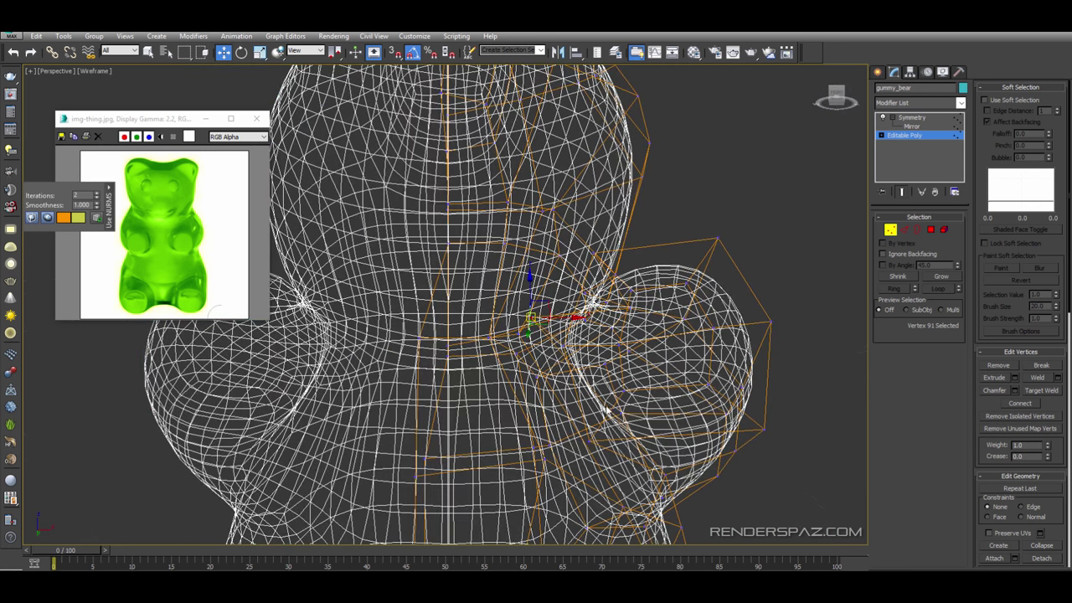
pyautogui.press('F3')
pyautogui.moveTo(657, 443)
pyautogui.keyDown('alt'); pyautogui.mouseDown(button='middle')
pyautogui.moveTo(617, 449)
pyautogui.moveTo(772, 304)
pyautogui.mouseUp(button='middle'); pyautogui.keyUp('alt')
pyautogui.moveTo(772, 304)
pyautogui.keyDown('alt'); pyautogui.mouseDown(button='middle')
pyautogui.moveTo(699, 330)
pyautogui.moveTo(775, 332)
pyautogui.mouseUp(button='middle'); pyautogui.keyUp('alt')
pyautogui.moveTo(775, 332); pyautogui.dragTo(714, 331, button='middle')
pyautogui.moveTo(789, 374); pyautogui.dragTo(787, 401)
pyautogui.keyDown('alt'); pyautogui.moveTo(797, 427); pyautogui.dragTo(696, 406, button='middle'); pyautogui.keyUp('alt')
pyautogui.moveTo(785, 410); pyautogui.dragTo(746, 415)
pyautogui.keyDown('alt'); pyautogui.moveTo(752, 432); pyautogui.dragTo(765, 438, button='middle'); pyautogui.keyUp('alt')
pyautogui.click(766, 439)
pyautogui.moveTo(779, 433); pyautogui.dragTo(779, 430)
pyautogui.moveTo(779, 430)
pyautogui.keyDown('alt'); pyautogui.mouseDown(button='middle')
pyautogui.moveTo(698, 391)
pyautogui.moveTo(744, 383)
pyautogui.moveTo(636, 385)
pyautogui.moveTo(694, 403)
pyautogui.moveTo(722, 374)
pyautogui.moveTo(701, 359)
pyautogui.moveTo(714, 355)
pyautogui.mouseUp(button='middle'); pyautogui.keyUp('alt')
# - Cut additional edges between the chest and the underside of the arm, across the armpit
pyautogui.press('F3')
pyautogui.press('F3')
pyautogui.press('F3')
pyautogui.press('F3')
pyautogui.hotkey('alt', 'x')
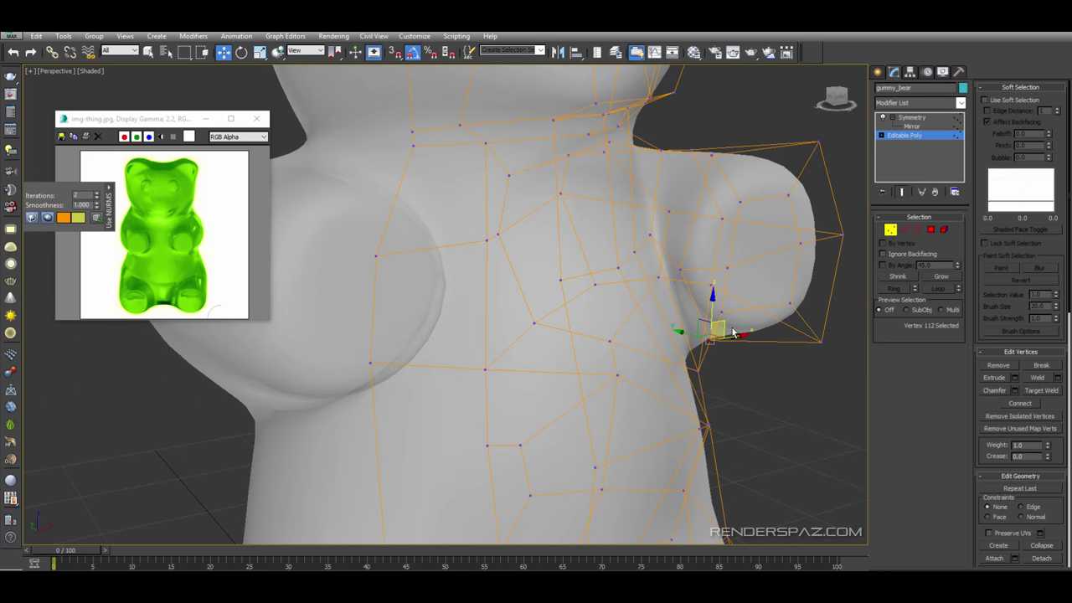
pyautogui.hotkey('alt', 'x')
pyautogui.keyDown('alt'); pyautogui.moveTo(715, 349); pyautogui.dragTo(684, 316, button='middle'); pyautogui.keyUp('alt')
pyautogui.press('F3')
pyautogui.press('F3')
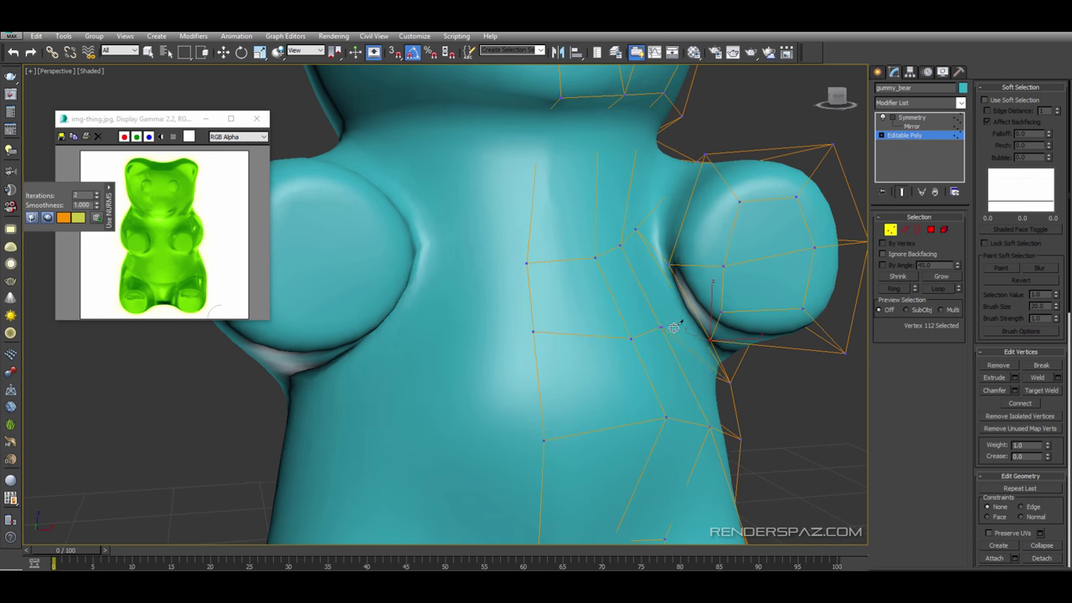
pyautogui.press('F3')
pyautogui.keyDown('ctrl'); pyautogui.click(696, 315); pyautogui.keyUp('ctrl')
pyautogui.press('F3')
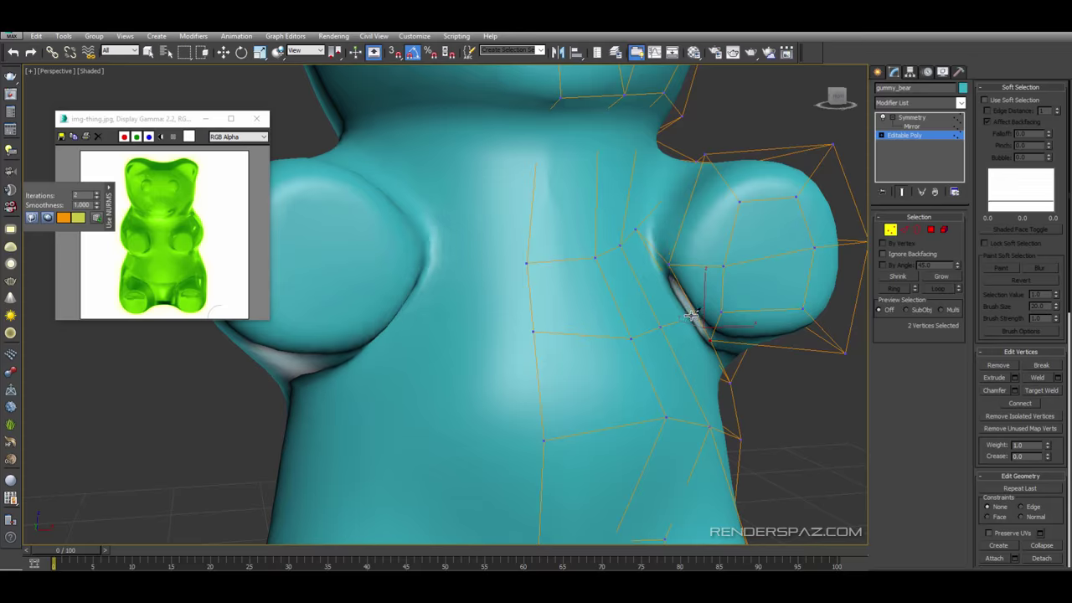
pyautogui.keyDown('alt'); pyautogui.moveTo(710, 310); pyautogui.dragTo(725, 295, button='middle'); pyautogui.keyUp('alt')
pyautogui.moveTo(708, 293); pyautogui.dragTo(722, 275)
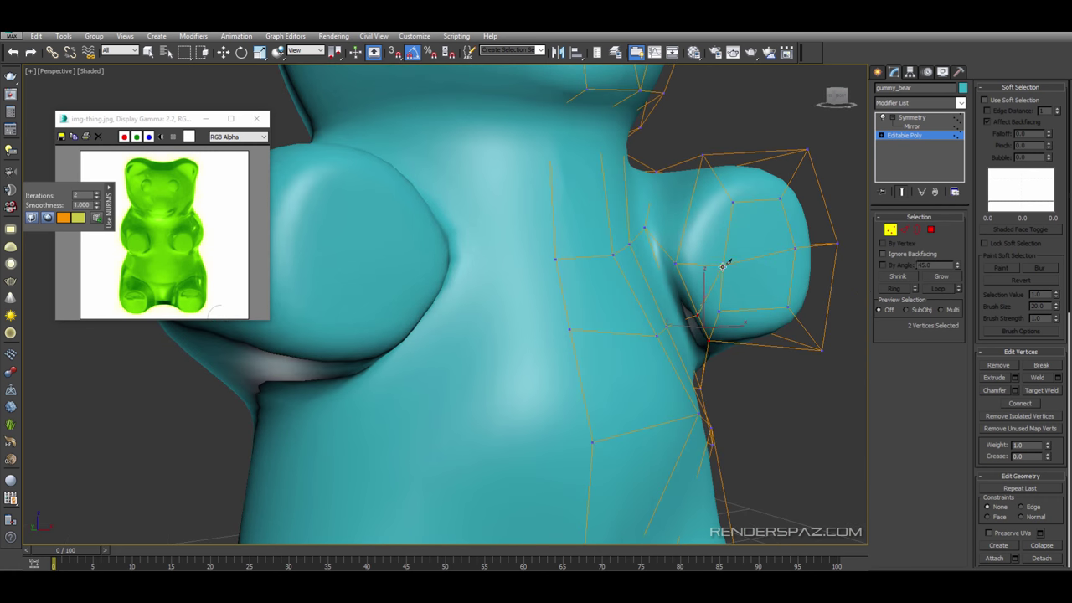
# - Select the newly cut armpit vertex in wireframe and reposition it to smooth the crease under the arm
pyautogui.click(696, 315)
pyautogui.moveTo(702, 321)
pyautogui.keyDown('alt'); pyautogui.mouseDown(button='middle')
pyautogui.moveTo(689, 337)
pyautogui.moveTo(686, 329)
pyautogui.mouseUp(button='middle'); pyautogui.keyUp('alt')
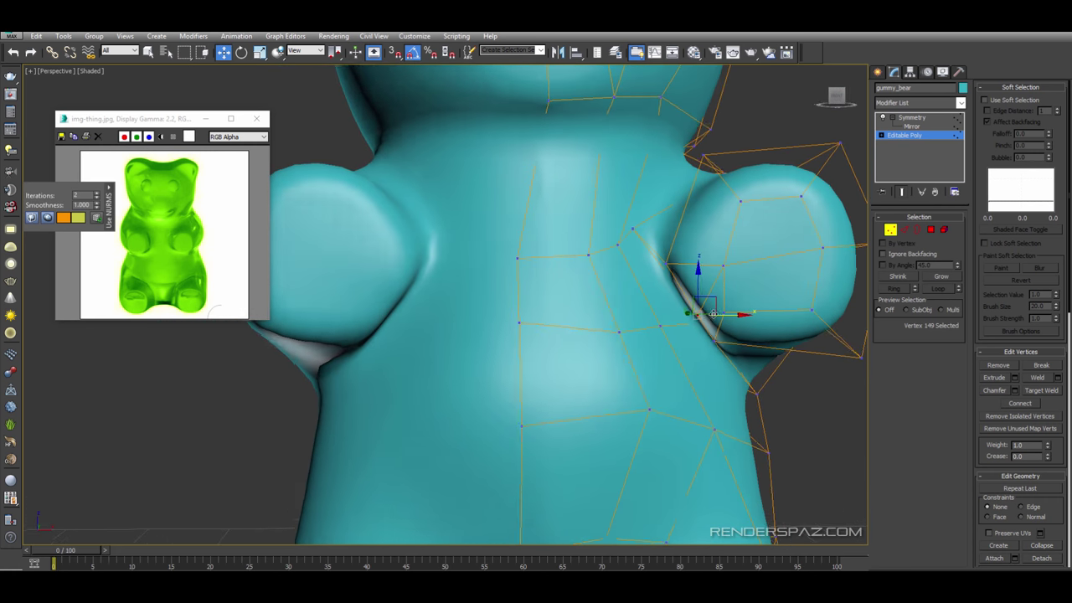
pyautogui.press('F3')
pyautogui.click(701, 325)
pyautogui.press('F3')
pyautogui.moveTo(719, 311); pyautogui.dragTo(692, 322)
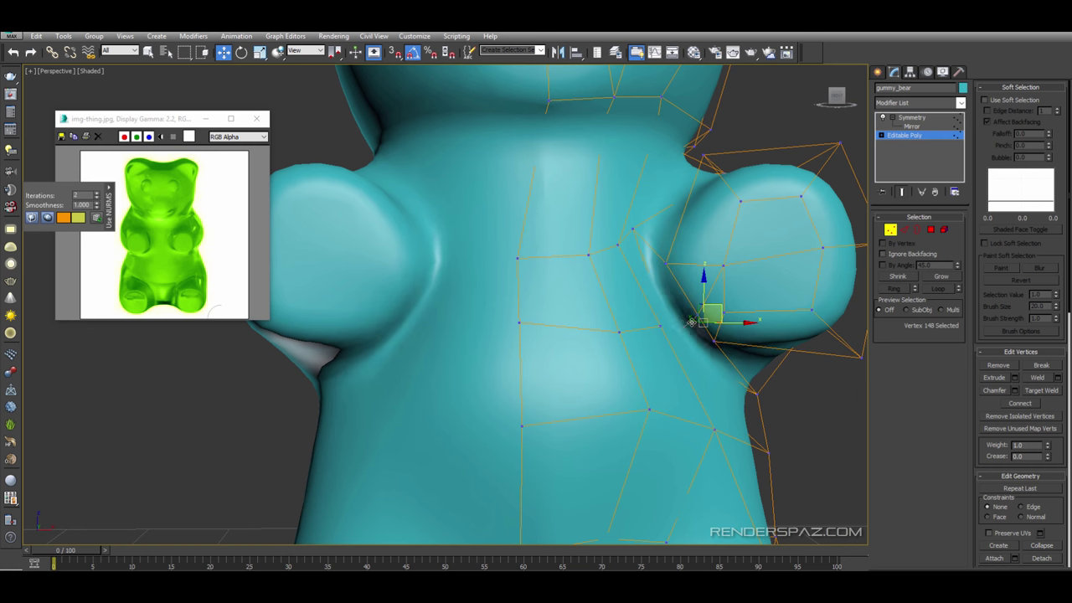
# - Reselect the hidden armpit vertex from a higher viewpoint and shift it slightly again
pyautogui.click(660, 326)
pyautogui.keyDown('alt'); pyautogui.moveTo(661, 326); pyautogui.dragTo(686, 317, button='middle'); pyautogui.keyUp('alt')
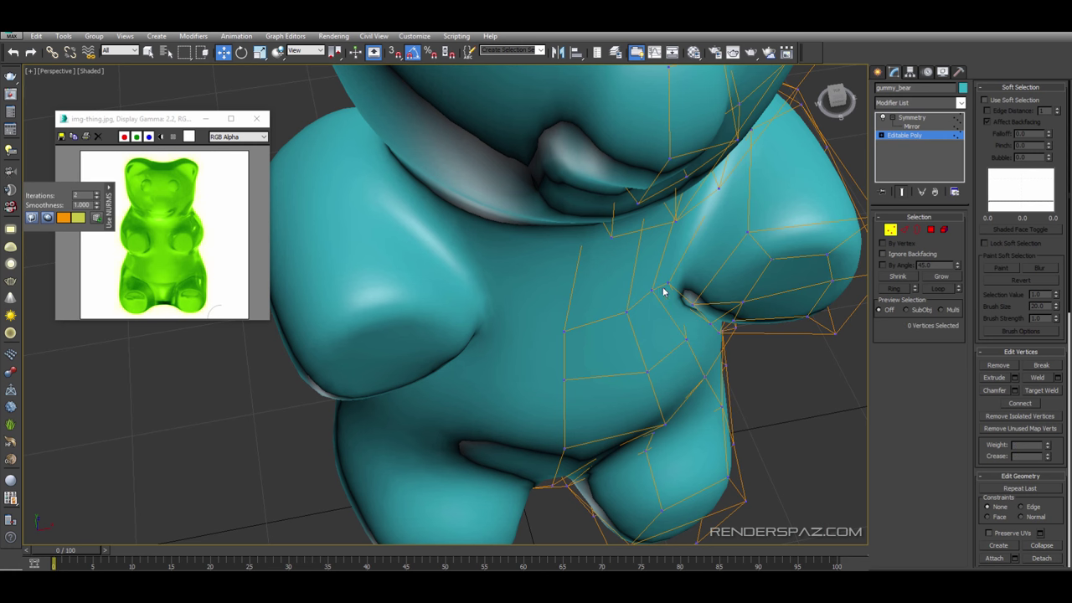
pyautogui.moveTo(677, 281)
pyautogui.keyDown('alt'); pyautogui.mouseDown(button='middle')
pyautogui.moveTo(682, 268)
pyautogui.moveTo(732, 306)
pyautogui.moveTo(732, 326)
pyautogui.moveTo(696, 306)
pyautogui.moveTo(710, 362)
pyautogui.moveTo(758, 346)
pyautogui.moveTo(739, 351)
pyautogui.mouseUp(button='middle'); pyautogui.keyUp('alt')
pyautogui.press('F3')
pyautogui.click(670, 379)
pyautogui.press('F3')
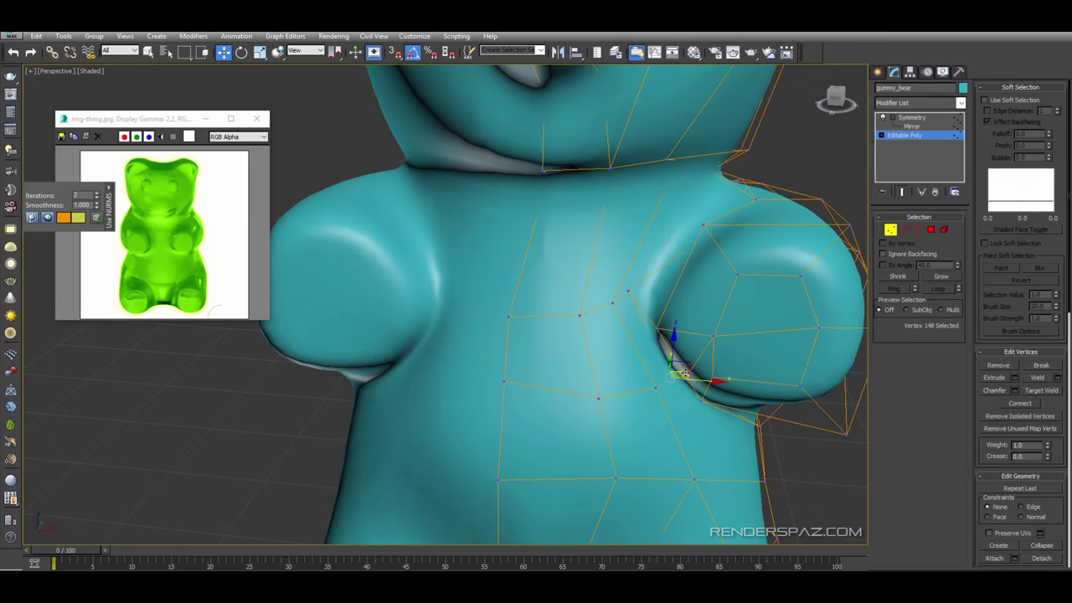
pyautogui.moveTo(685, 374); pyautogui.dragTo(688, 379)
# - Nudge the chest vertex beside the arm and its neighbour on the centre line to smooth the chest surface
pyautogui.click(657, 388)
pyautogui.keyDown('alt'); pyautogui.moveTo(667, 379); pyautogui.dragTo(563, 375, button='middle'); pyautogui.keyUp('alt')
pyautogui.click(595, 381)
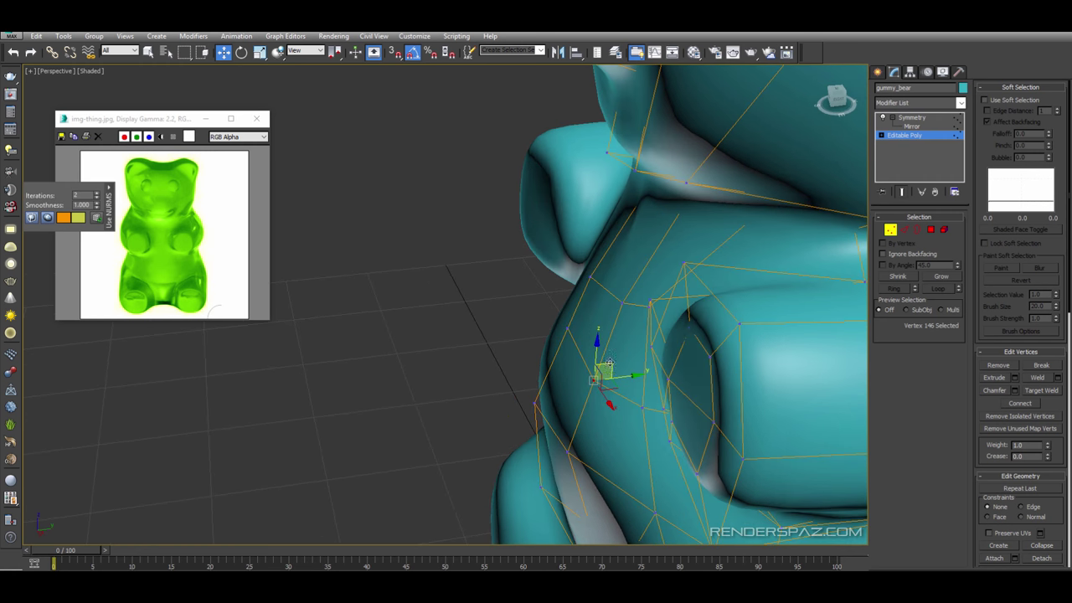
pyautogui.moveTo(607, 366); pyautogui.dragTo(602, 362)
pyautogui.click(568, 327)
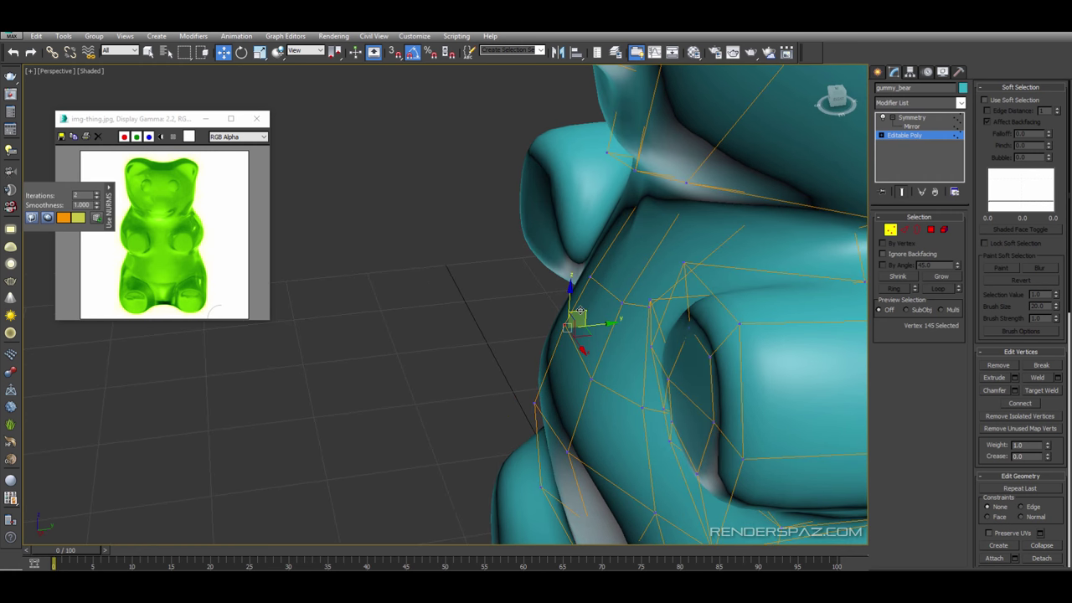
pyautogui.moveTo(580, 310); pyautogui.dragTo(578, 313)
pyautogui.scroll(-4, 578, 312)
pyautogui.keyDown('alt'); pyautogui.moveTo(578, 312); pyautogui.dragTo(626, 322, button='middle'); pyautogui.keyUp('alt')
pyautogui.scroll(-2, 626, 322)
pyautogui.scroll(2, 624, 335)
# - Try to shift the hidden vertex between the legs sideways
pyautogui.click(624, 373)
pyautogui.moveTo(625, 375)
pyautogui.keyDown('alt'); pyautogui.mouseDown(button='middle')
pyautogui.moveTo(586, 383)
pyautogui.moveTo(657, 400)
pyautogui.moveTo(646, 368)
pyautogui.mouseUp(button='middle'); pyautogui.keyUp('alt')
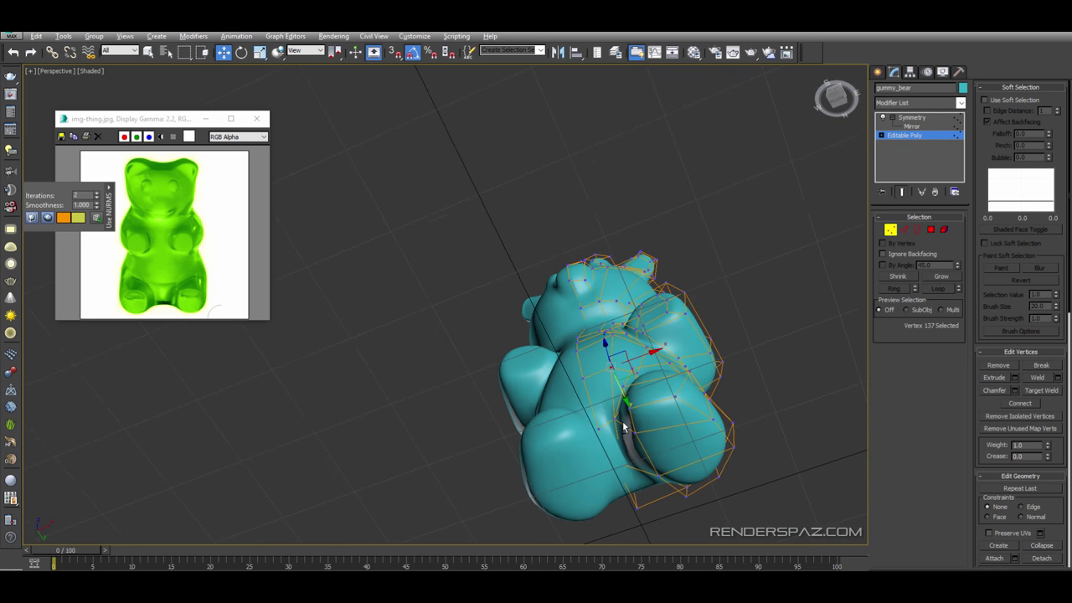
pyautogui.press('F3')
pyautogui.press('F3')
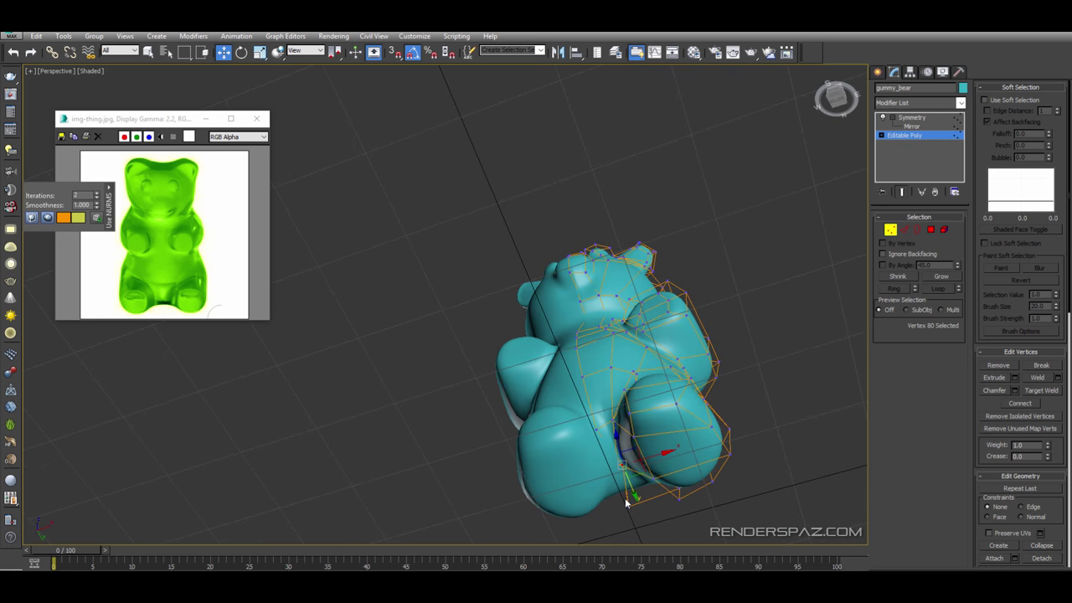
pyautogui.moveTo(601, 441)
pyautogui.keyDown('alt'); pyautogui.mouseDown(button='middle')
pyautogui.moveTo(658, 510)
pyautogui.moveTo(614, 459)
pyautogui.moveTo(615, 429)
pyautogui.mouseUp(button='middle'); pyautogui.keyUp('alt')
pyautogui.scroll(3, 614, 460)
pyautogui.press('F3')
pyautogui.click(613, 418)
pyautogui.press('F3')
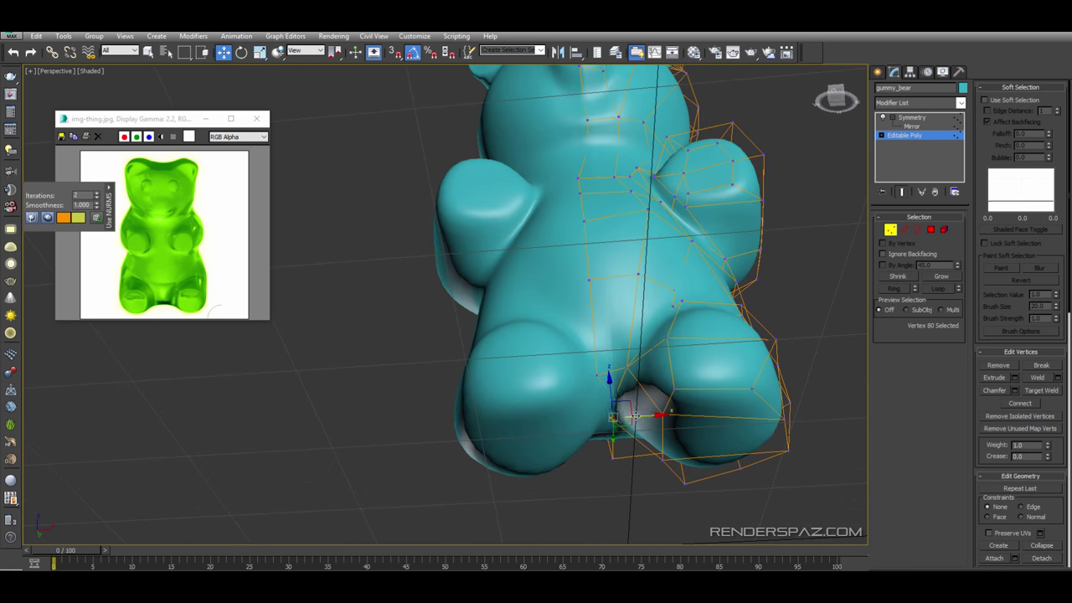
pyautogui.moveTo(626, 424)
pyautogui.mouseDown()
pyautogui.moveTo(649, 431)
pyautogui.moveTo(646, 414)
pyautogui.mouseUp()
pyautogui.hotkey('ctrl', 'z')
# - Shift the vertex at the inner base of the leg slightly outward from the body's centre
pyautogui.keyDown('alt'); pyautogui.moveTo(645, 413); pyautogui.dragTo(643, 369, button='middle'); pyautogui.keyUp('alt')
pyautogui.moveTo(641, 345); pyautogui.dragTo(648, 345)
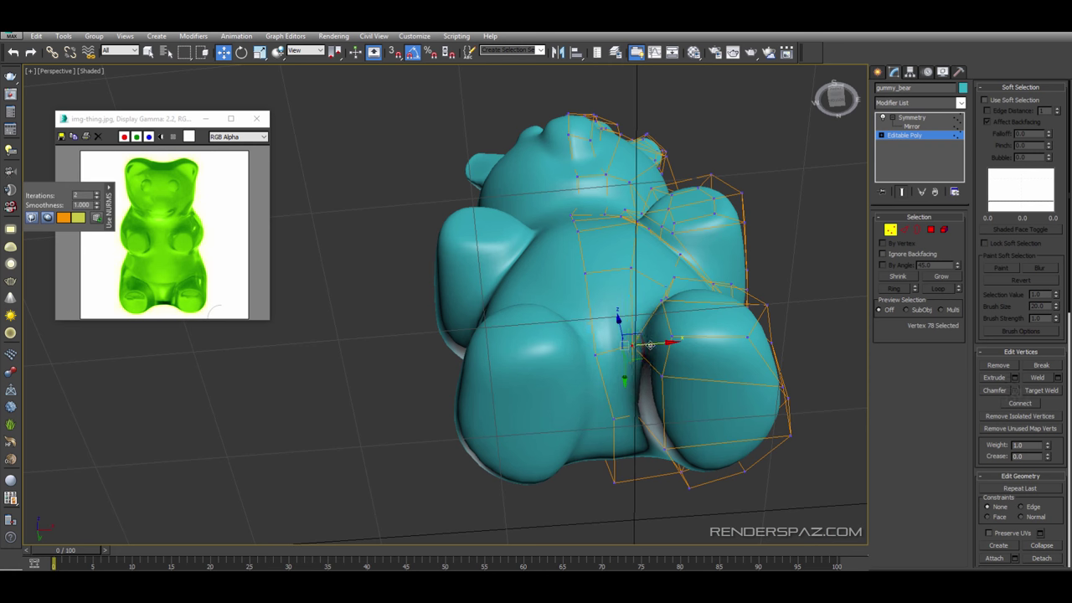
pyautogui.keyDown('alt'); pyautogui.moveTo(648, 345); pyautogui.dragTo(655, 373, button='middle'); pyautogui.keyUp('alt')
# - Select the two sole polygons at the front of the foot and inset them
pyautogui.click(931, 233)
pyautogui.moveTo(709, 359); pyautogui.dragTo(683, 344)
pyautogui.click(1016, 87)
pyautogui.click(937, 404)
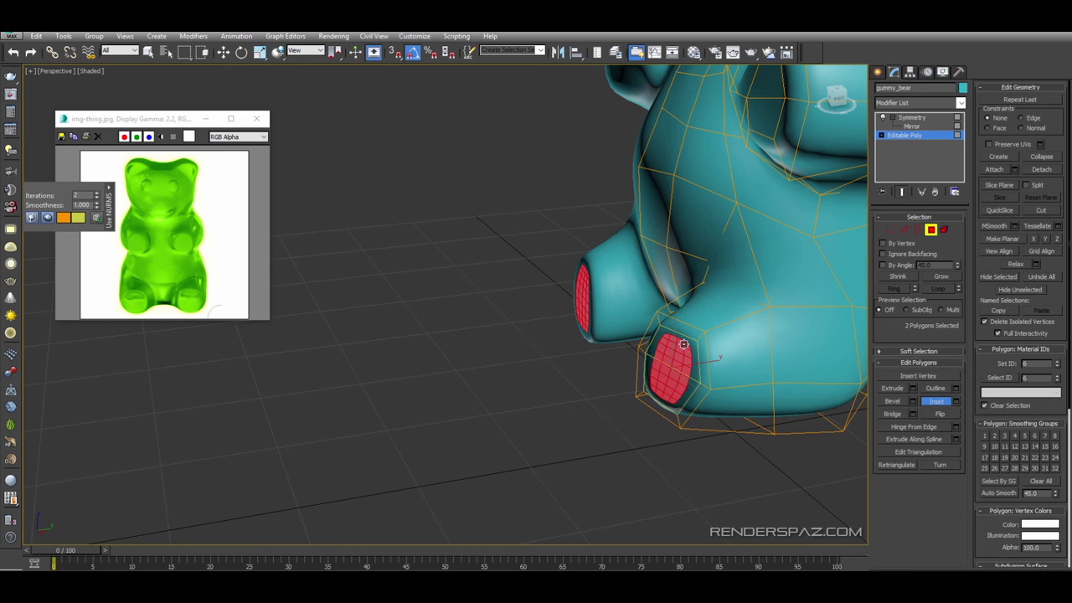
pyautogui.click(565, 369)
pyautogui.keyDown('alt'); pyautogui.moveTo(564, 370); pyautogui.dragTo(646, 358, button='middle'); pyautogui.keyUp('alt')
pyautogui.scroll(-4, 691, 376)
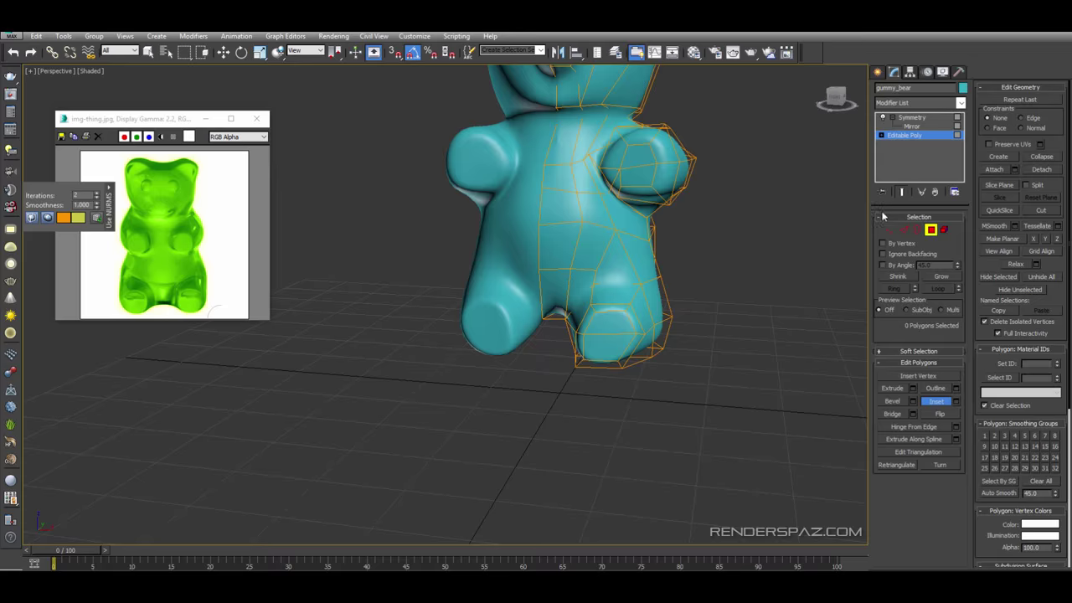
# - Raise vertices along the underside of the leg slightly in vertex mode
pyautogui.click(890, 230)
pyautogui.moveTo(681, 278); pyautogui.dragTo(677, 277)
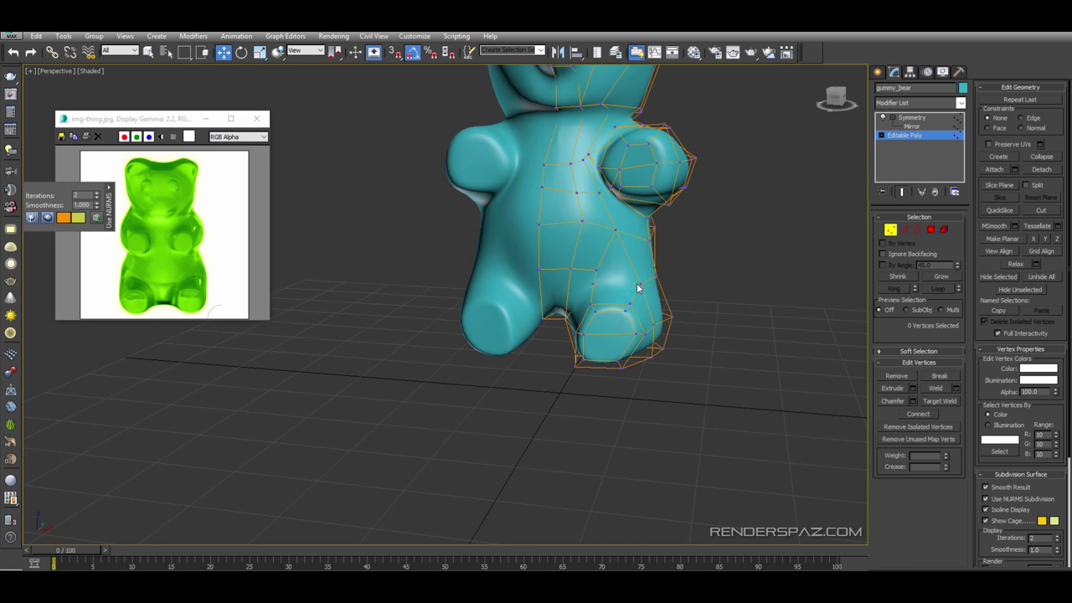
pyautogui.click(593, 269)
pyautogui.keyDown('alt'); pyautogui.moveTo(593, 269); pyautogui.dragTo(625, 332, button='middle'); pyautogui.keyUp('alt')
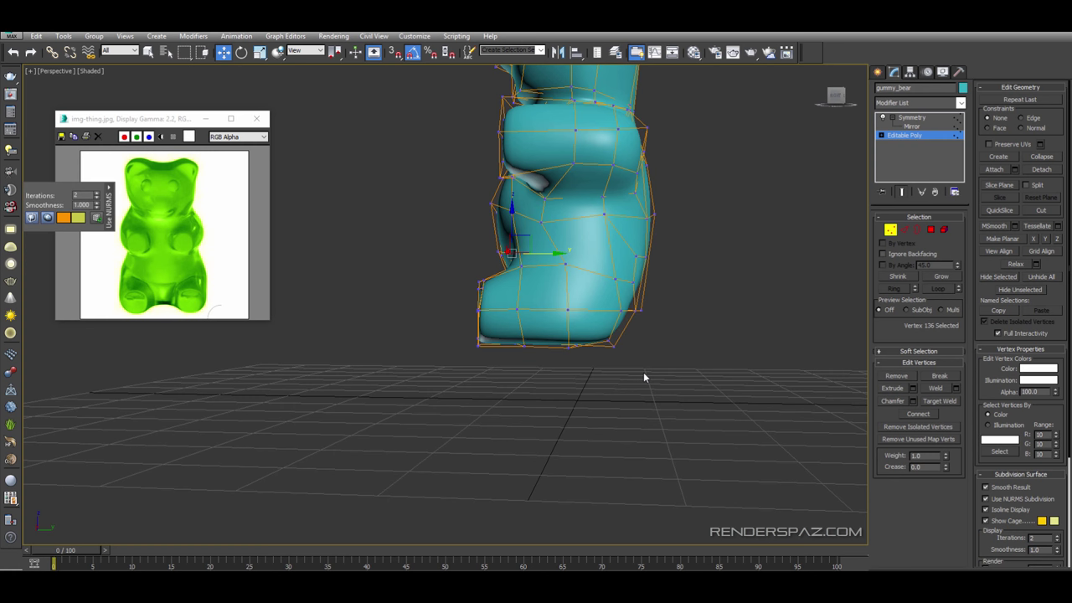
pyautogui.click(568, 346)
pyautogui.moveTo(567, 332); pyautogui.dragTo(566, 326)
pyautogui.keyDown('alt'); pyautogui.moveTo(563, 328); pyautogui.dragTo(449, 337, button='middle'); pyautogui.keyUp('alt')
pyautogui.moveTo(655, 325); pyautogui.dragTo(655, 318)
pyautogui.keyDown('alt'); pyautogui.moveTo(655, 318); pyautogui.dragTo(620, 290, button='middle'); pyautogui.keyUp('alt')
# - Reposition the vertices along the outer side of the leg and foot to round its shape
pyautogui.click(627, 260)
pyautogui.moveTo(623, 267); pyautogui.dragTo(624, 269)
pyautogui.keyDown('alt'); pyautogui.moveTo(625, 268); pyautogui.dragTo(607, 251, button='middle'); pyautogui.keyUp('alt')
pyautogui.moveTo(603, 252); pyautogui.dragTo(597, 251)
pyautogui.keyDown('alt'); pyautogui.moveTo(617, 225); pyautogui.dragTo(580, 224, button='middle'); pyautogui.keyUp('alt')
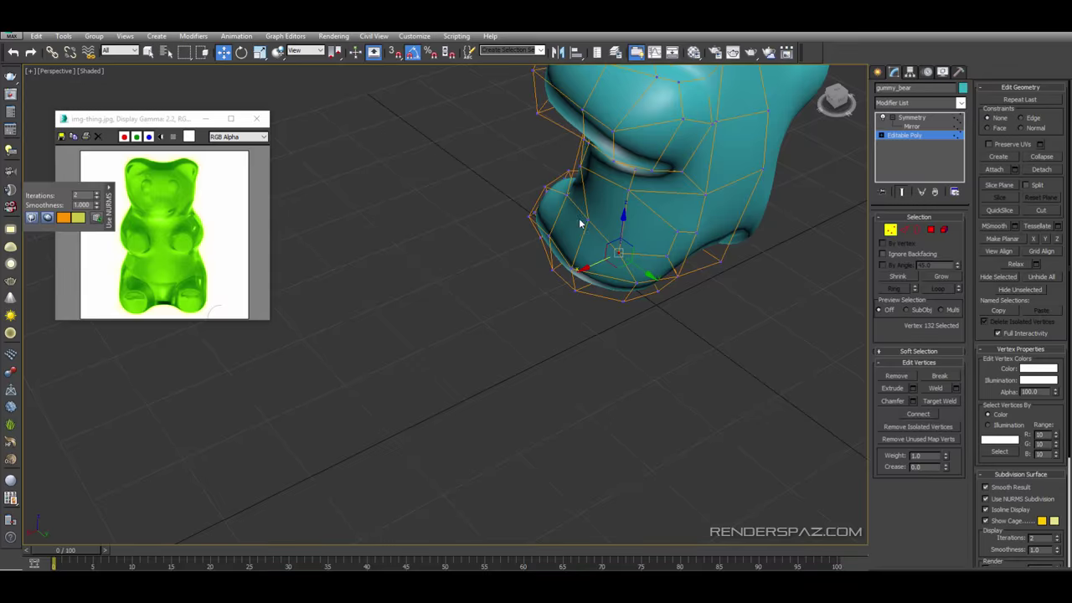
pyautogui.moveTo(570, 227); pyautogui.dragTo(562, 230)
pyautogui.keyDown('alt'); pyautogui.moveTo(562, 230); pyautogui.dragTo(590, 278, button='middle'); pyautogui.keyUp('alt')
pyautogui.click(575, 171)
pyautogui.scroll(-4, 622, 265)
pyautogui.scroll(4, 598, 243)
pyautogui.click(669, 243)
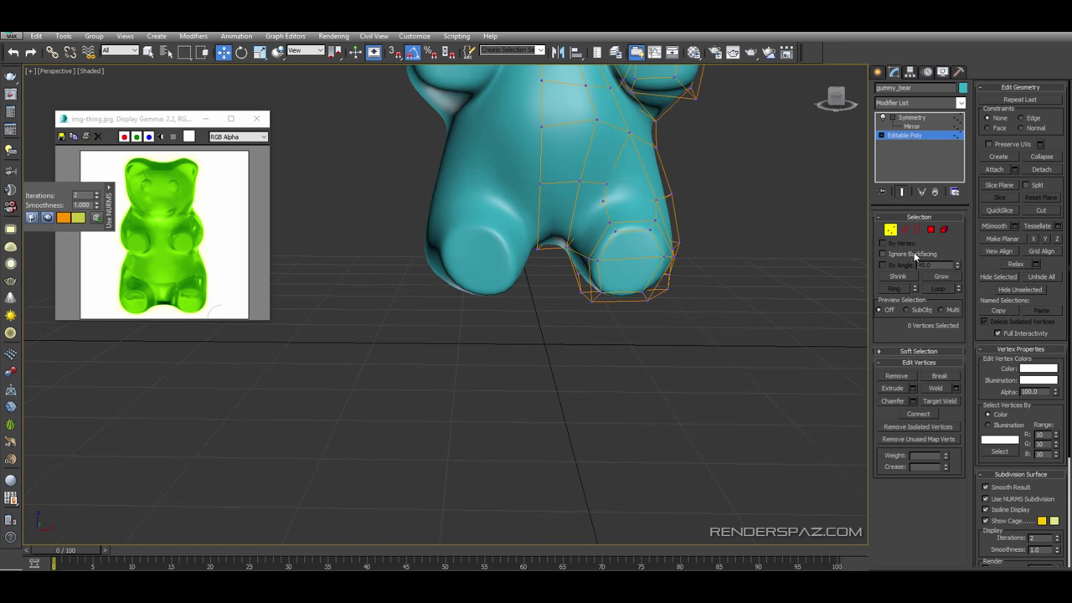
# - Select the foot's two sole polygons and scale them to reshape the flat pad
pyautogui.click(931, 230)
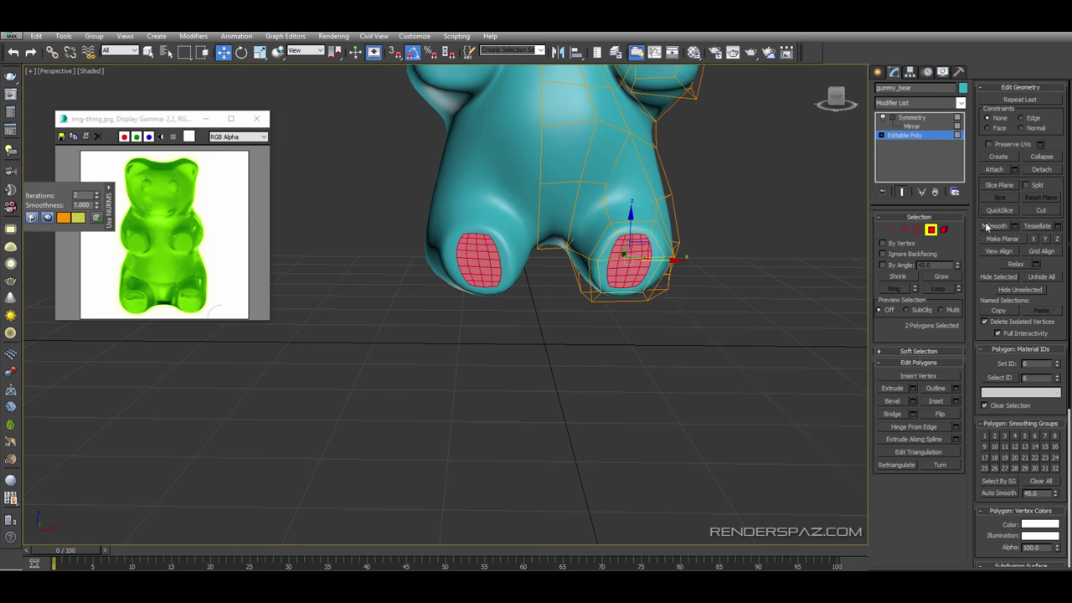
pyautogui.click(996, 348)
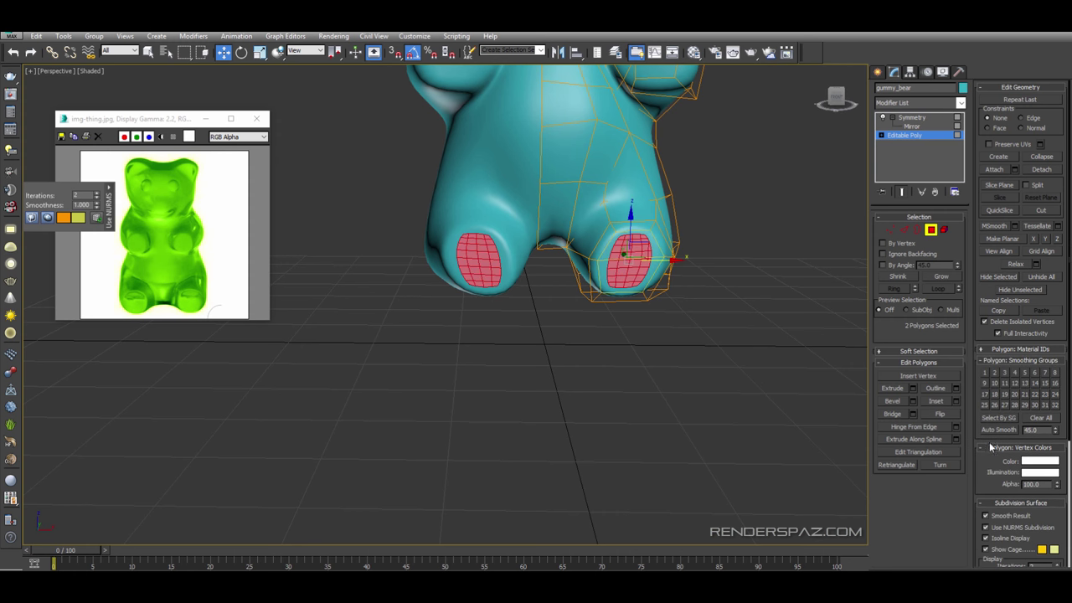
pyautogui.click(992, 447)
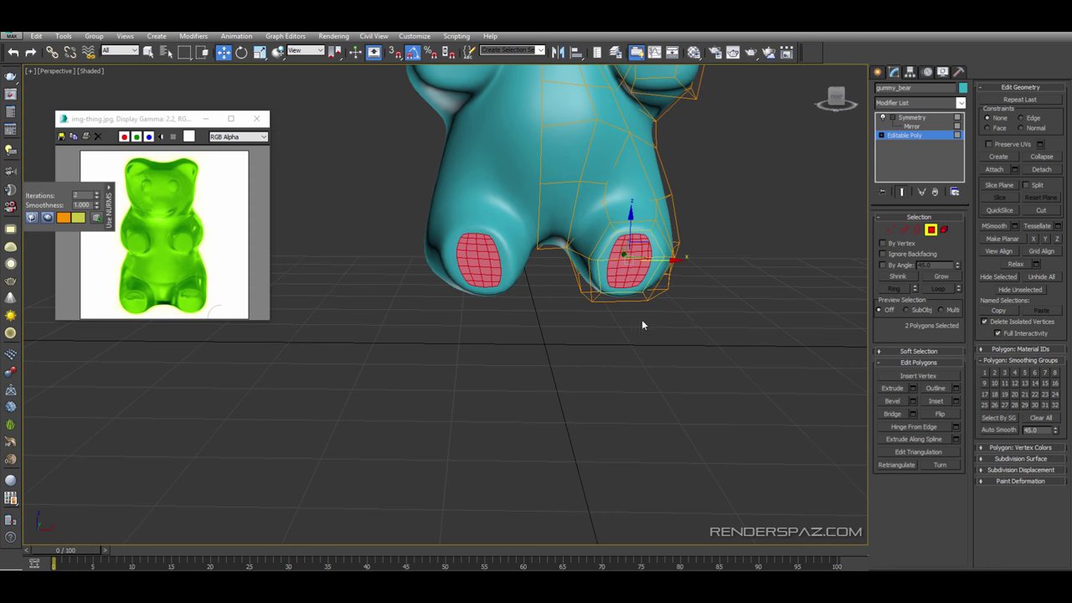
pyautogui.click(261, 53)
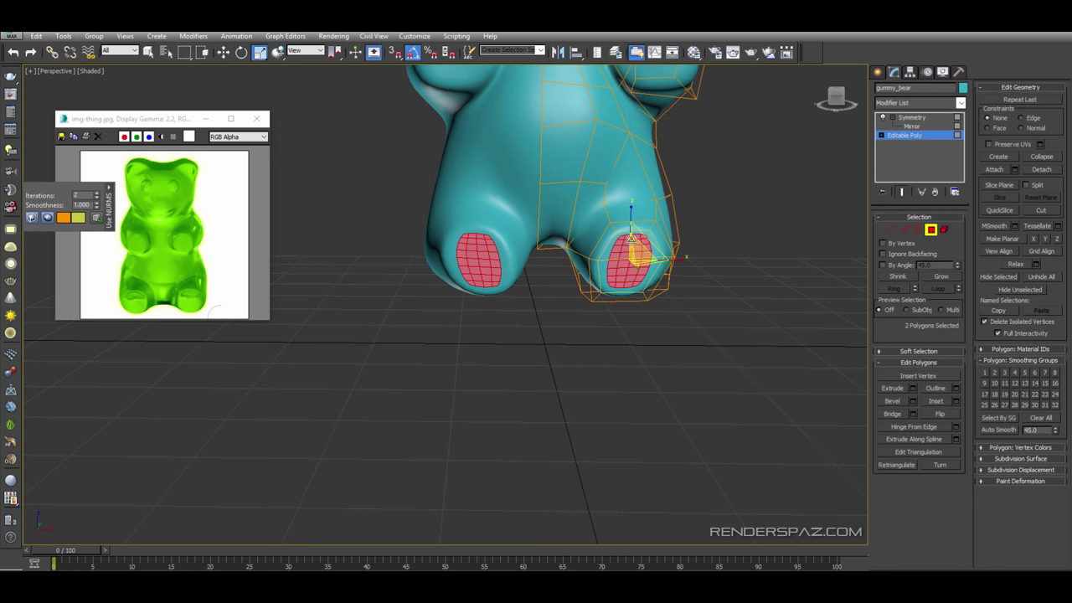
pyautogui.moveTo(631, 239); pyautogui.dragTo(642, 259)
pyautogui.click(705, 283)
pyautogui.keyDown('alt'); pyautogui.moveTo(705, 283); pyautogui.dragTo(667, 277, button='middle'); pyautogui.keyUp('alt')
# - Select the vertices on the outer side of the leg and move them slightly outward
pyautogui.click(891, 228)
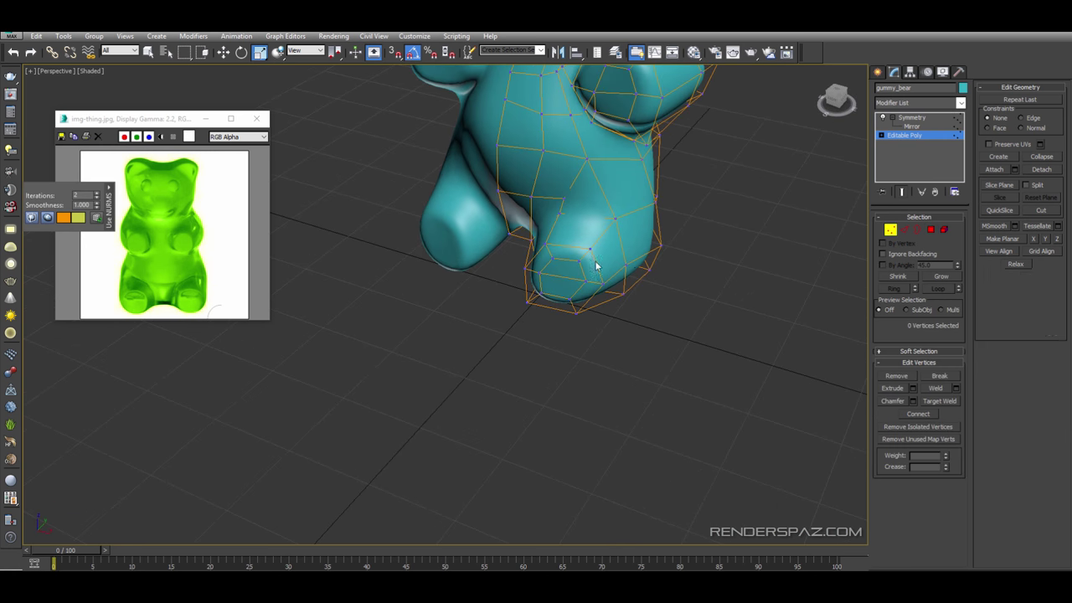
pyautogui.click(632, 268)
pyautogui.click(223, 53)
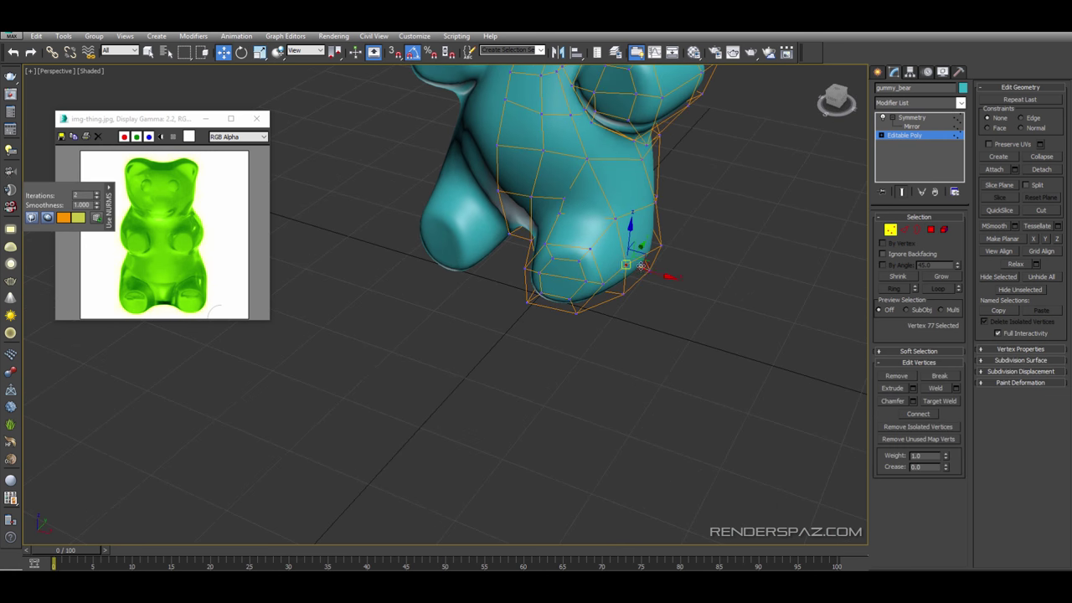
pyautogui.moveTo(615, 220); pyautogui.dragTo(624, 222)
pyautogui.keyDown('alt'); pyautogui.moveTo(652, 229); pyautogui.dragTo(676, 204, button='middle'); pyautogui.keyUp('alt')
pyautogui.moveTo(650, 268); pyautogui.dragTo(656, 262)
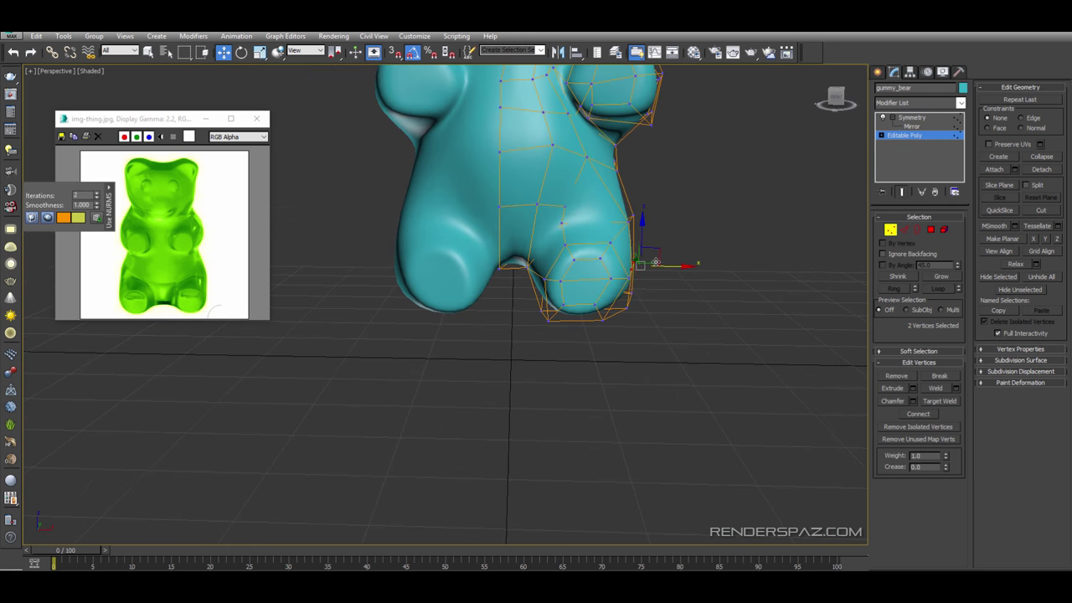
# - Pull the lower outer vertex of the foot inward from below, leave vertex mode and deselect the bear
pyautogui.click(649, 310)
pyautogui.scroll(-3, 630, 288)
pyautogui.keyDown('alt'); pyautogui.moveTo(630, 287); pyautogui.dragTo(668, 173, button='middle'); pyautogui.keyUp('alt')
pyautogui.scroll(3, 619, 255)
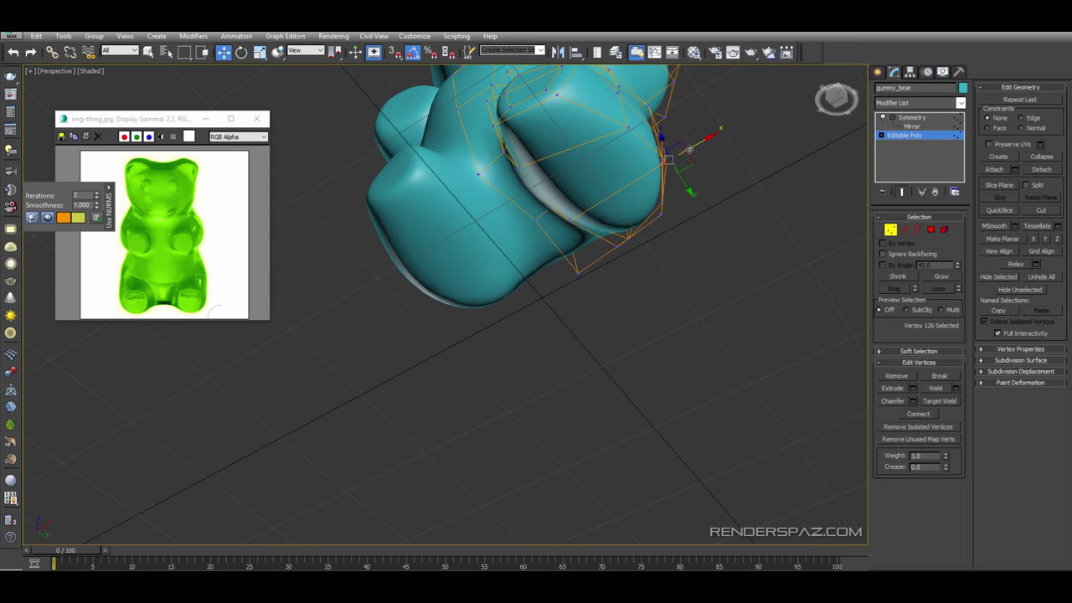
pyautogui.moveTo(689, 150); pyautogui.dragTo(674, 157)
pyautogui.keyDown('alt'); pyautogui.moveTo(674, 157); pyautogui.dragTo(496, 252, button='middle'); pyautogui.keyUp('alt')
pyautogui.scroll(-5, 623, 250)
pyautogui.click(892, 228)
pyautogui.click(616, 271)
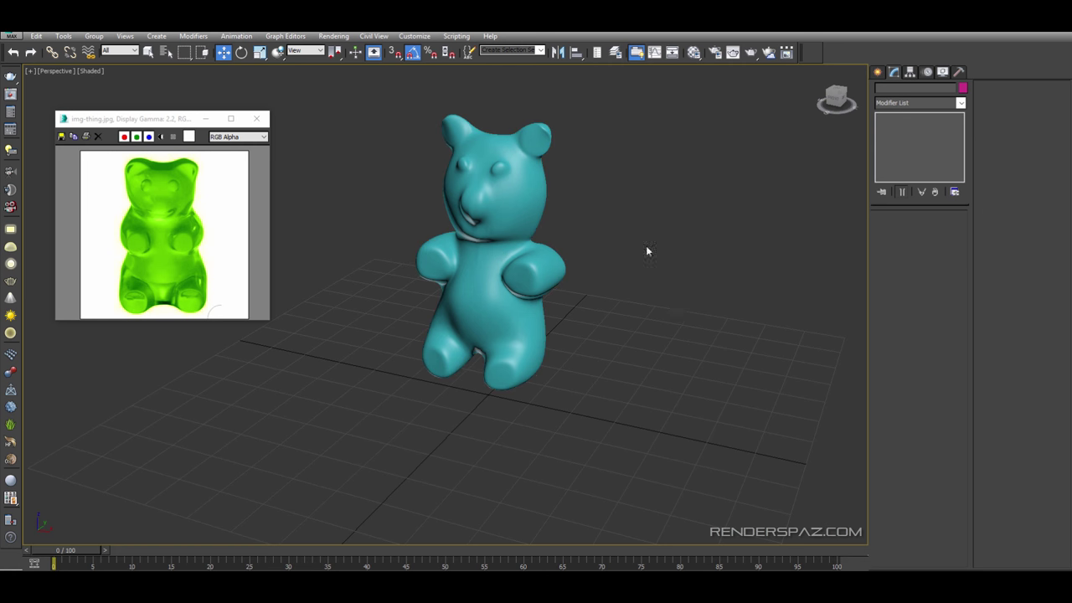
# - Return to the bear's Editable Poly vertices and shift the chest's centre-line vertex sideways
pyautogui.scroll(3, 569, 259)
pyautogui.scroll(-3, 662, 266)
pyautogui.click(544, 269)
pyautogui.scroll(3, 571, 272)
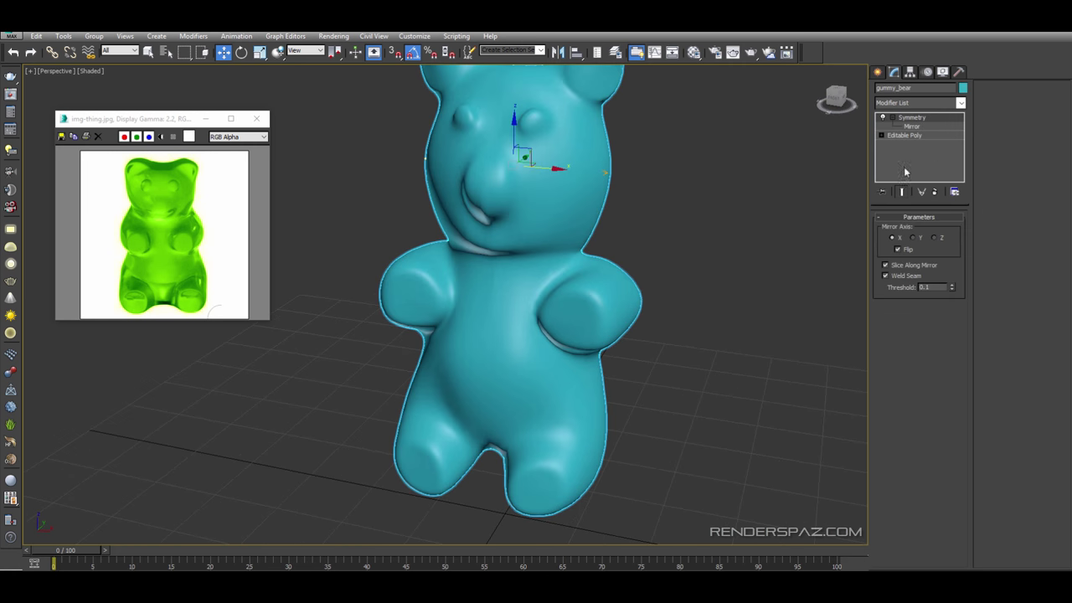
pyautogui.click(904, 135)
pyautogui.press('1')
pyautogui.press('F3')
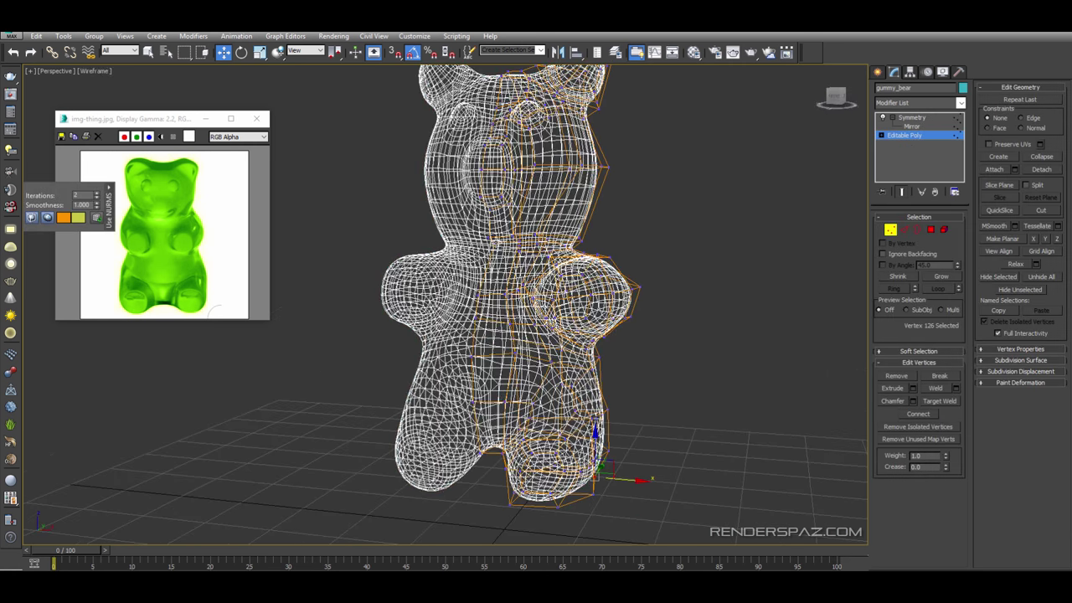
pyautogui.click(494, 241)
pyautogui.press('F3')
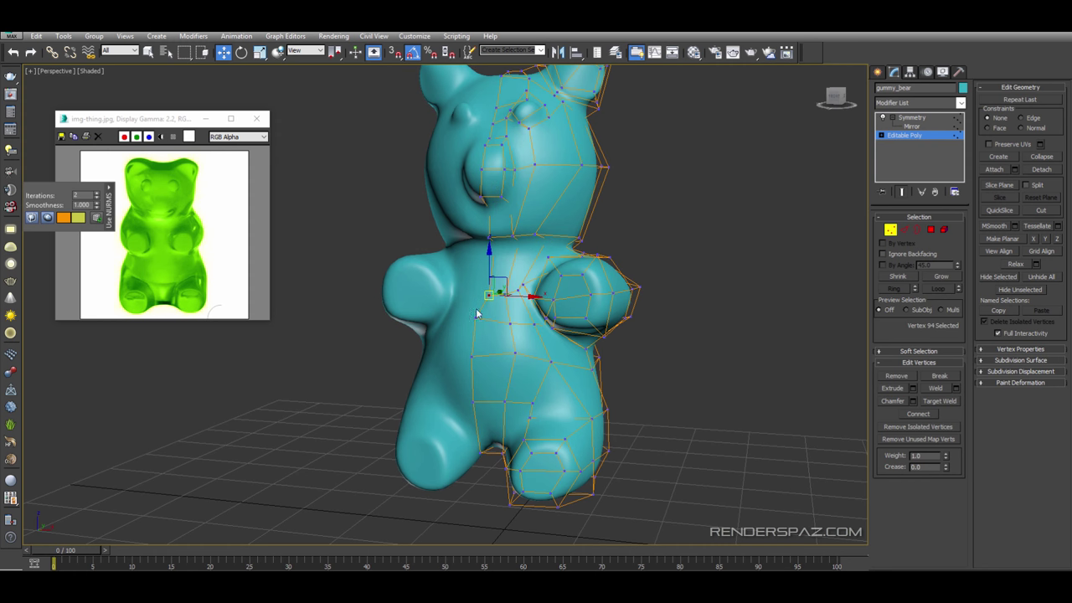
pyautogui.click(475, 317)
pyautogui.moveTo(503, 318); pyautogui.dragTo(514, 319)
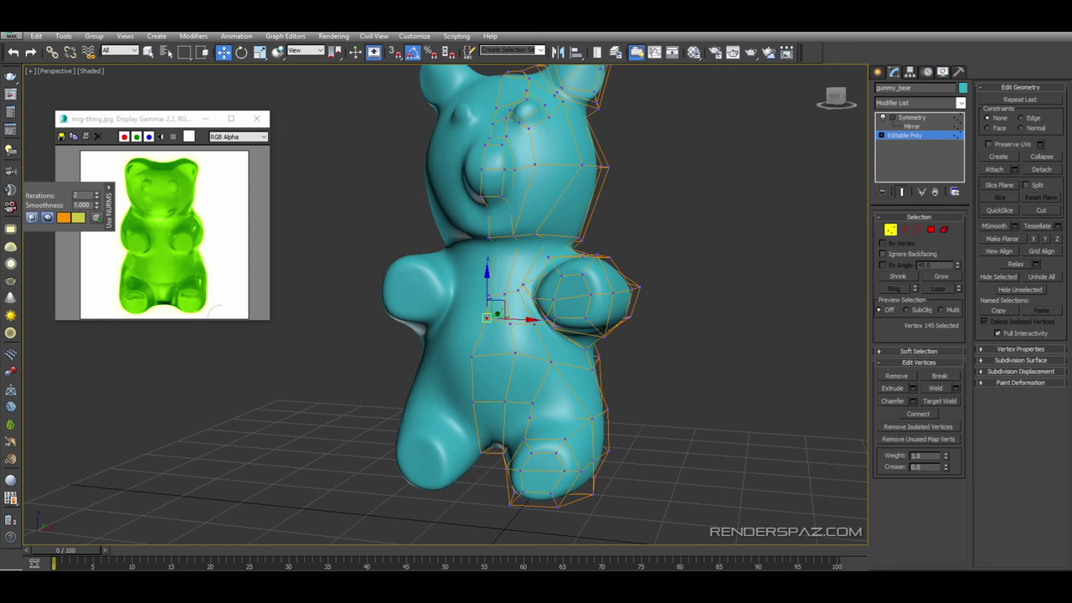
# - Select the belly's centre-line vertex and shift it slightly along the X axis
pyautogui.click(471, 357)
pyautogui.keyDown('alt'); pyautogui.moveTo(471, 360); pyautogui.dragTo(425, 390, button='middle'); pyautogui.keyUp('alt')
pyautogui.click(549, 337)
pyautogui.hotkey('ctrl', 'z')
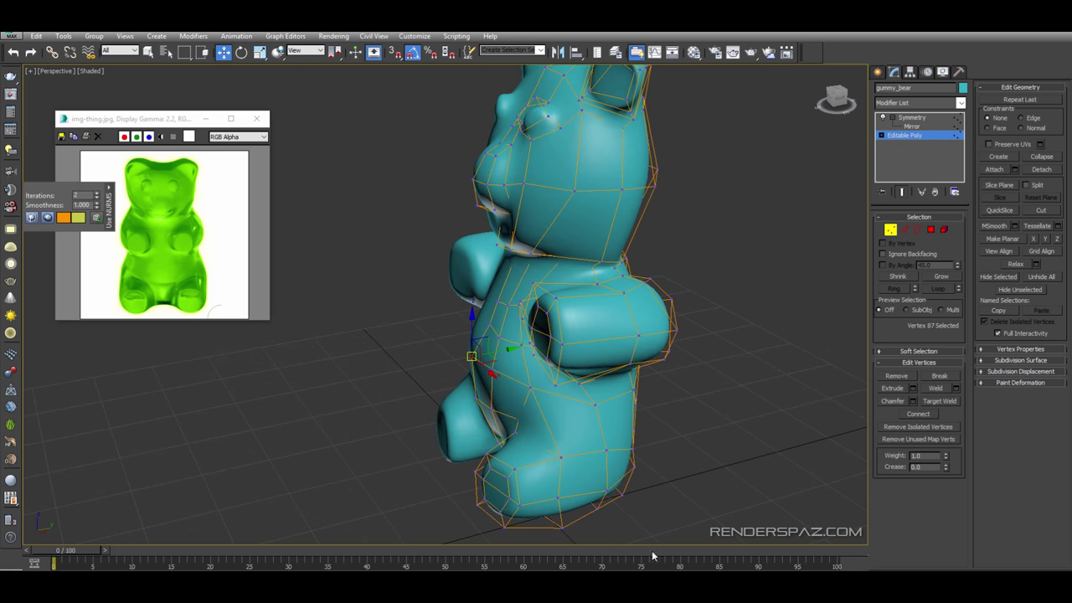
pyautogui.moveTo(489, 372); pyautogui.dragTo(496, 378)
pyautogui.keyDown('alt'); pyautogui.moveTo(509, 386); pyautogui.dragTo(577, 392, button='middle'); pyautogui.keyUp('alt')
# - Try to shift the lower belly's centre-line vertex sideways
pyautogui.click(474, 384)
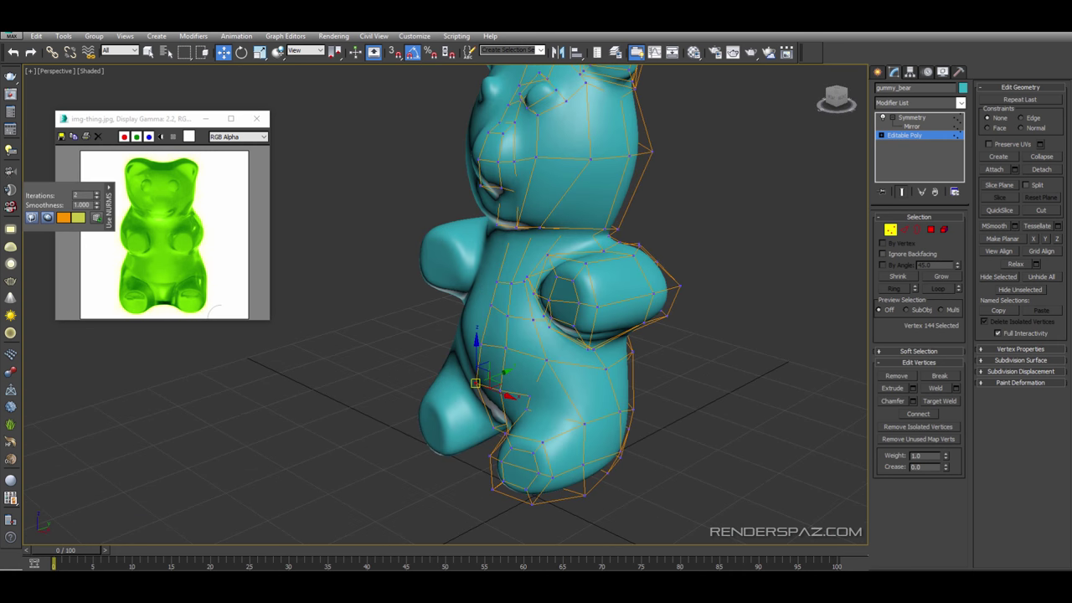
pyautogui.moveTo(494, 385); pyautogui.dragTo(543, 431)
pyautogui.hotkey('ctrl', 'z')
pyautogui.moveTo(543, 432)
pyautogui.keyDown('alt'); pyautogui.mouseDown(button='middle')
pyautogui.moveTo(584, 446)
pyautogui.moveTo(576, 397)
pyautogui.moveTo(543, 409)
pyautogui.moveTo(546, 446)
pyautogui.mouseUp(button='middle'); pyautogui.keyUp('alt')
pyautogui.click(511, 463)
pyautogui.click(522, 461)
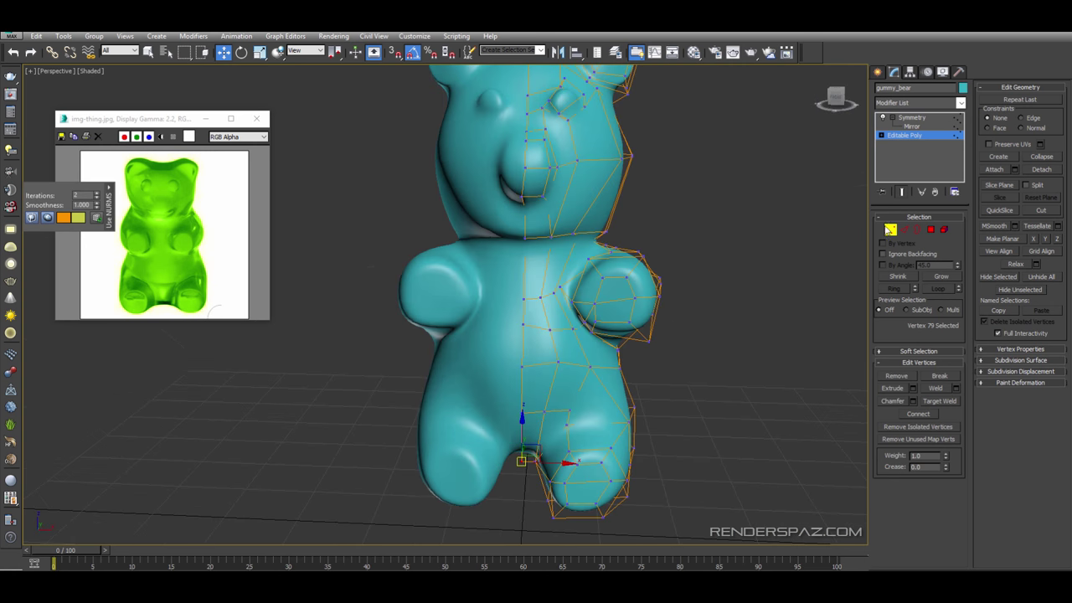
# - Leave vertex mode and turn off NURMS subdivision on the bear's Editable Poly level
pyautogui.click(890, 229)
pyautogui.scroll(-4, 710, 234)
pyautogui.click(700, 233)
pyautogui.keyDown('alt'); pyautogui.moveTo(700, 234); pyautogui.dragTo(657, 232, button='middle'); pyautogui.keyUp('alt')
pyautogui.click(536, 208)
pyautogui.keyDown('alt'); pyautogui.moveTo(537, 209); pyautogui.dragTo(550, 206, button='middle'); pyautogui.keyUp('alt')
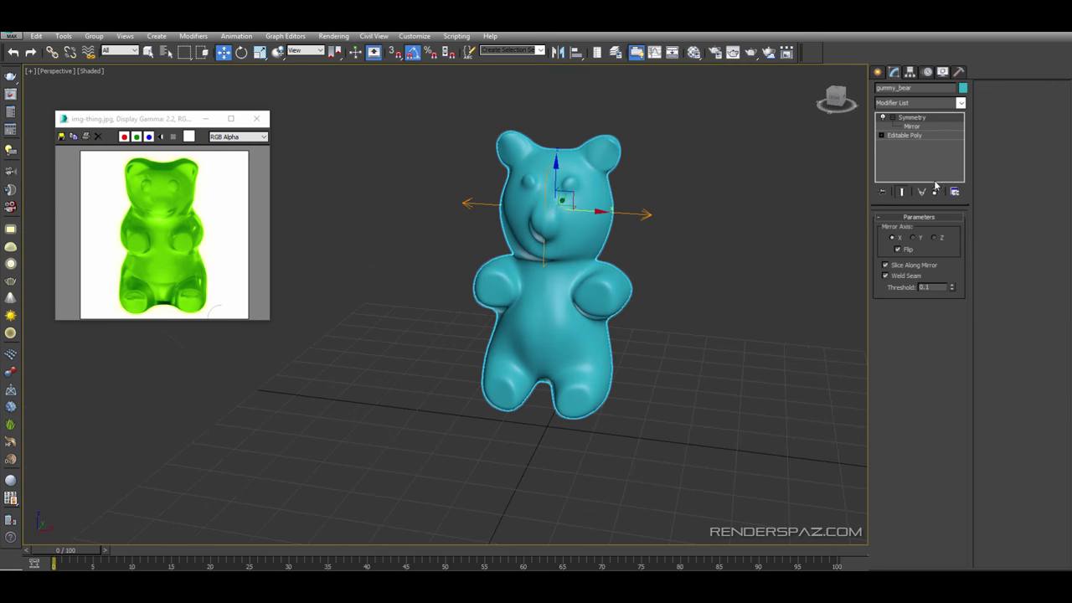
pyautogui.click(910, 136)
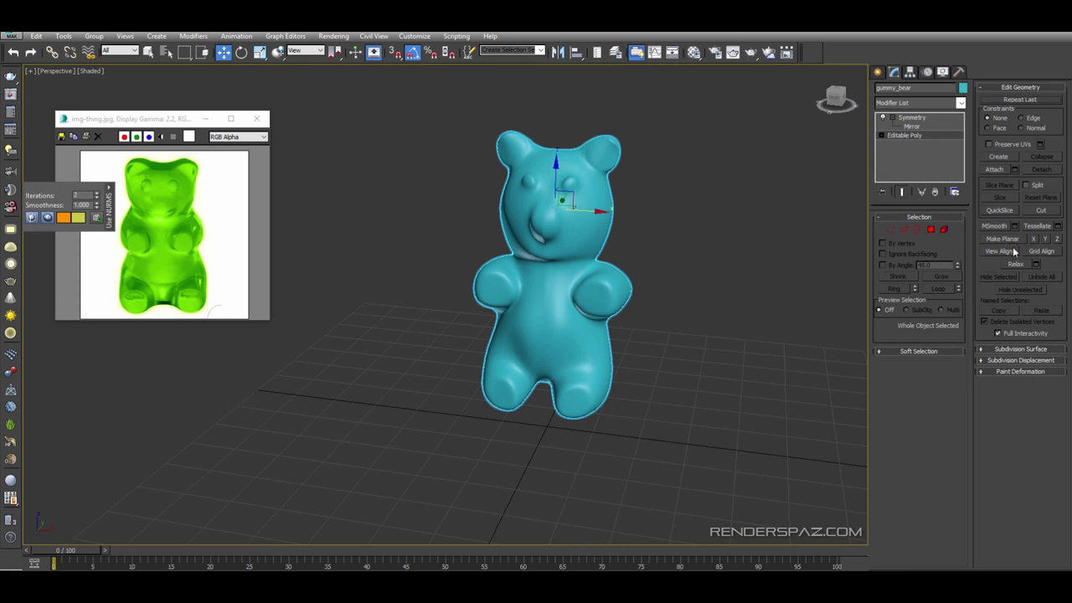
pyautogui.click(1005, 349)
pyautogui.click(993, 370)
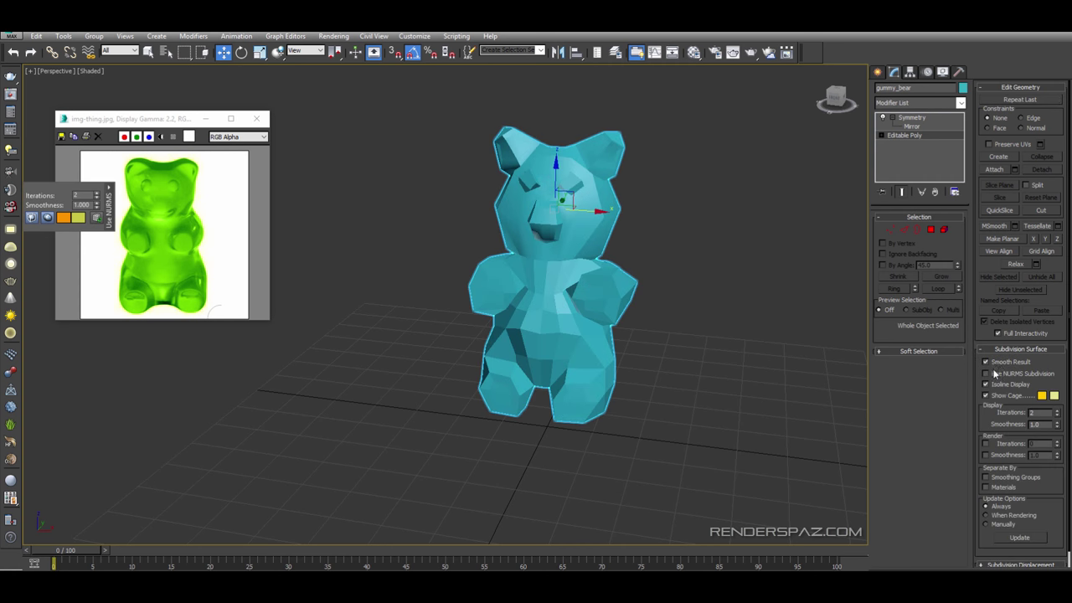
# - Add a TurboSmooth modifier above Symmetry on the bear and set its iterations to 2
pyautogui.click(917, 116)
pyautogui.click(926, 105)
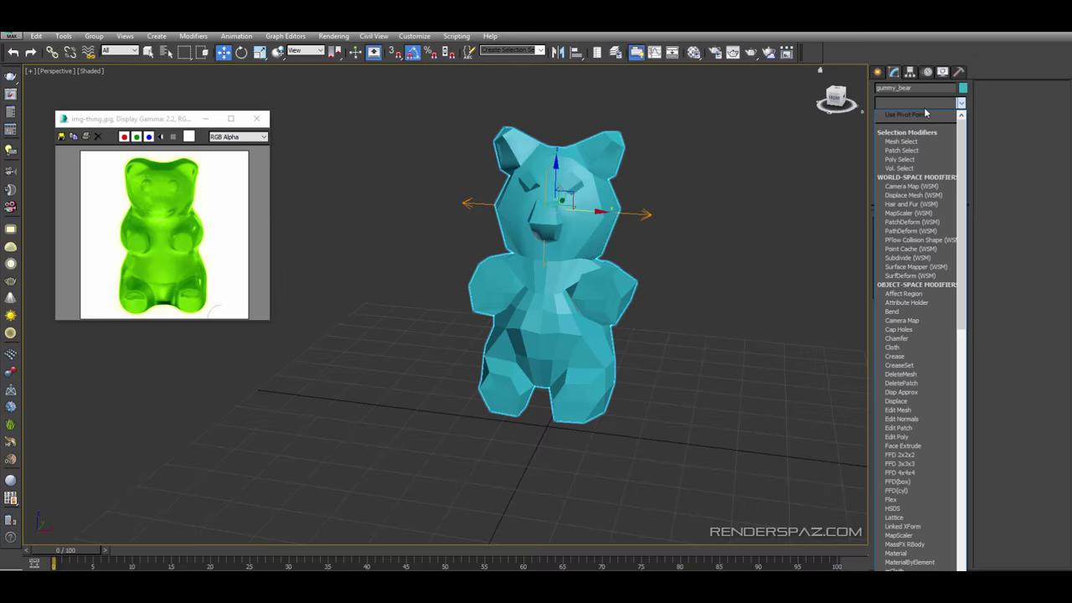
pyautogui.scroll(-15, 926, 114)
pyautogui.click(913, 420)
pyautogui.click(955, 234)
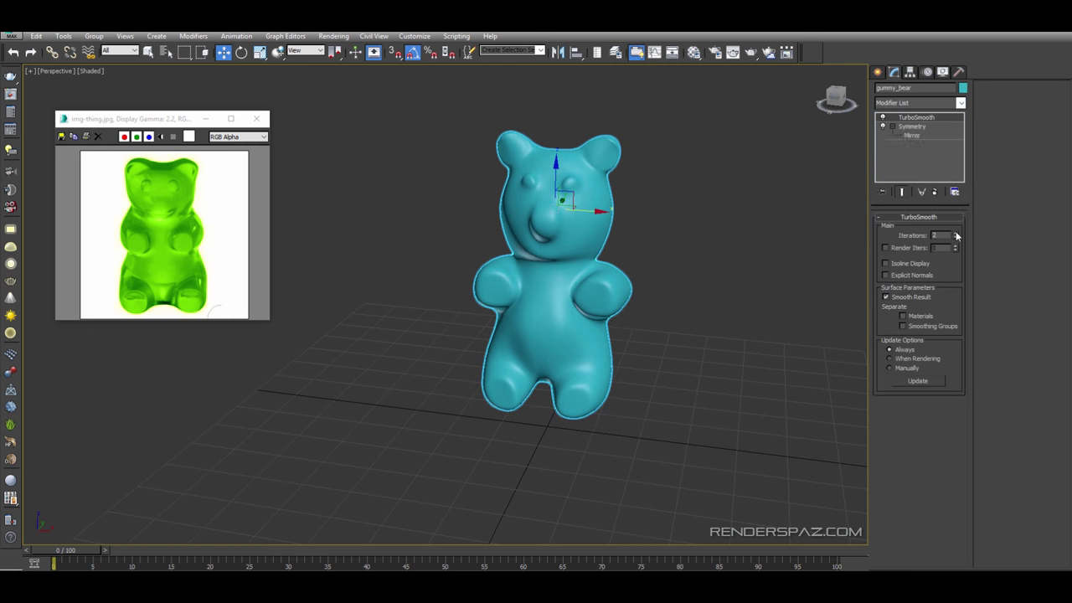
# - Examine the smoothed gummy bear from several angles and distances
pyautogui.keyDown('alt'); pyautogui.moveTo(653, 259); pyautogui.dragTo(701, 272, button='middle'); pyautogui.keyUp('alt')
pyautogui.click(678, 289)
pyautogui.keyDown('alt'); pyautogui.moveTo(625, 306); pyautogui.dragTo(519, 322, button='middle'); pyautogui.keyUp('alt')
pyautogui.click(573, 272)
pyautogui.scroll(3, 535, 293)
pyautogui.click(660, 336)
pyautogui.scroll(-3, 659, 335)
pyautogui.keyDown('alt'); pyautogui.moveTo(660, 335); pyautogui.dragTo(672, 268, button='middle'); pyautogui.keyUp('alt')
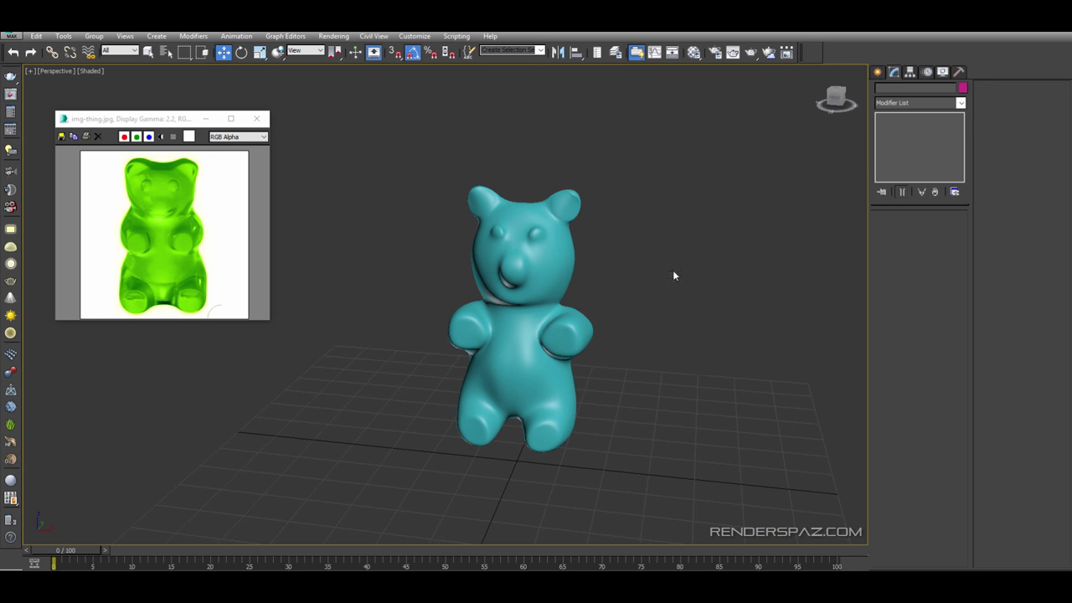